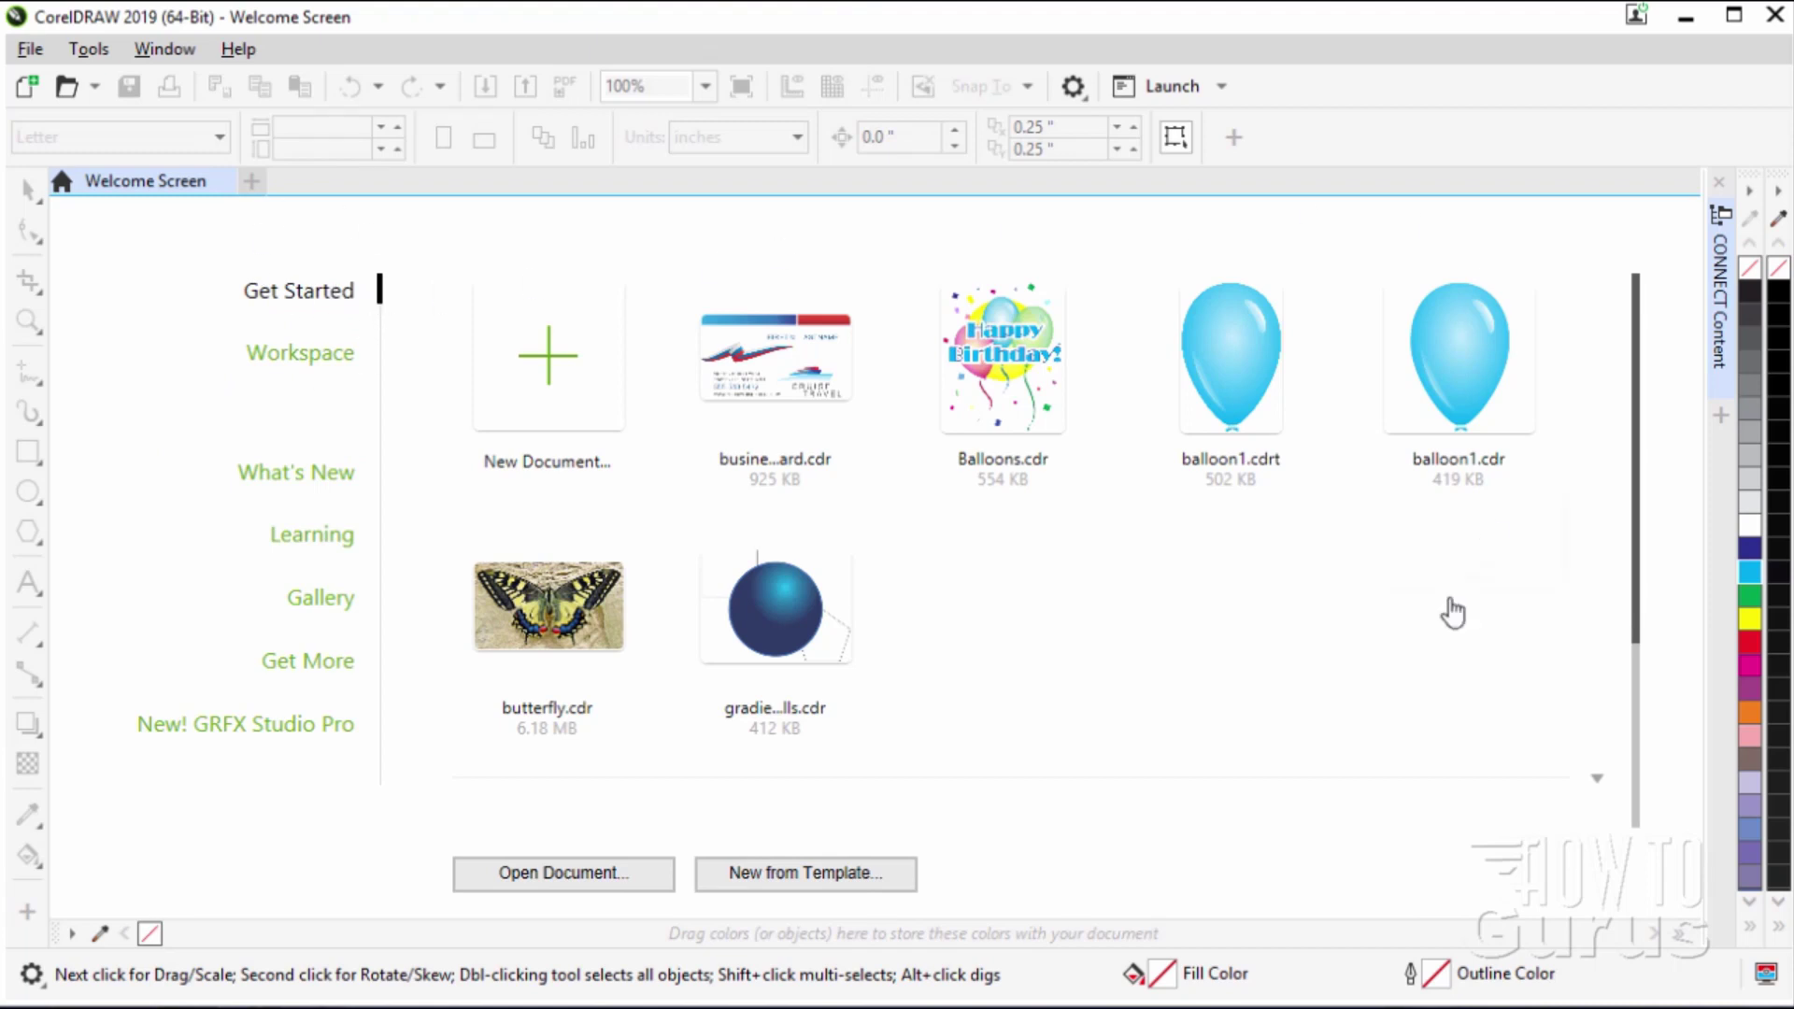
Create a new document from the Business Cards template 'Cruise Travel - Business Card'.
{"action": "left_click", "coordinate": [30, 52]}
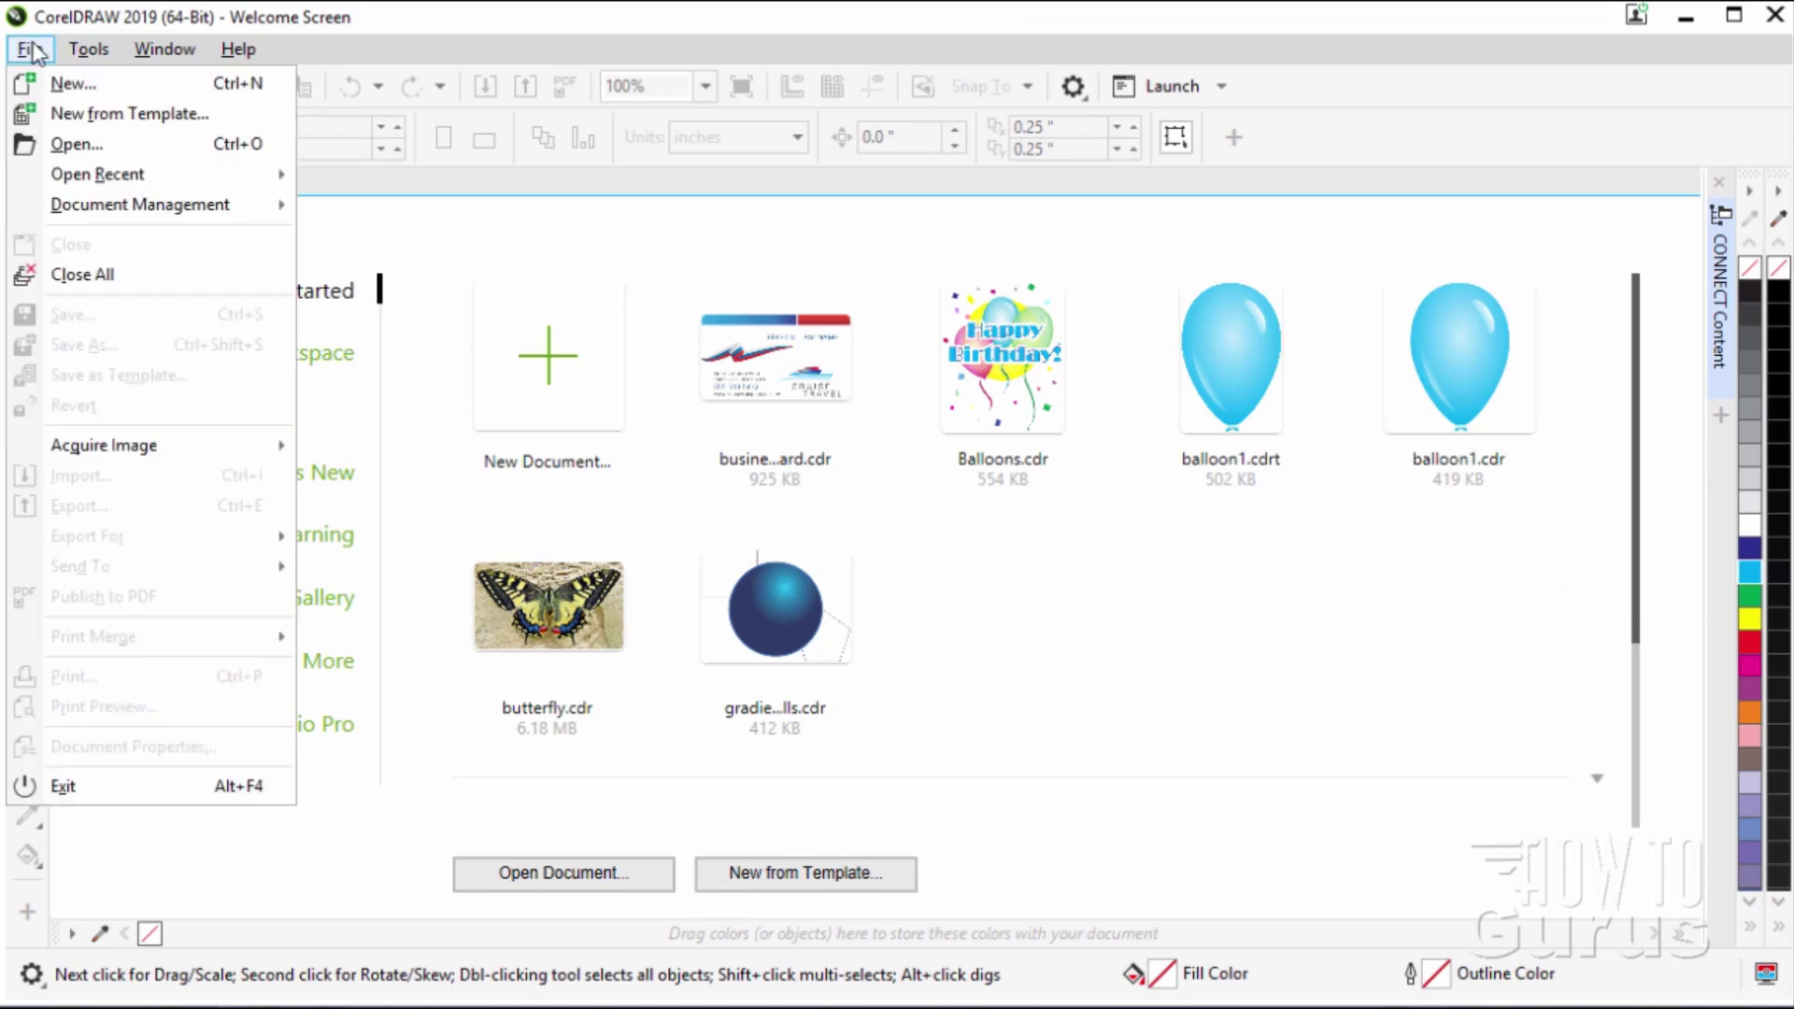
{"action": "left_click", "coordinate": [96, 115]}
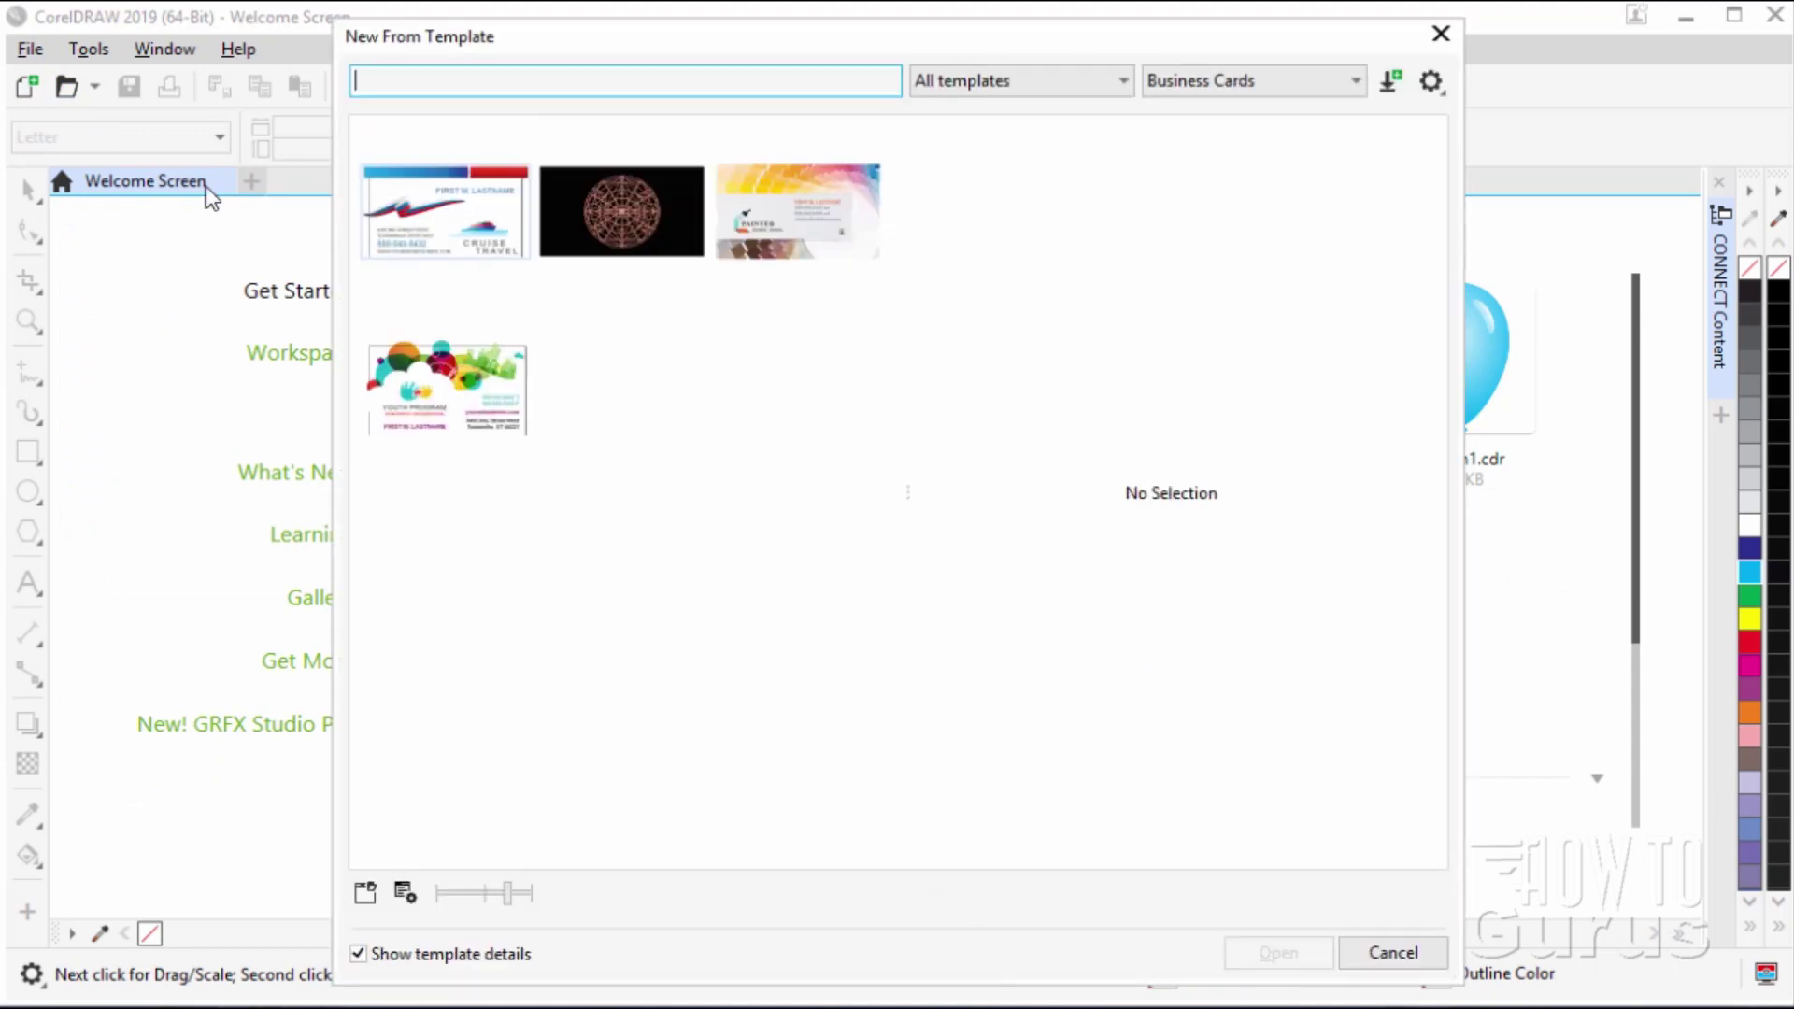
{"action": "left_click_drag", "start_coordinate": [823, 36], "coordinate": [814, 57]}
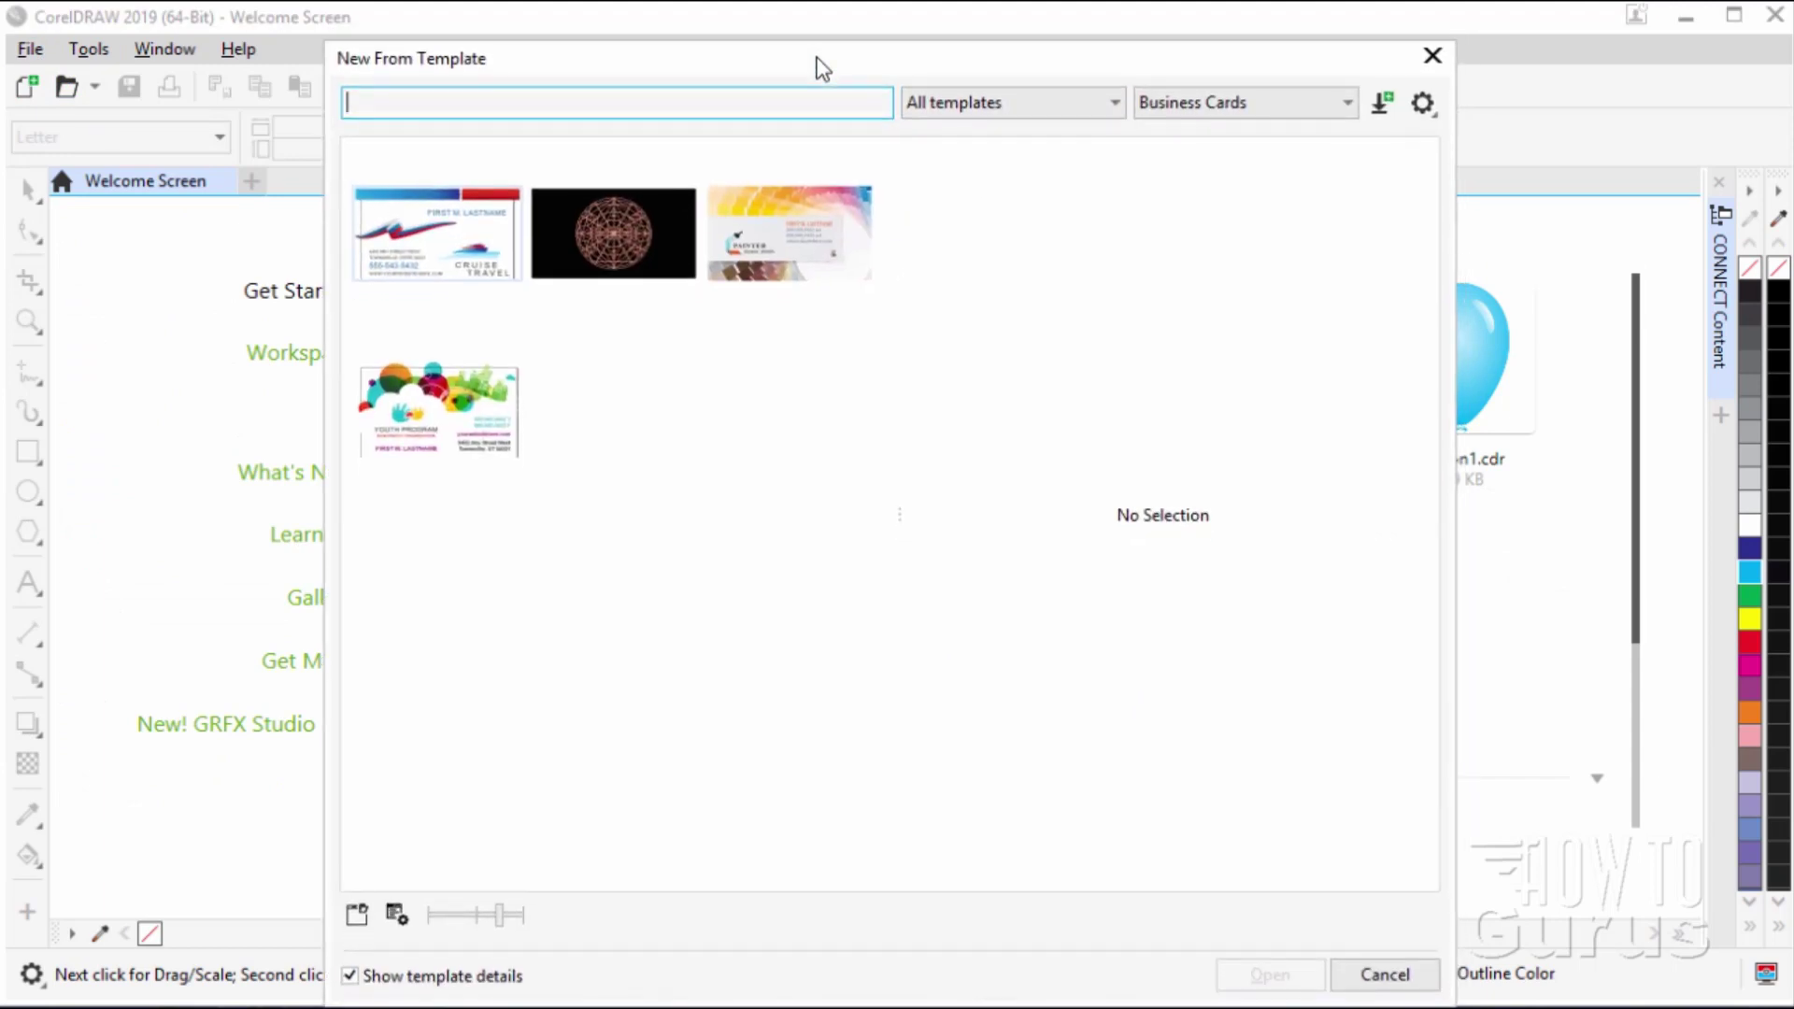
{"action": "left_click", "coordinate": [1257, 111]}
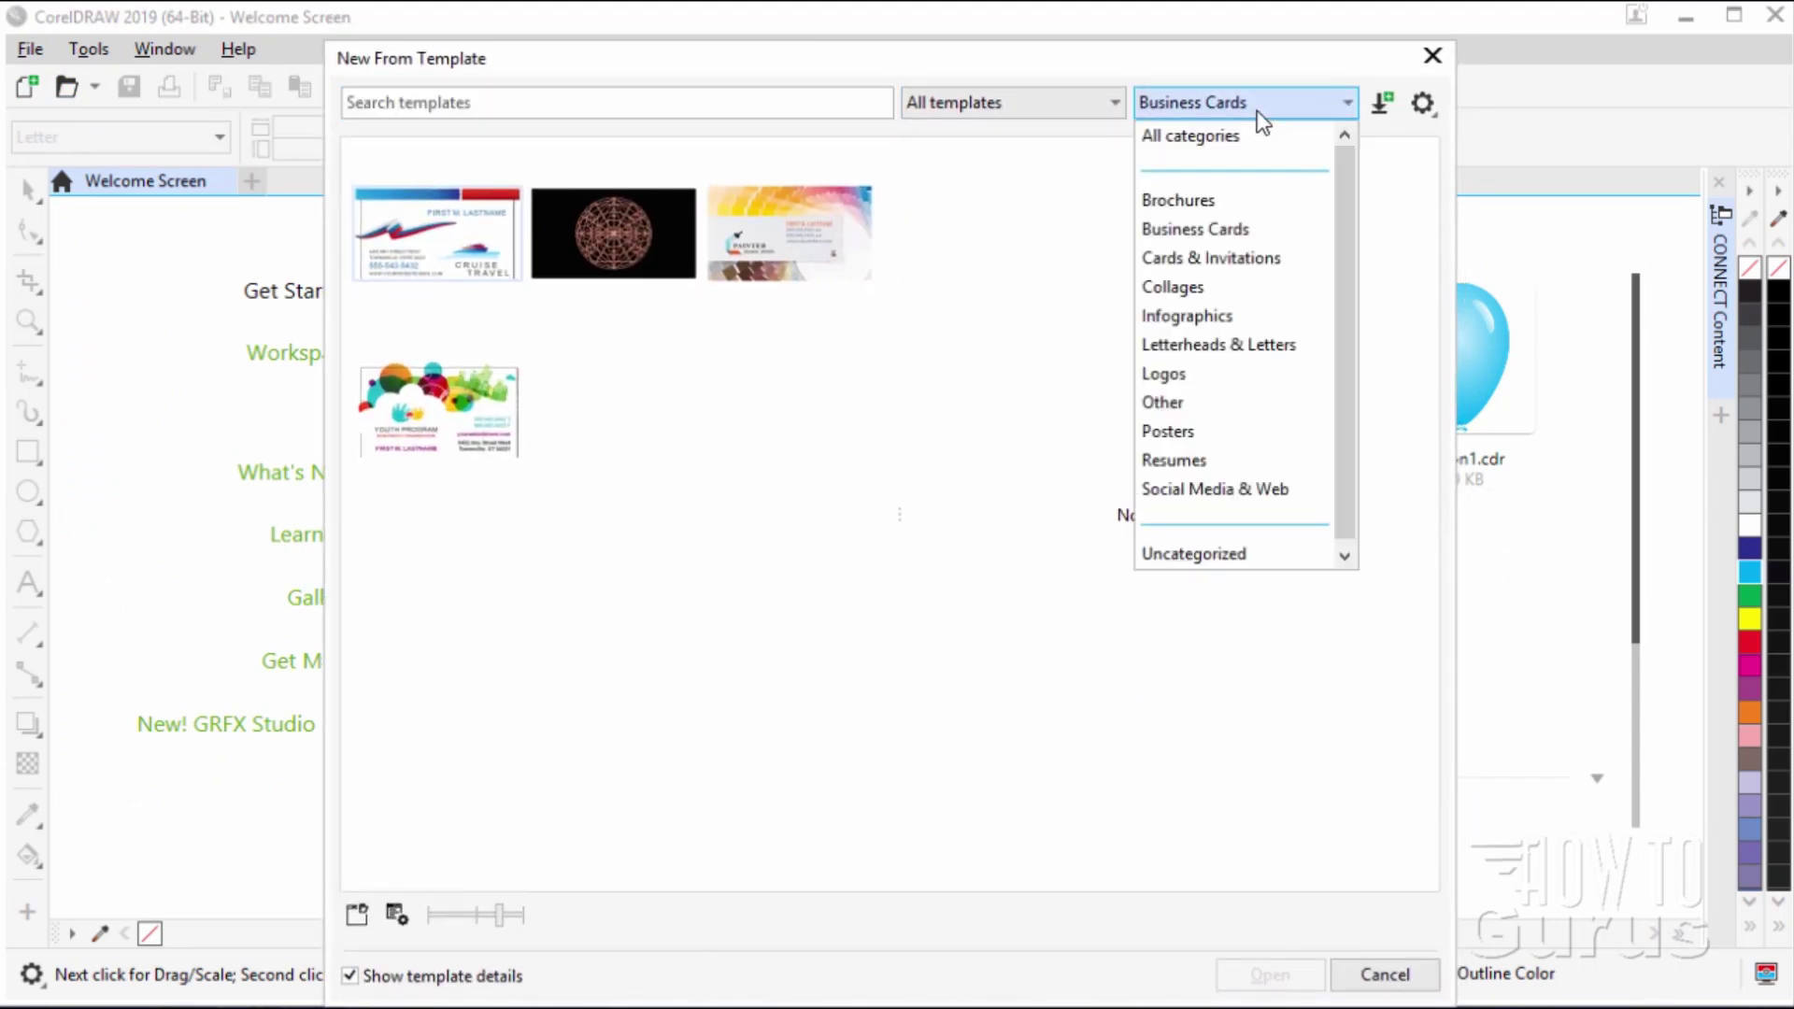
{"action": "left_click", "coordinate": [1189, 232]}
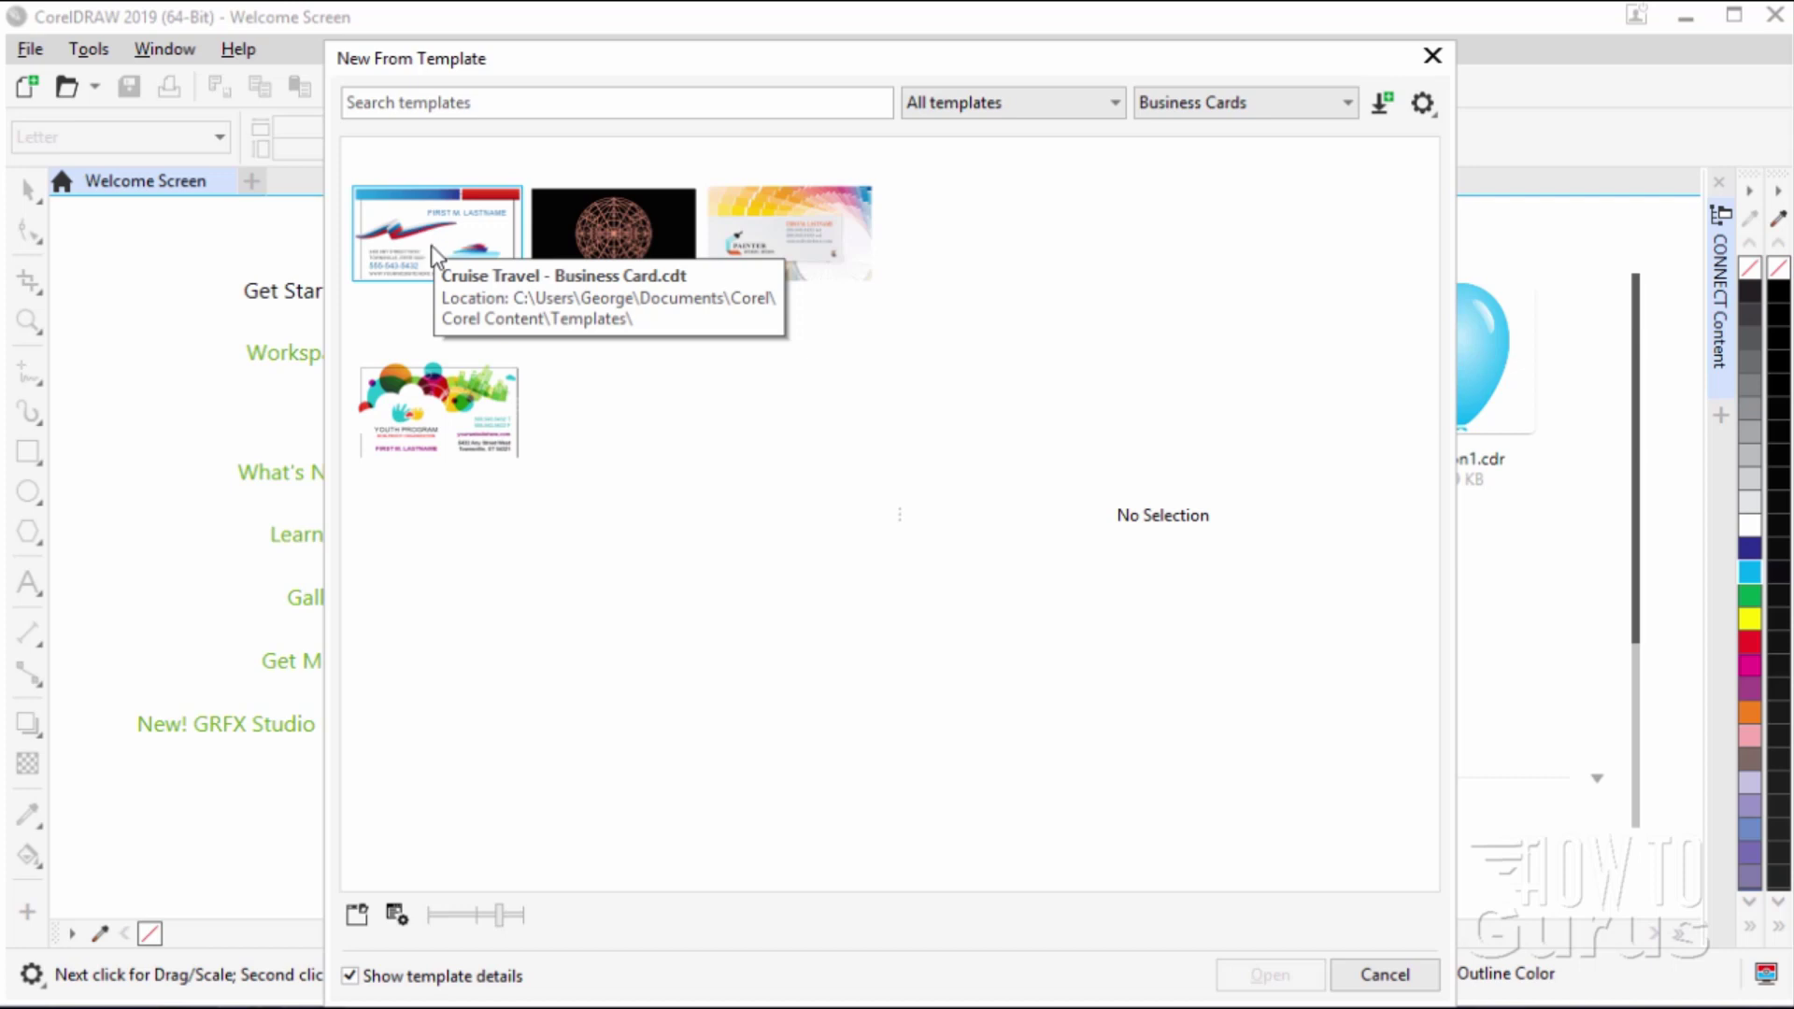
{"action": "left_click", "coordinate": [436, 250]}
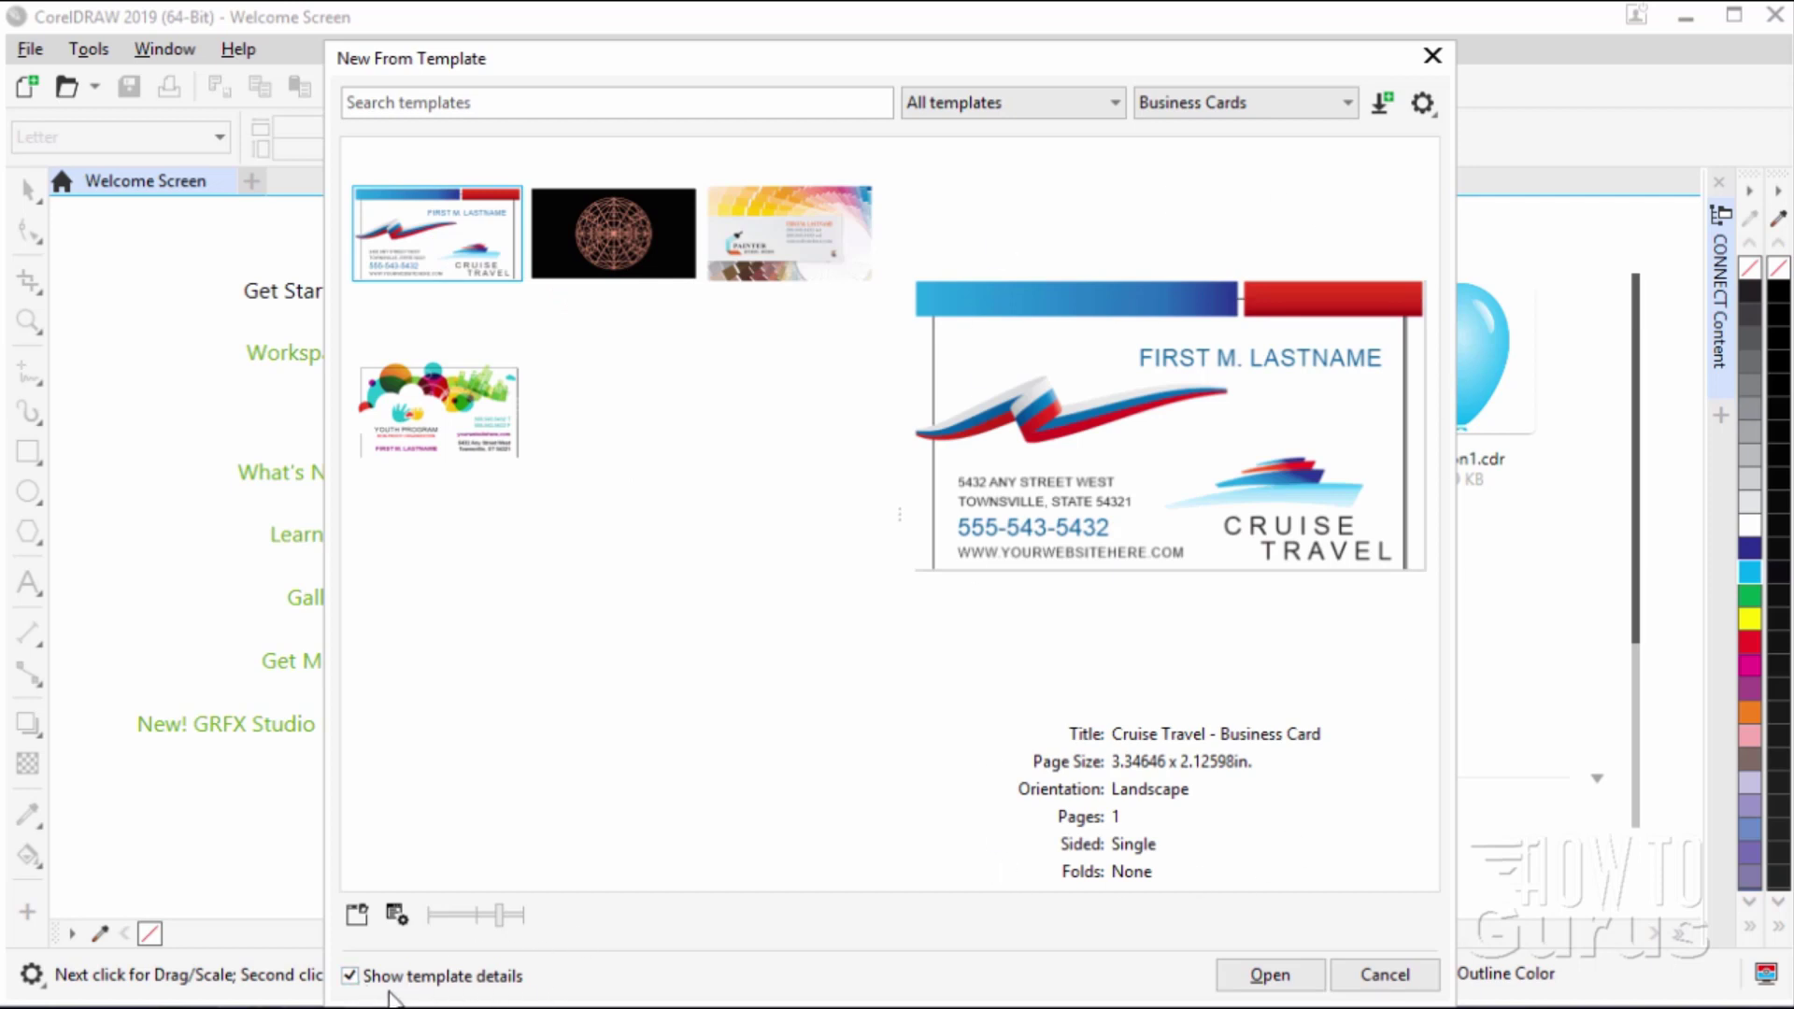
{"action": "left_click", "coordinate": [1348, 981]}
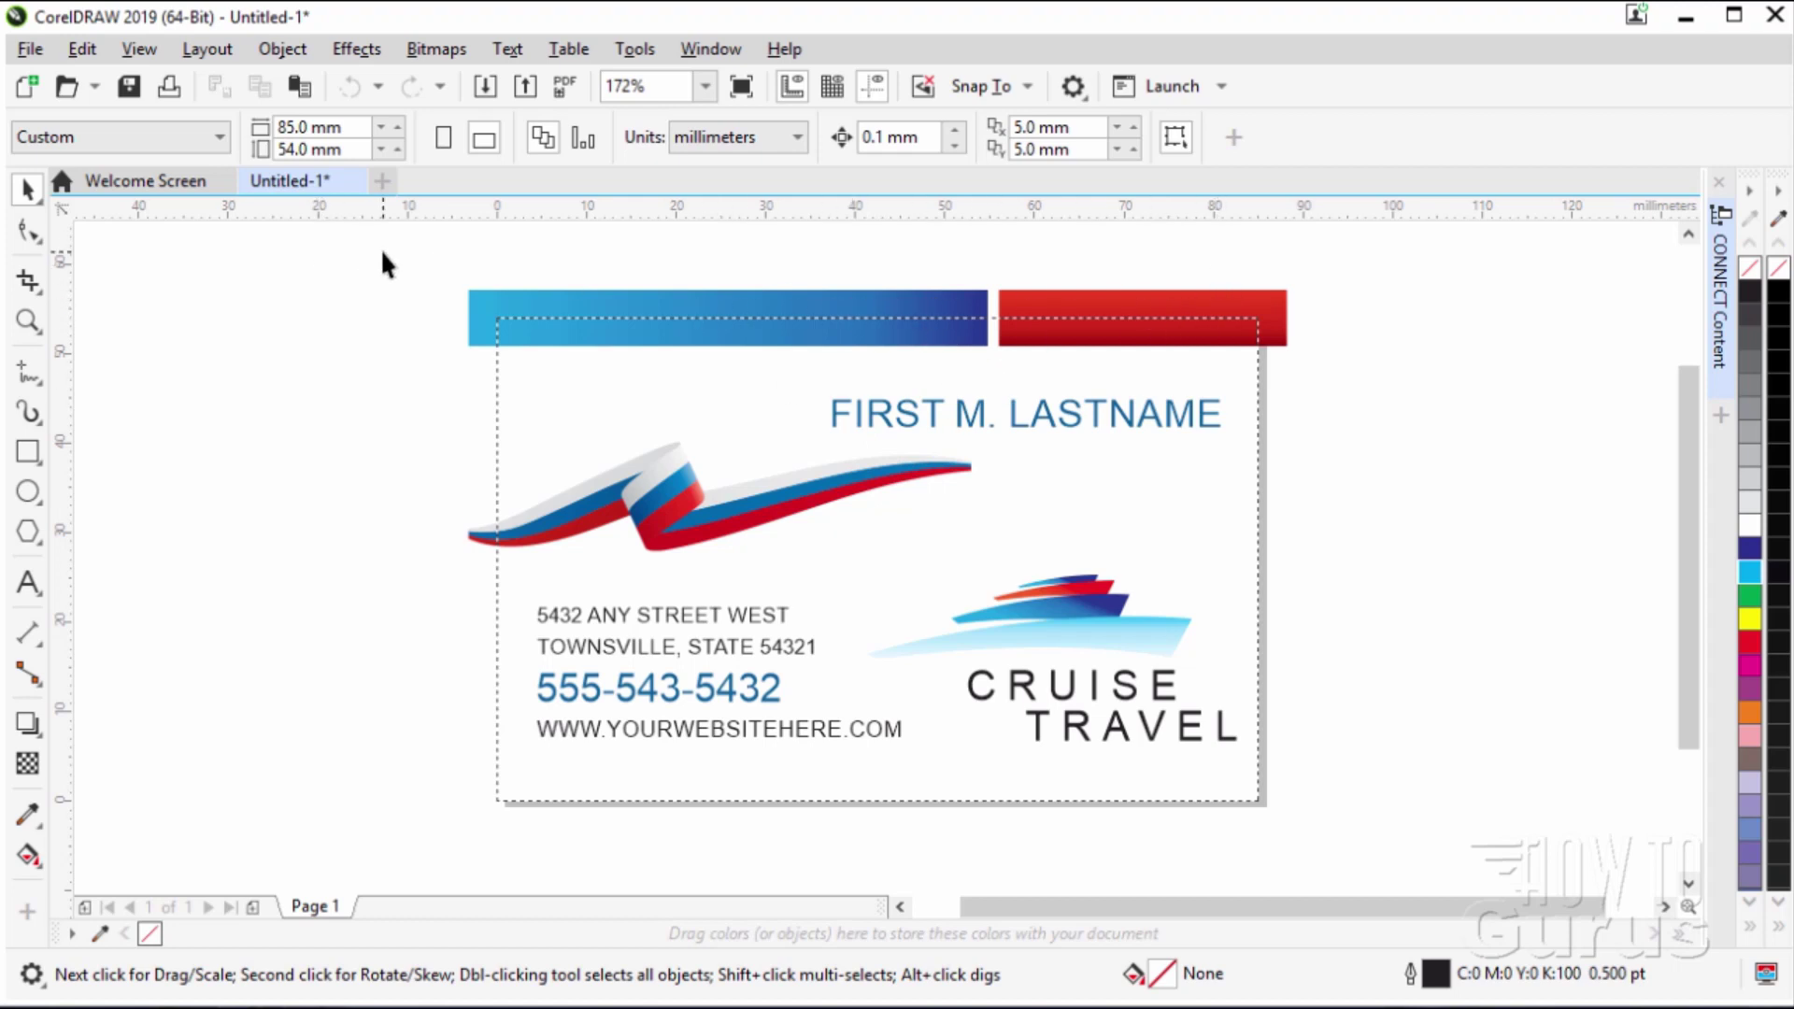
Delete the blue and red top bars, the ribbon swoosh and the ship logo.
{"action": "left_click_drag", "start_coordinate": [379, 248], "coordinate": [1331, 362]}
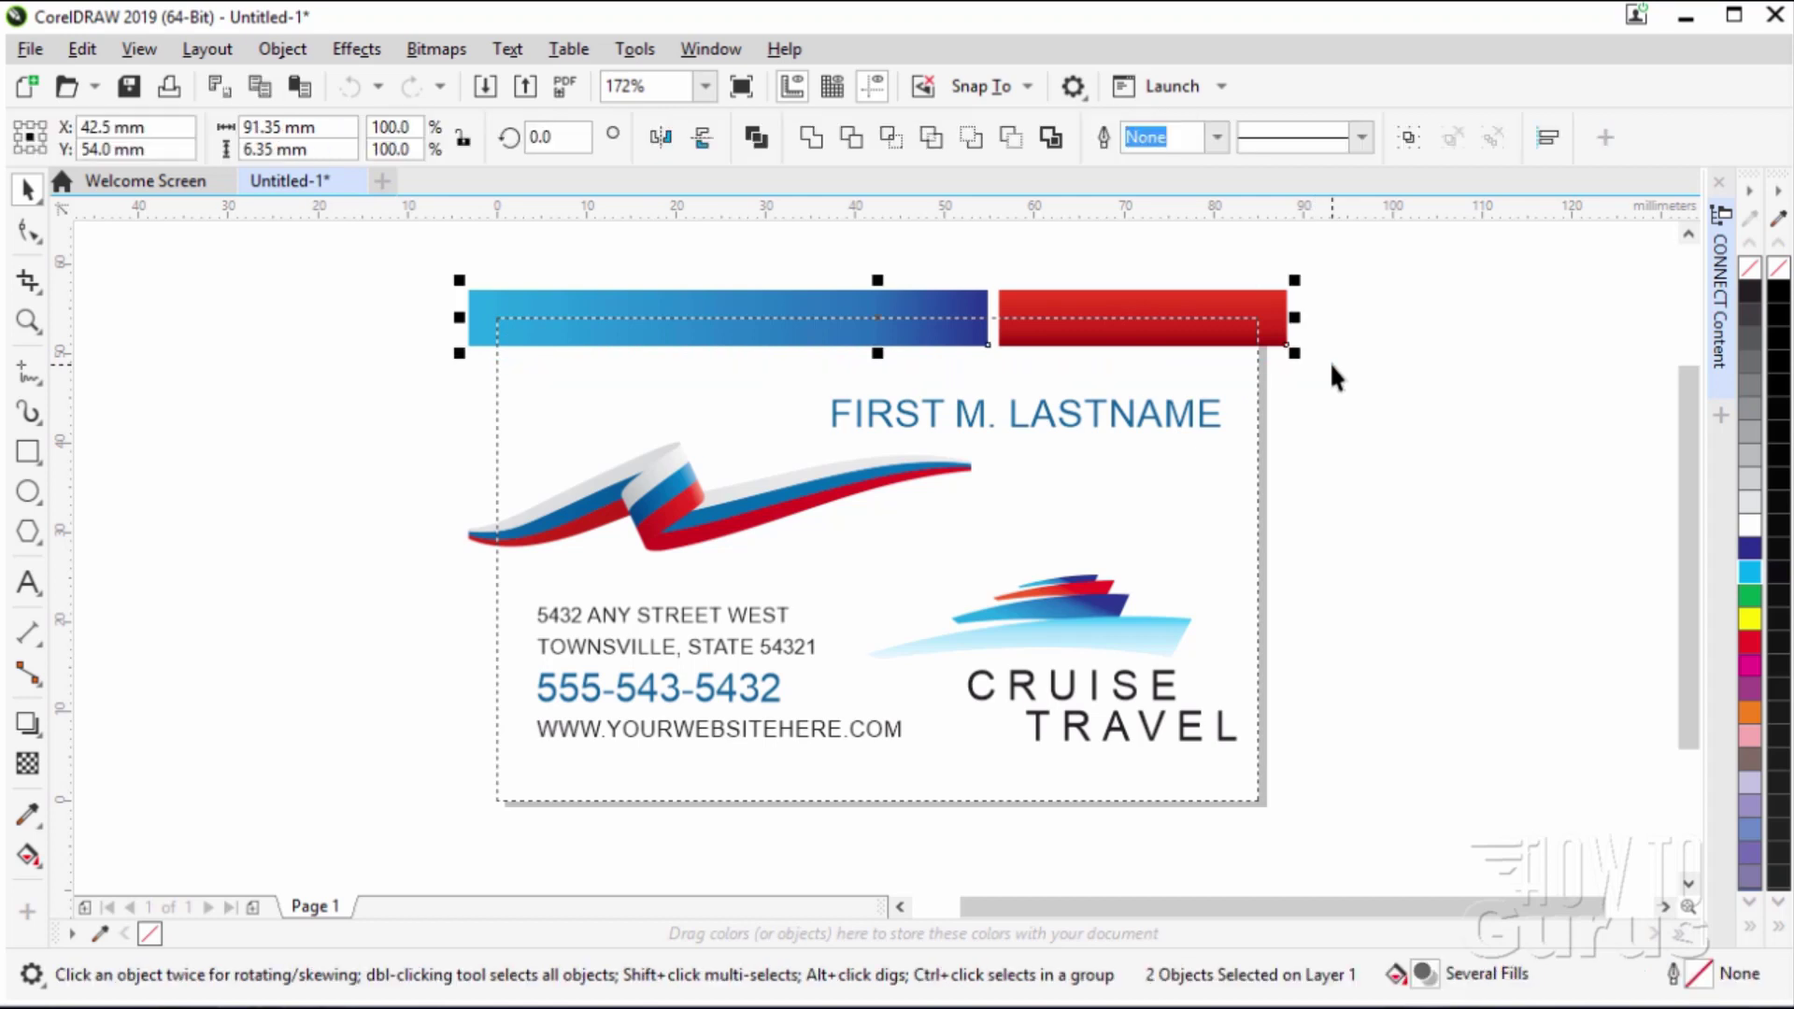
{"action": "key", "text": "Delete"}
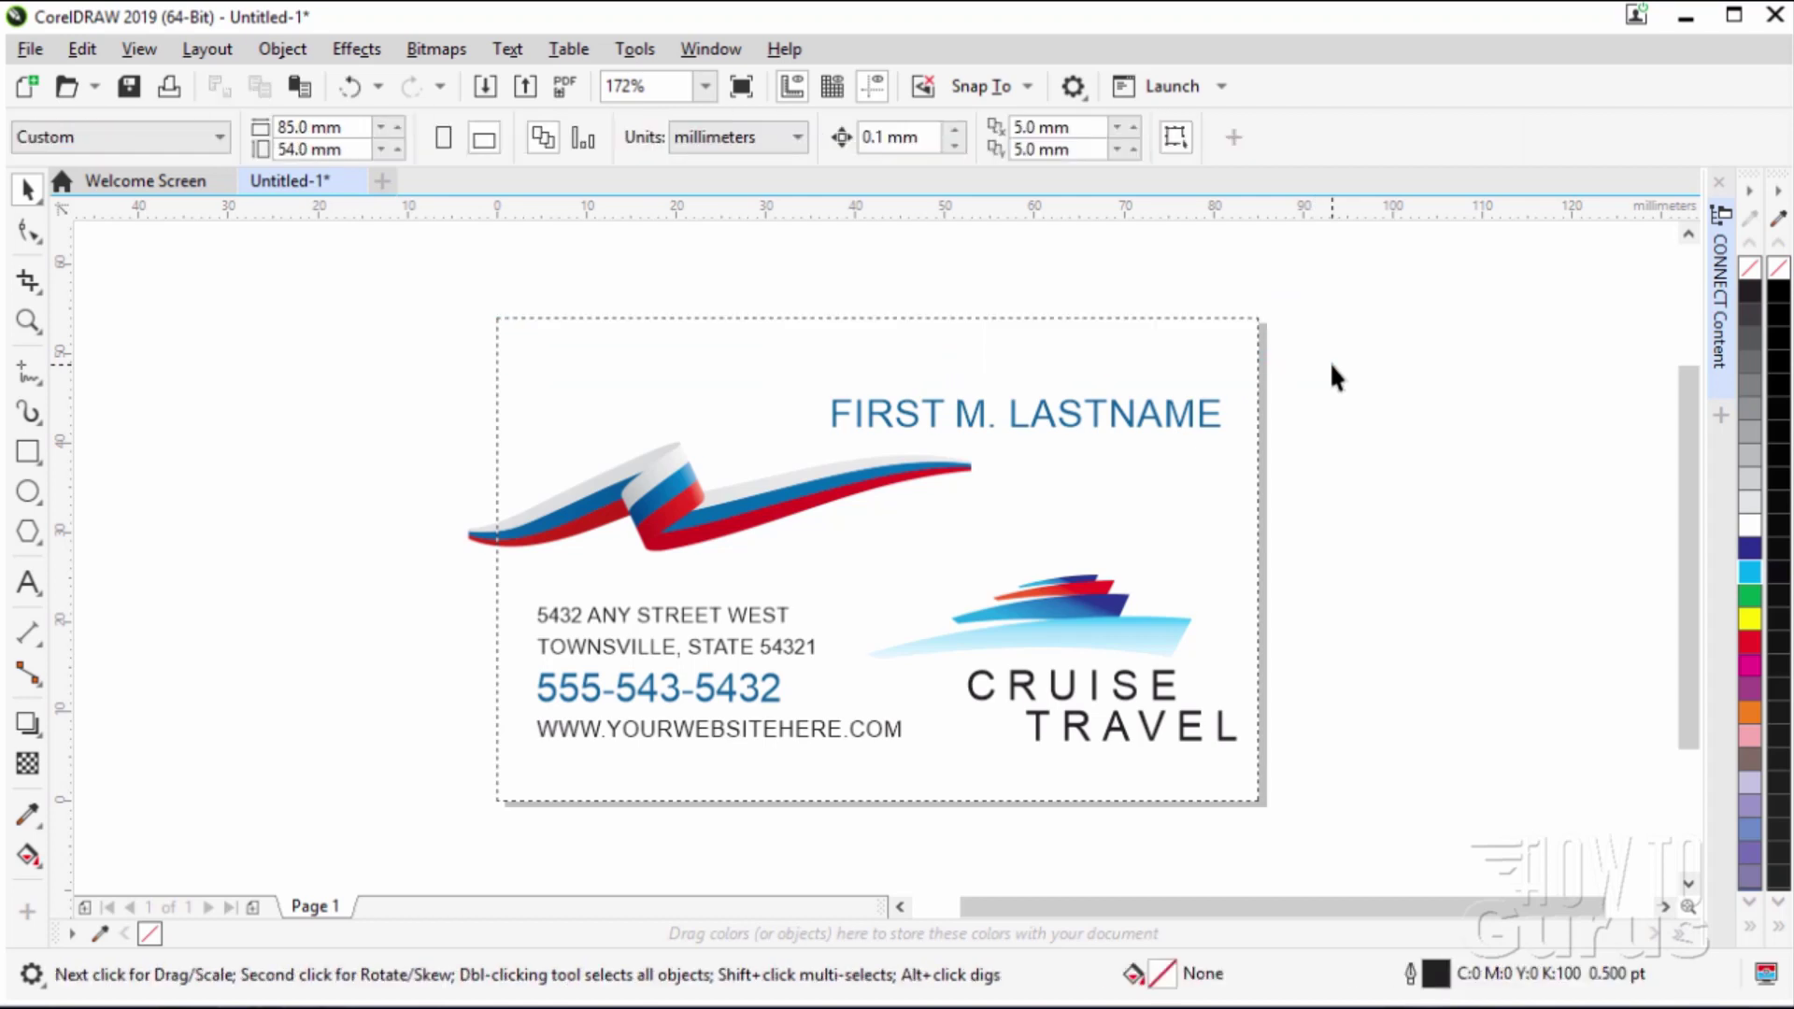
{"action": "left_click", "coordinate": [705, 523]}
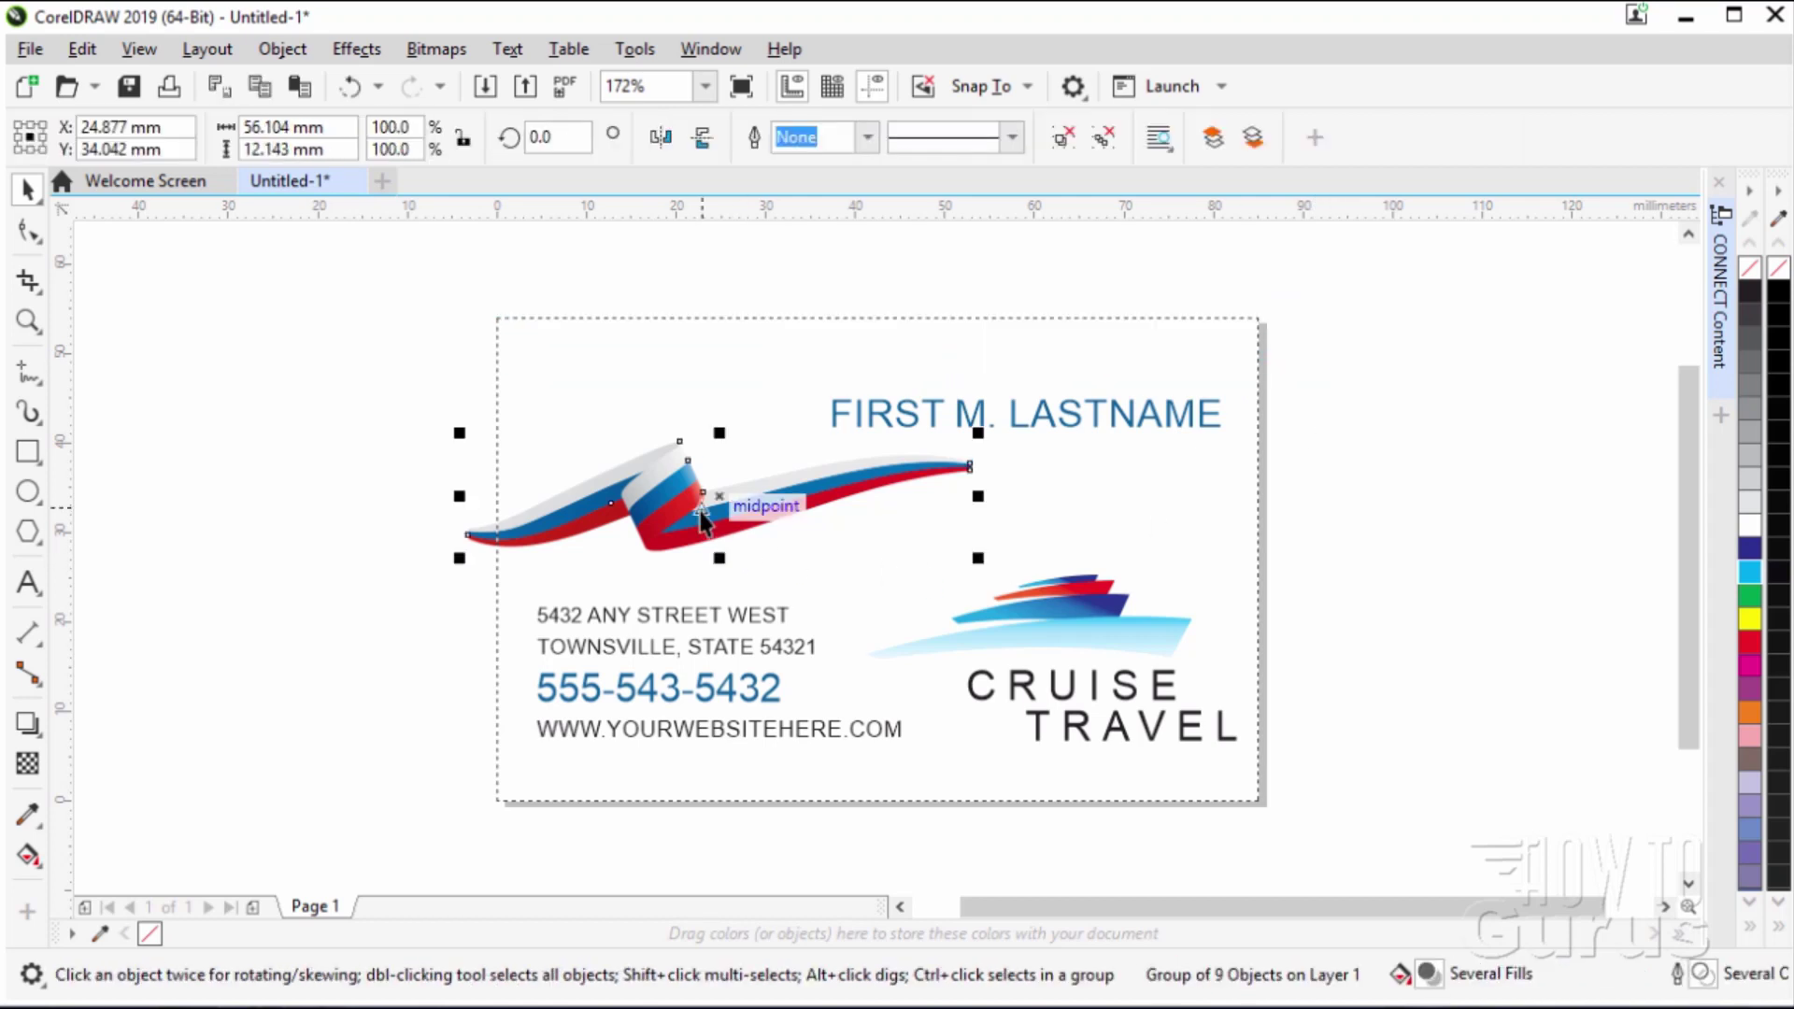
{"action": "key", "text": "Delete"}
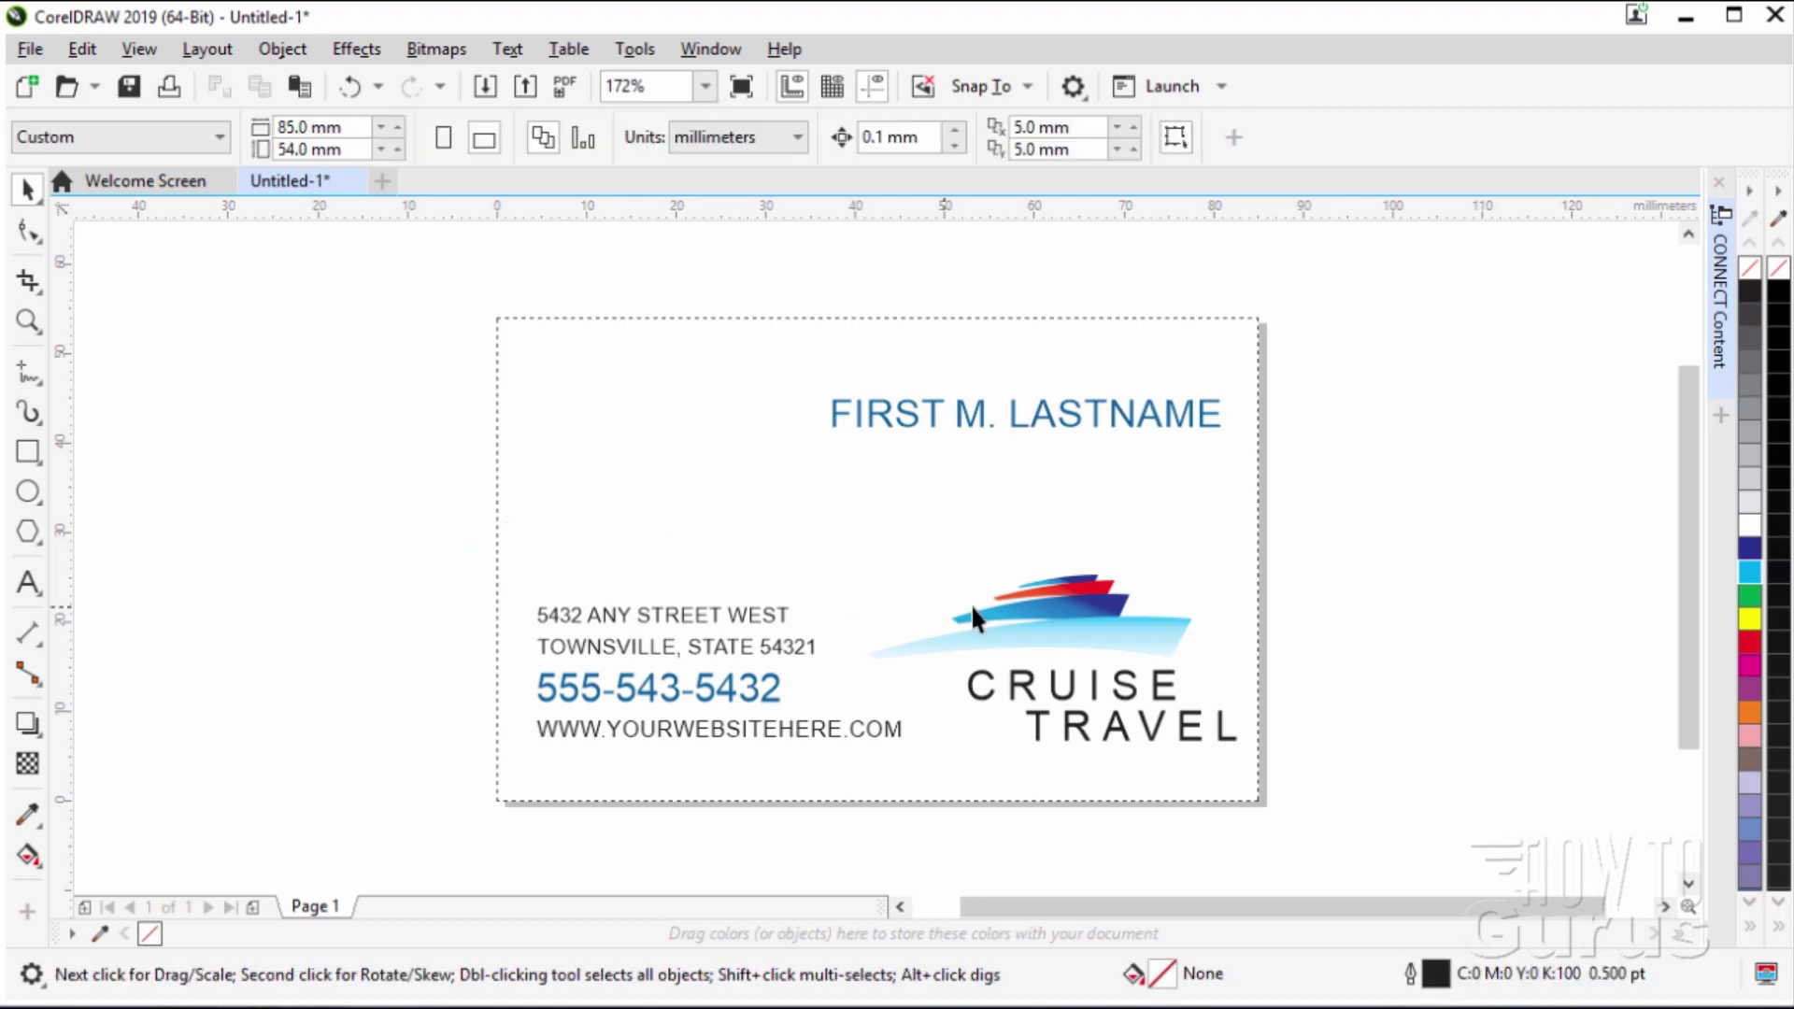
{"action": "left_click", "coordinate": [1064, 607]}
{"action": "key", "text": "Delete"}
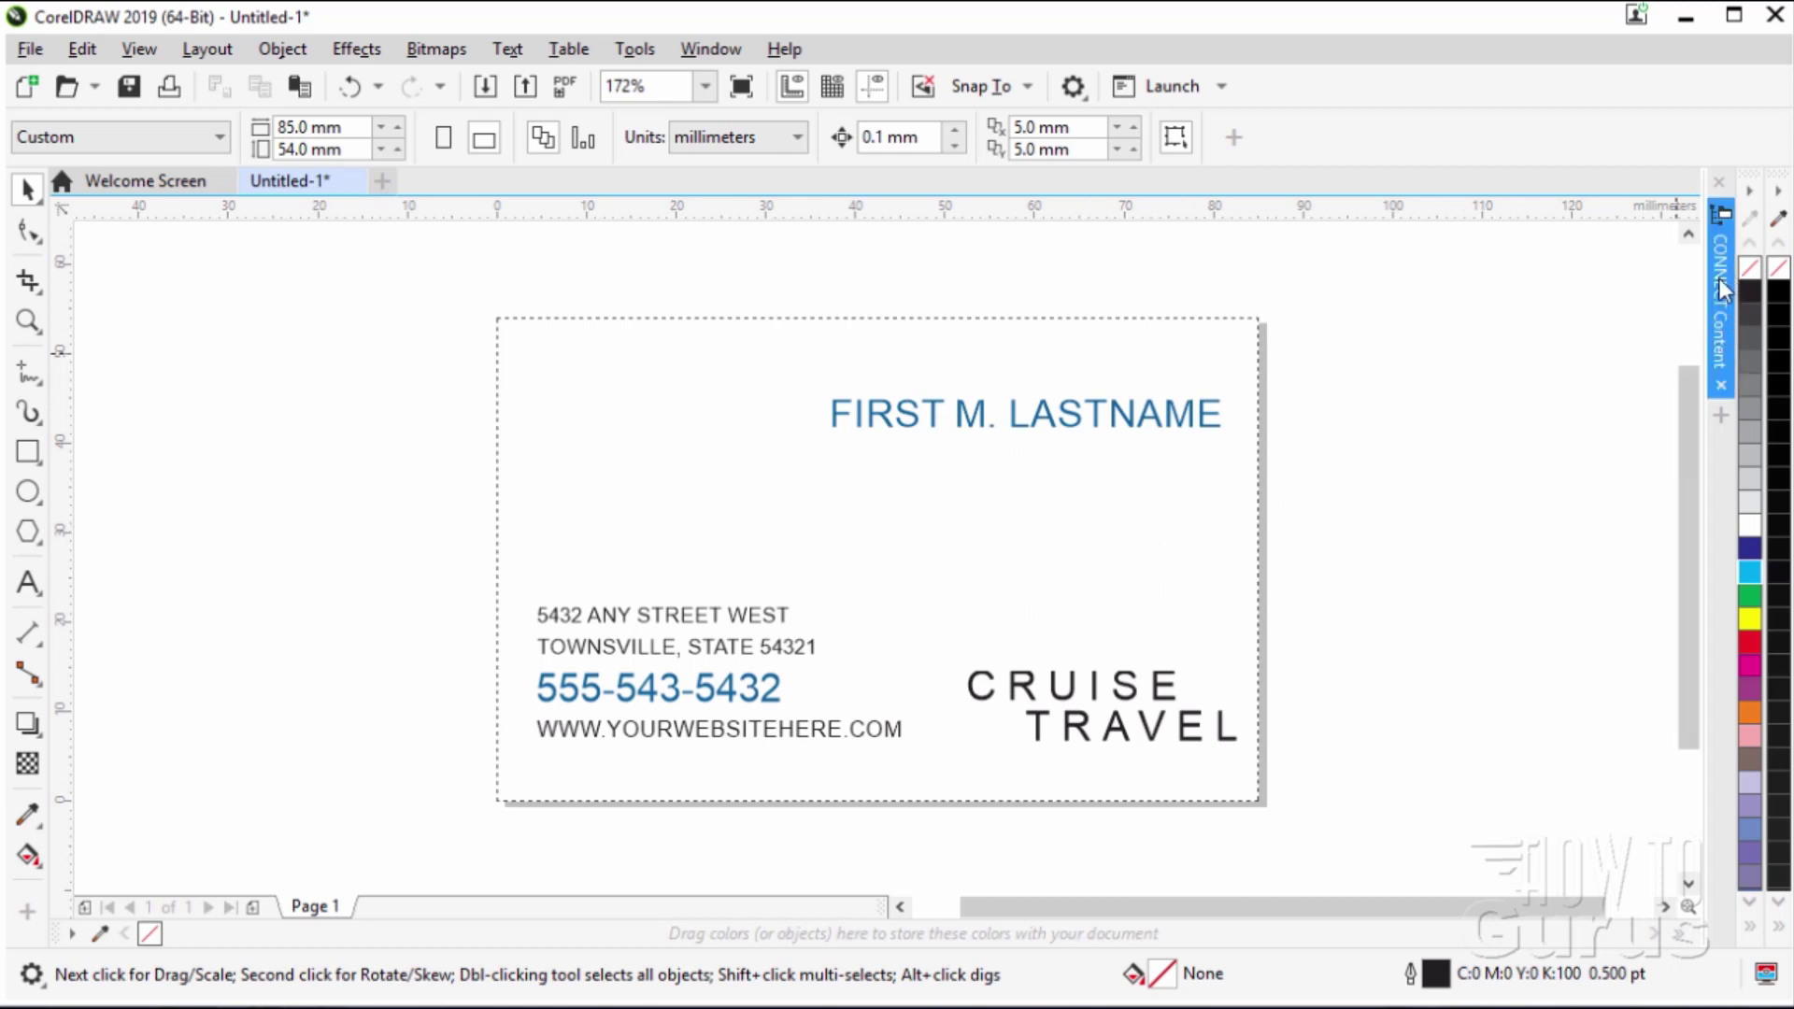
Show Business clip art in the CONNECT Content docker and right-click the house-with-sign icon.
{"action": "left_click", "coordinate": [1722, 305]}
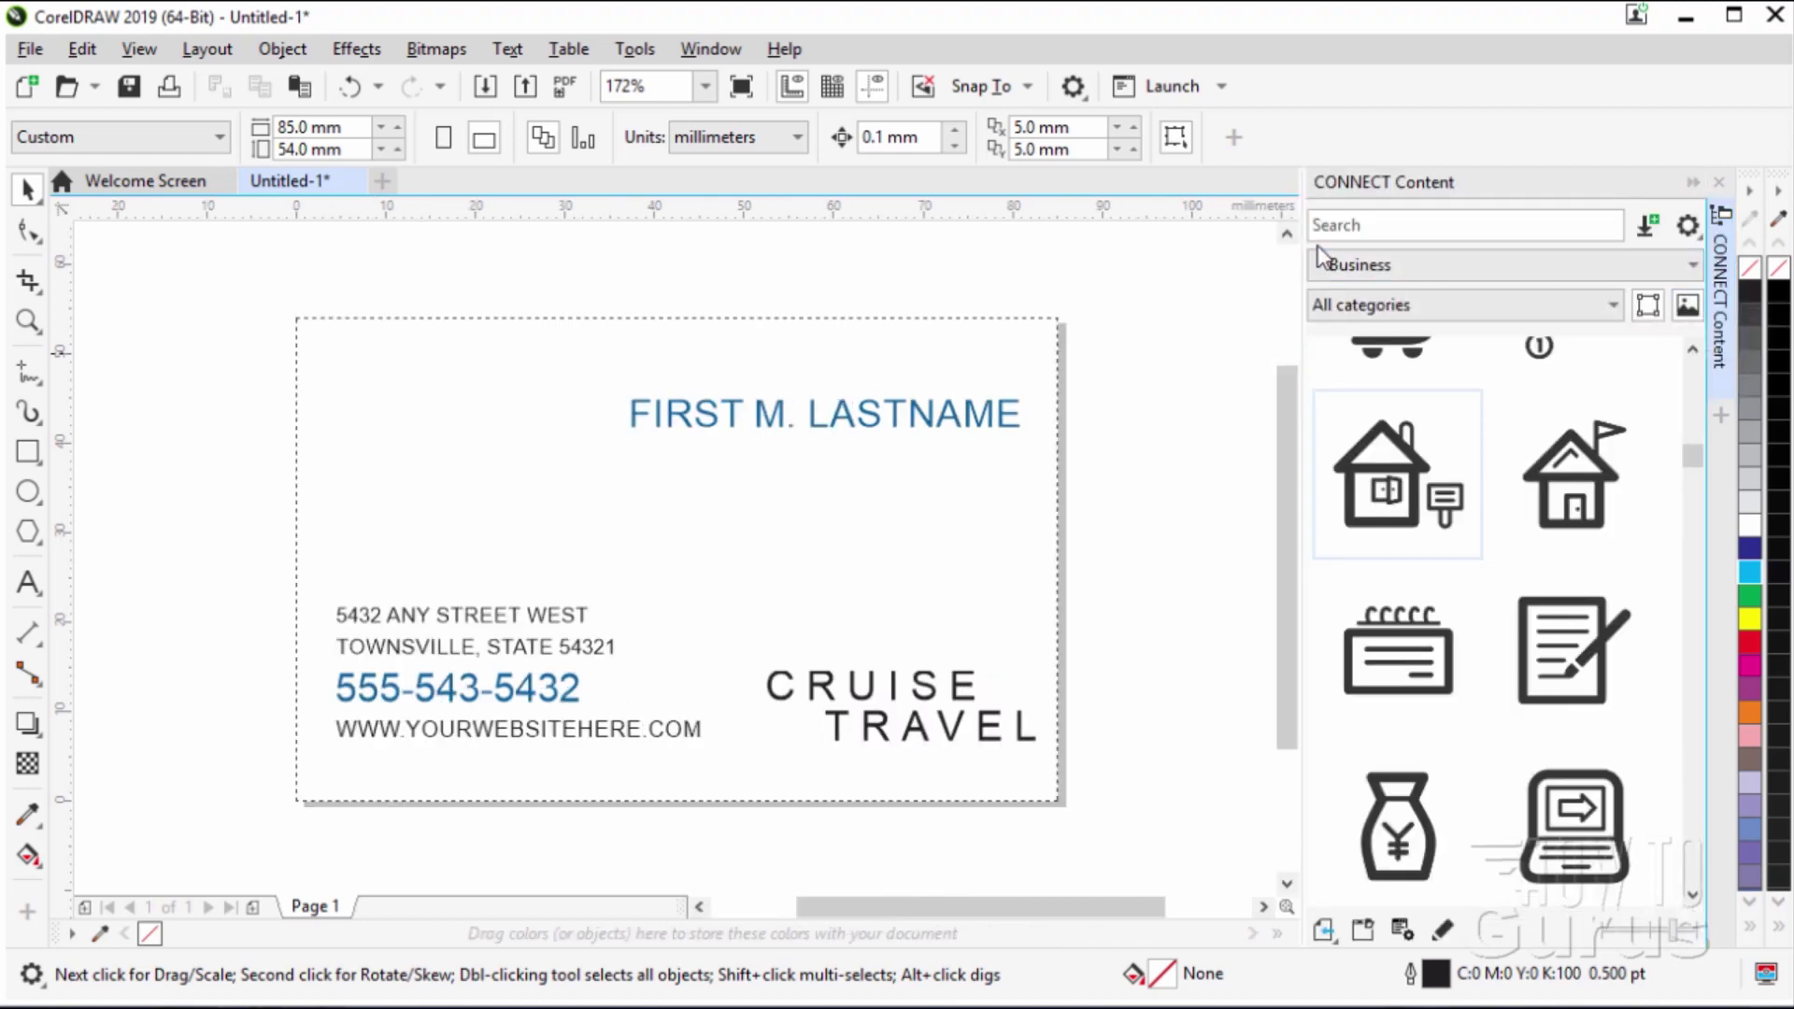
{"action": "left_click", "coordinate": [722, 58]}
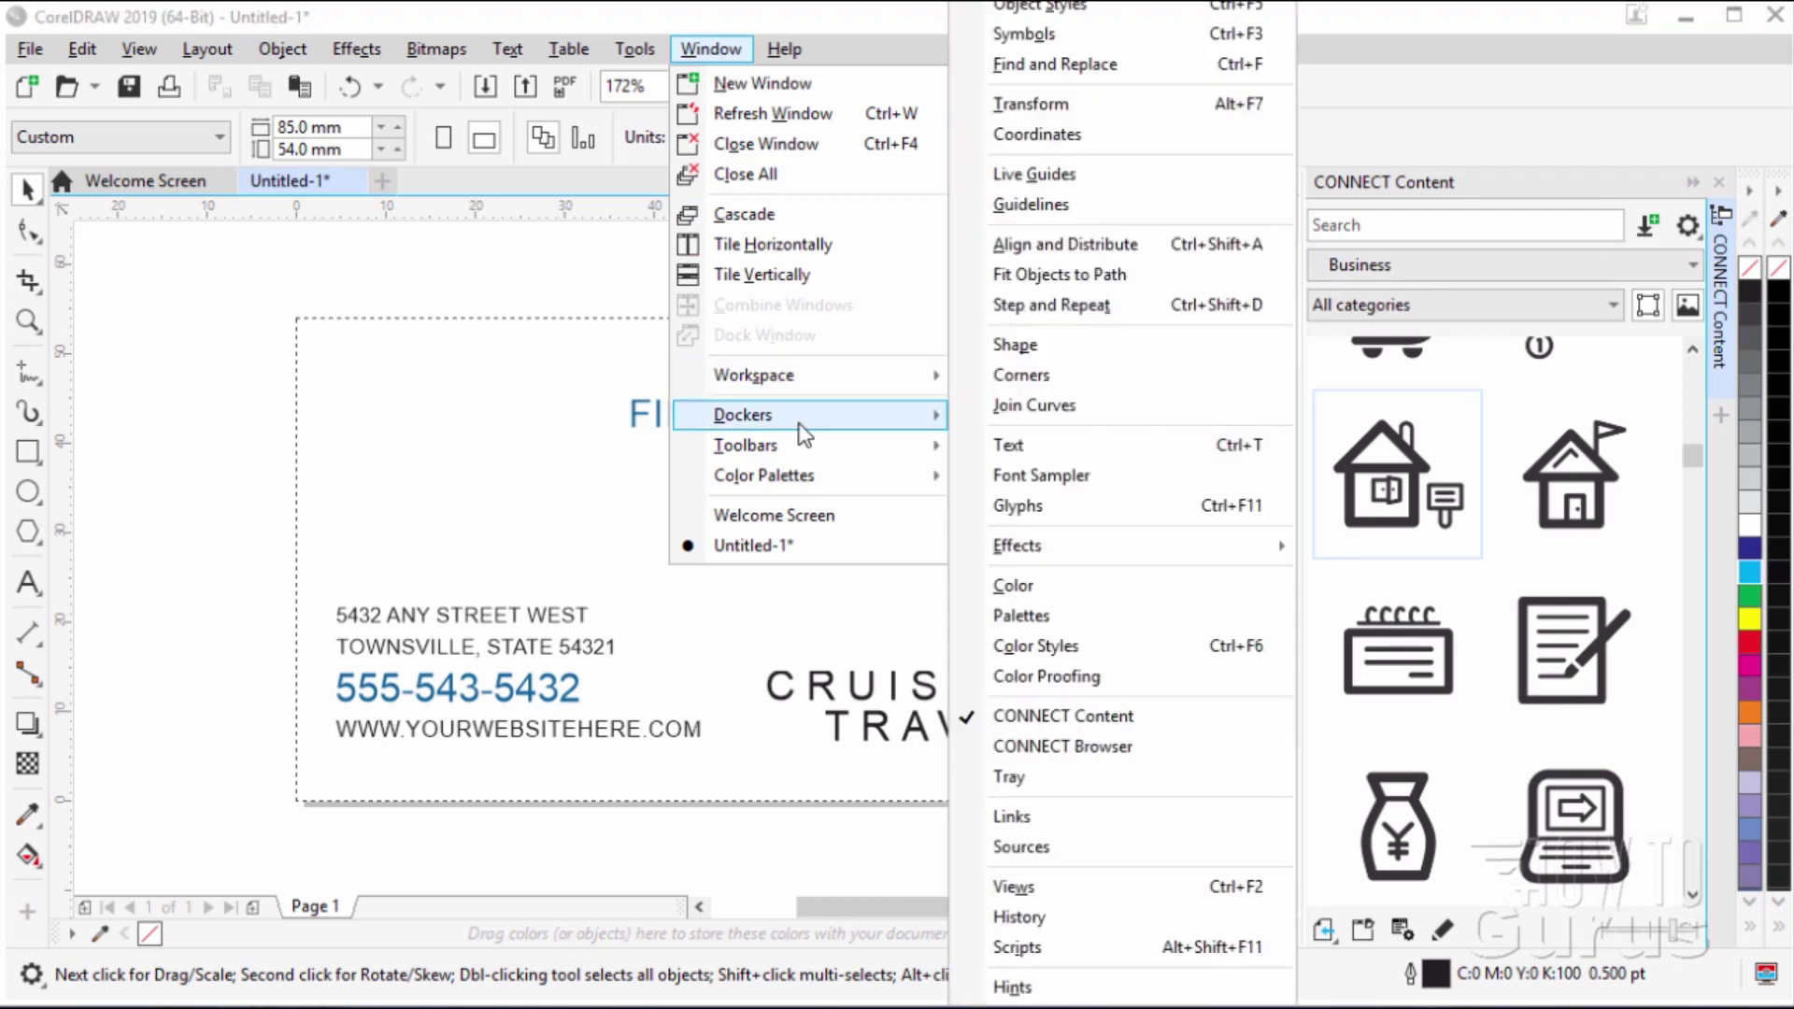
{"action": "mouse_move", "coordinate": [743, 415]}
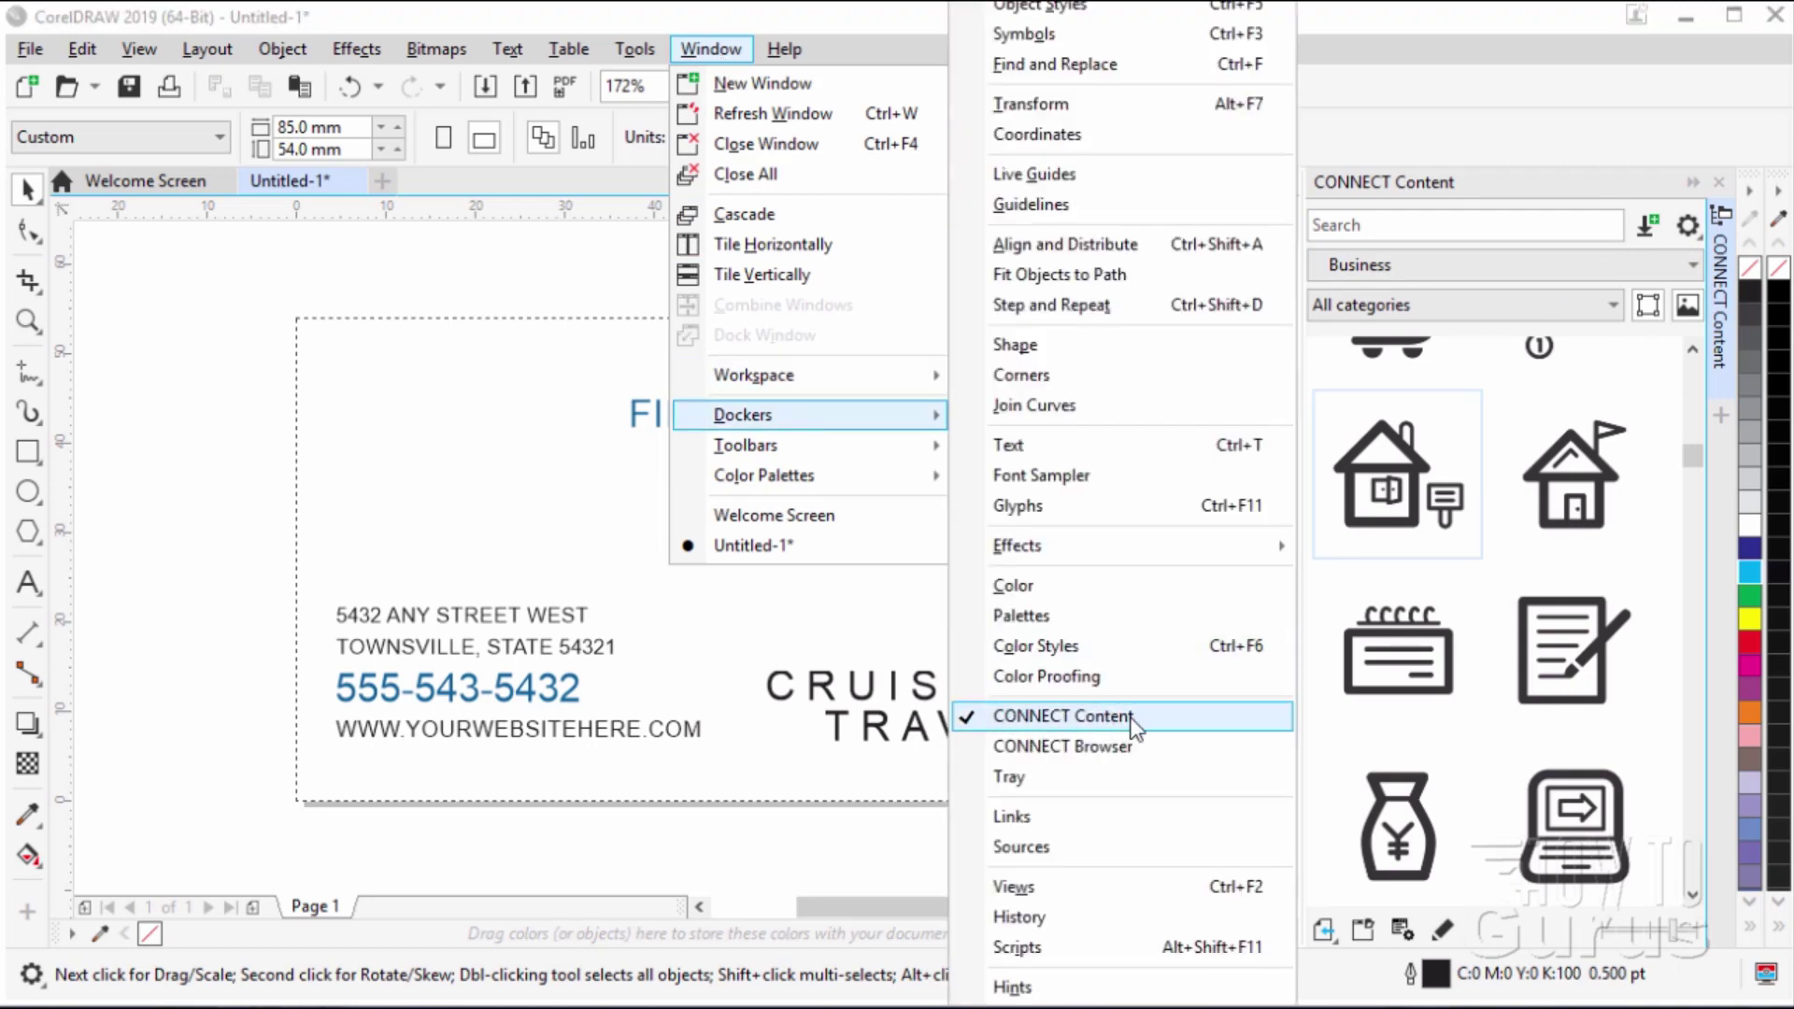
{"action": "left_click", "coordinate": [1529, 200]}
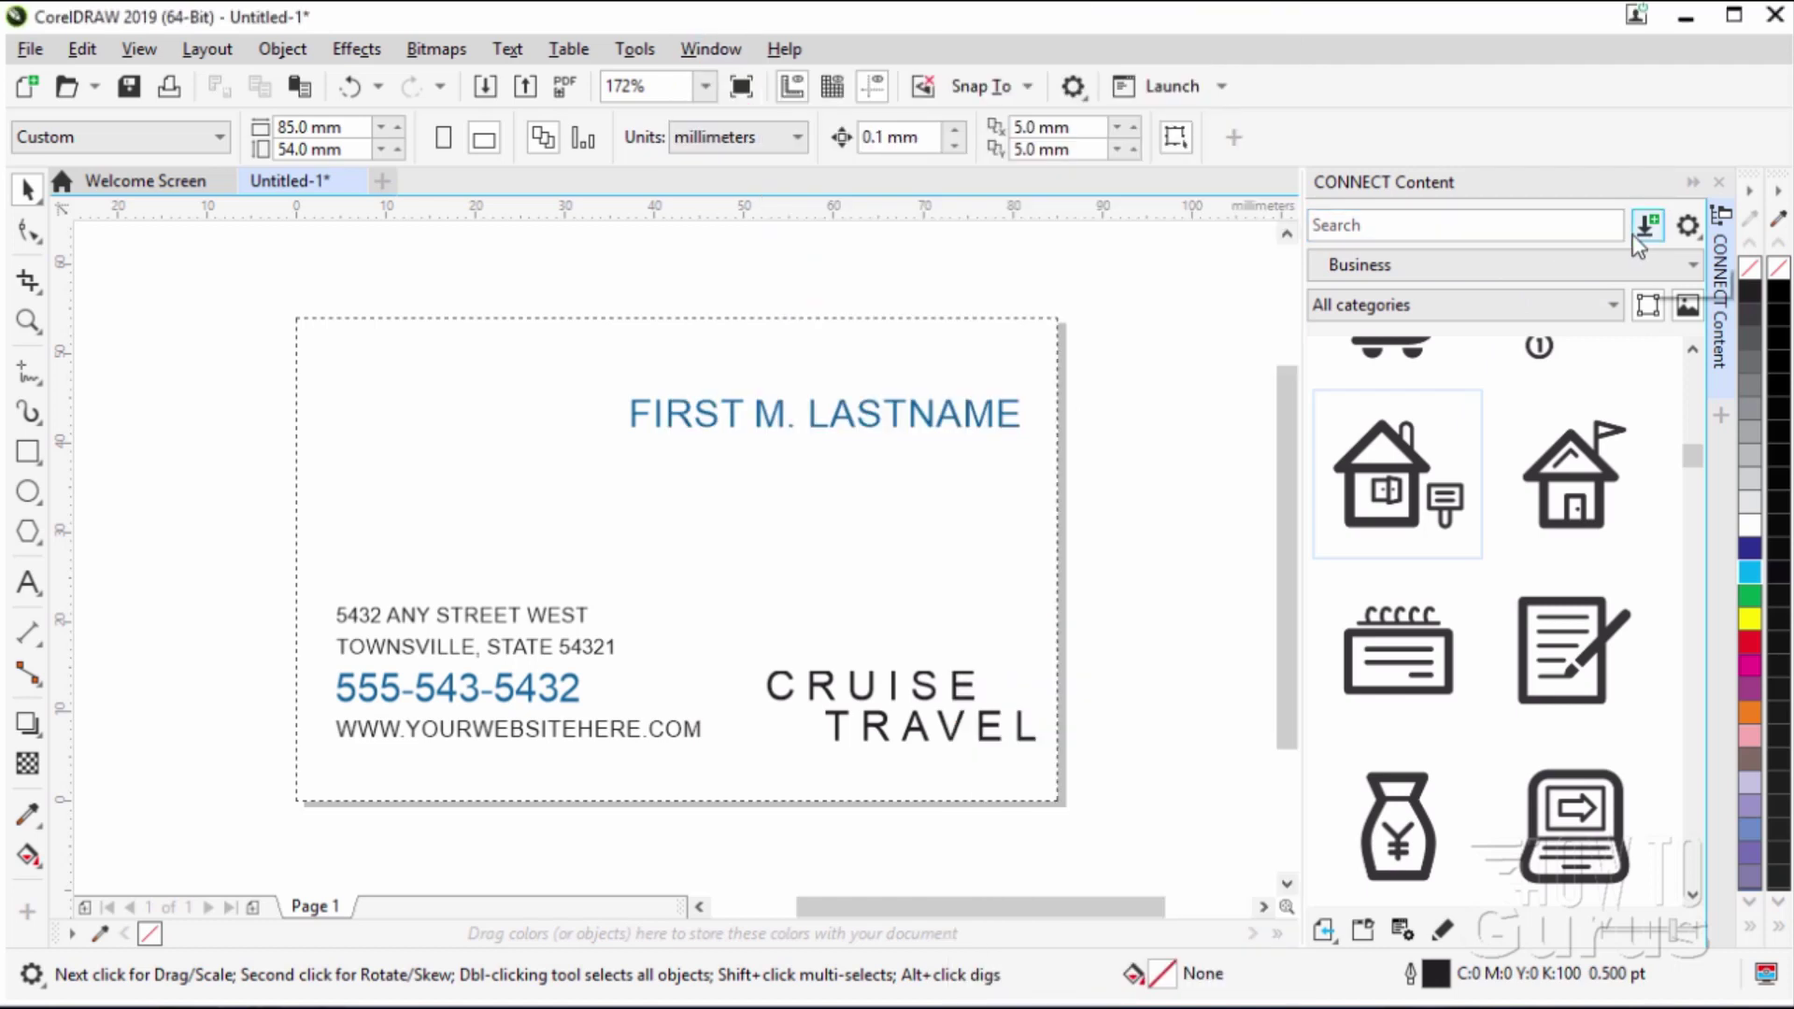
{"action": "left_click", "coordinate": [1639, 260]}
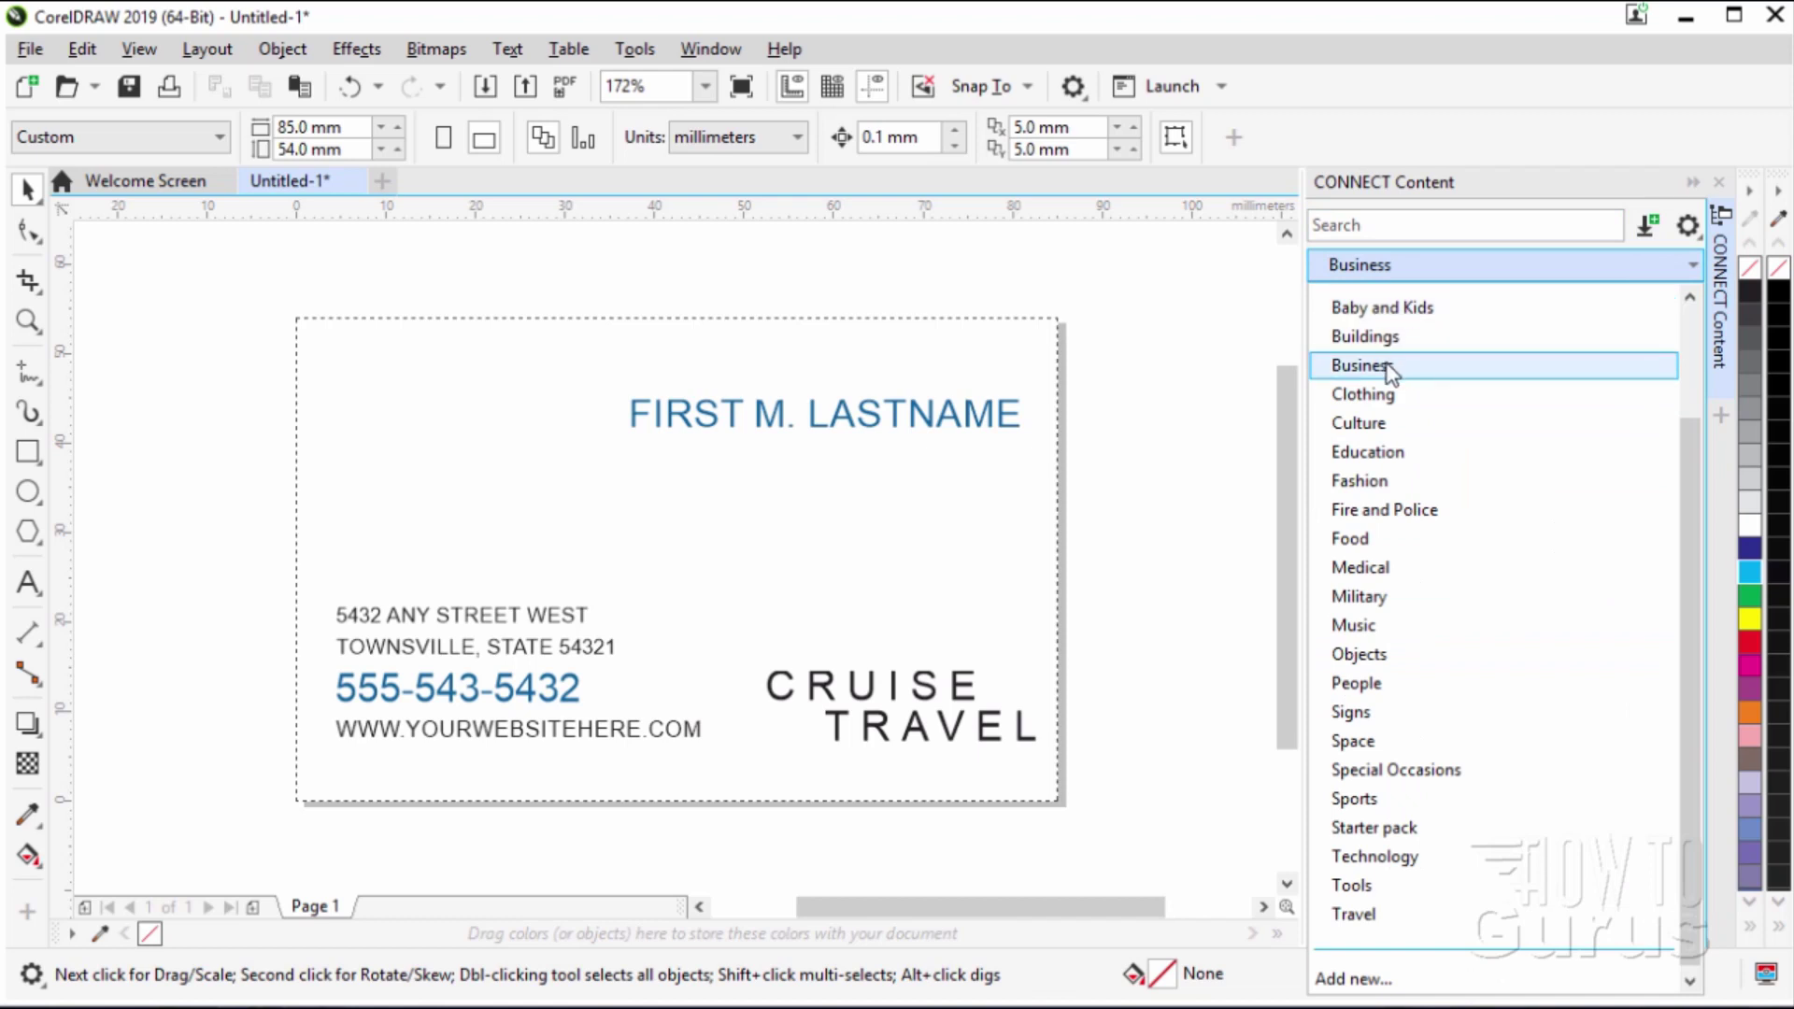
{"action": "left_click", "coordinate": [1478, 365]}
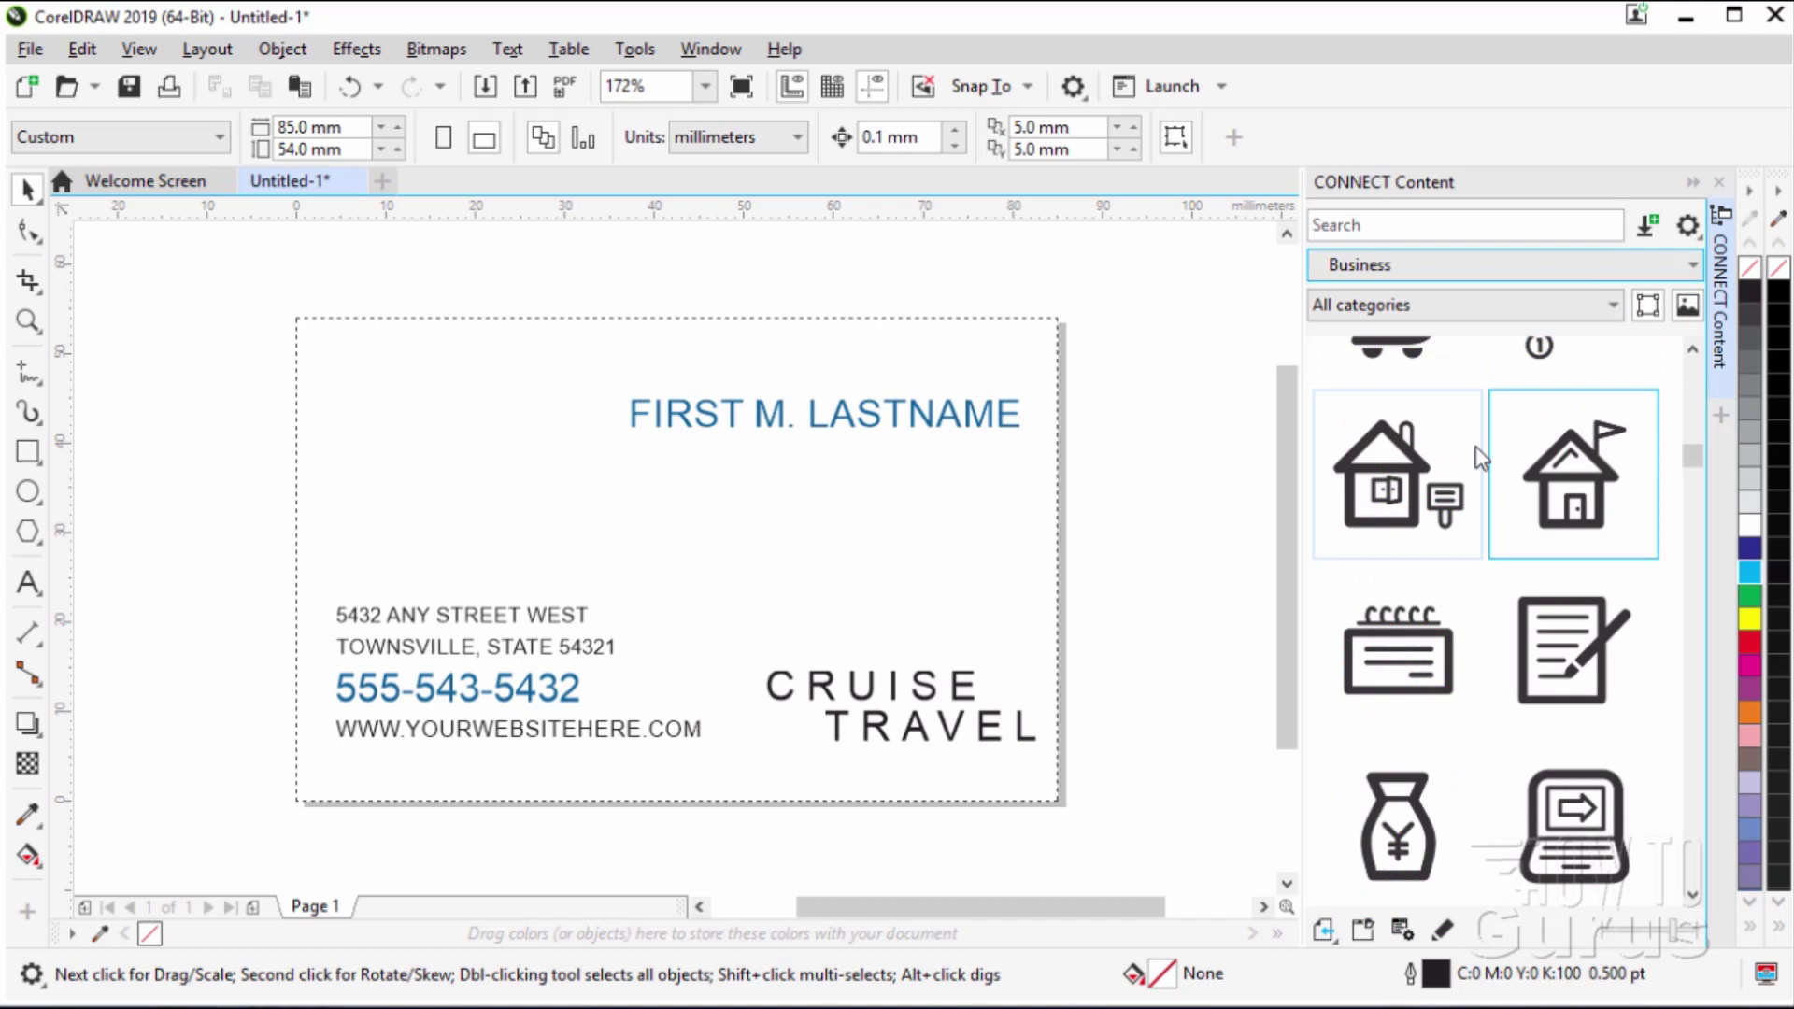
{"action": "left_click", "coordinate": [1690, 388]}
{"action": "left_click_drag", "start_coordinate": [1691, 389], "coordinate": [1695, 444]}
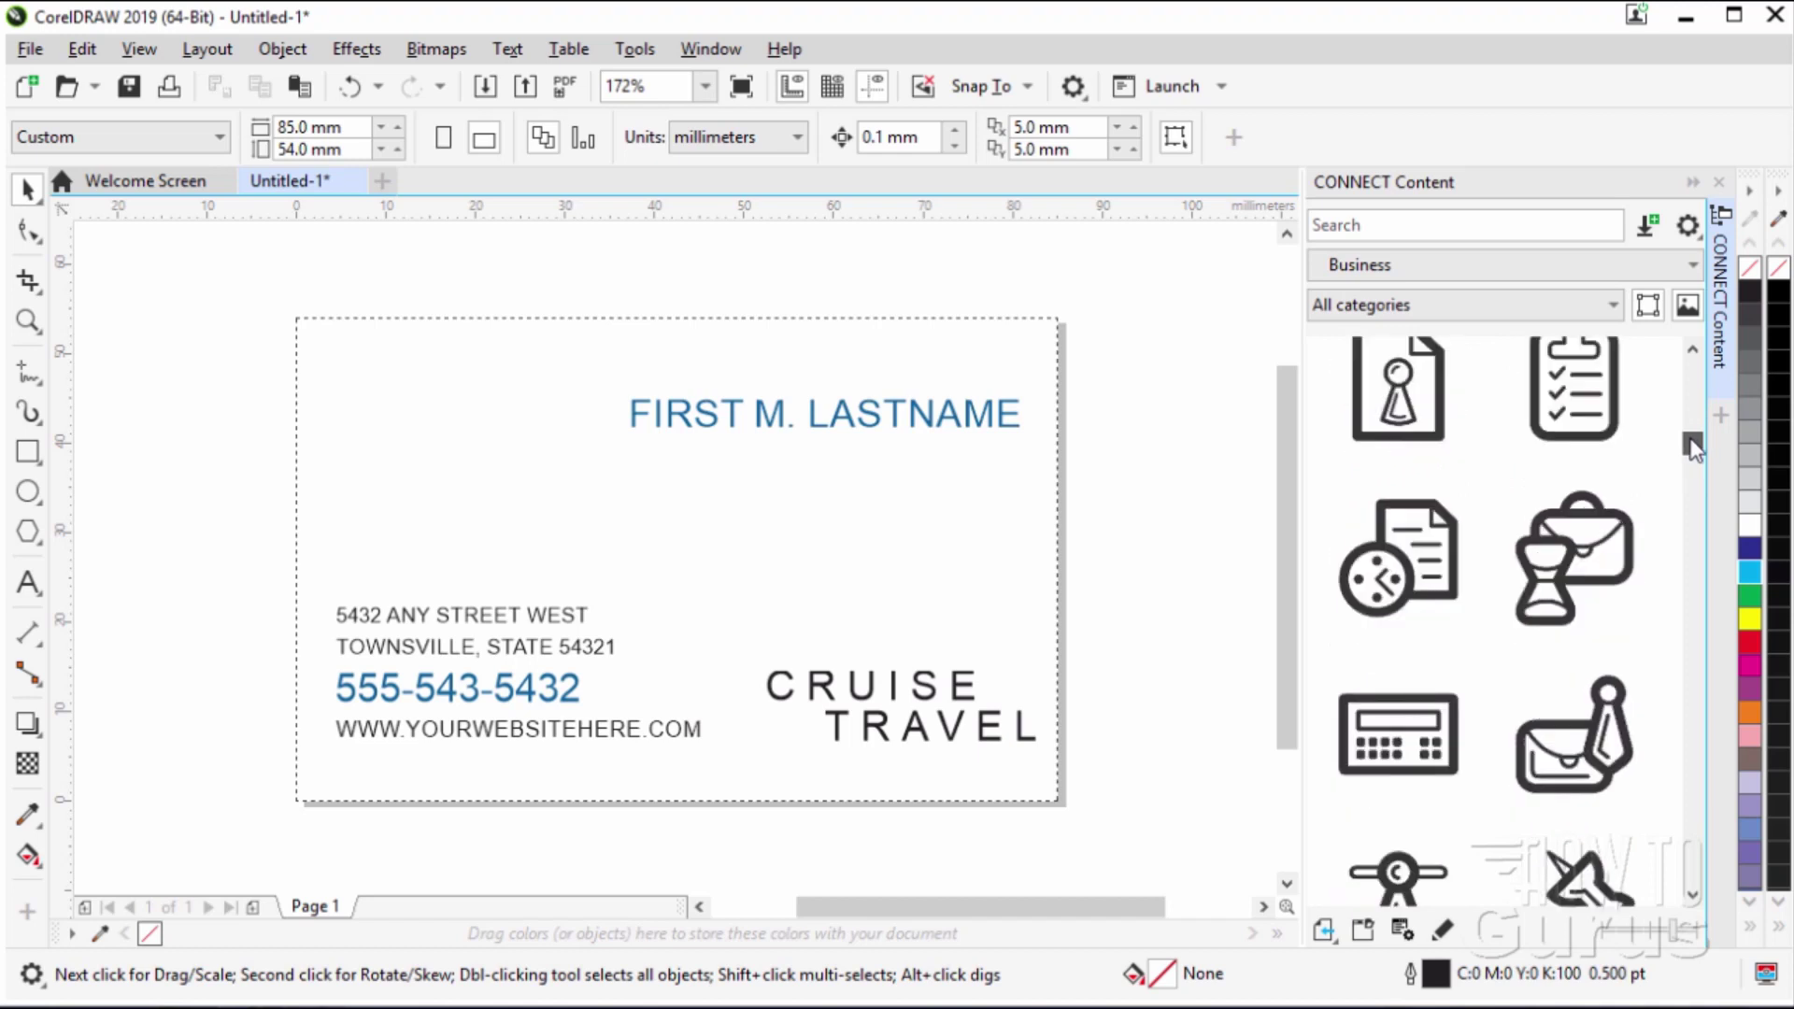
{"action": "left_click_drag", "start_coordinate": [1695, 445], "coordinate": [1695, 446]}
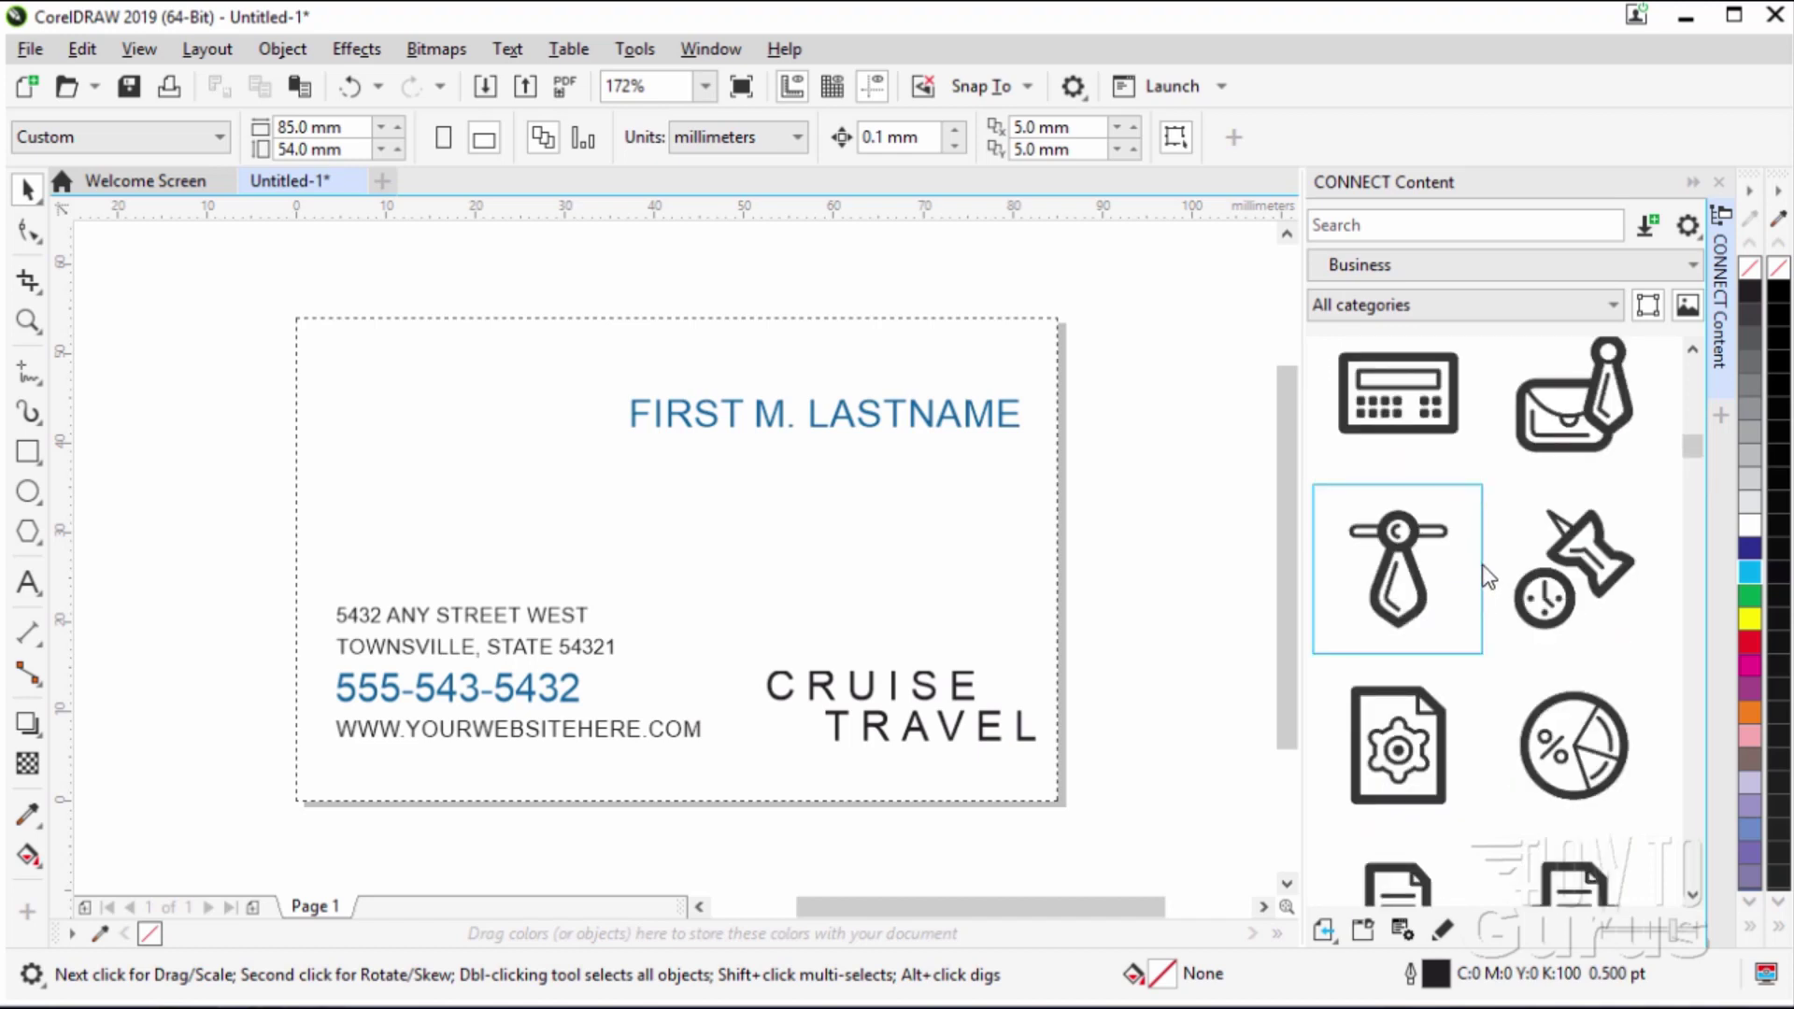
{"action": "scroll", "coordinate": [1483, 565], "scroll_direction": "down", "scroll_amount": 2}
{"action": "scroll", "coordinate": [1495, 570], "scroll_direction": "down", "scroll_amount": 1}
{"action": "scroll", "coordinate": [1495, 569], "scroll_direction": "down", "scroll_amount": 2}
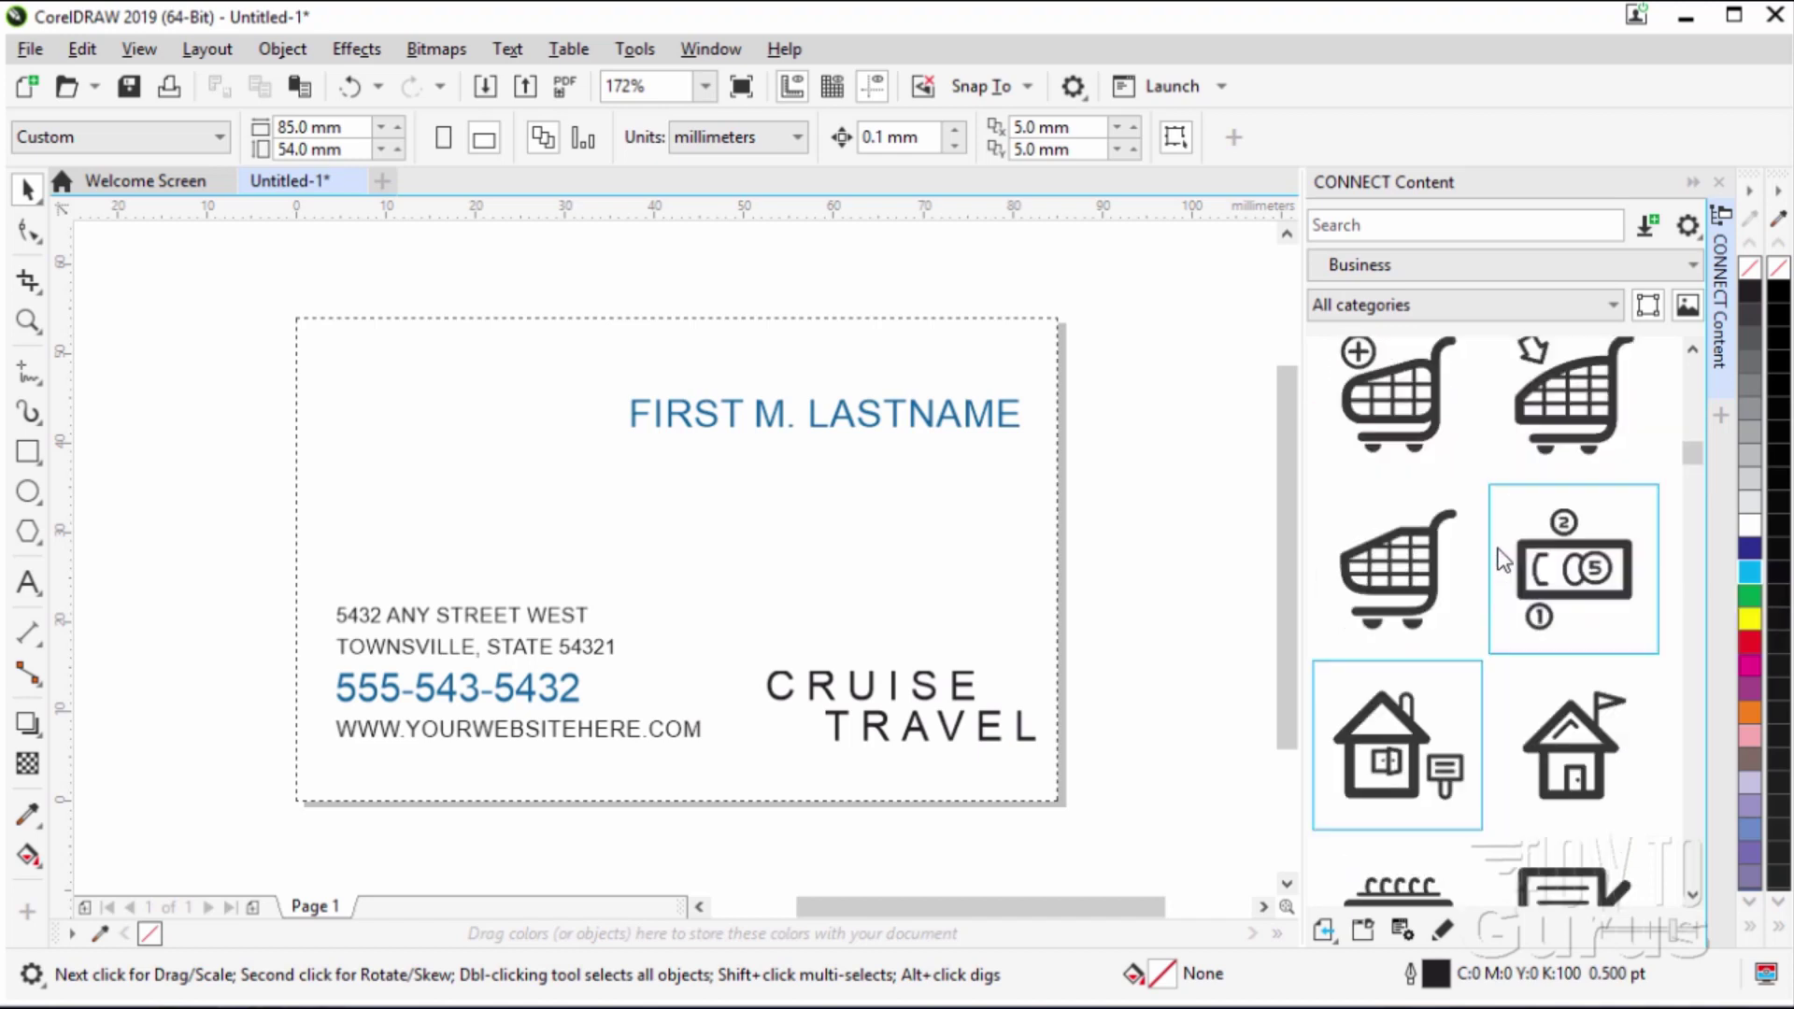
{"action": "scroll", "coordinate": [1499, 570], "scroll_direction": "down", "scroll_amount": 2}
{"action": "scroll", "coordinate": [1502, 569], "scroll_direction": "down", "scroll_amount": 2}
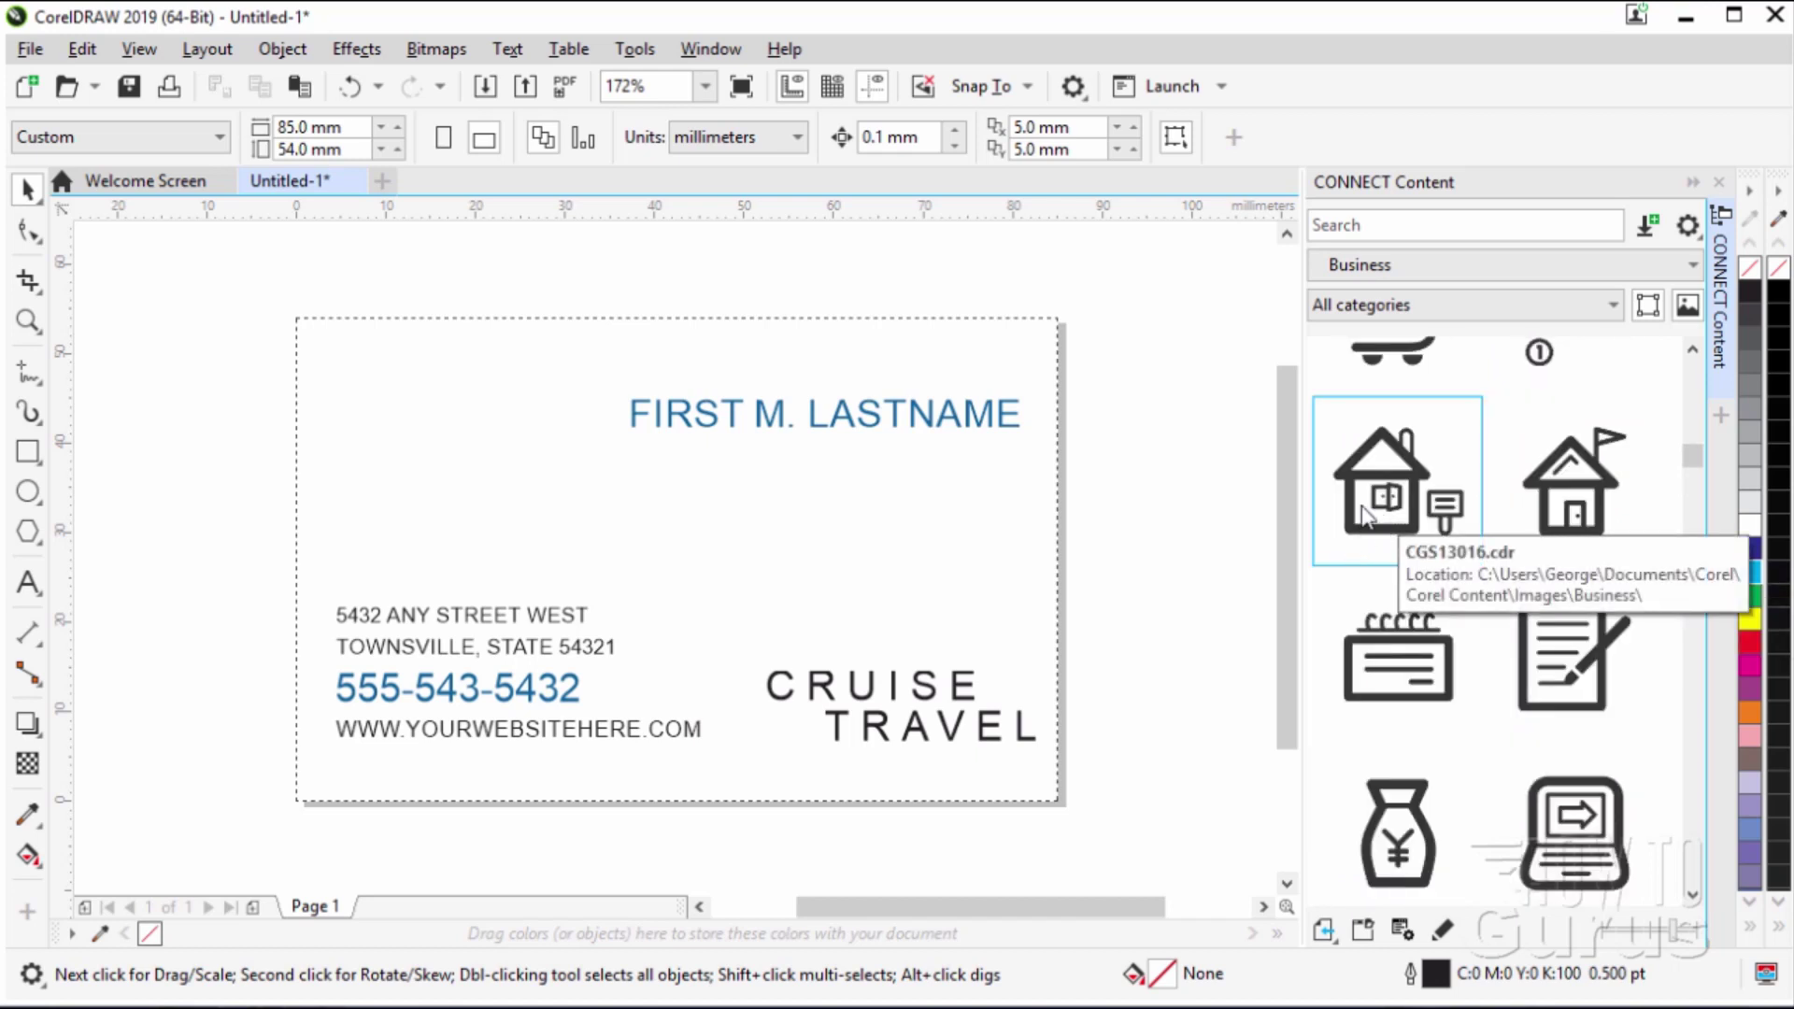
{"action": "right_click", "coordinate": [1347, 498]}
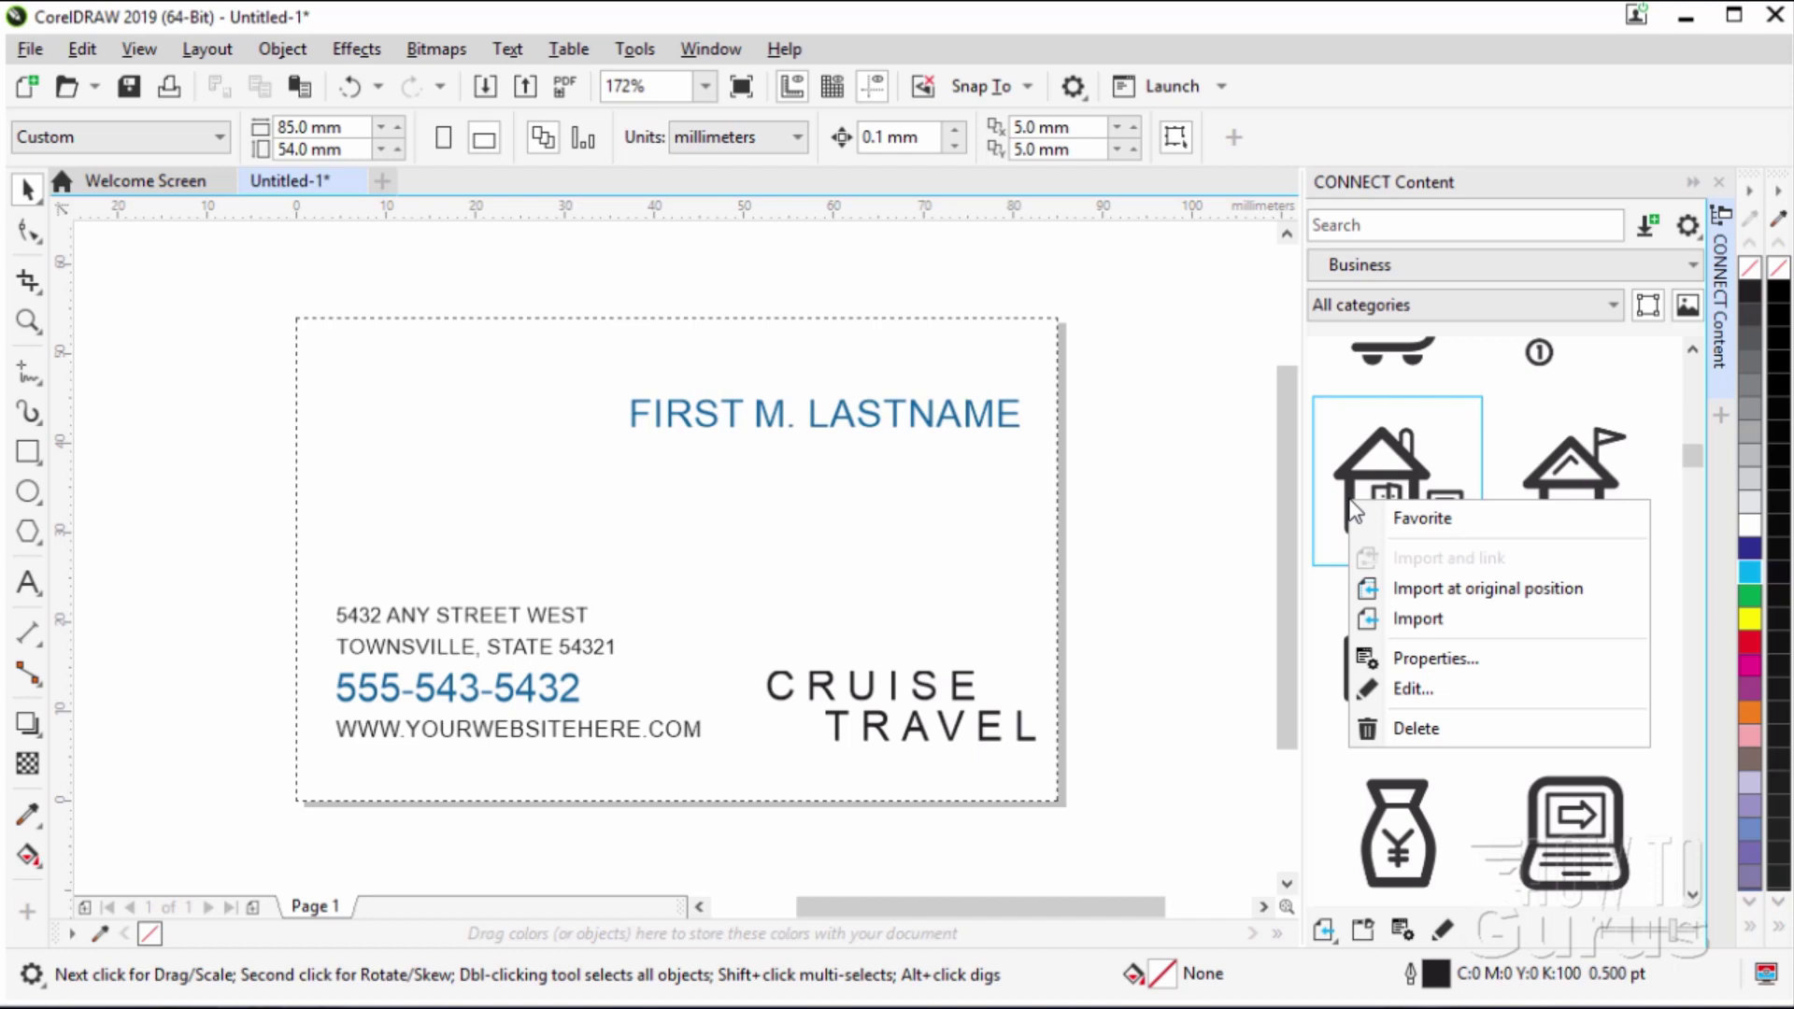
Import the house icon at its original position and collapse the CONNECT Content docker.
{"action": "left_click", "coordinate": [1502, 589]}
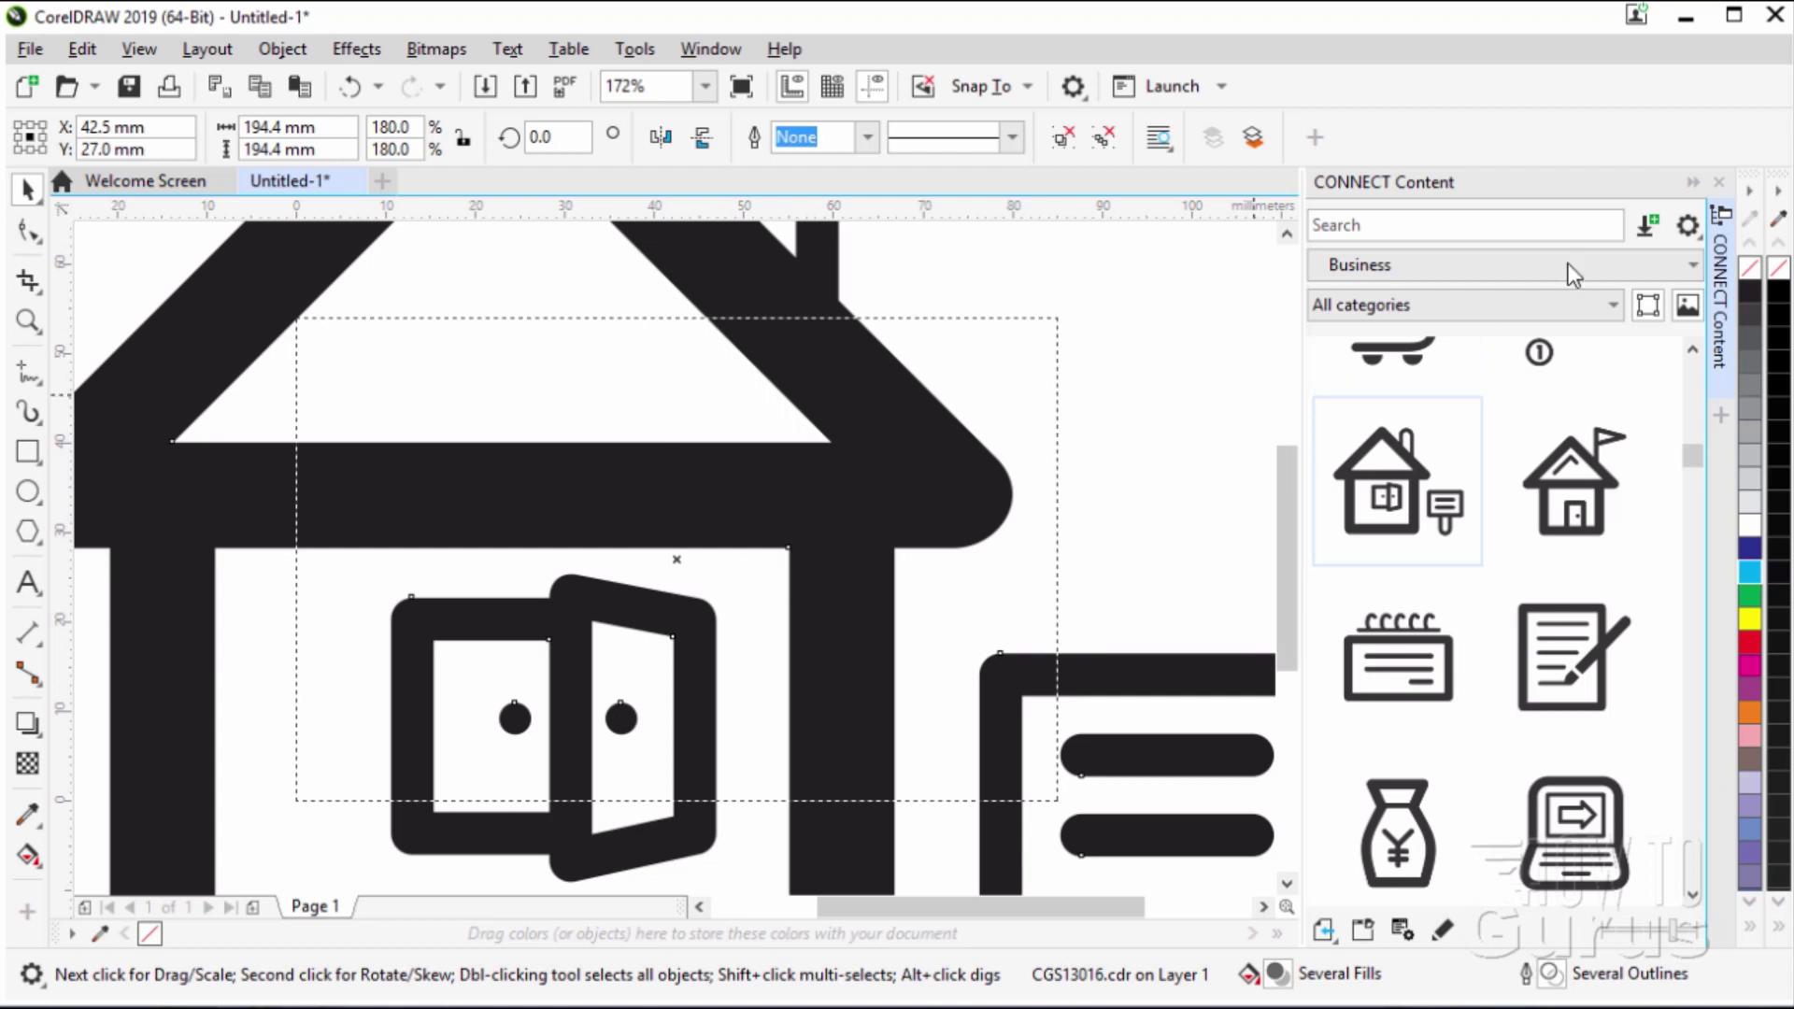
{"action": "left_click", "coordinate": [1695, 184]}
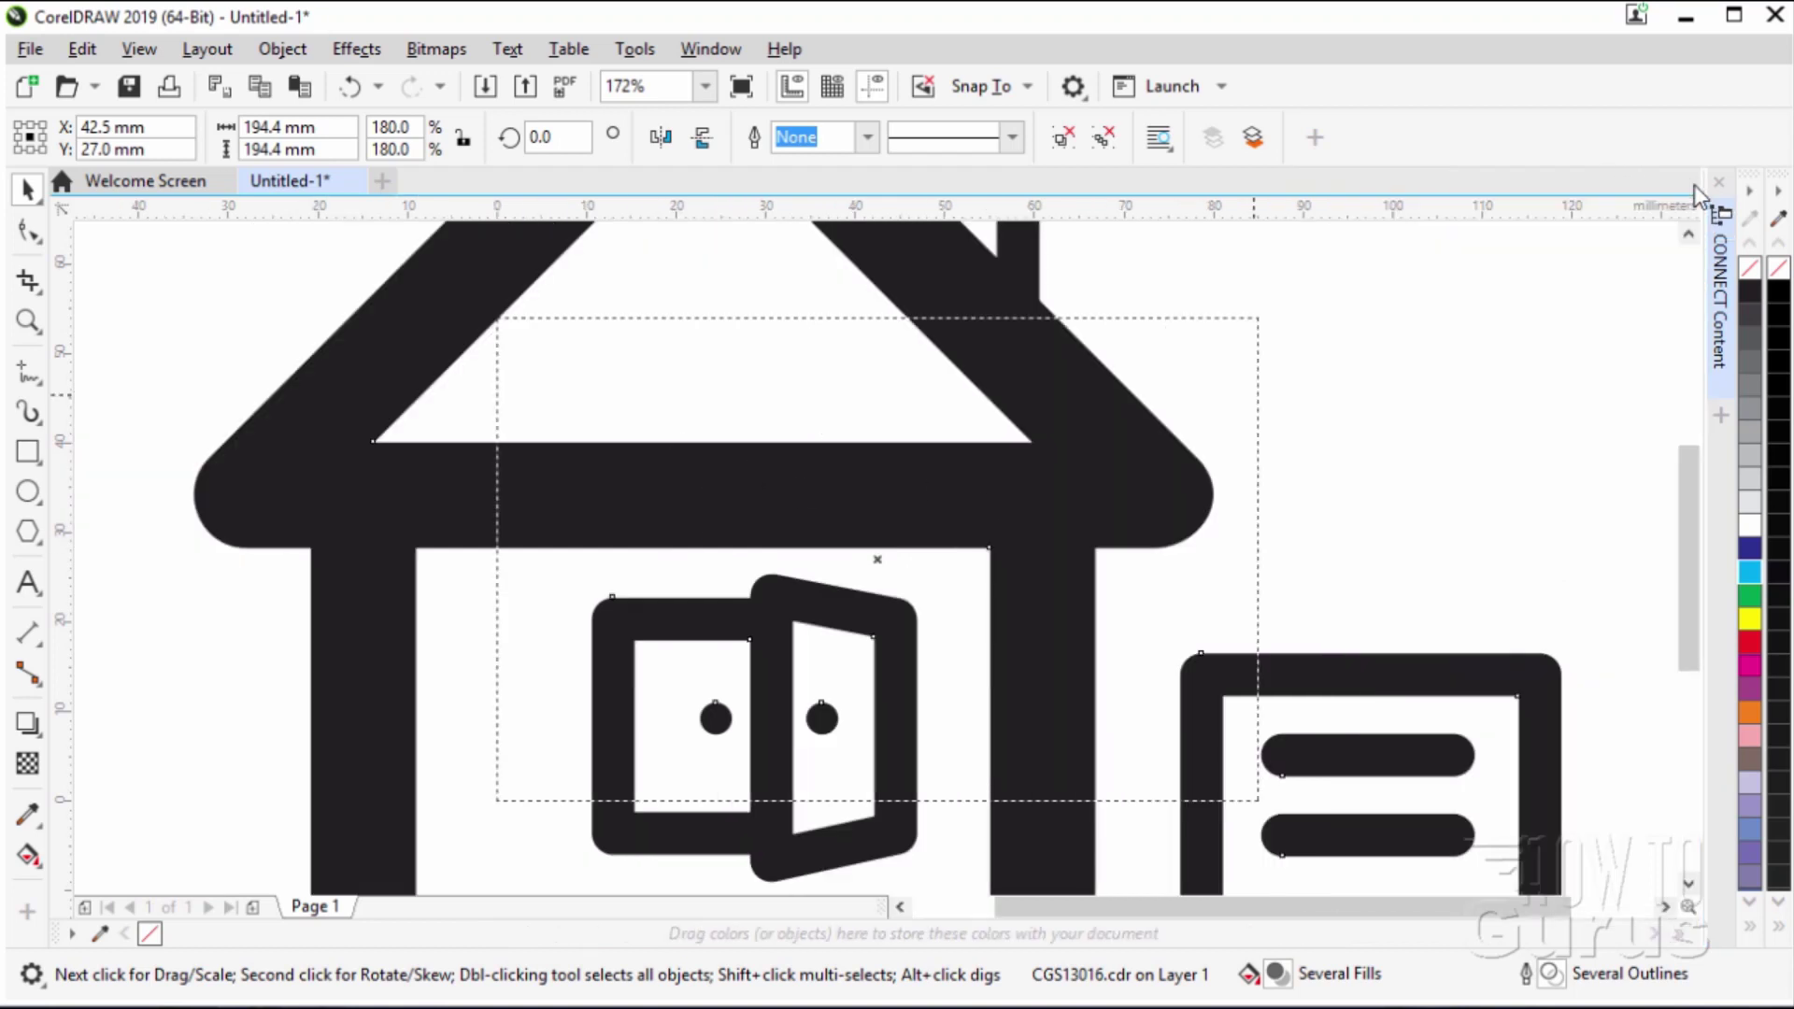
{"action": "left_click", "coordinate": [1717, 299]}
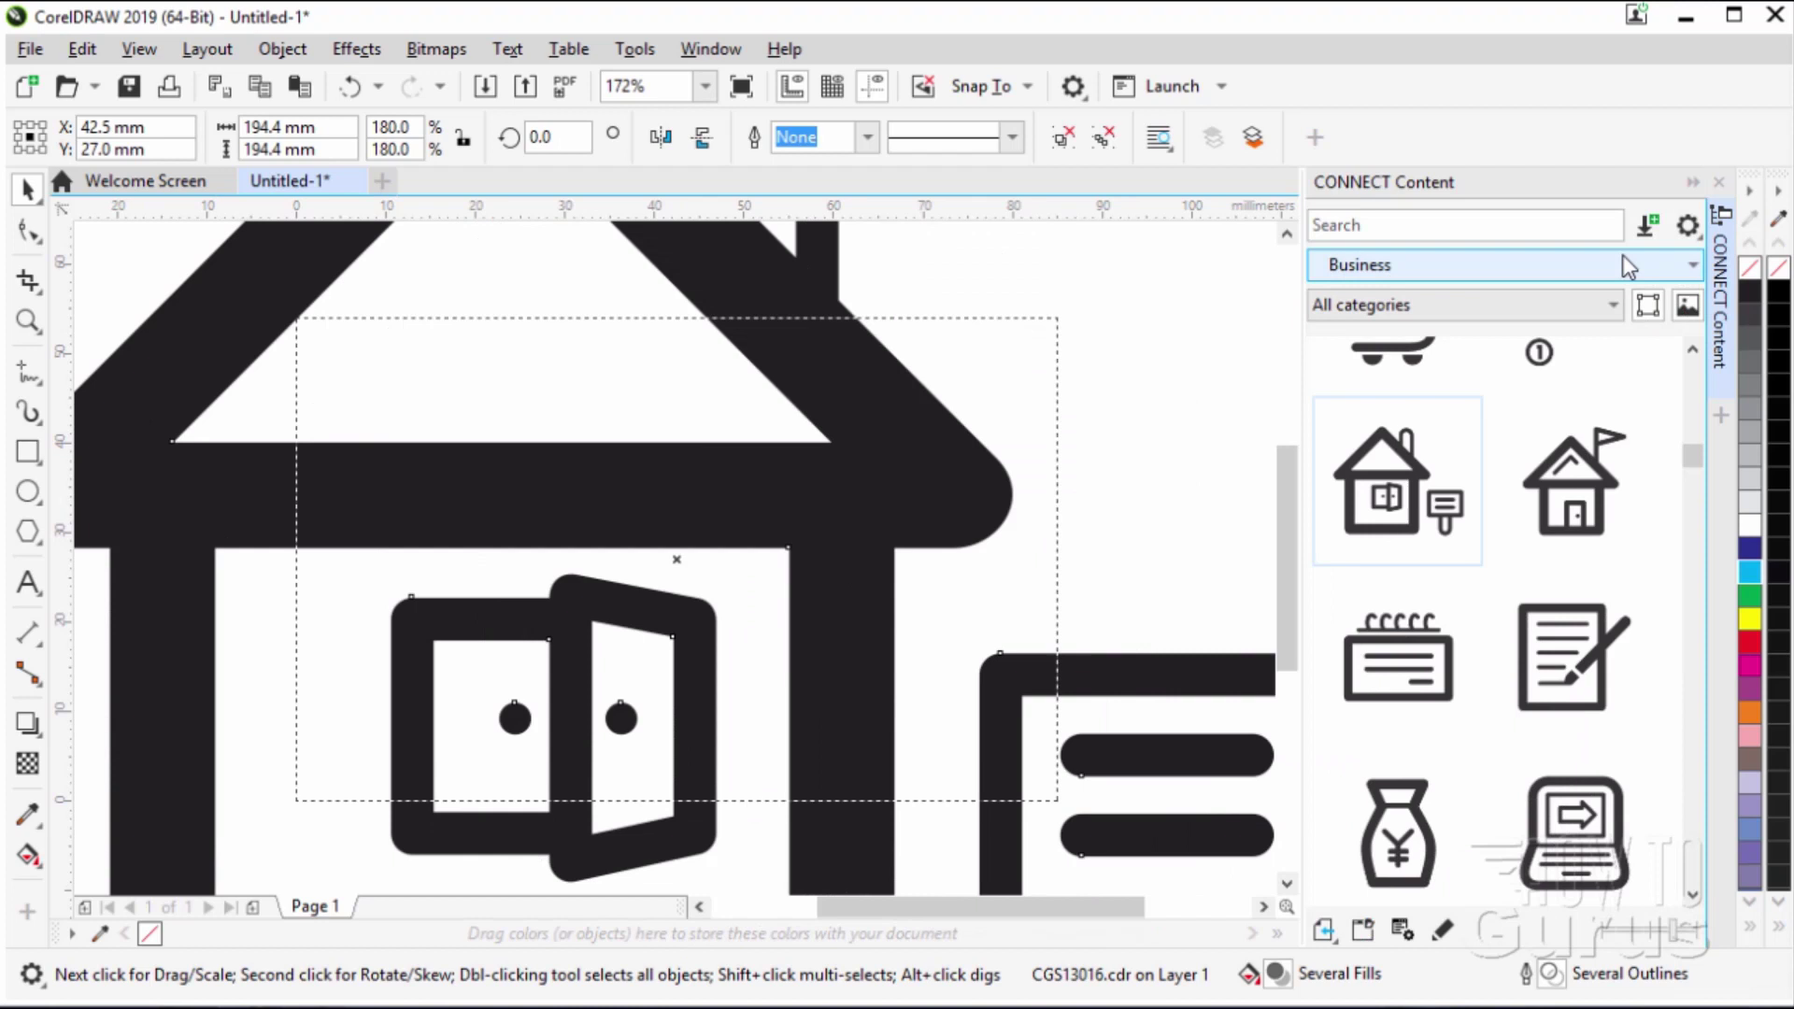
{"action": "left_click", "coordinate": [1696, 184]}
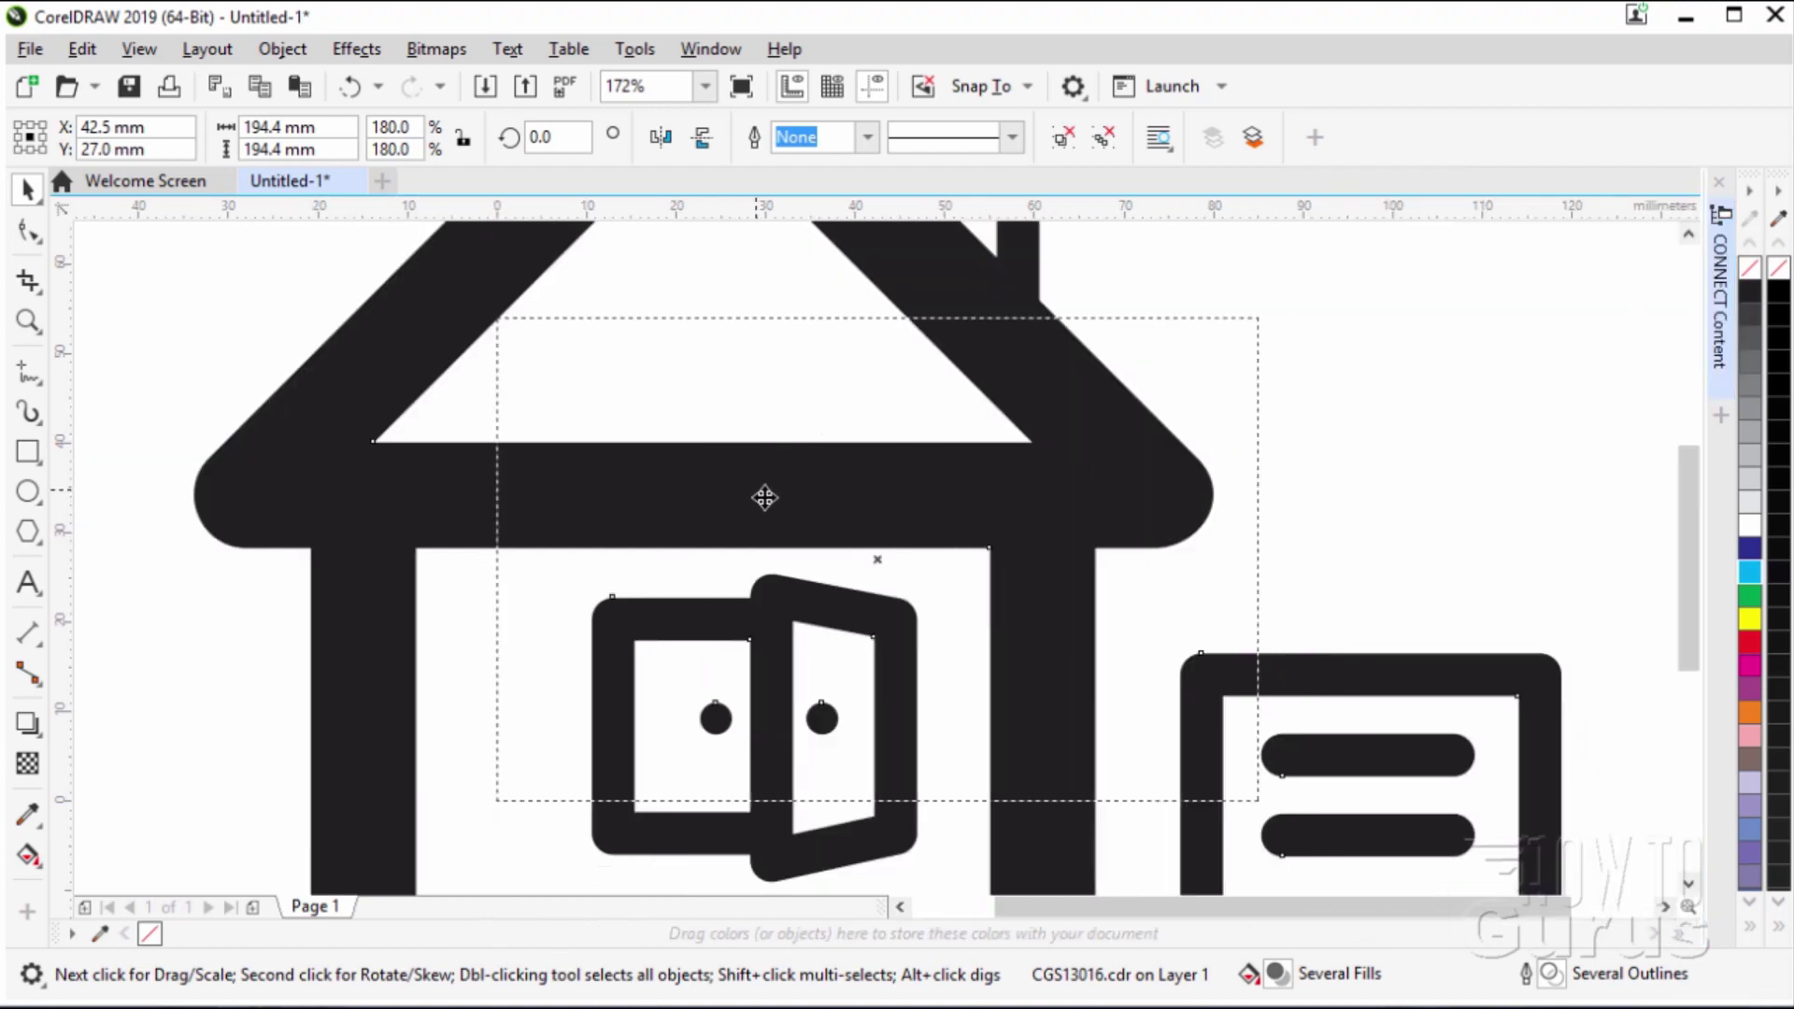
{"action": "scroll", "coordinate": [784, 510], "scroll_direction": "down", "scroll_amount": 2}
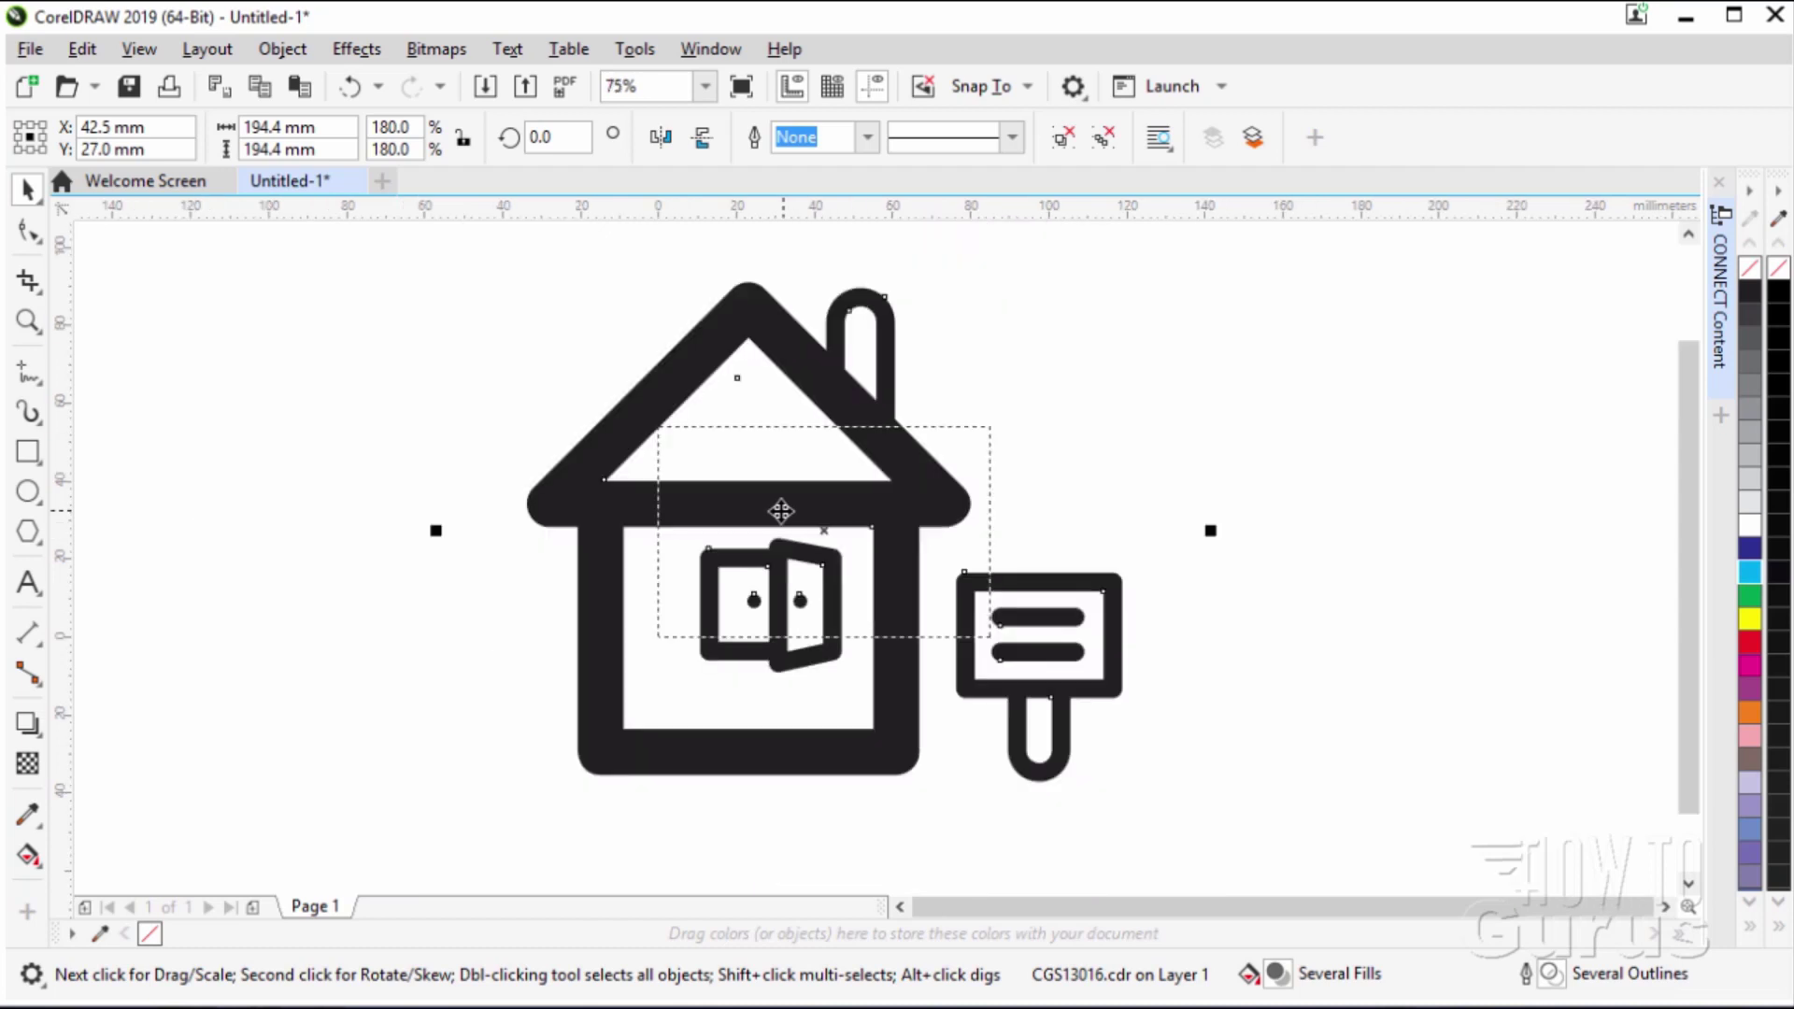
{"action": "scroll", "coordinate": [784, 507], "scroll_direction": "down", "scroll_amount": 2}
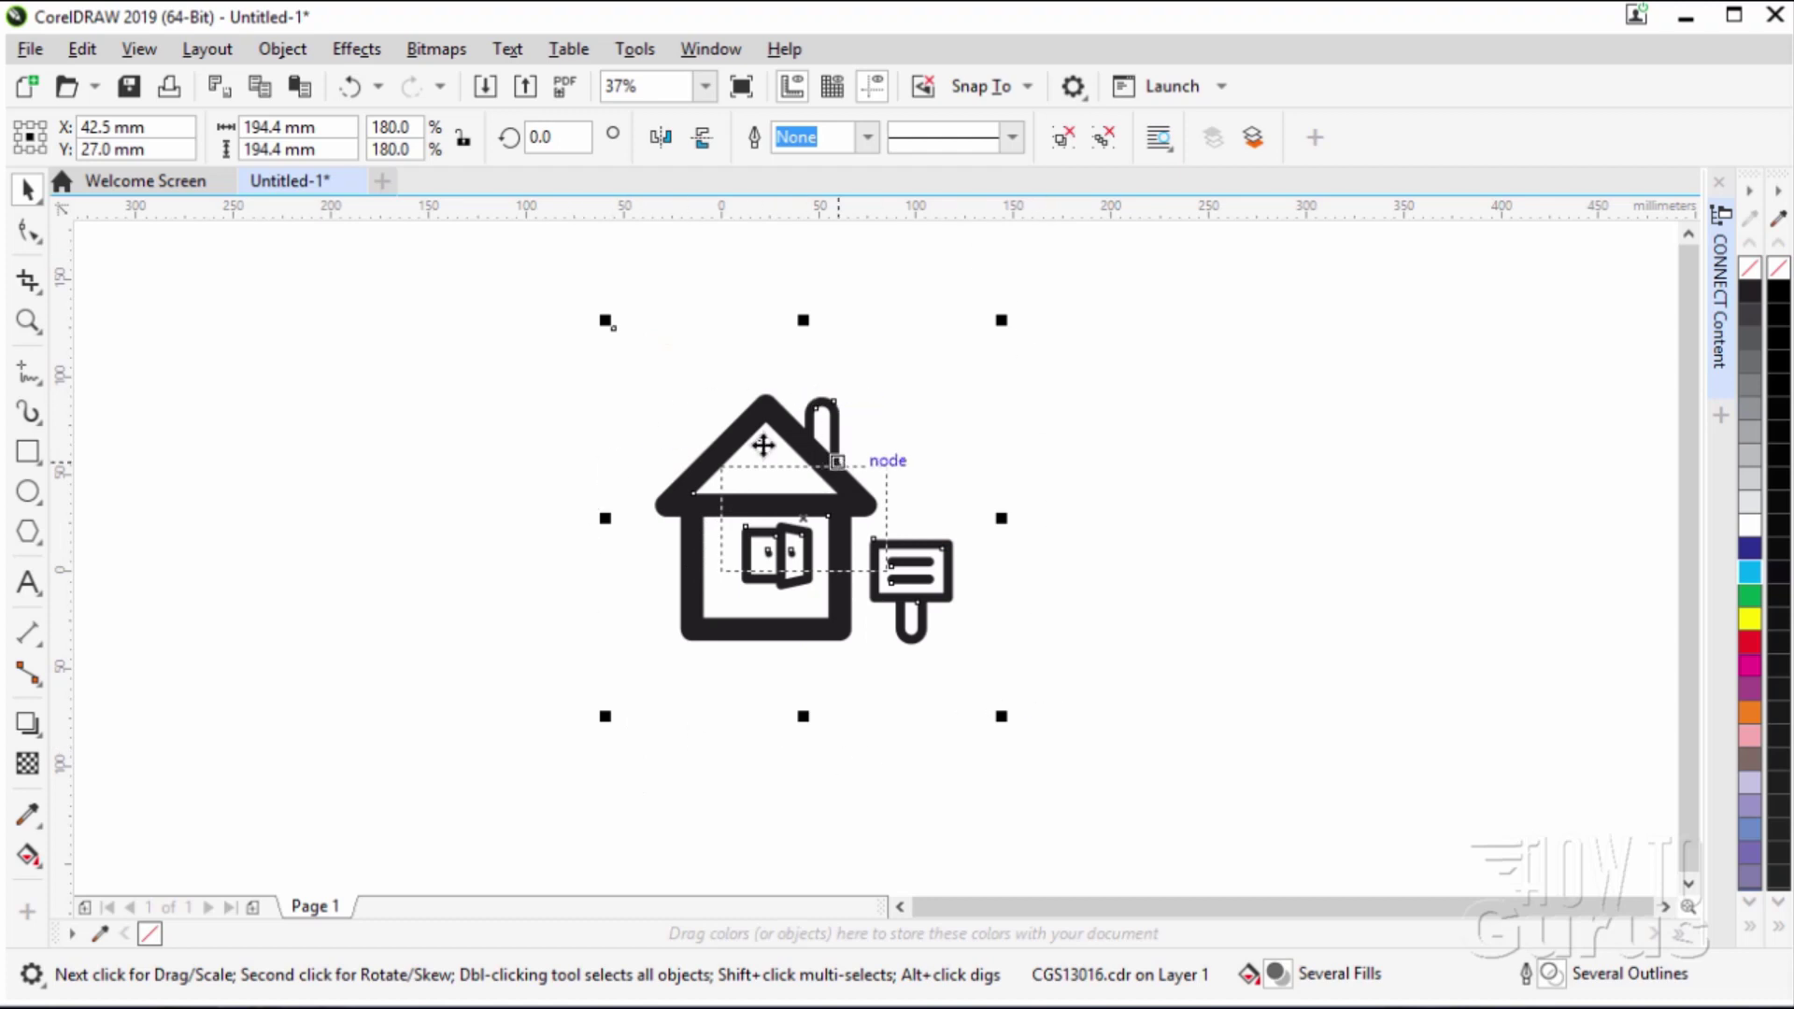
Scale the house icon down to about 21 mm and place it above the logo text.
{"action": "left_click_drag", "start_coordinate": [608, 323], "coordinate": [821, 512]}
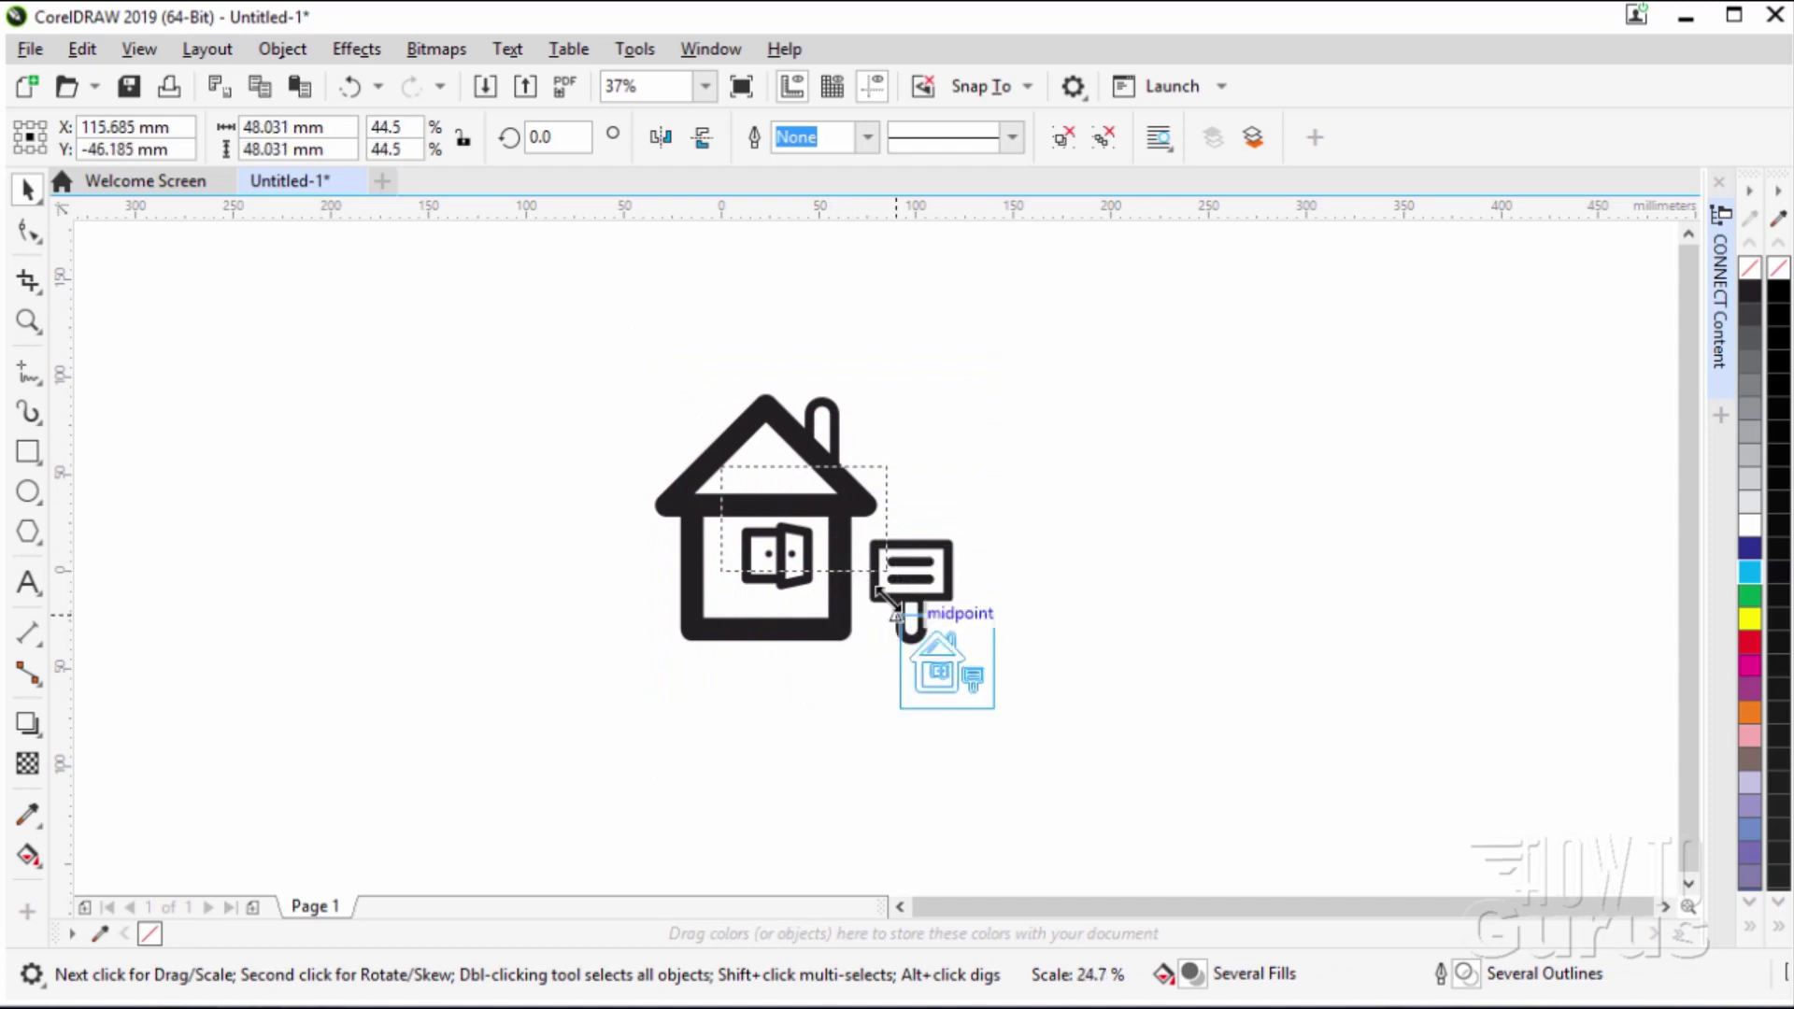
{"action": "left_click_drag", "start_coordinate": [821, 511], "coordinate": [896, 606]}
{"action": "left_click_drag", "start_coordinate": [954, 683], "coordinate": [935, 649]}
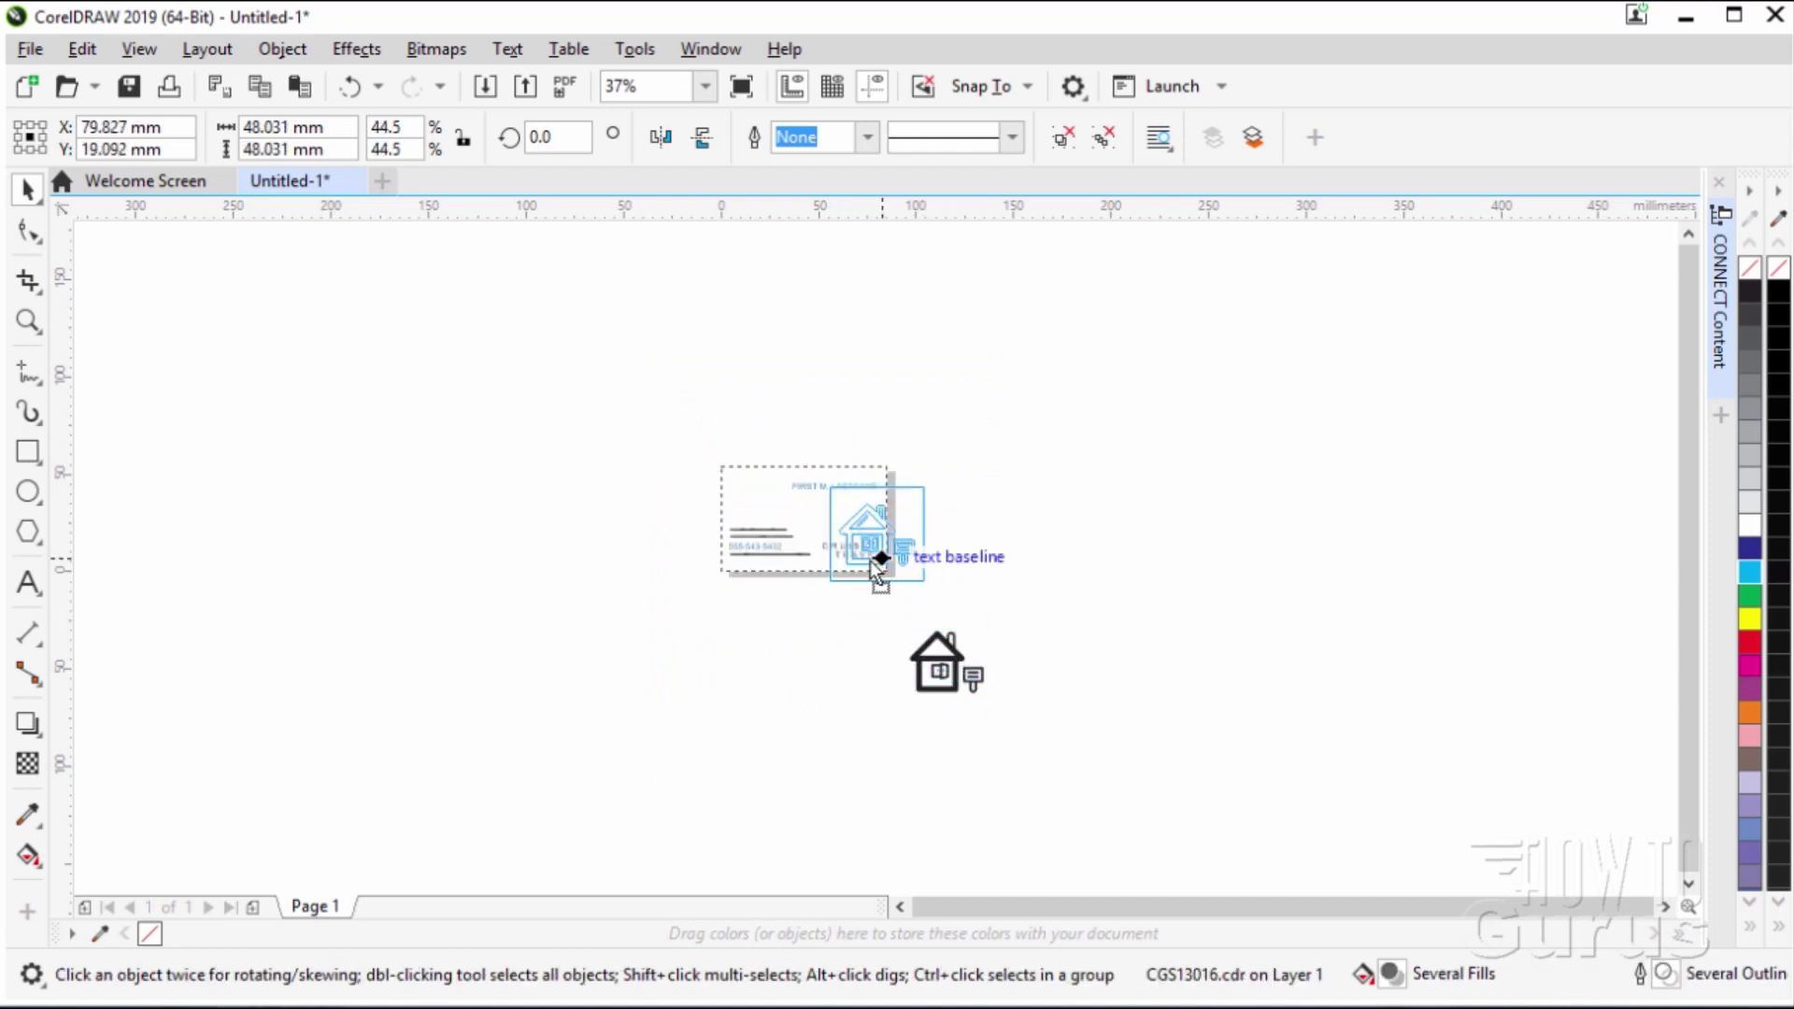
{"action": "left_click_drag", "start_coordinate": [871, 560], "coordinate": [870, 560]}
{"action": "left_click_drag", "start_coordinate": [917, 476], "coordinate": [878, 516]}
{"action": "scroll", "coordinate": [780, 557], "scroll_direction": "up", "scroll_amount": 4}
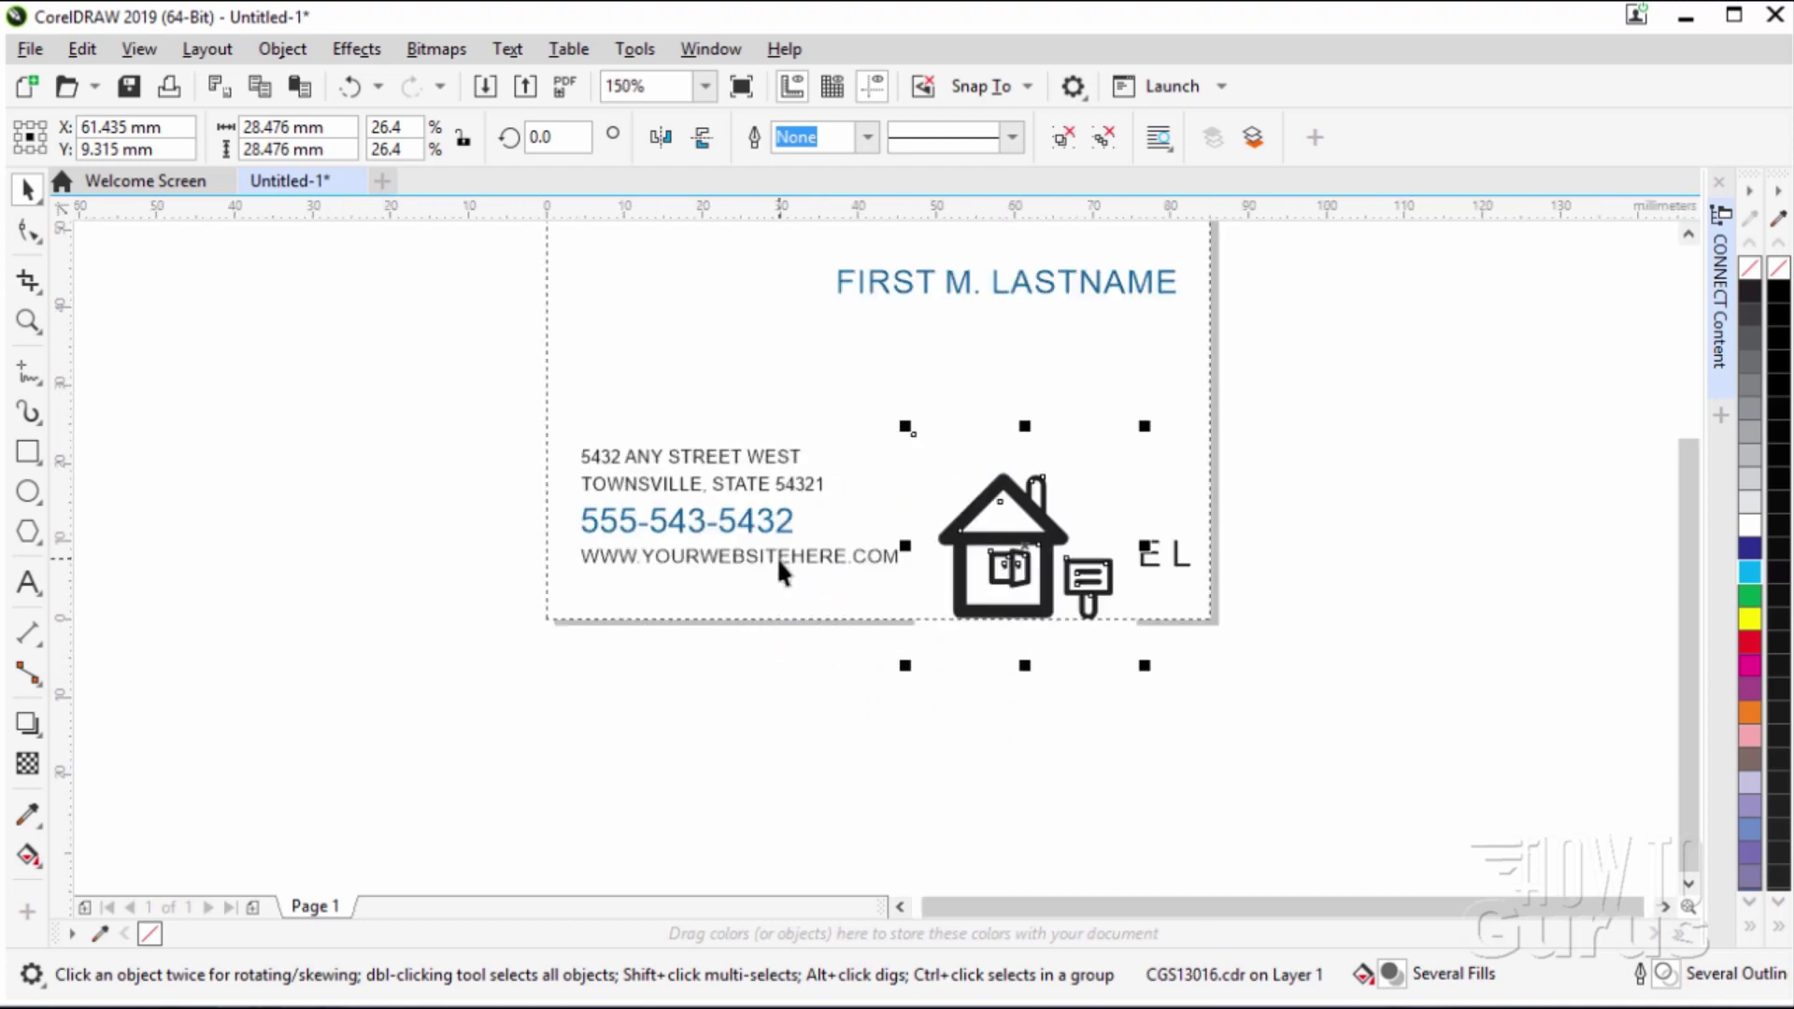
{"action": "left_click_drag", "start_coordinate": [998, 544], "coordinate": [1047, 476]}
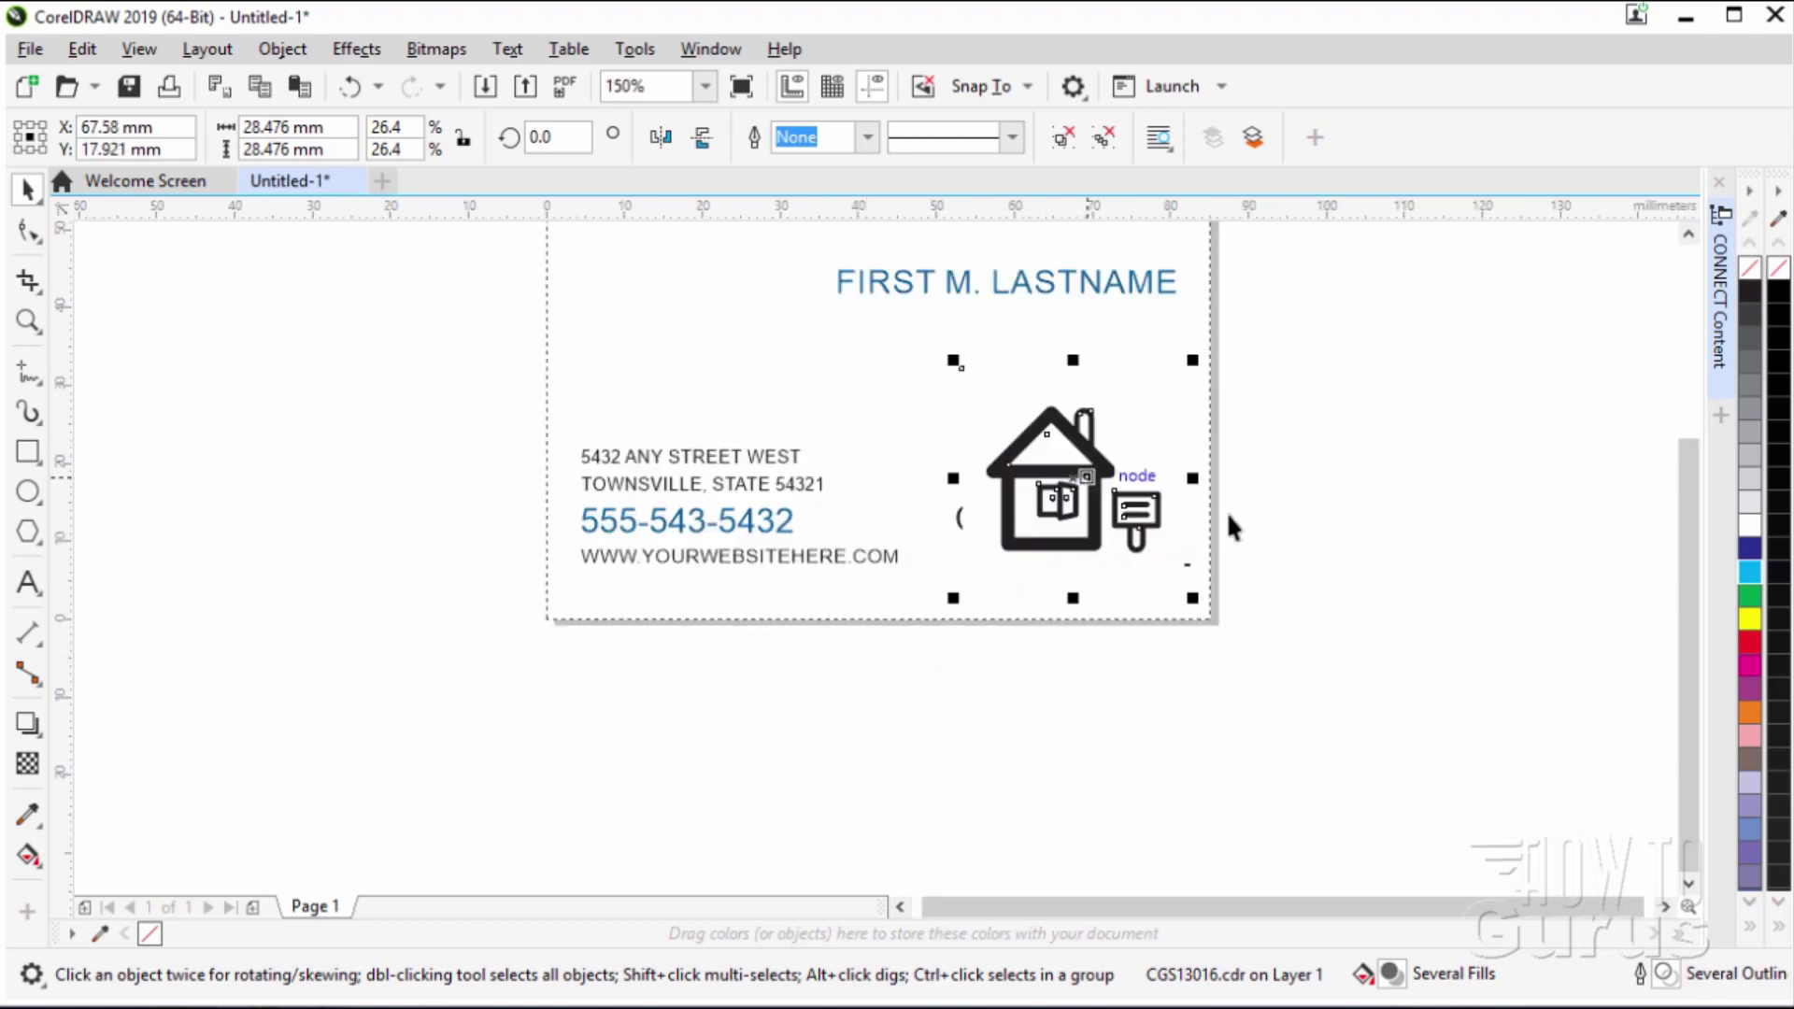
{"action": "left_click_drag", "start_coordinate": [1680, 530], "coordinate": [1679, 446]}
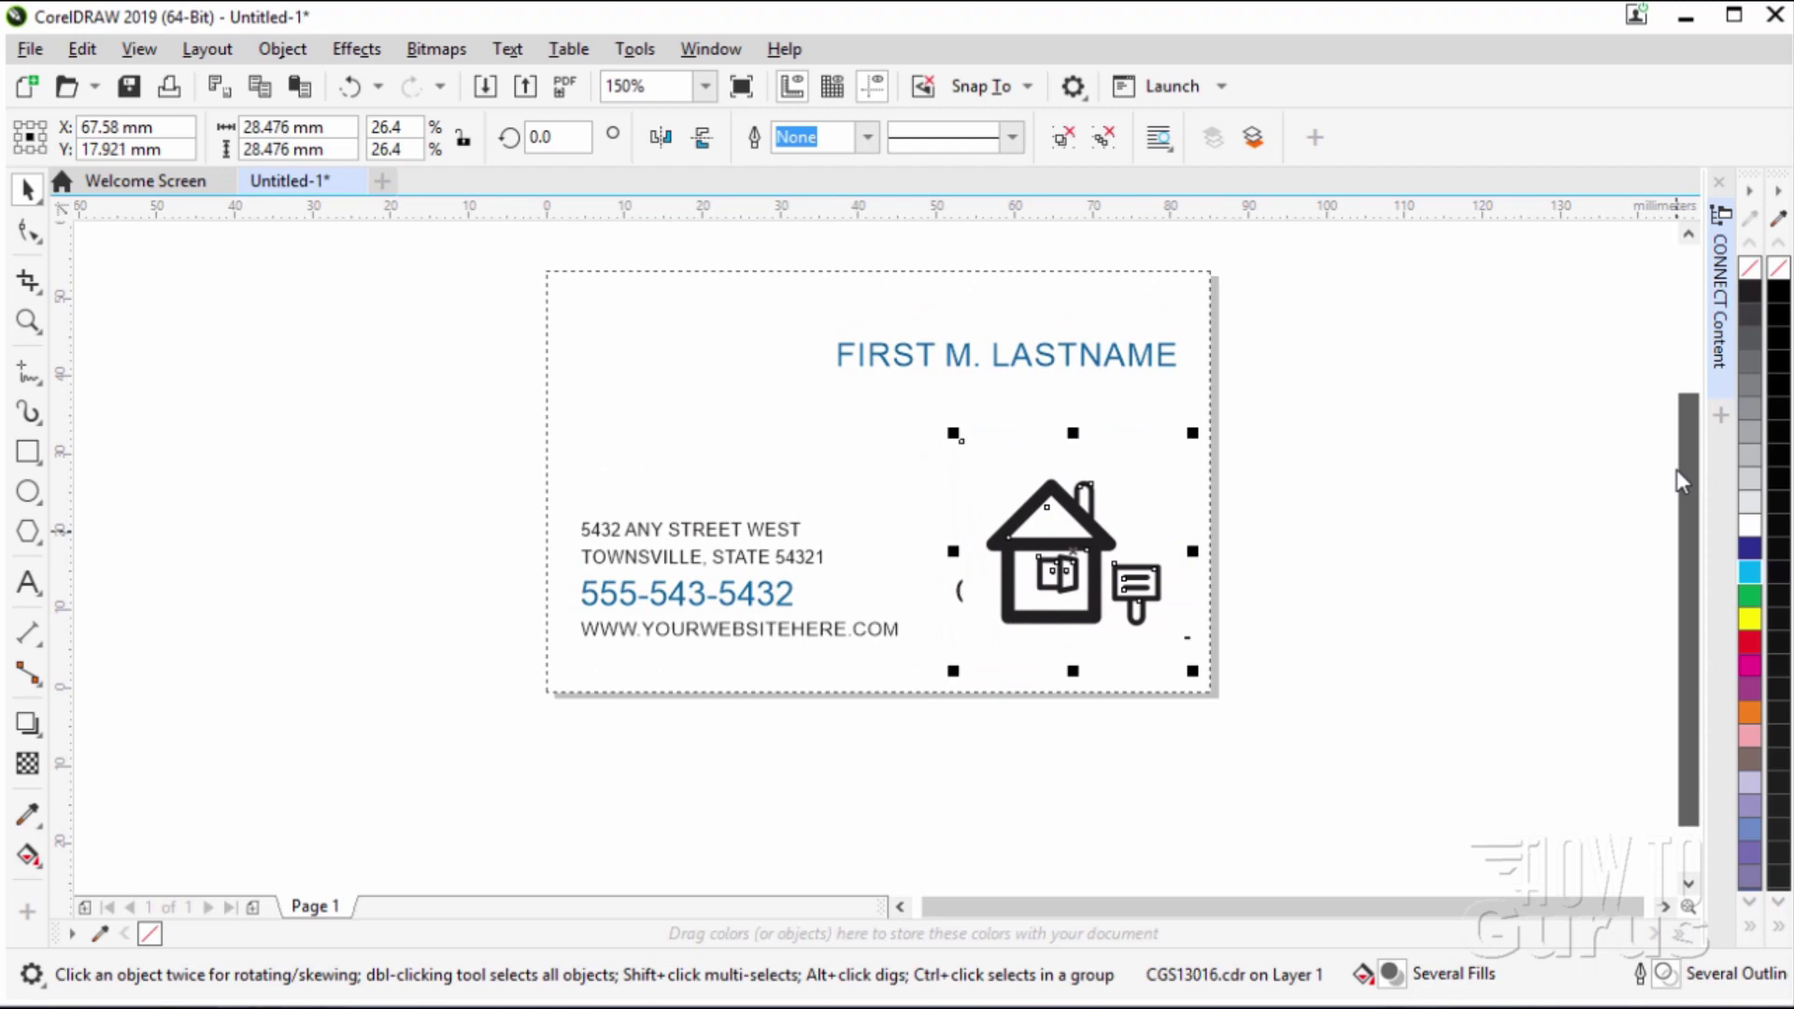
{"action": "scroll", "coordinate": [1312, 602], "scroll_direction": "down", "scroll_amount": 2}
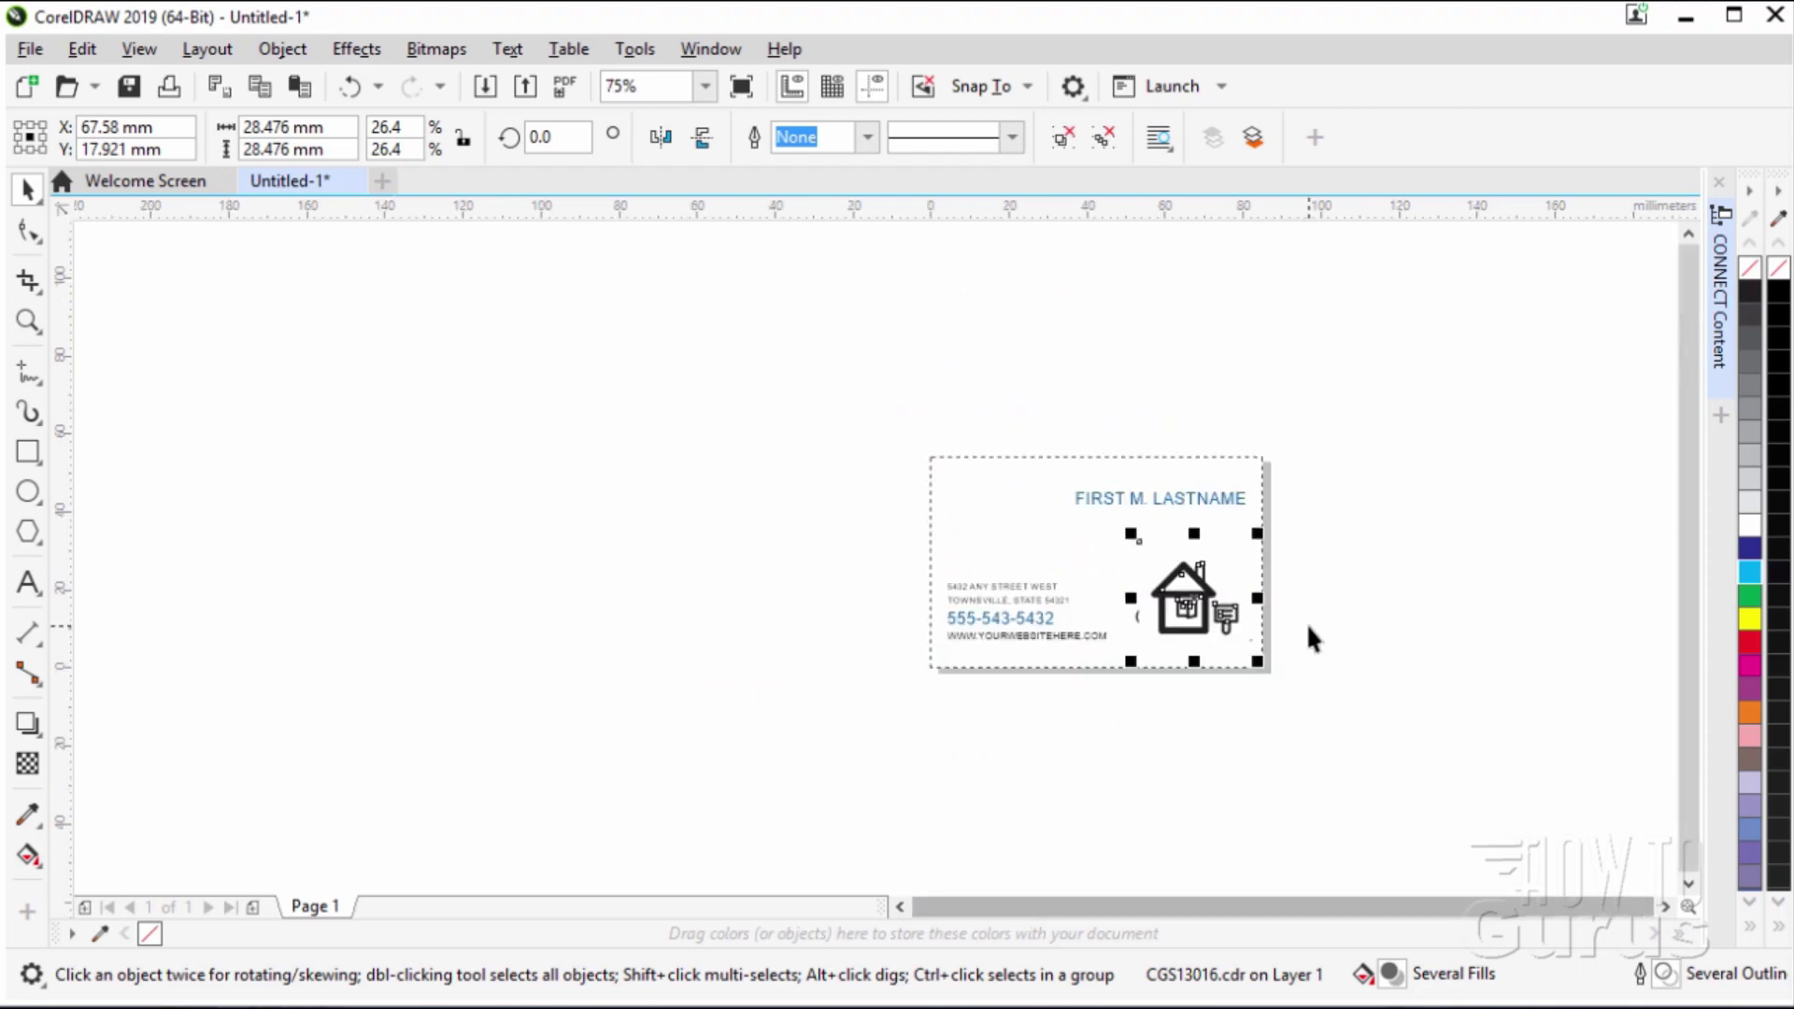
{"action": "scroll", "coordinate": [1317, 594], "scroll_direction": "up", "scroll_amount": 2}
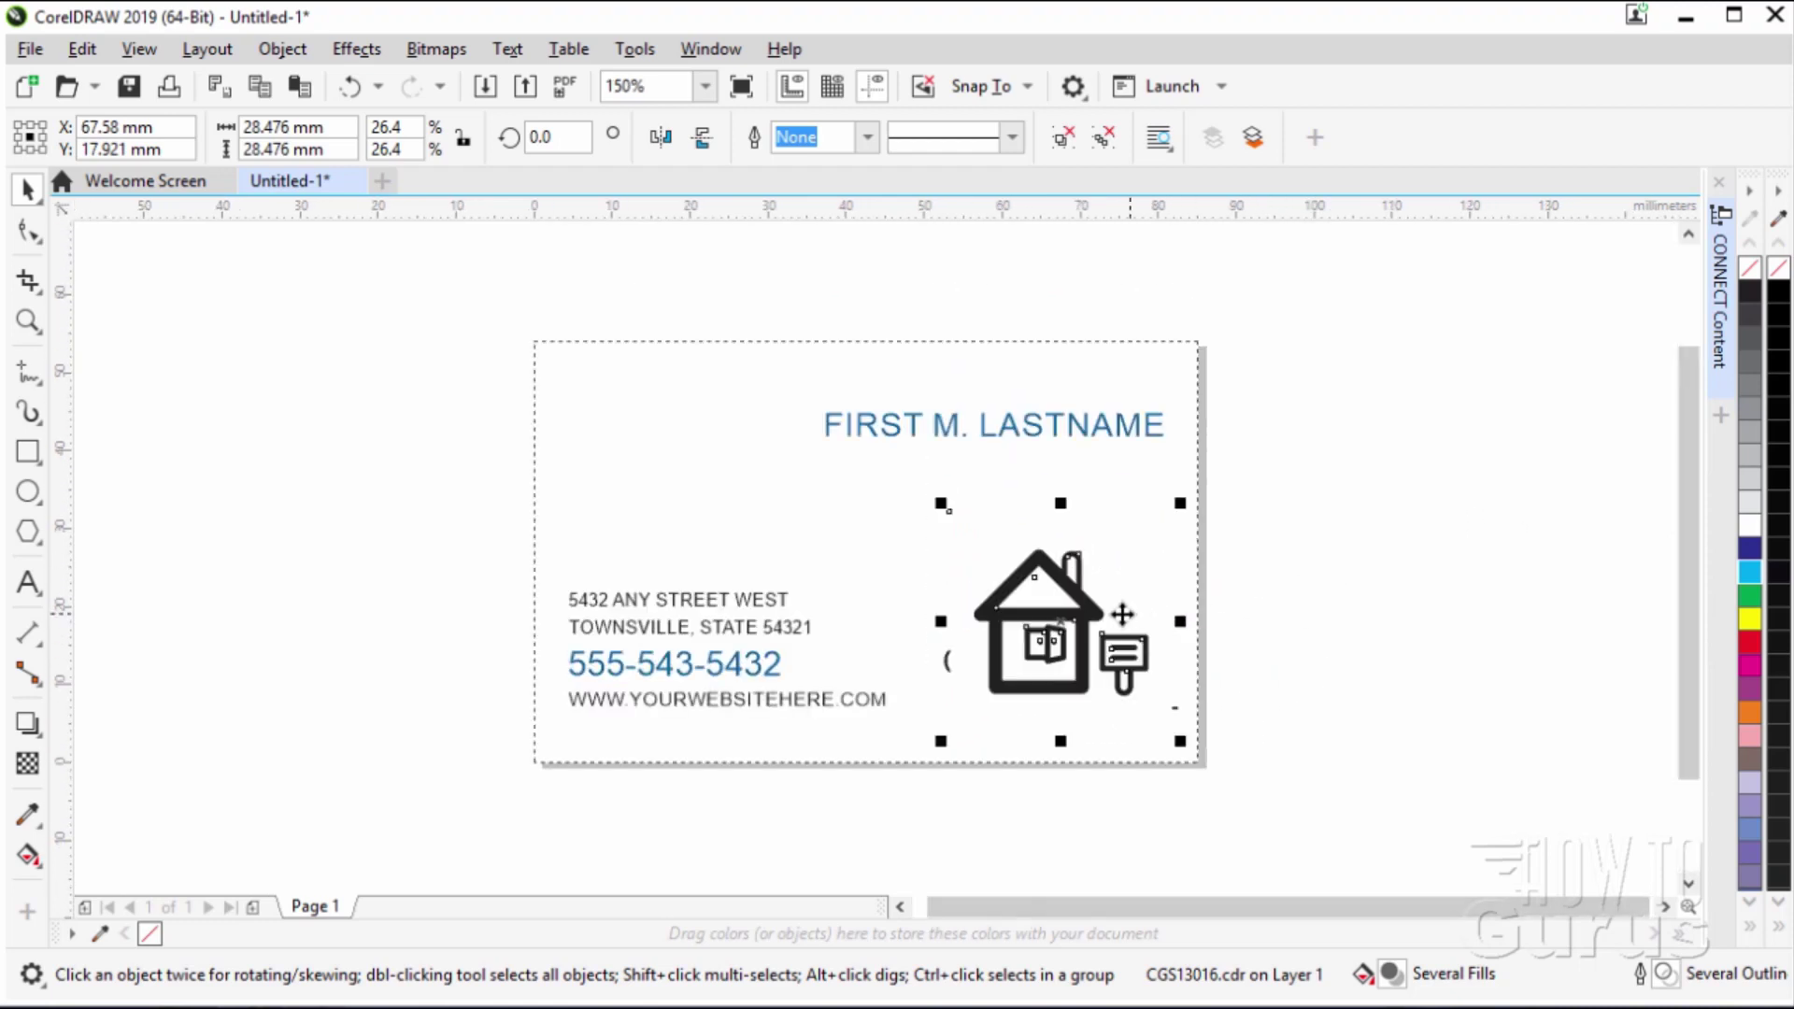
{"action": "left_click_drag", "start_coordinate": [1123, 615], "coordinate": [1111, 568]}
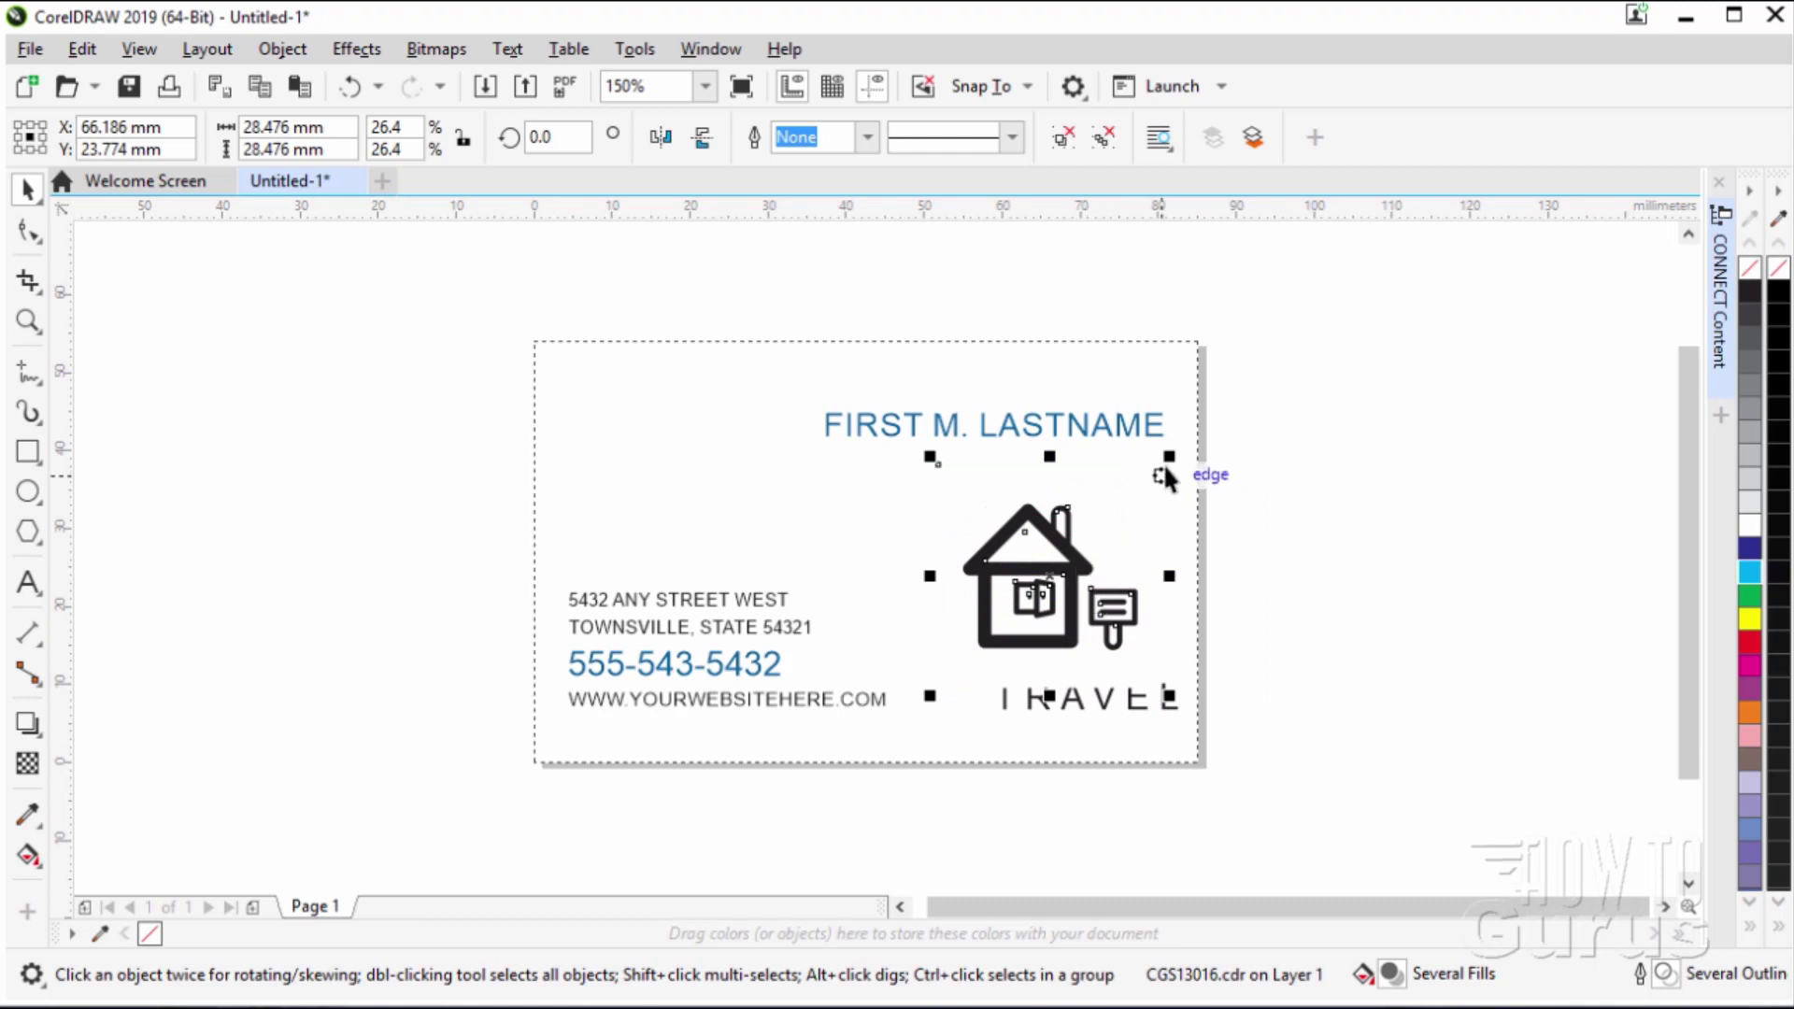
{"action": "left_click_drag", "start_coordinate": [1170, 455], "coordinate": [1110, 511]}
{"action": "left_click_drag", "start_coordinate": [1042, 581], "coordinate": [1097, 585]}
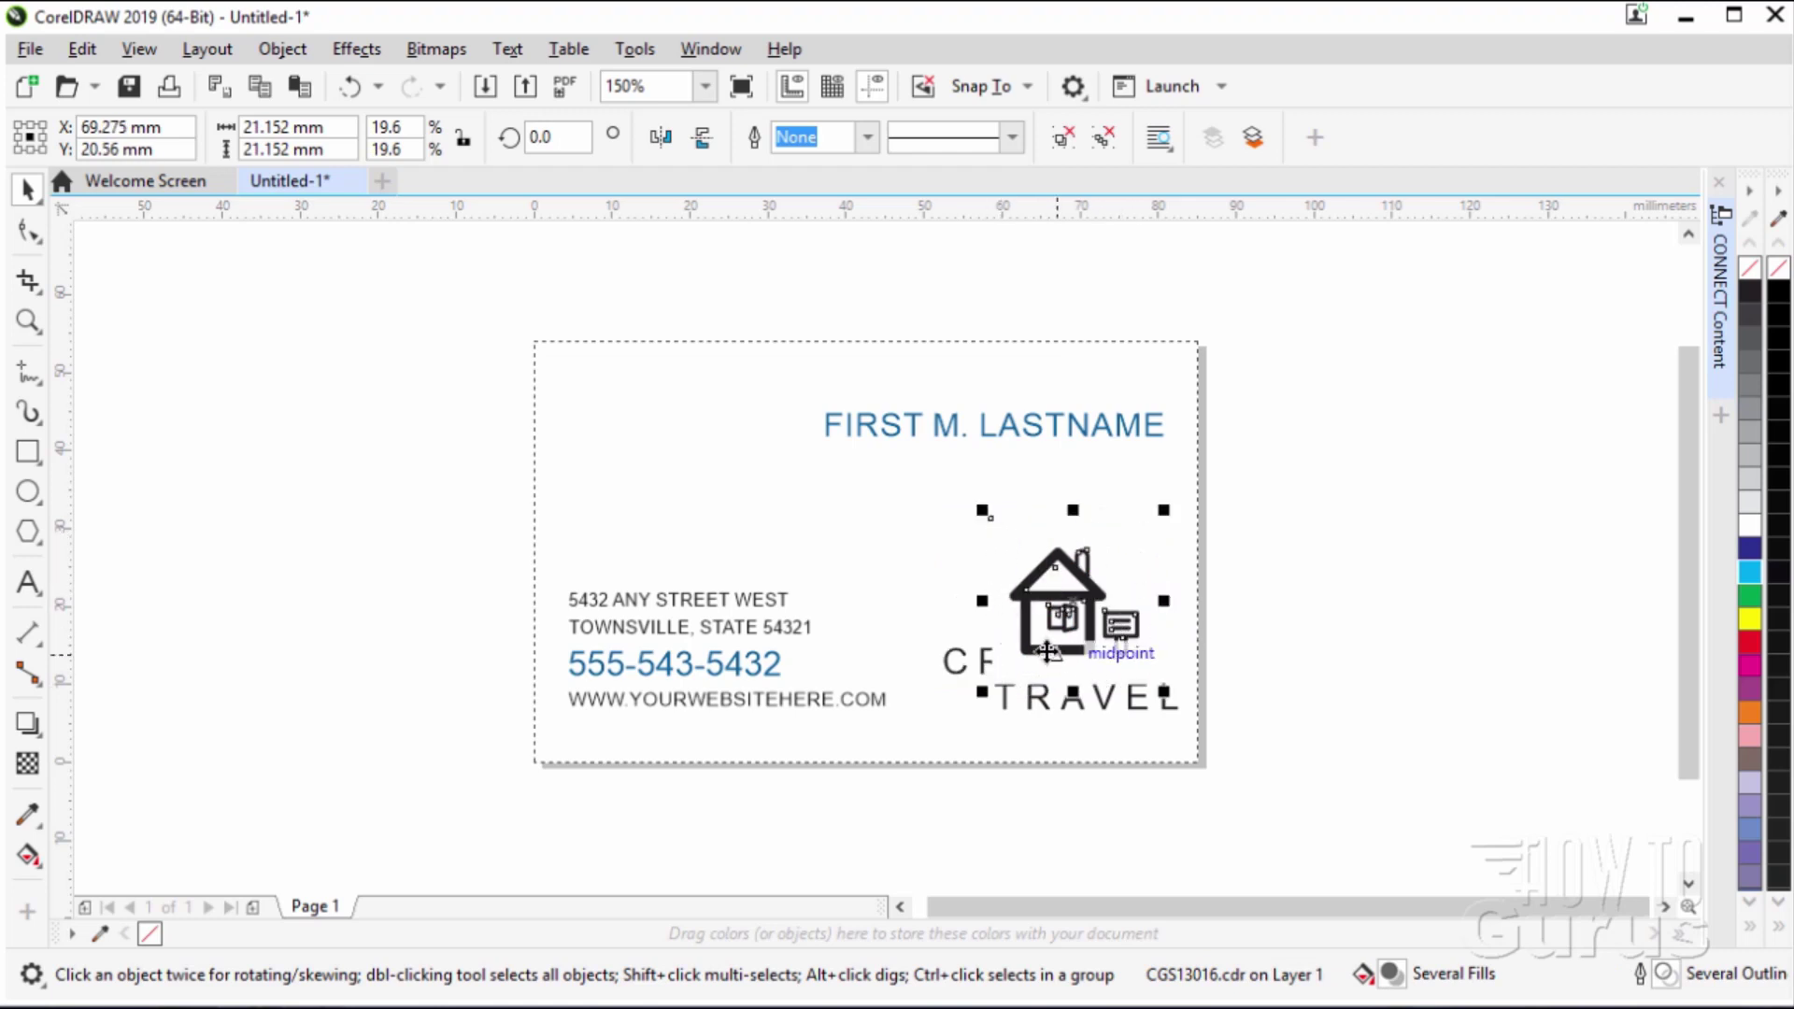
{"action": "left_click_drag", "start_coordinate": [1109, 561], "coordinate": [1106, 572]}
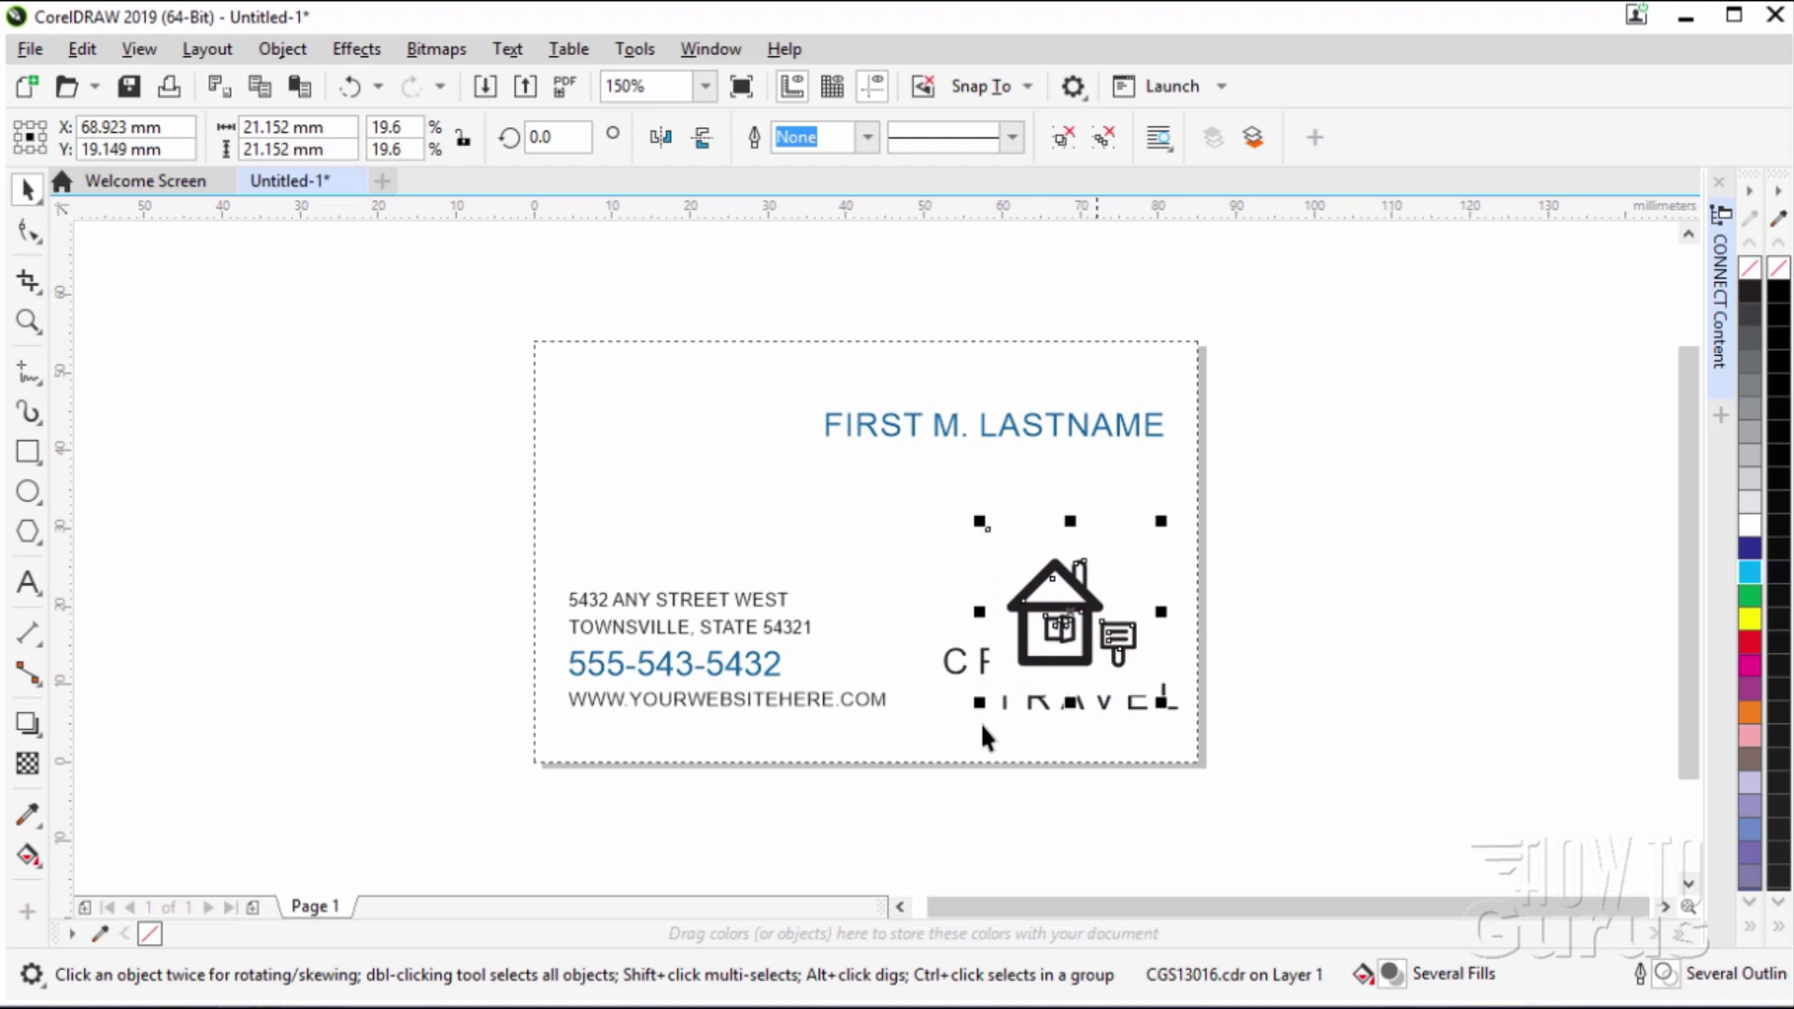
Send the house icon to back of page and move it just above CRUISE.
{"action": "right_click", "coordinate": [1015, 570]}
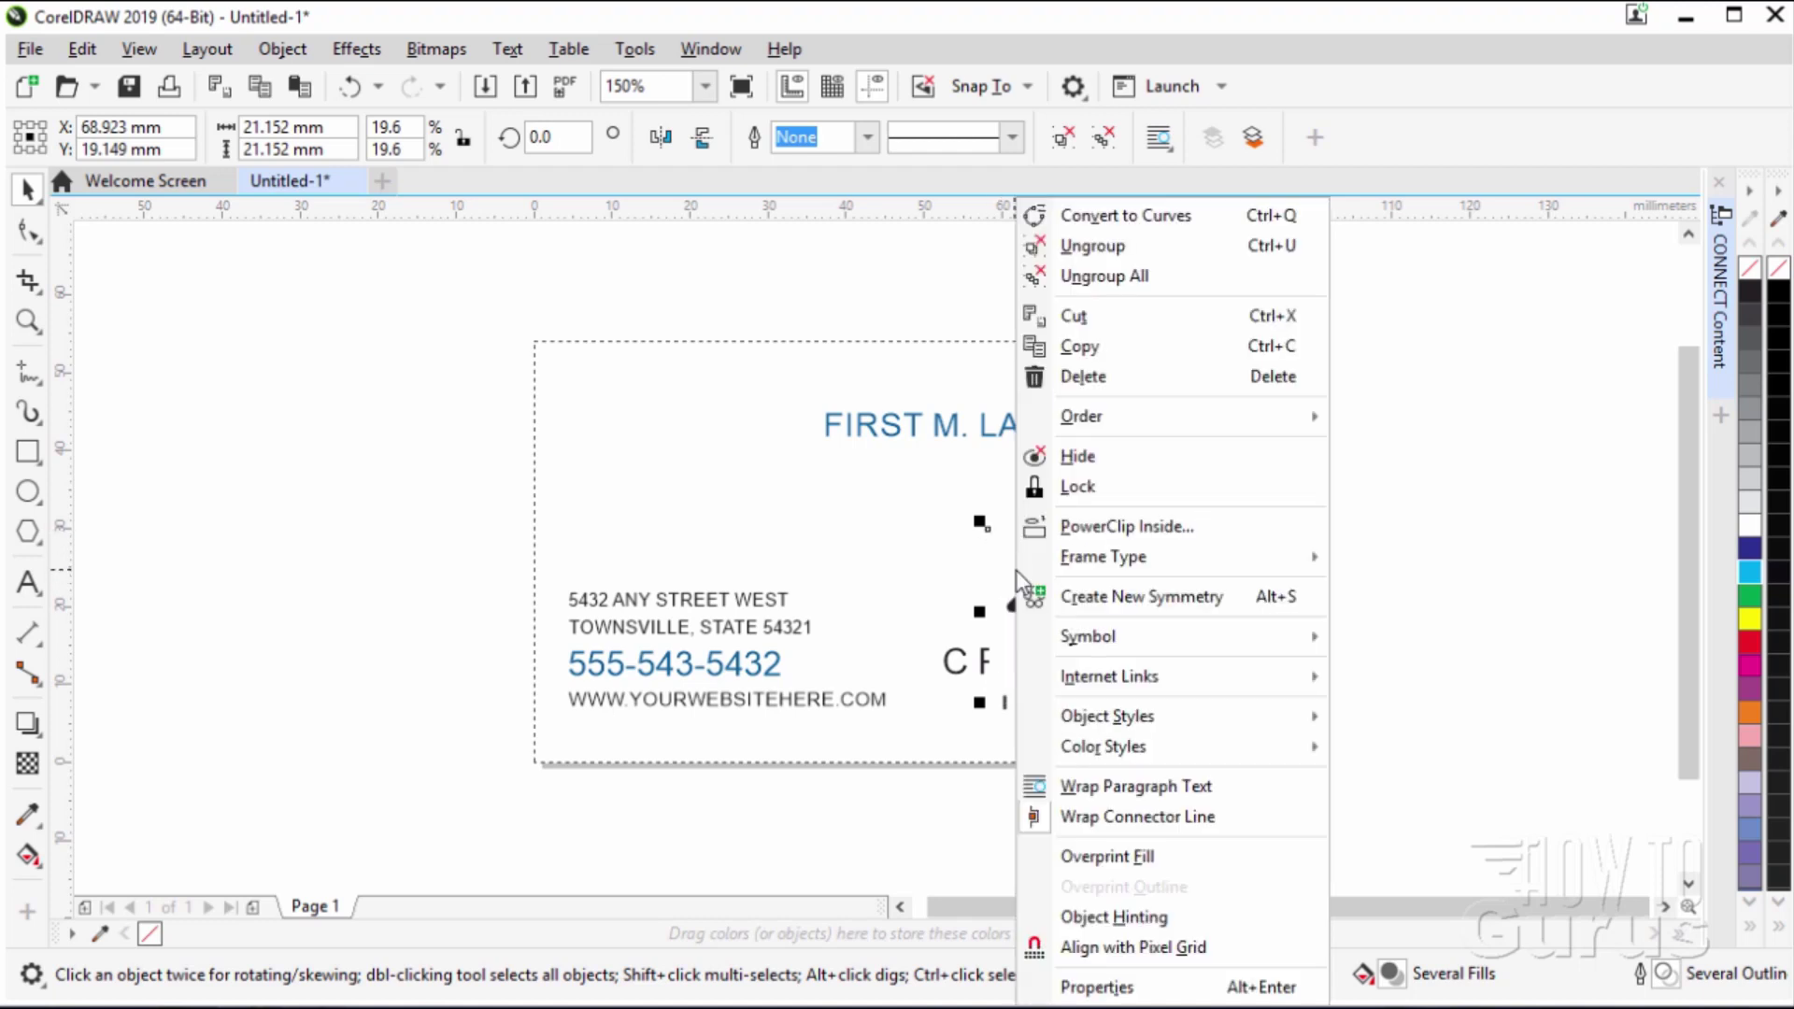
{"action": "mouse_move", "coordinate": [1081, 416]}
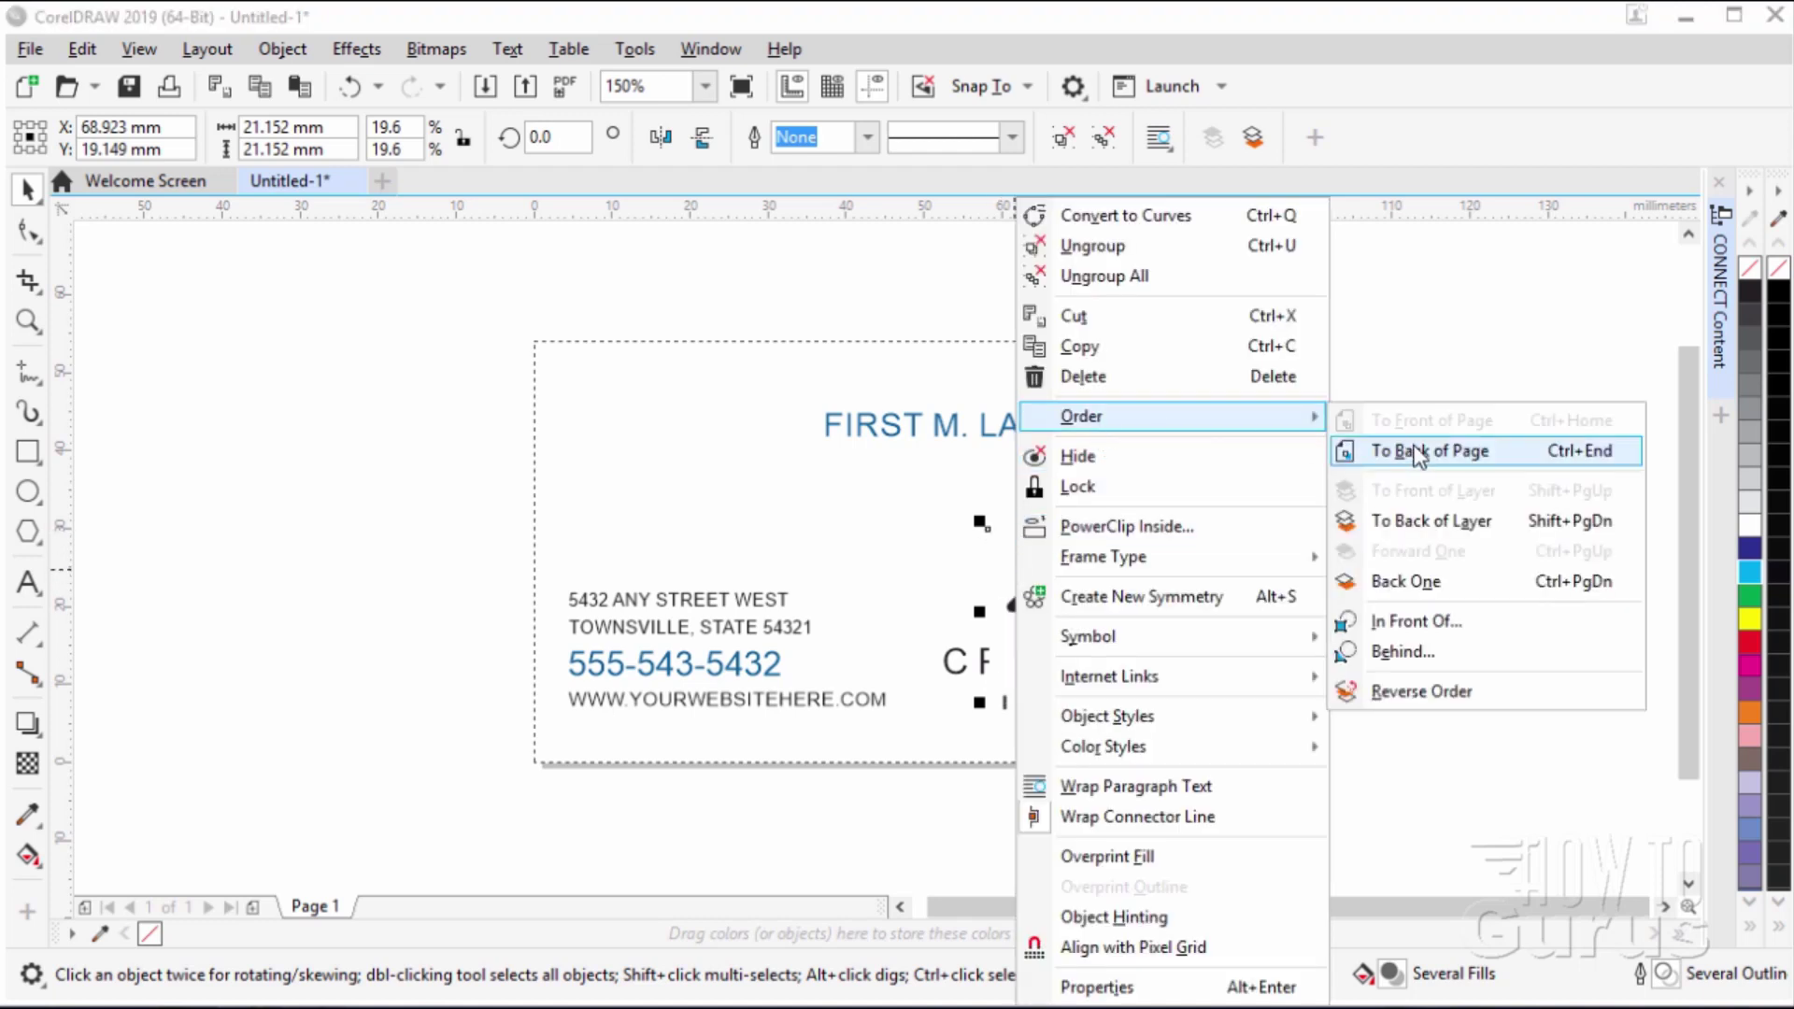
{"action": "left_click", "coordinate": [1424, 460]}
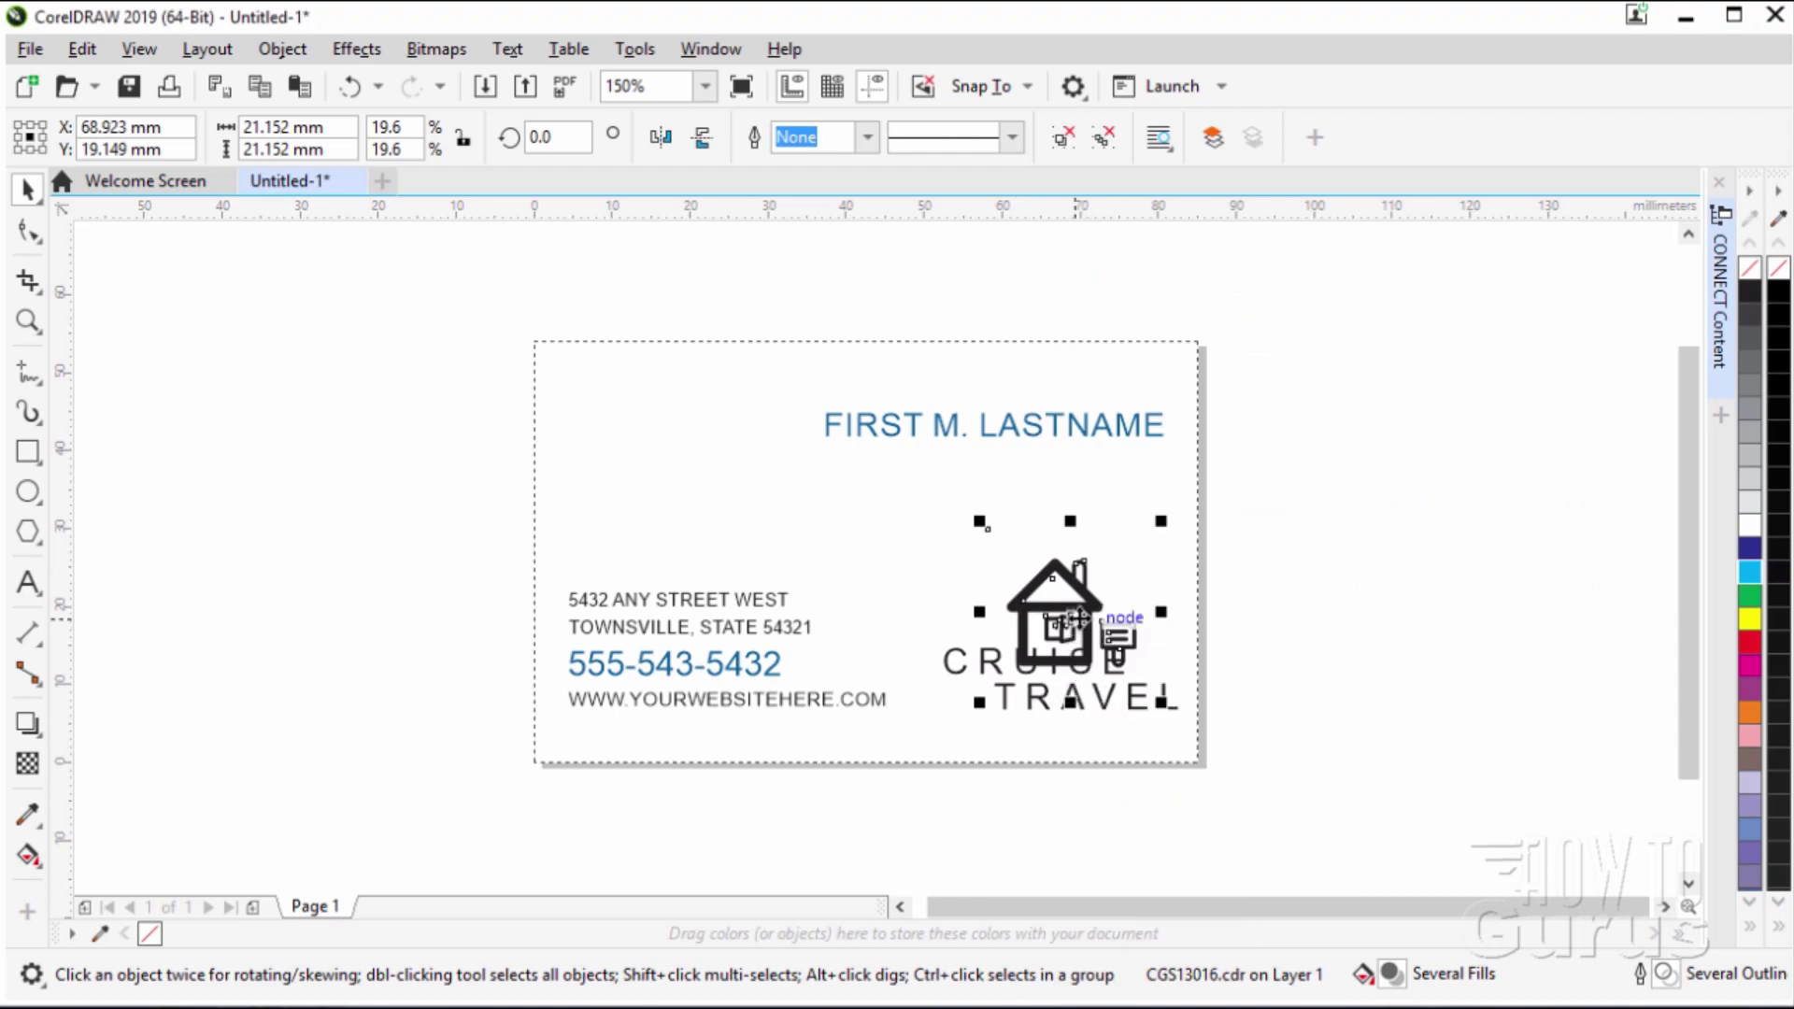
{"action": "left_click_drag", "start_coordinate": [1088, 604], "coordinate": [1108, 578]}
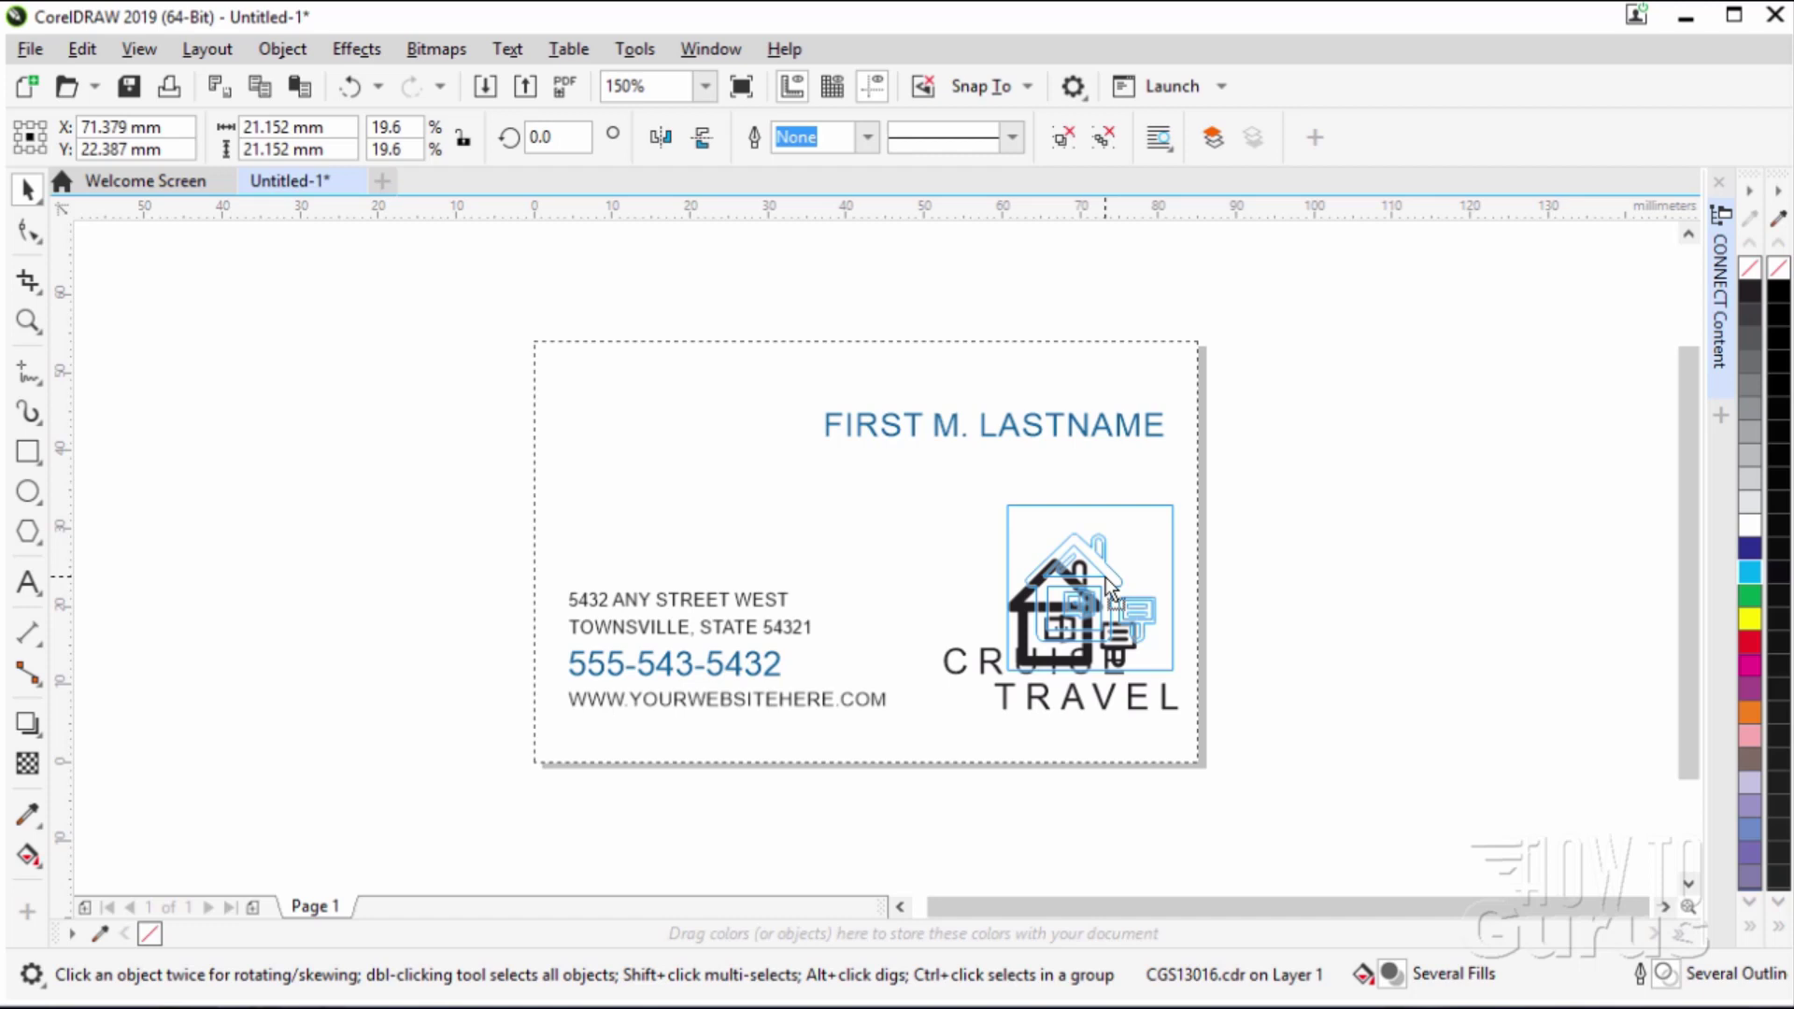
{"action": "left_click", "coordinate": [1053, 697]}
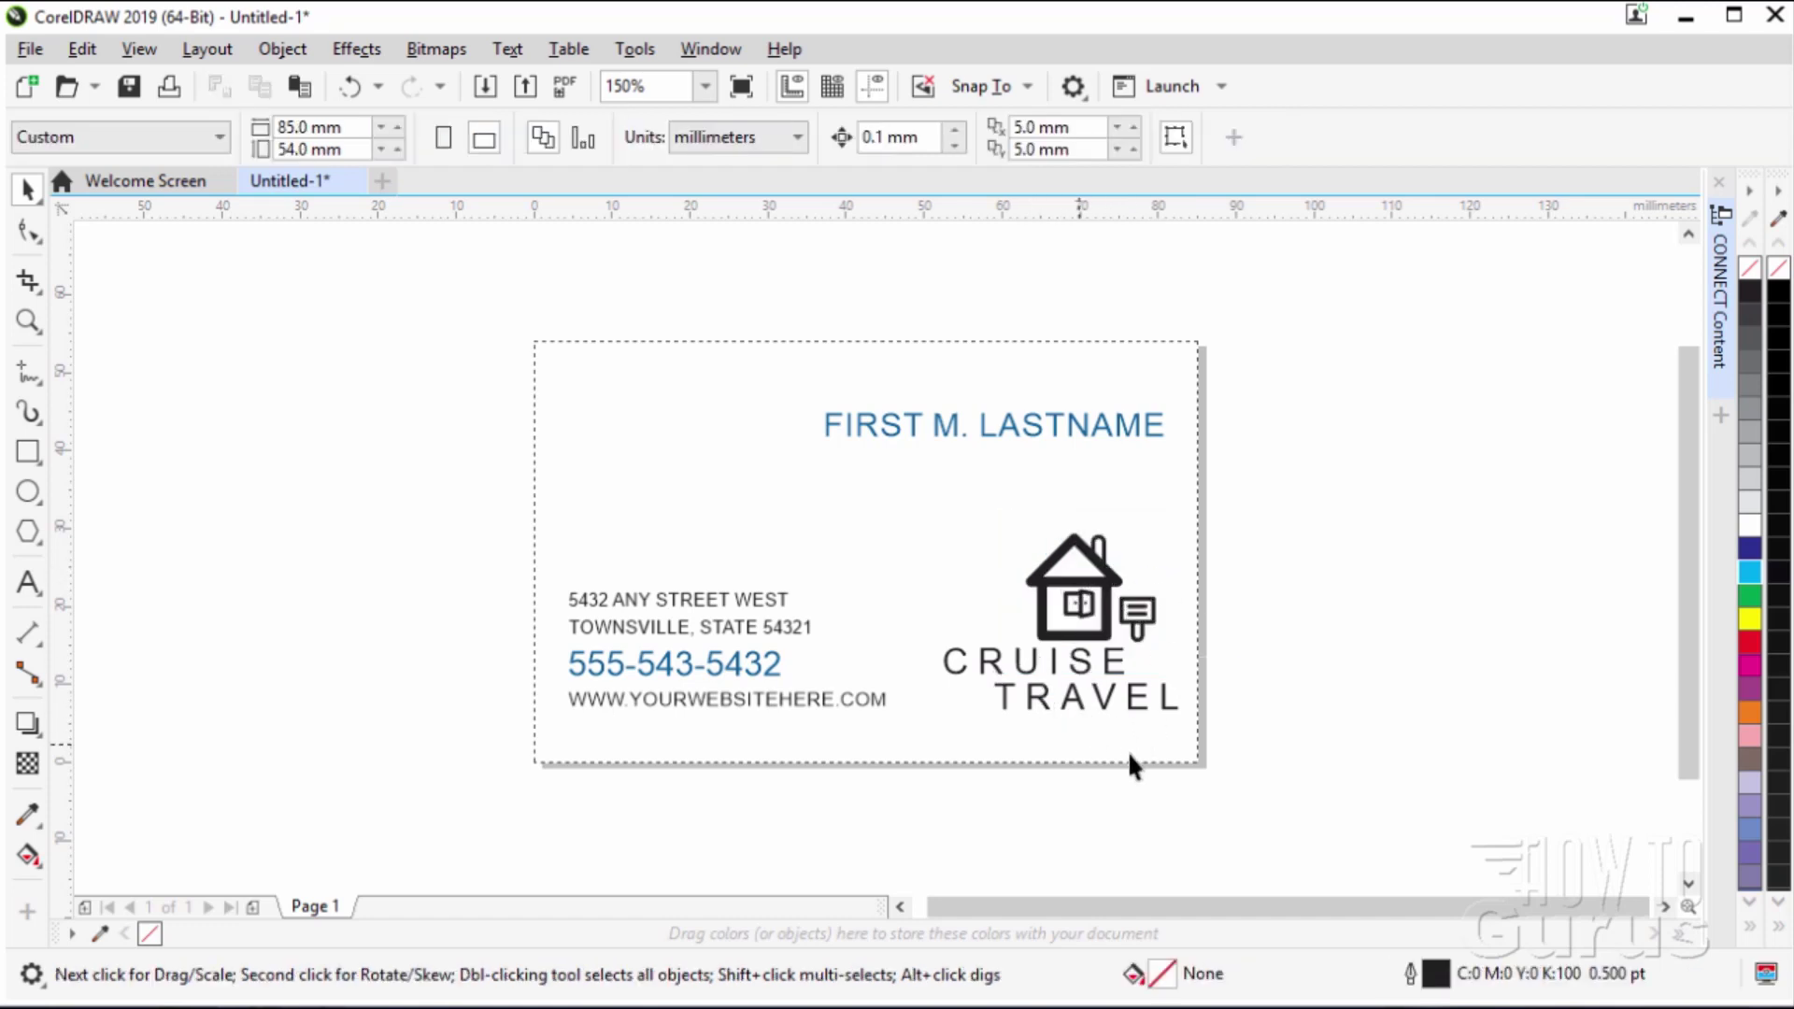
Replace CRUISE with REAL and TRAVEL with ESTATE in the logo text.
{"action": "left_click", "coordinate": [999, 670]}
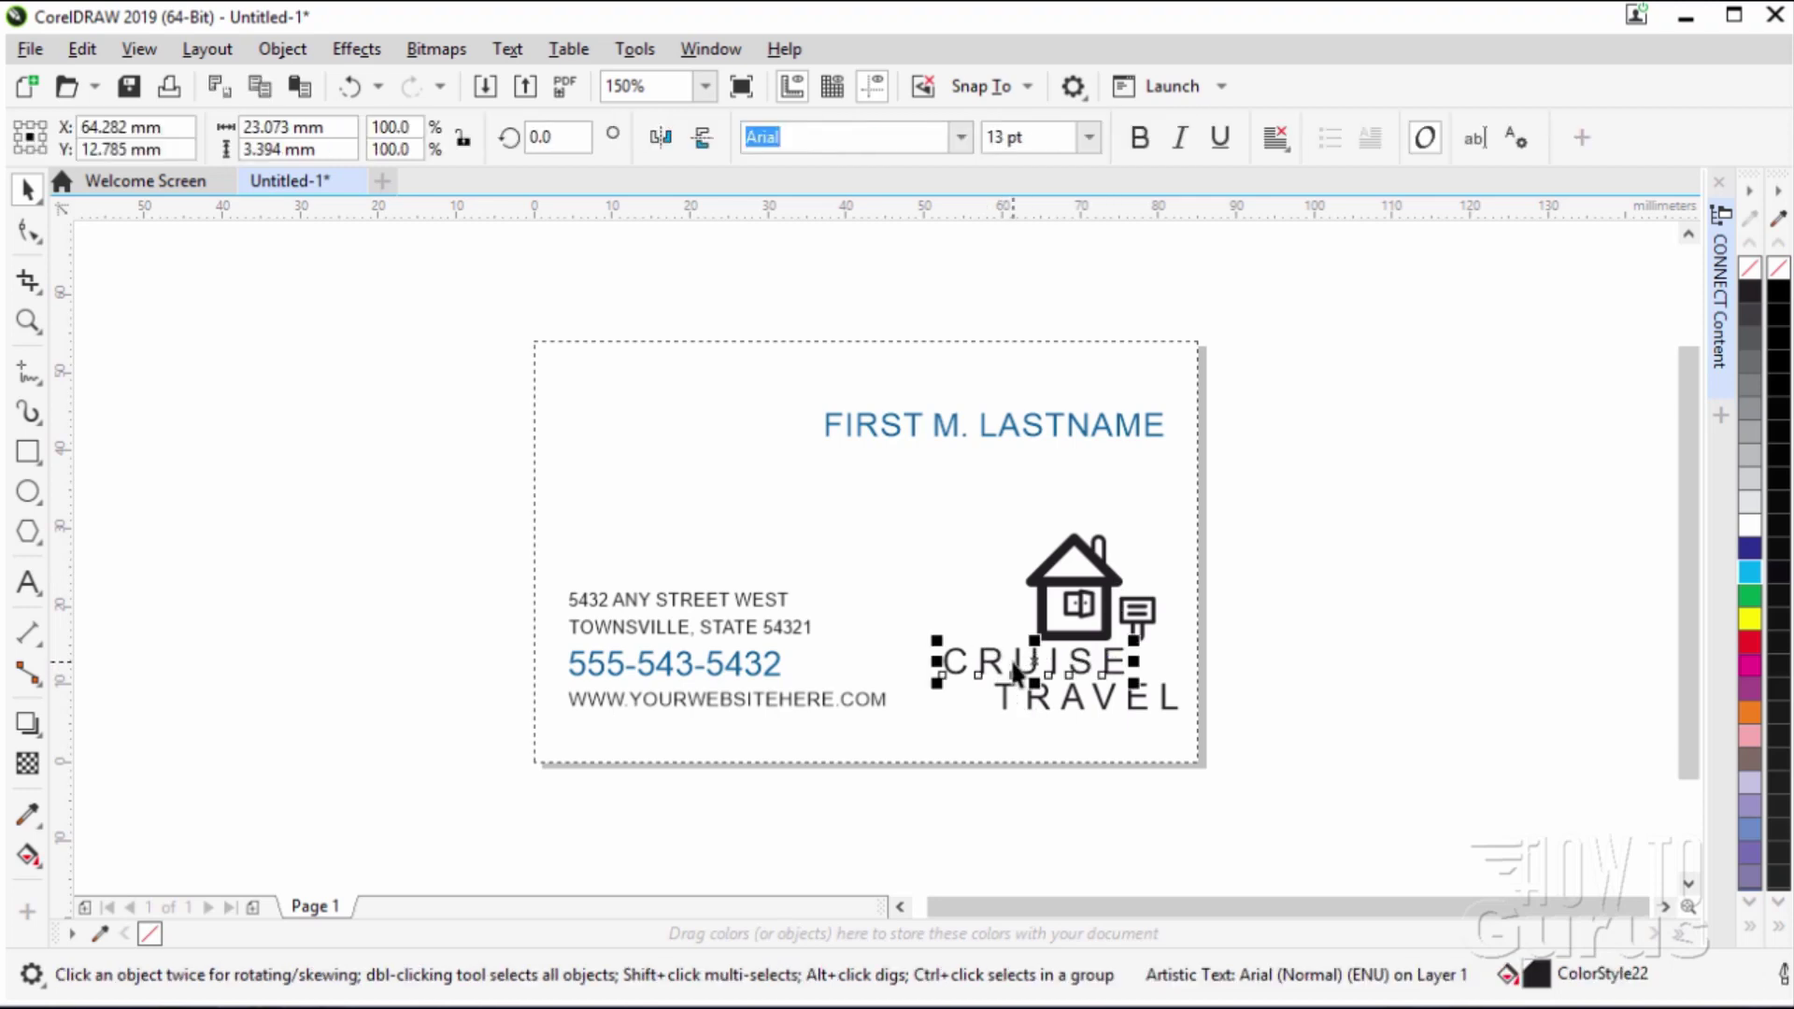
{"action": "double_click", "coordinate": [1002, 663]}
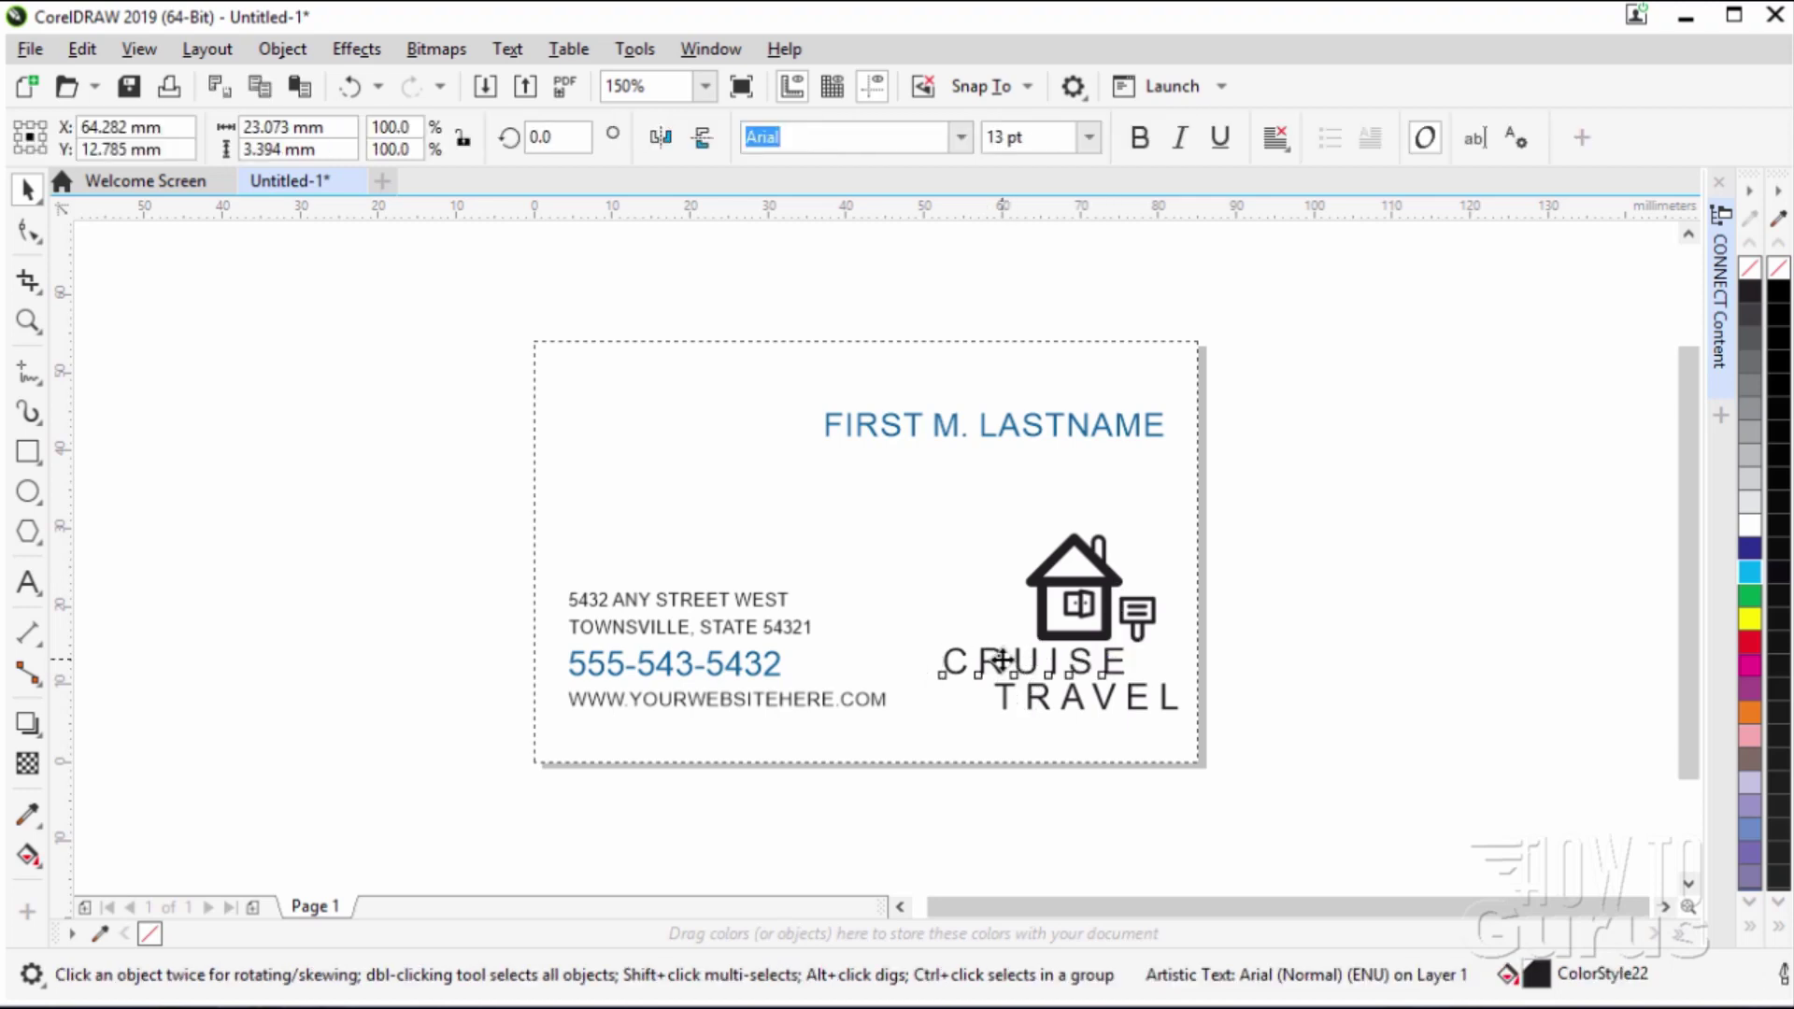
{"action": "mouse_move", "coordinate": [1001, 662]}
{"action": "left_mouse_down"}
{"action": "mouse_move", "coordinate": [1123, 667]}
{"action": "mouse_move", "coordinate": [961, 659]}
{"action": "left_mouse_up"}
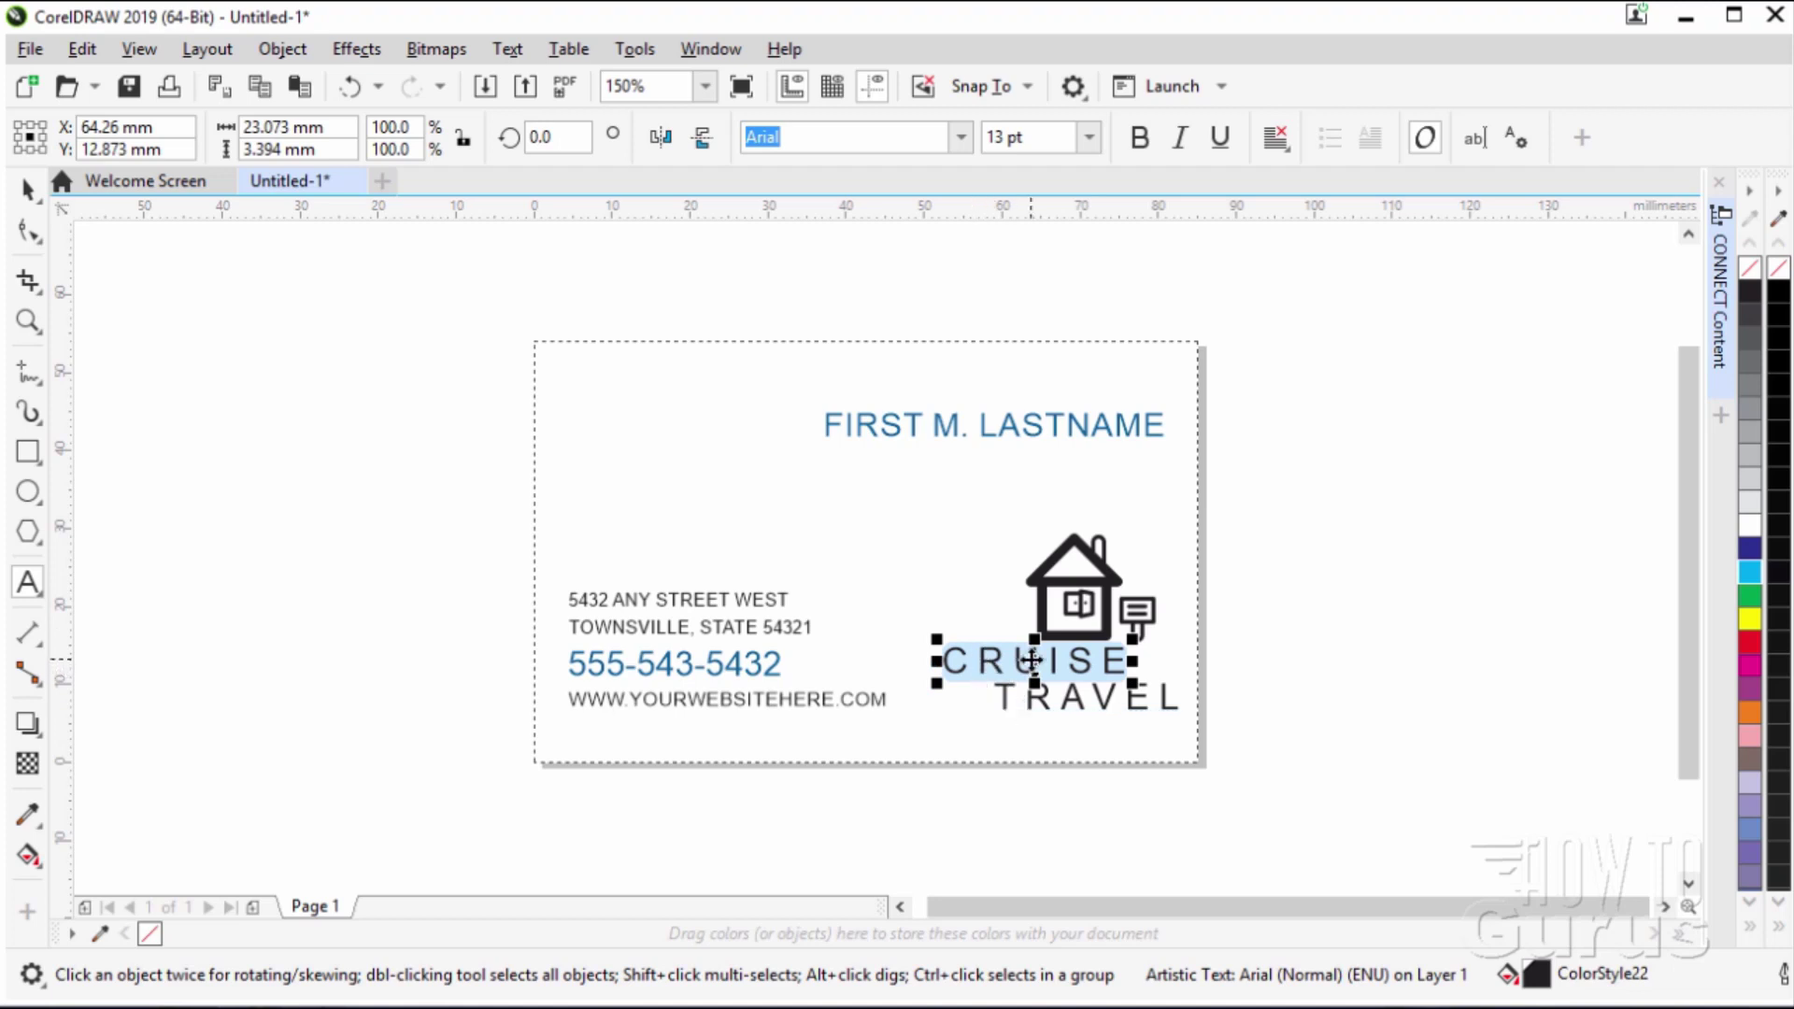
{"action": "type", "text": "R"}
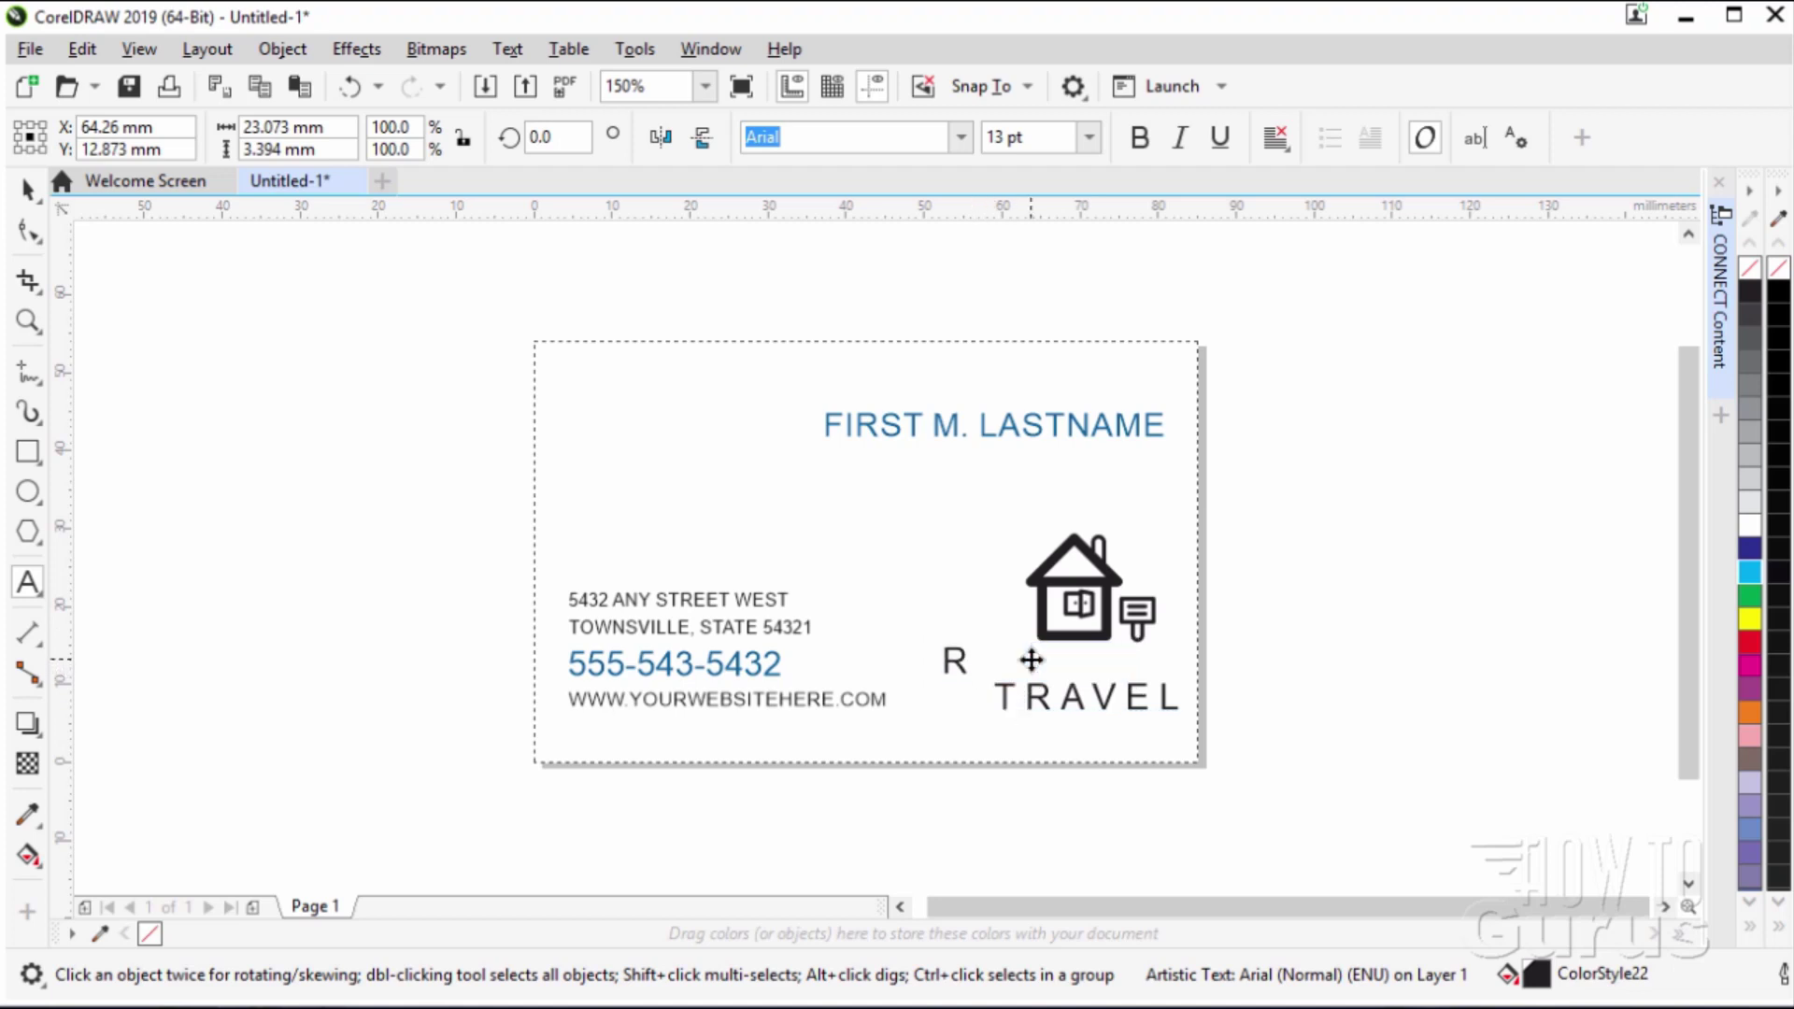
{"action": "type", "text": "EA"}
{"action": "type", "text": "L"}
{"action": "left_click", "coordinate": [1094, 700]}
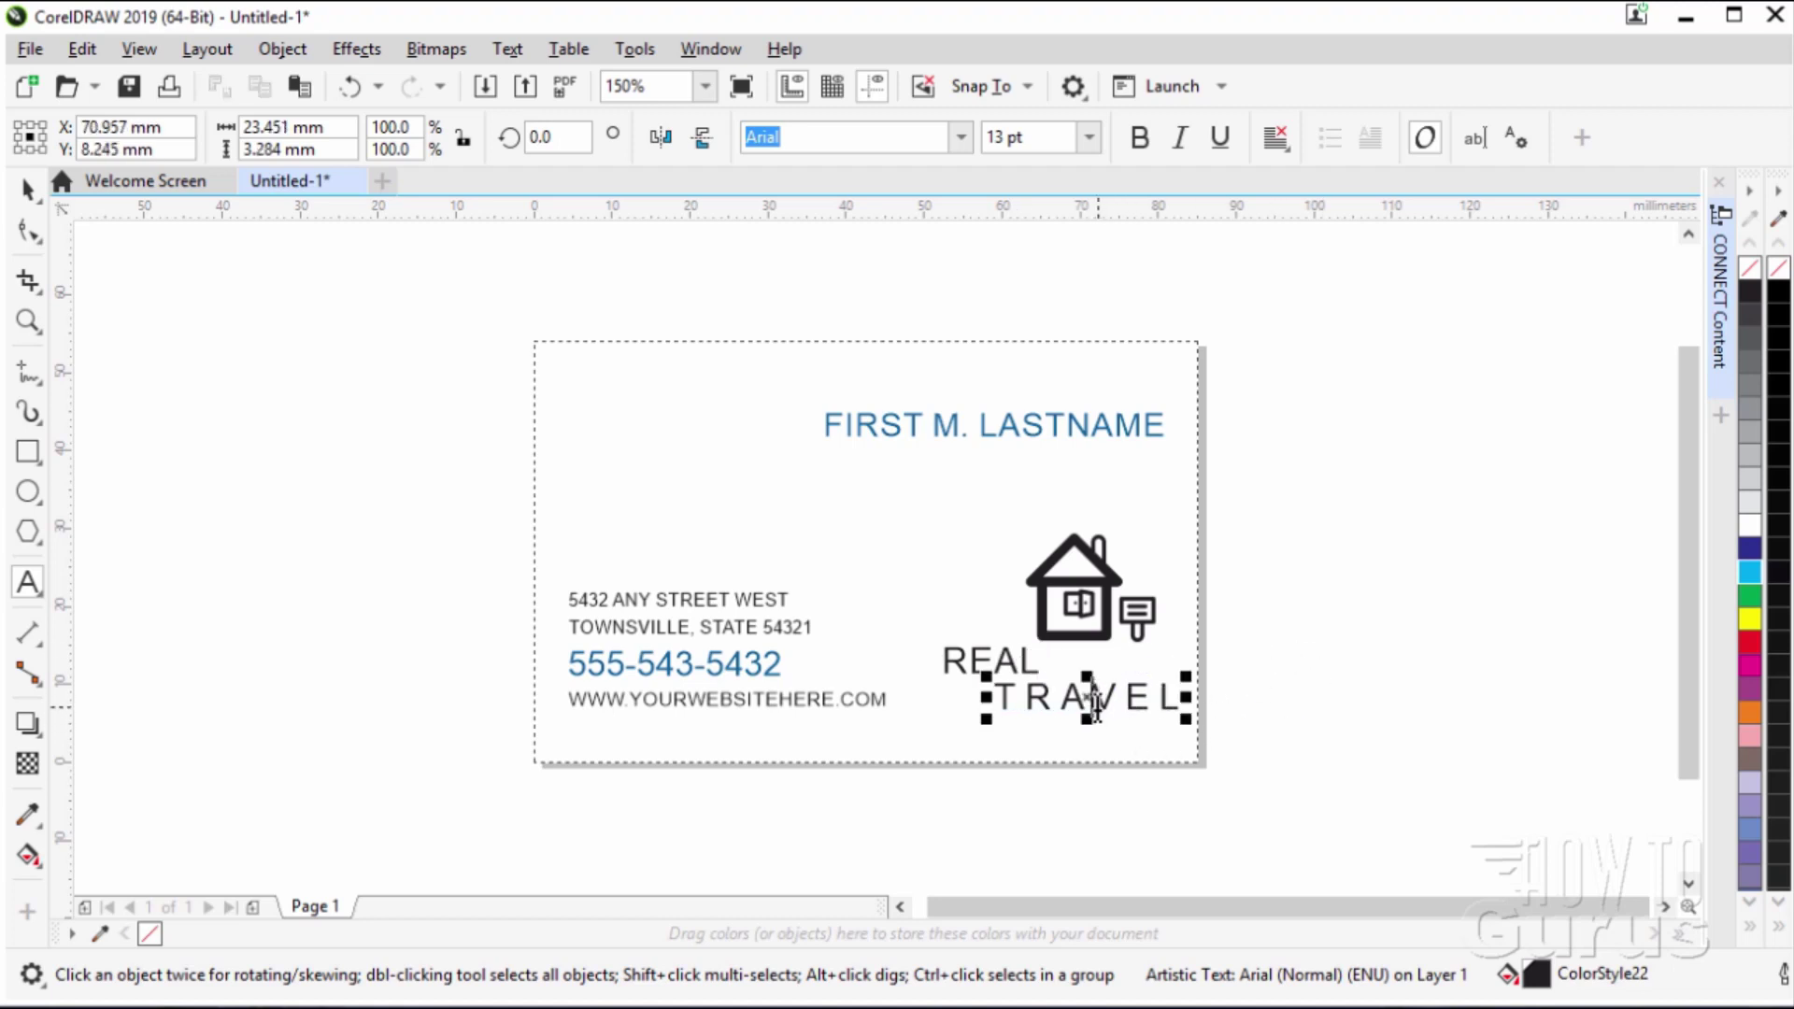
{"action": "double_click", "coordinate": [1095, 702]}
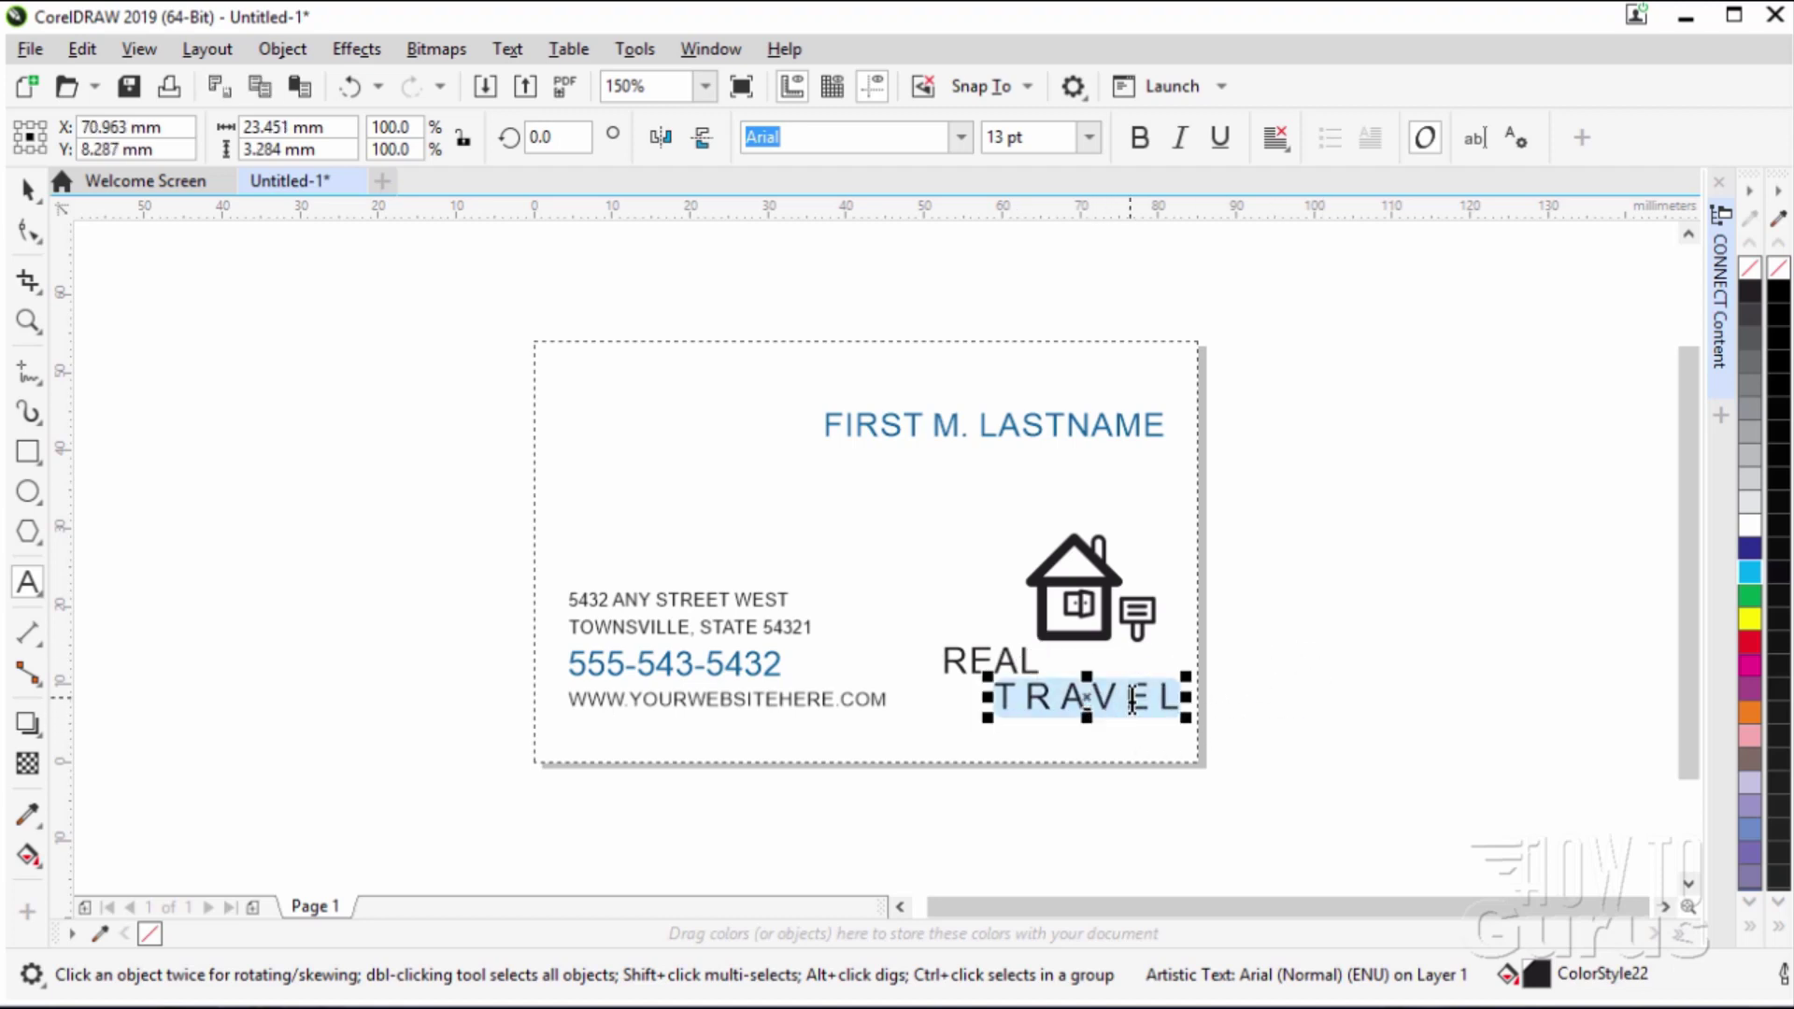
{"action": "type", "text": "ES"}
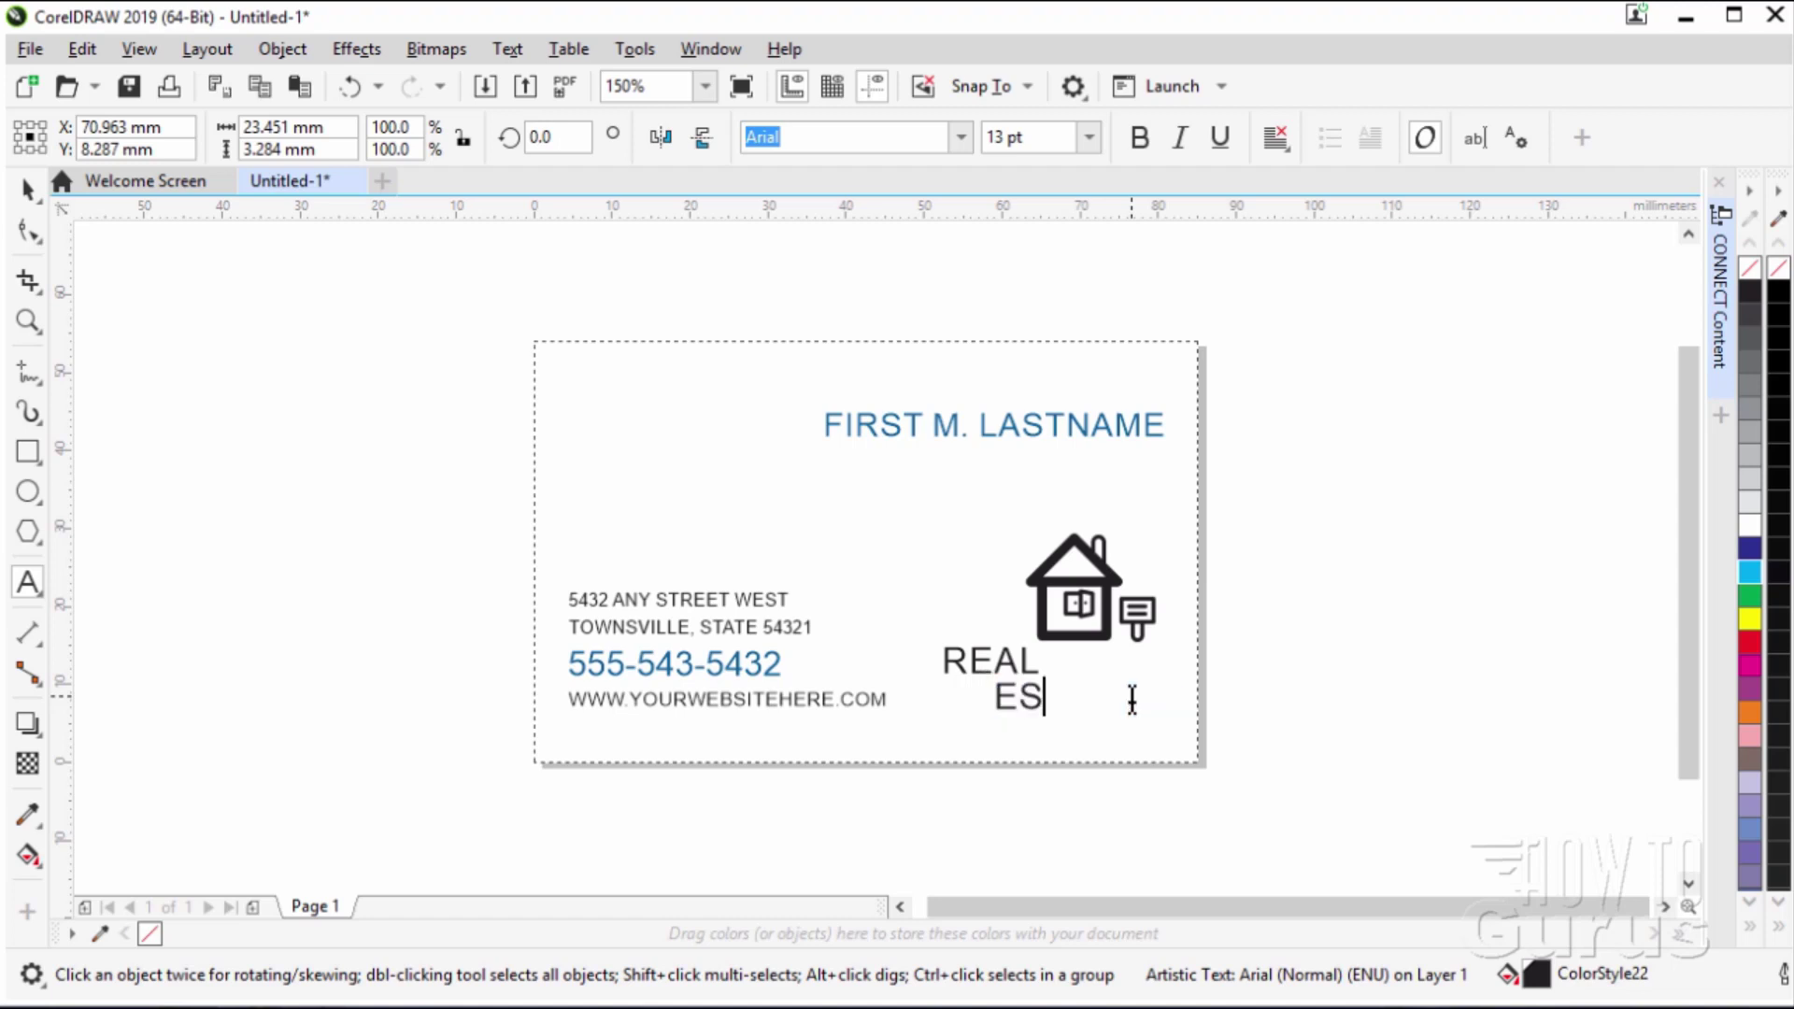
{"action": "type", "text": "TATE"}
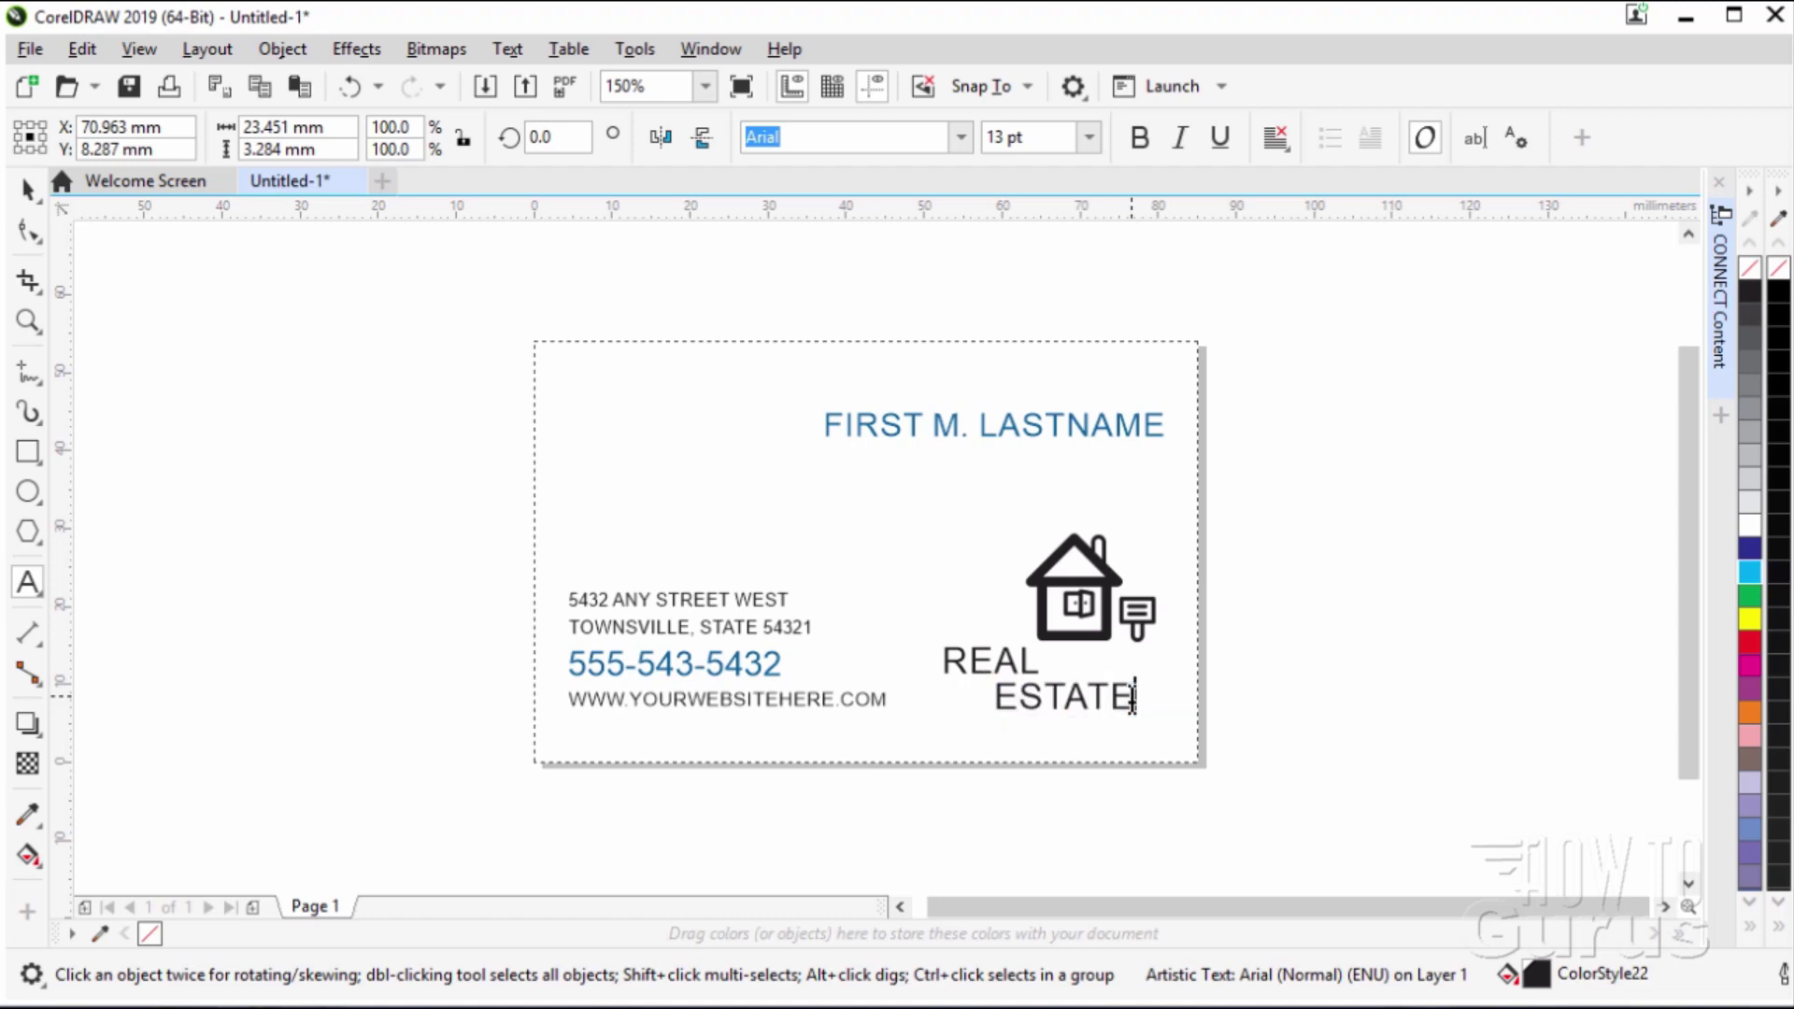
{"action": "key", "text": "Escape"}
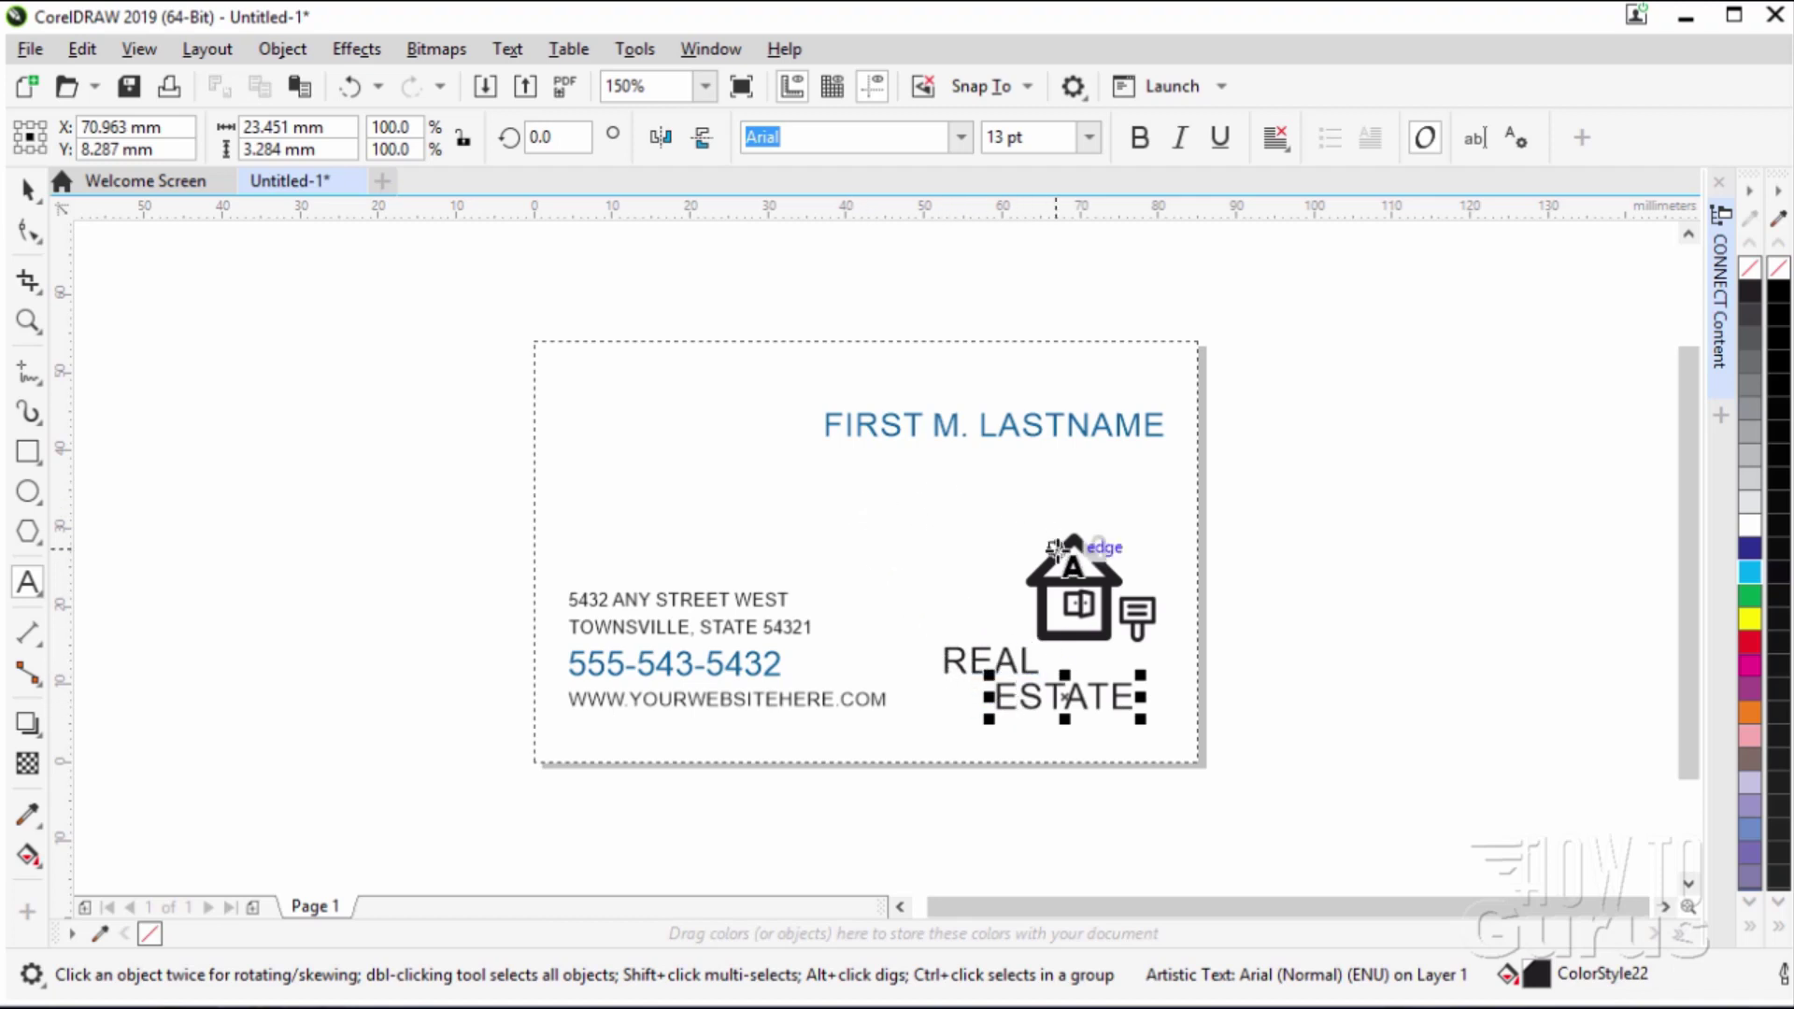
Nudge the house icon beside REAL above ESTATE and shrink it to about 19 mm.
{"action": "left_click", "coordinate": [26, 193]}
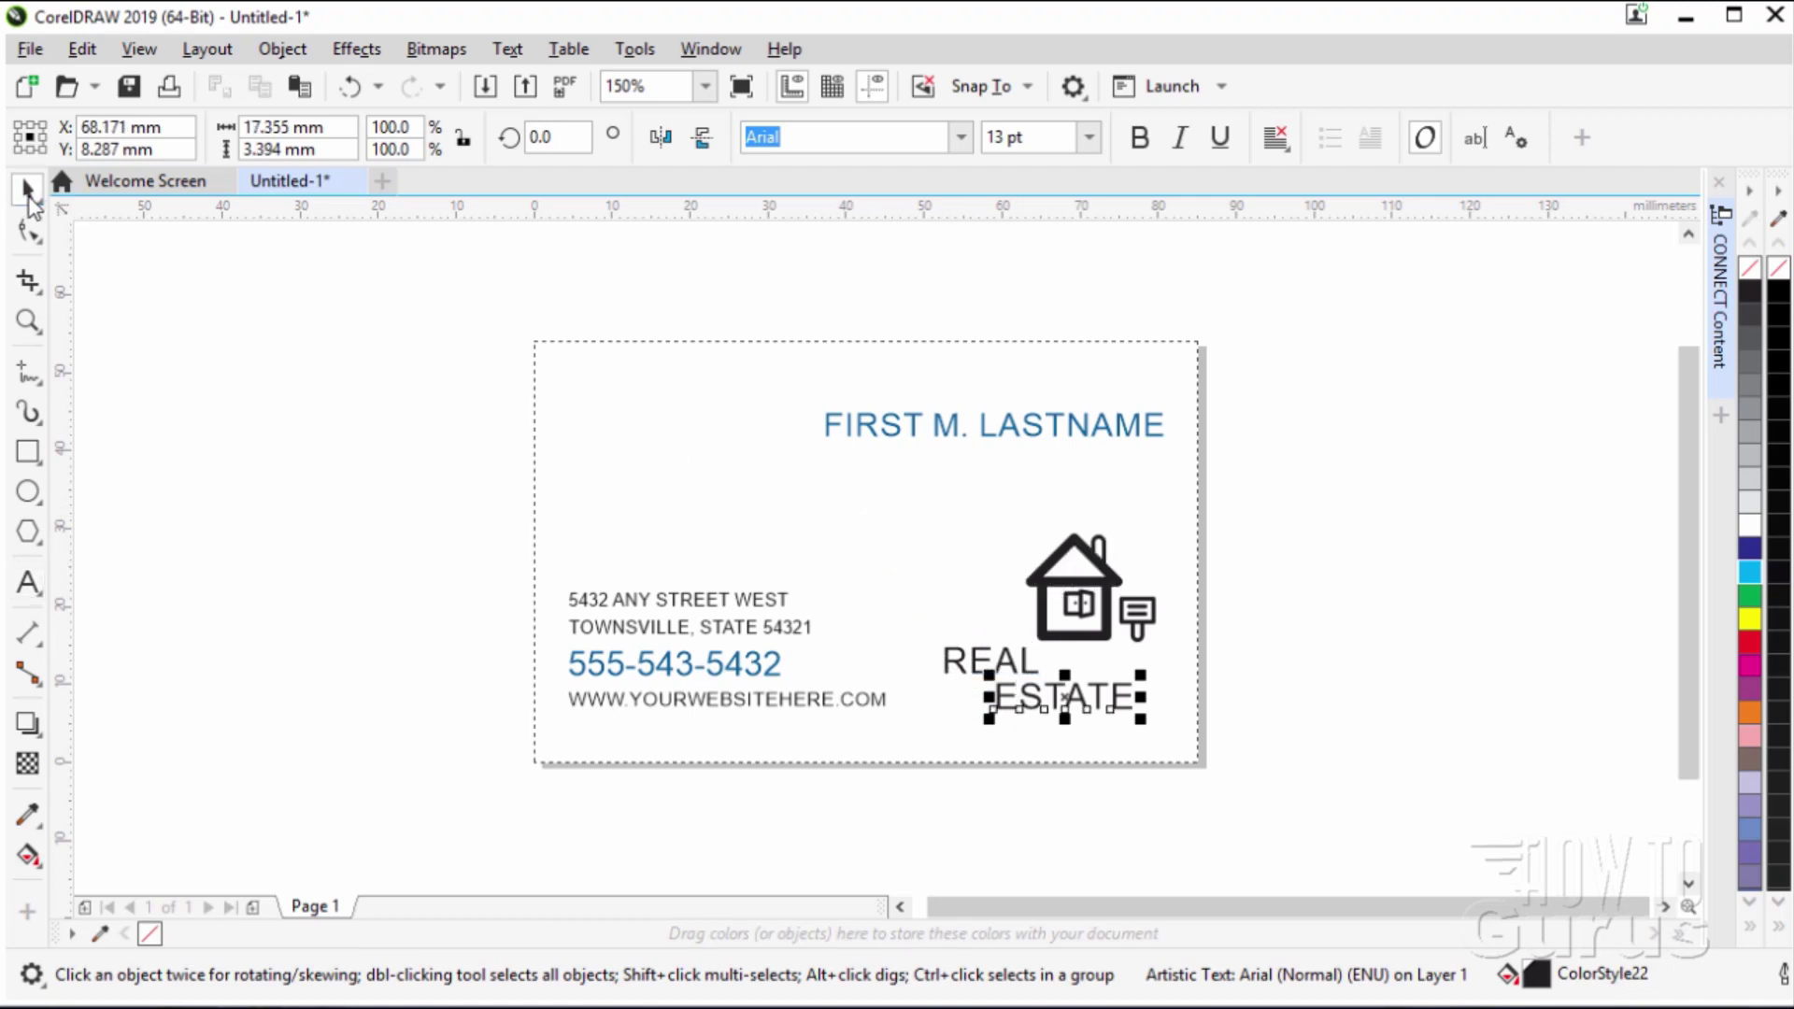
{"action": "left_click", "coordinate": [1048, 594]}
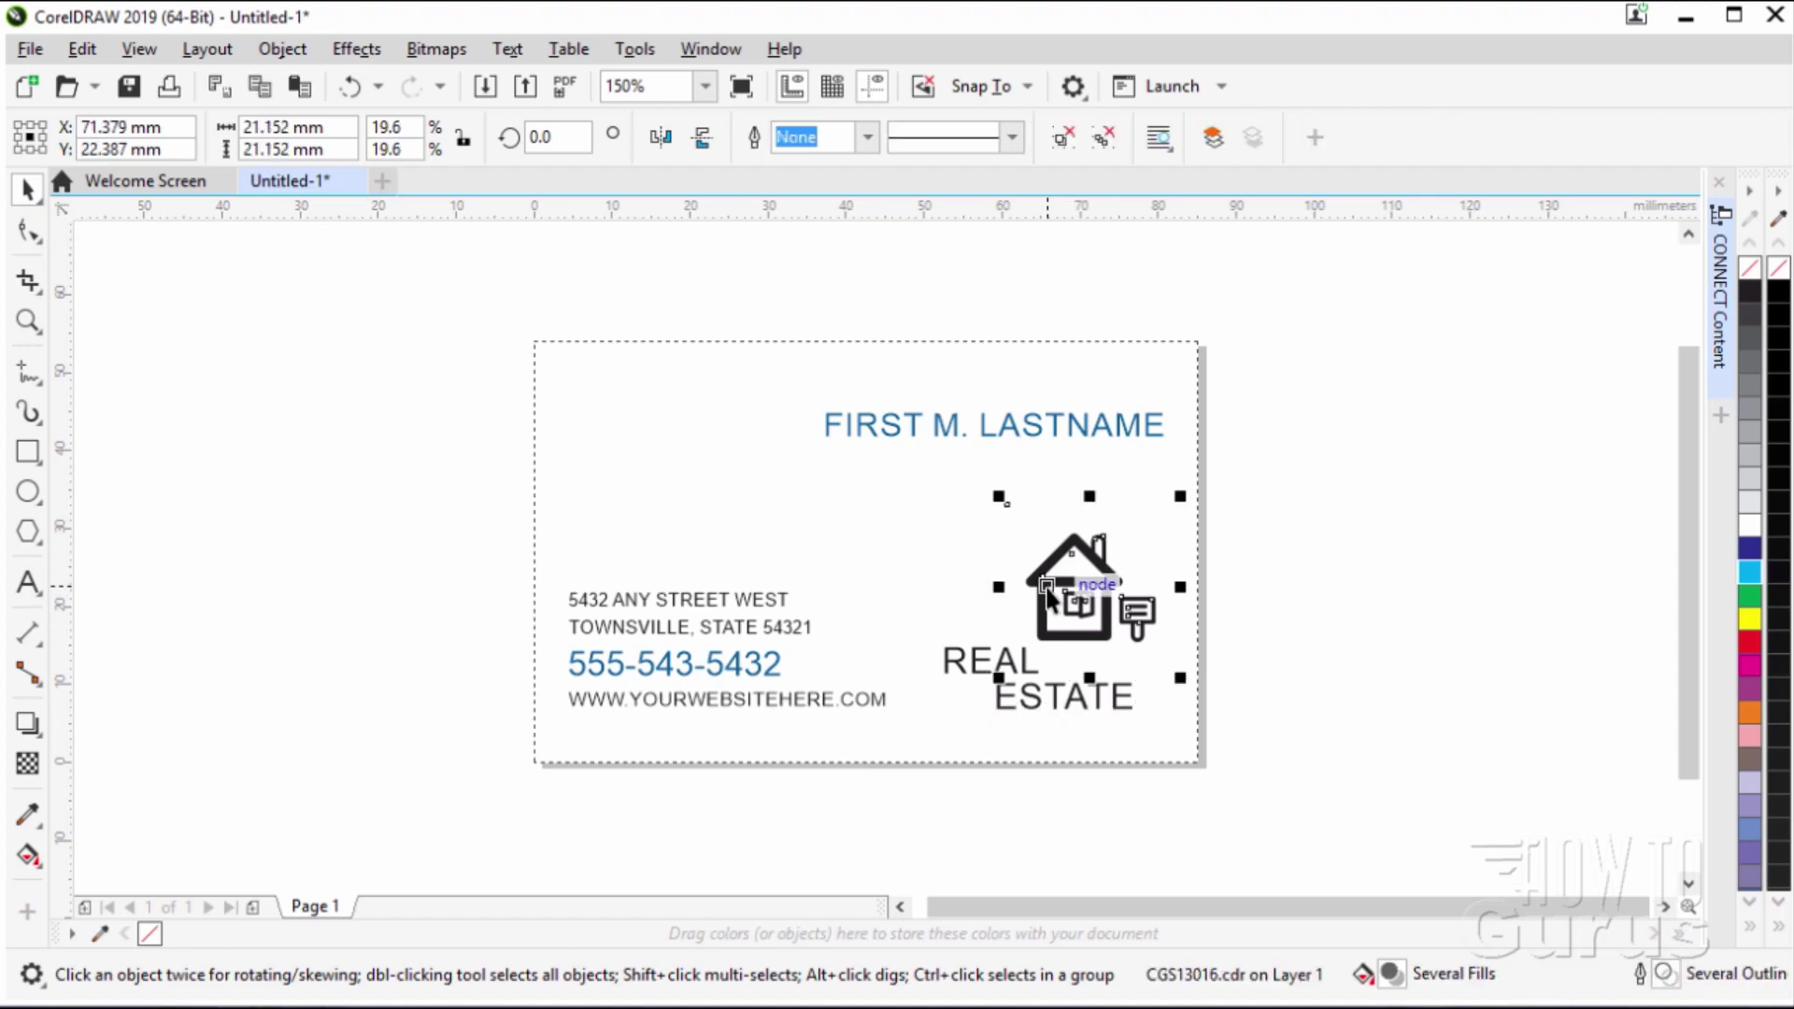
{"action": "left_click_drag", "start_coordinate": [1049, 595], "coordinate": [1073, 605]}
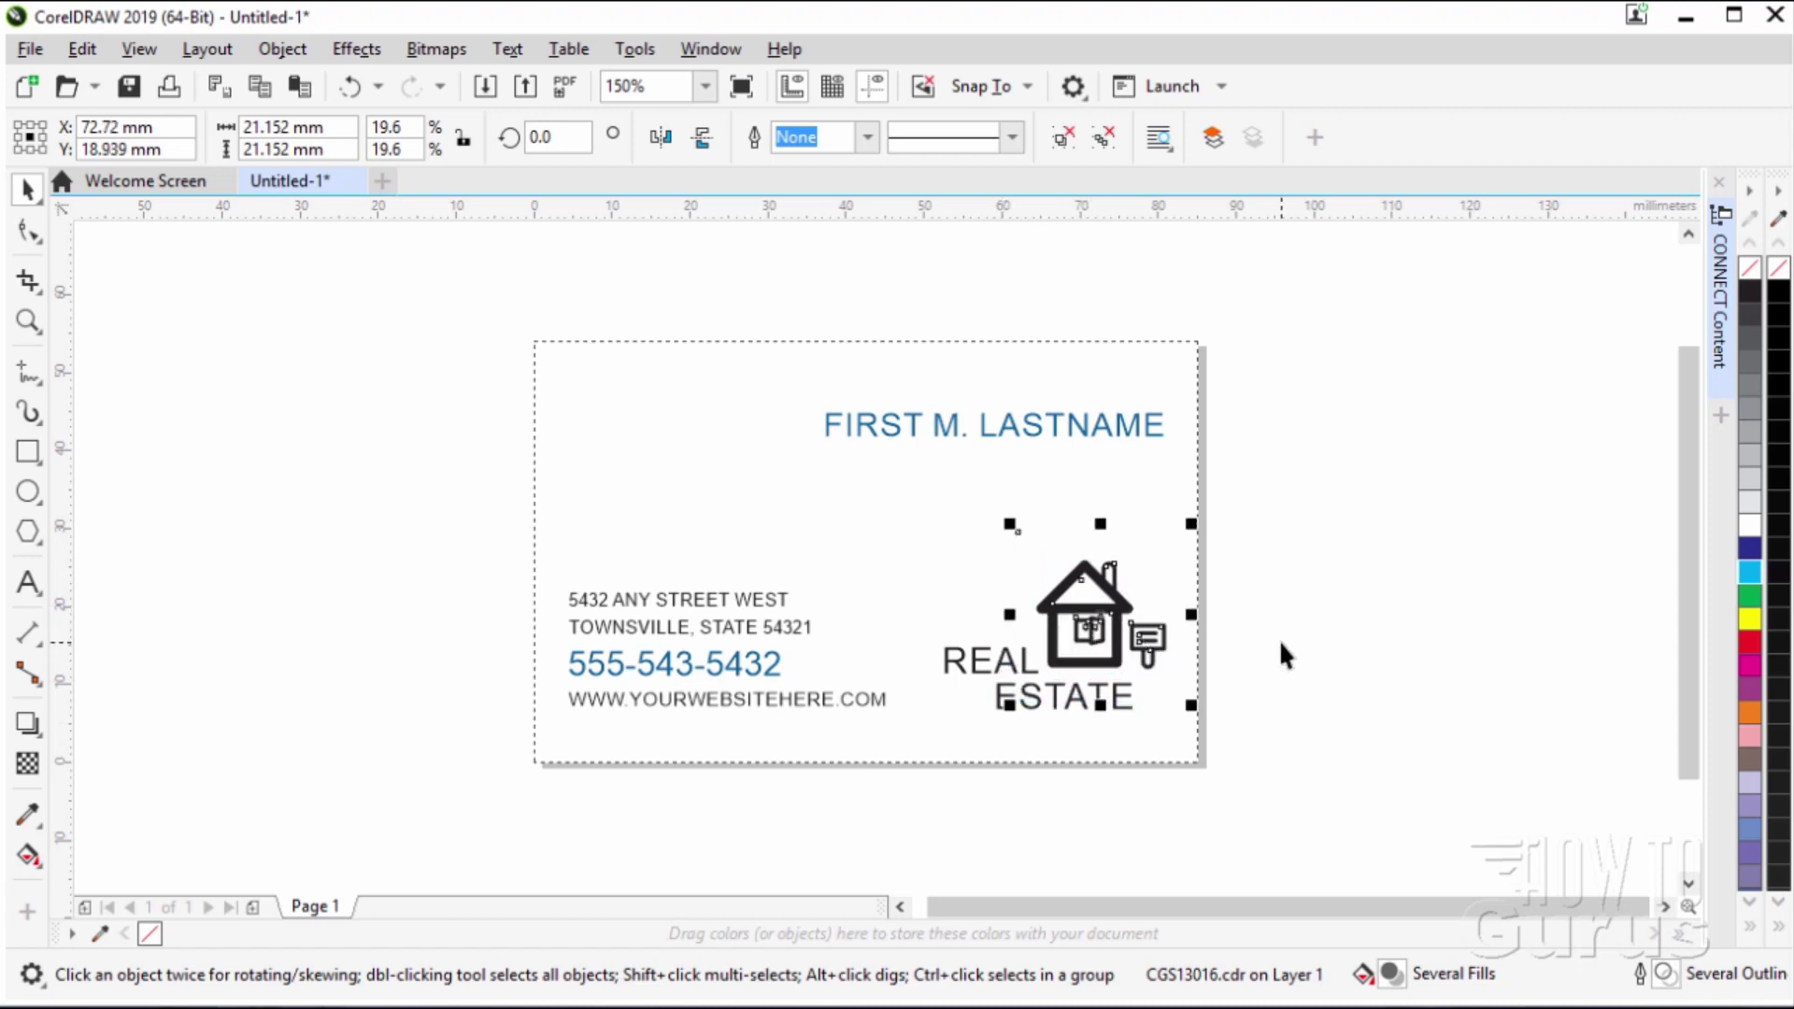
{"action": "key", "text": "Down"}
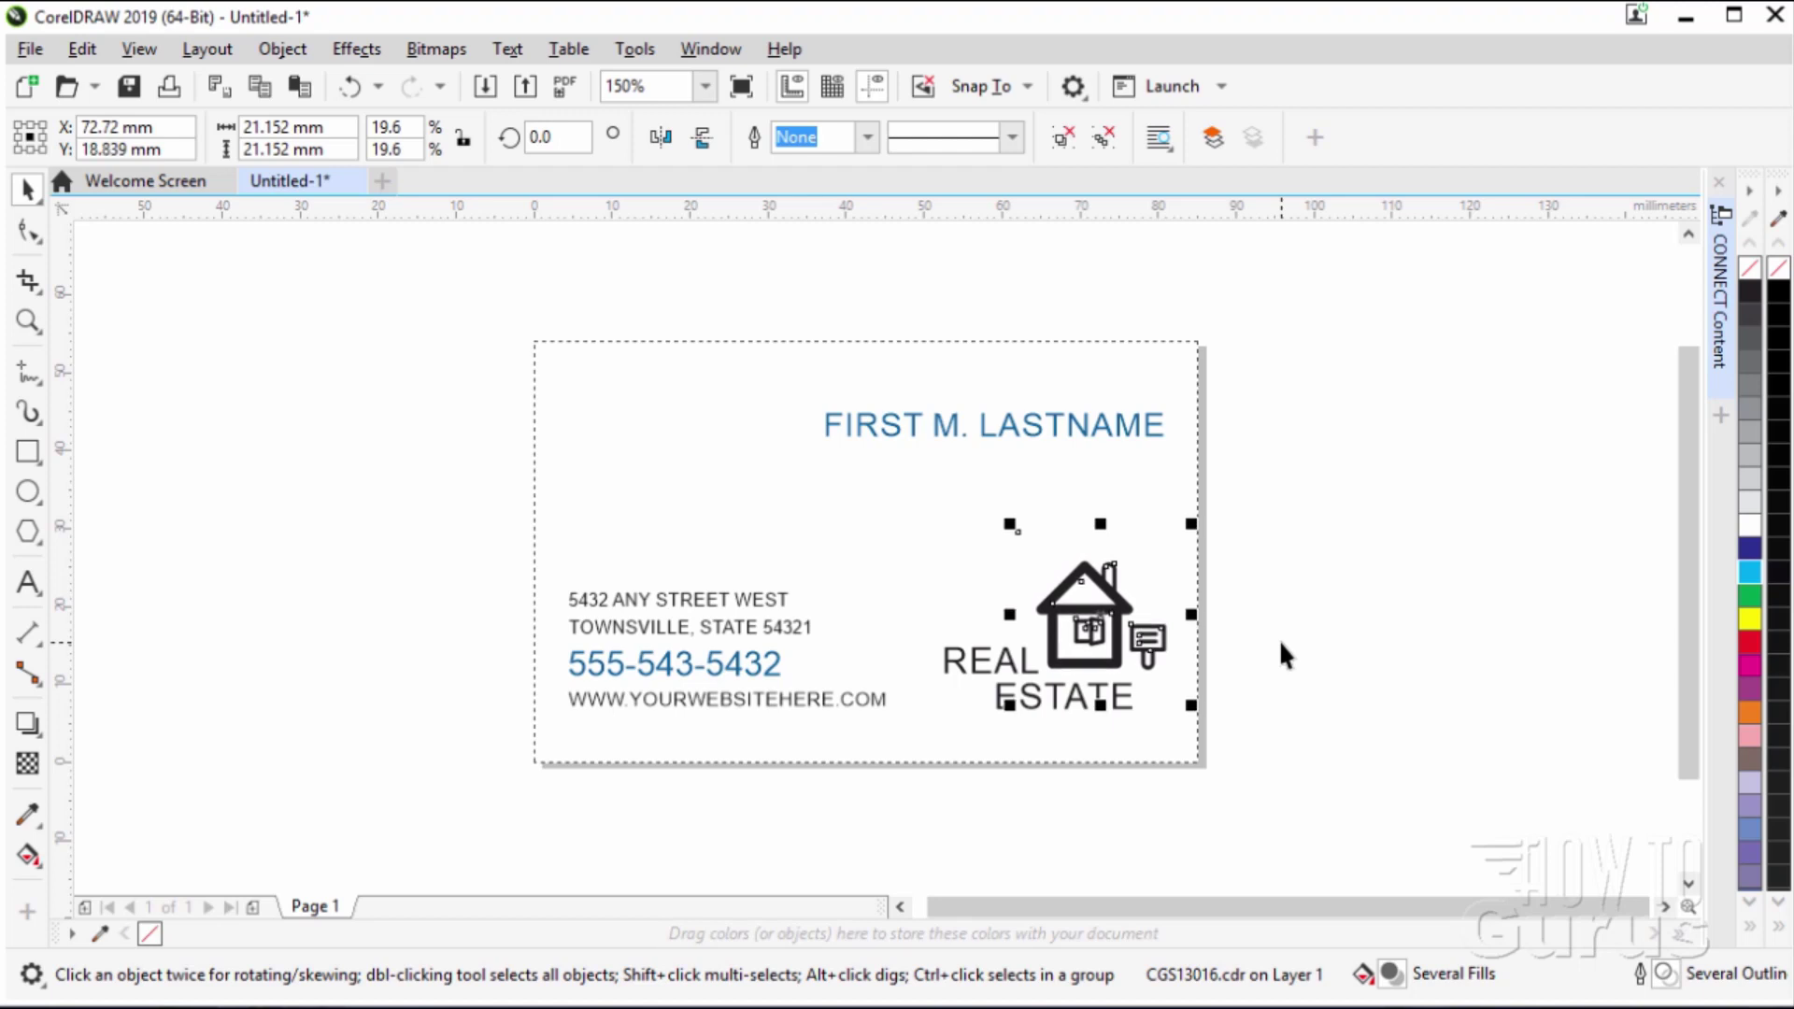
{"action": "key", "text": "Down"}
{"action": "key", "text": "Down"}
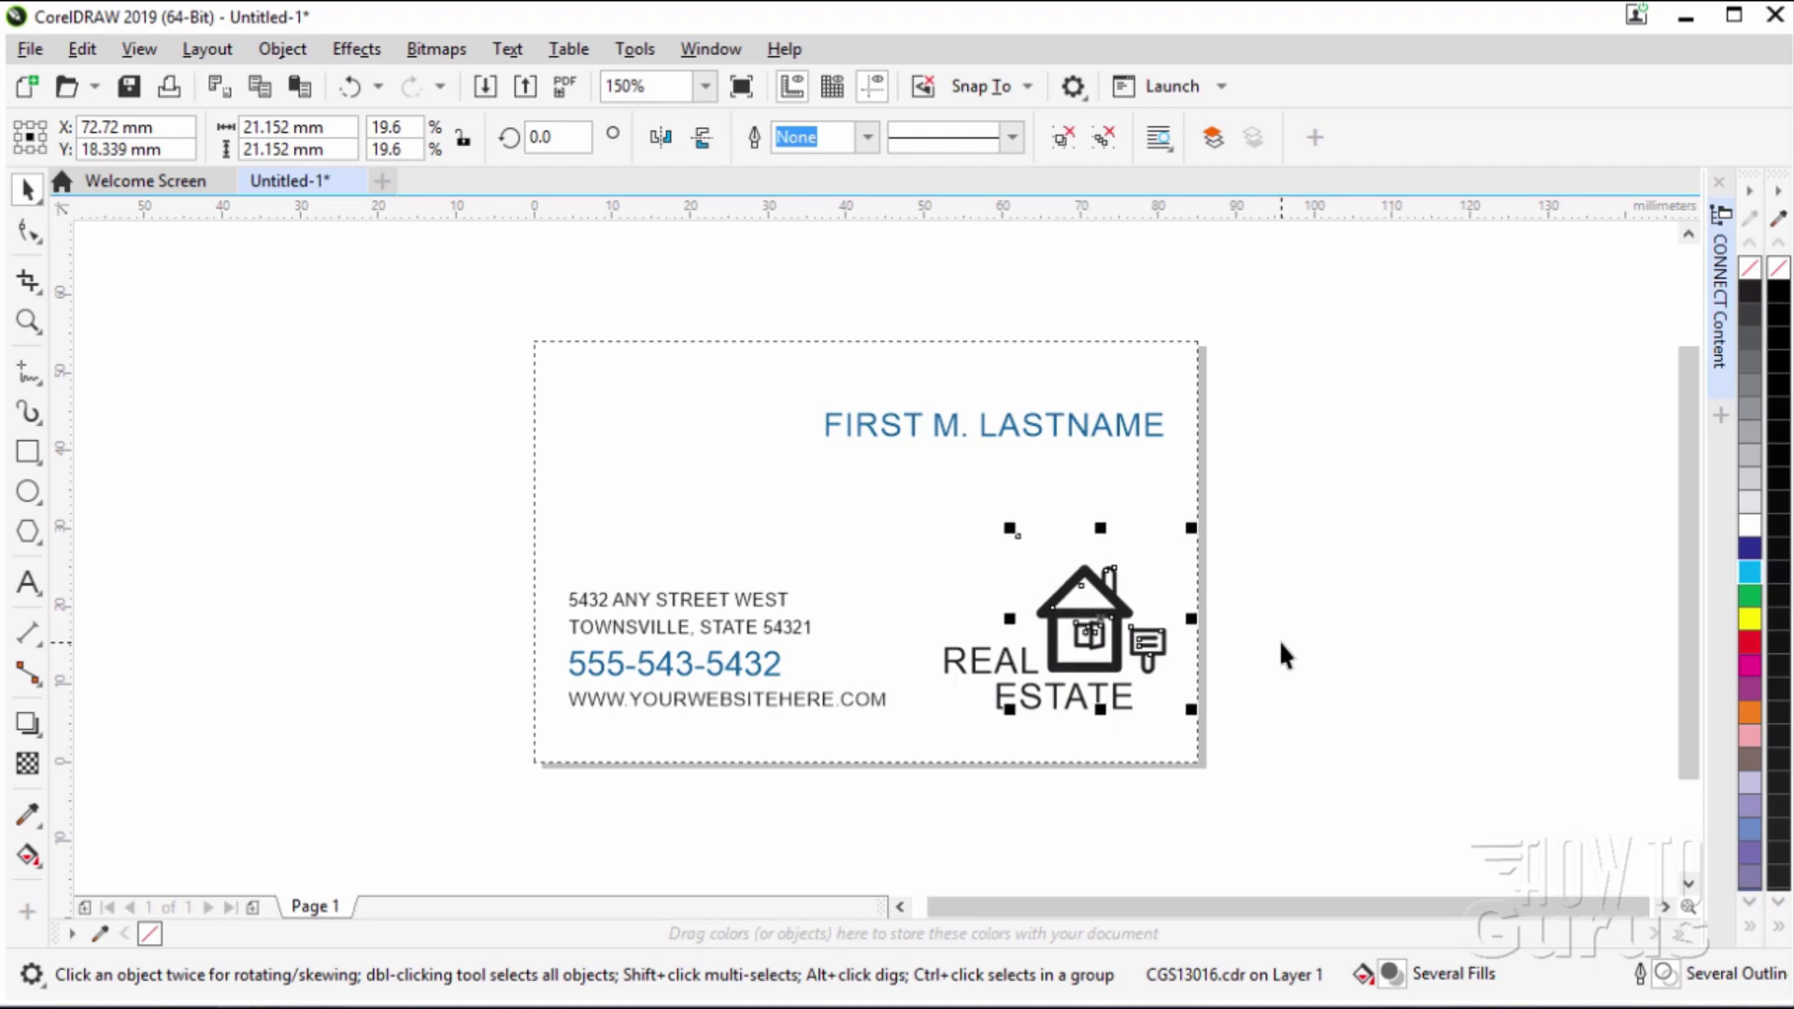
{"action": "key", "text": "Down"}
{"action": "key", "text": "Right"}
{"action": "key", "text": "Right"}
{"action": "key", "text": "Left"}
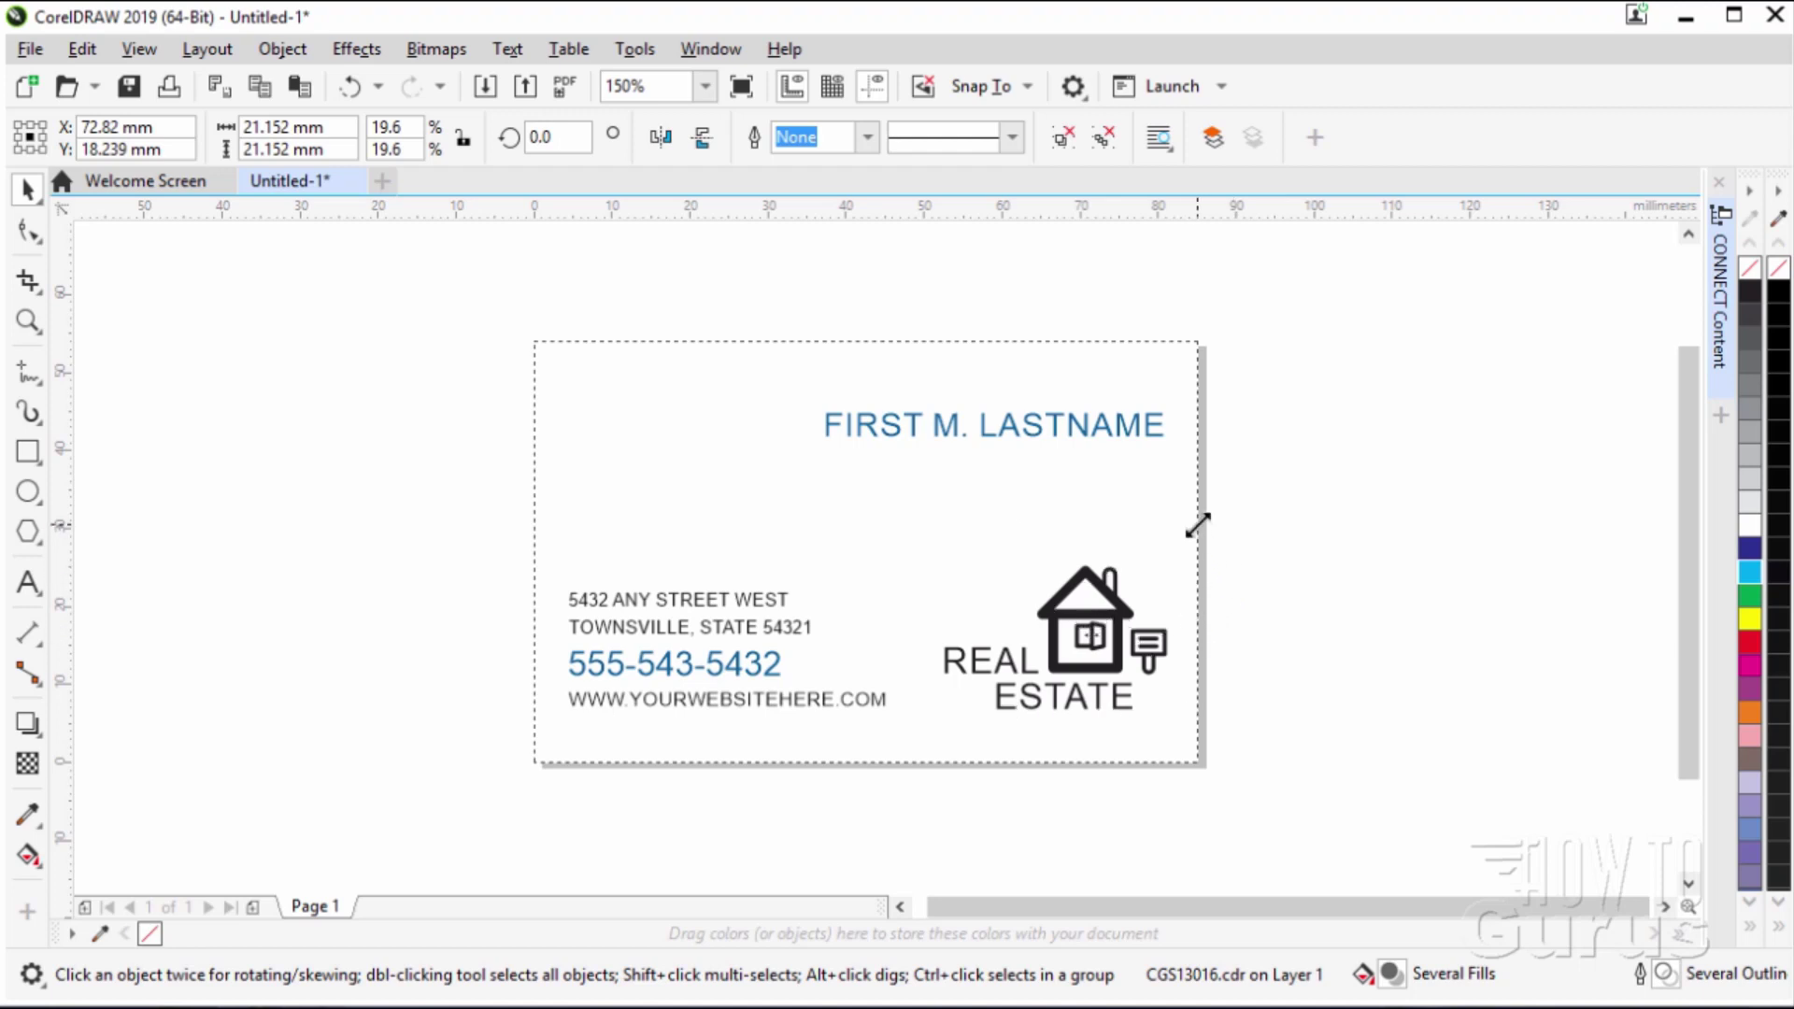
{"action": "left_click_drag", "start_coordinate": [1199, 525], "coordinate": [1184, 542]}
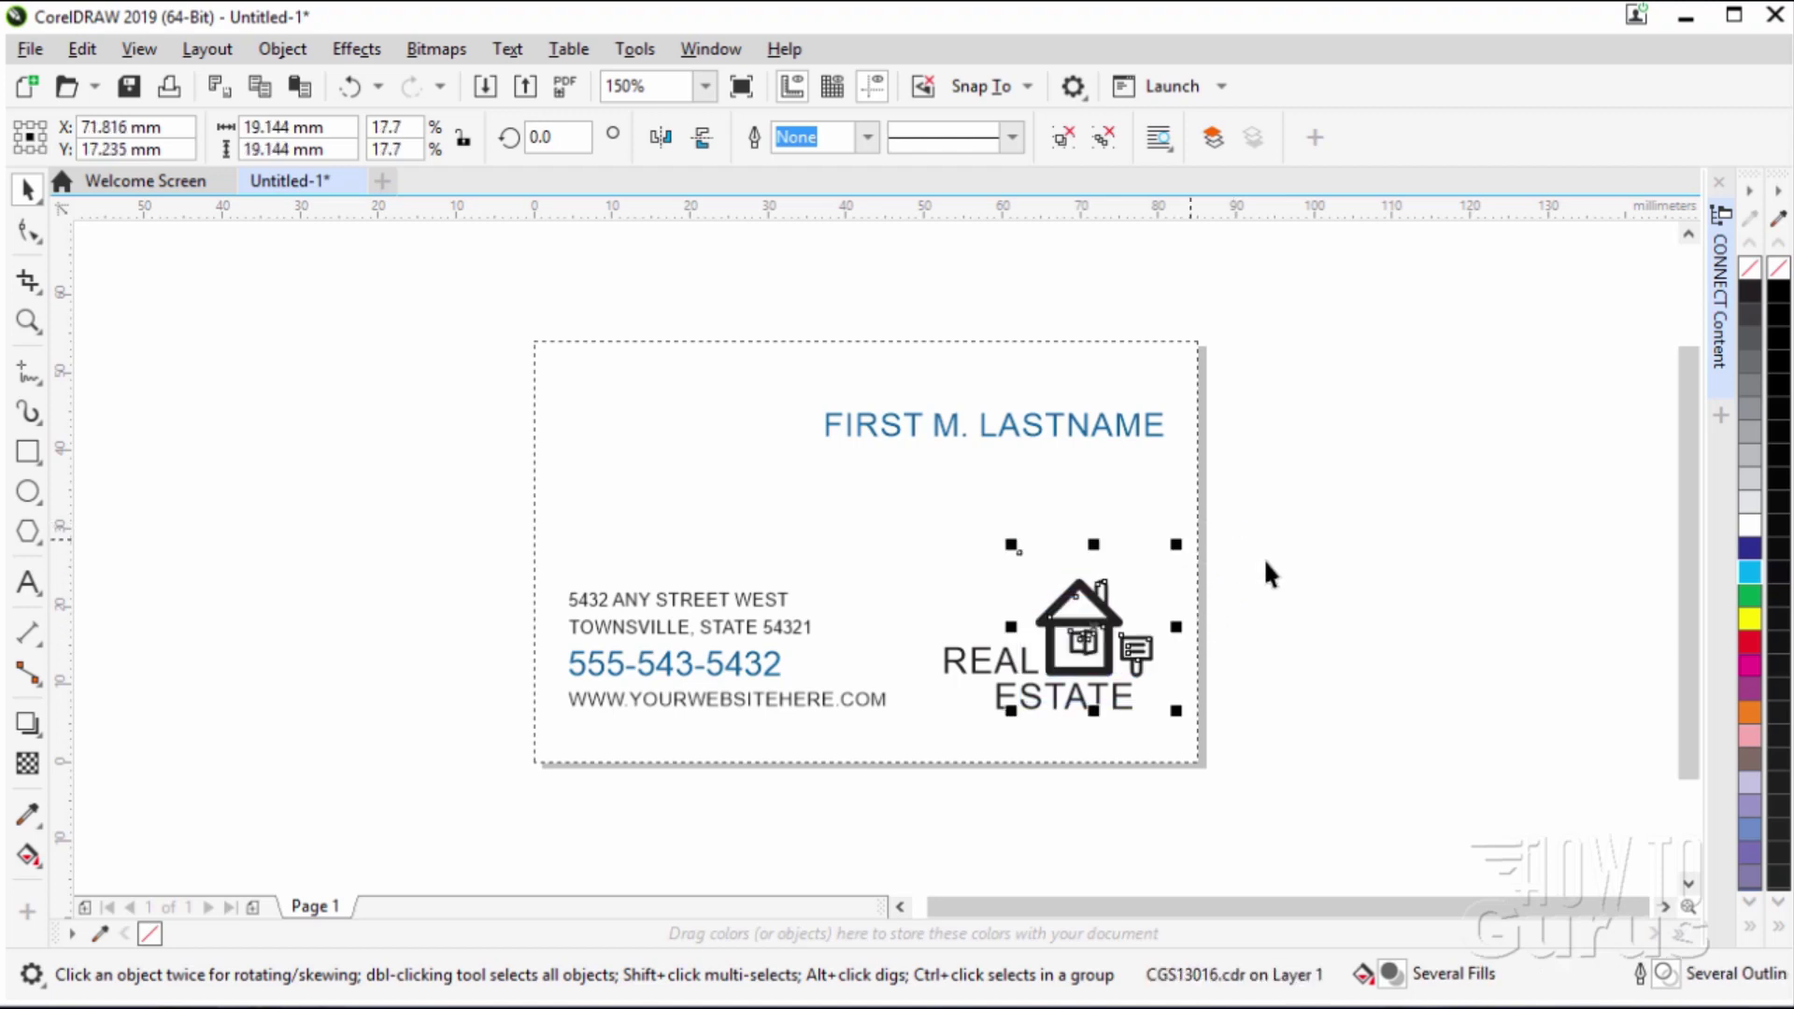
{"action": "left_click", "coordinate": [1277, 646]}
{"action": "scroll", "coordinate": [1094, 659], "scroll_direction": "up", "scroll_amount": 2}
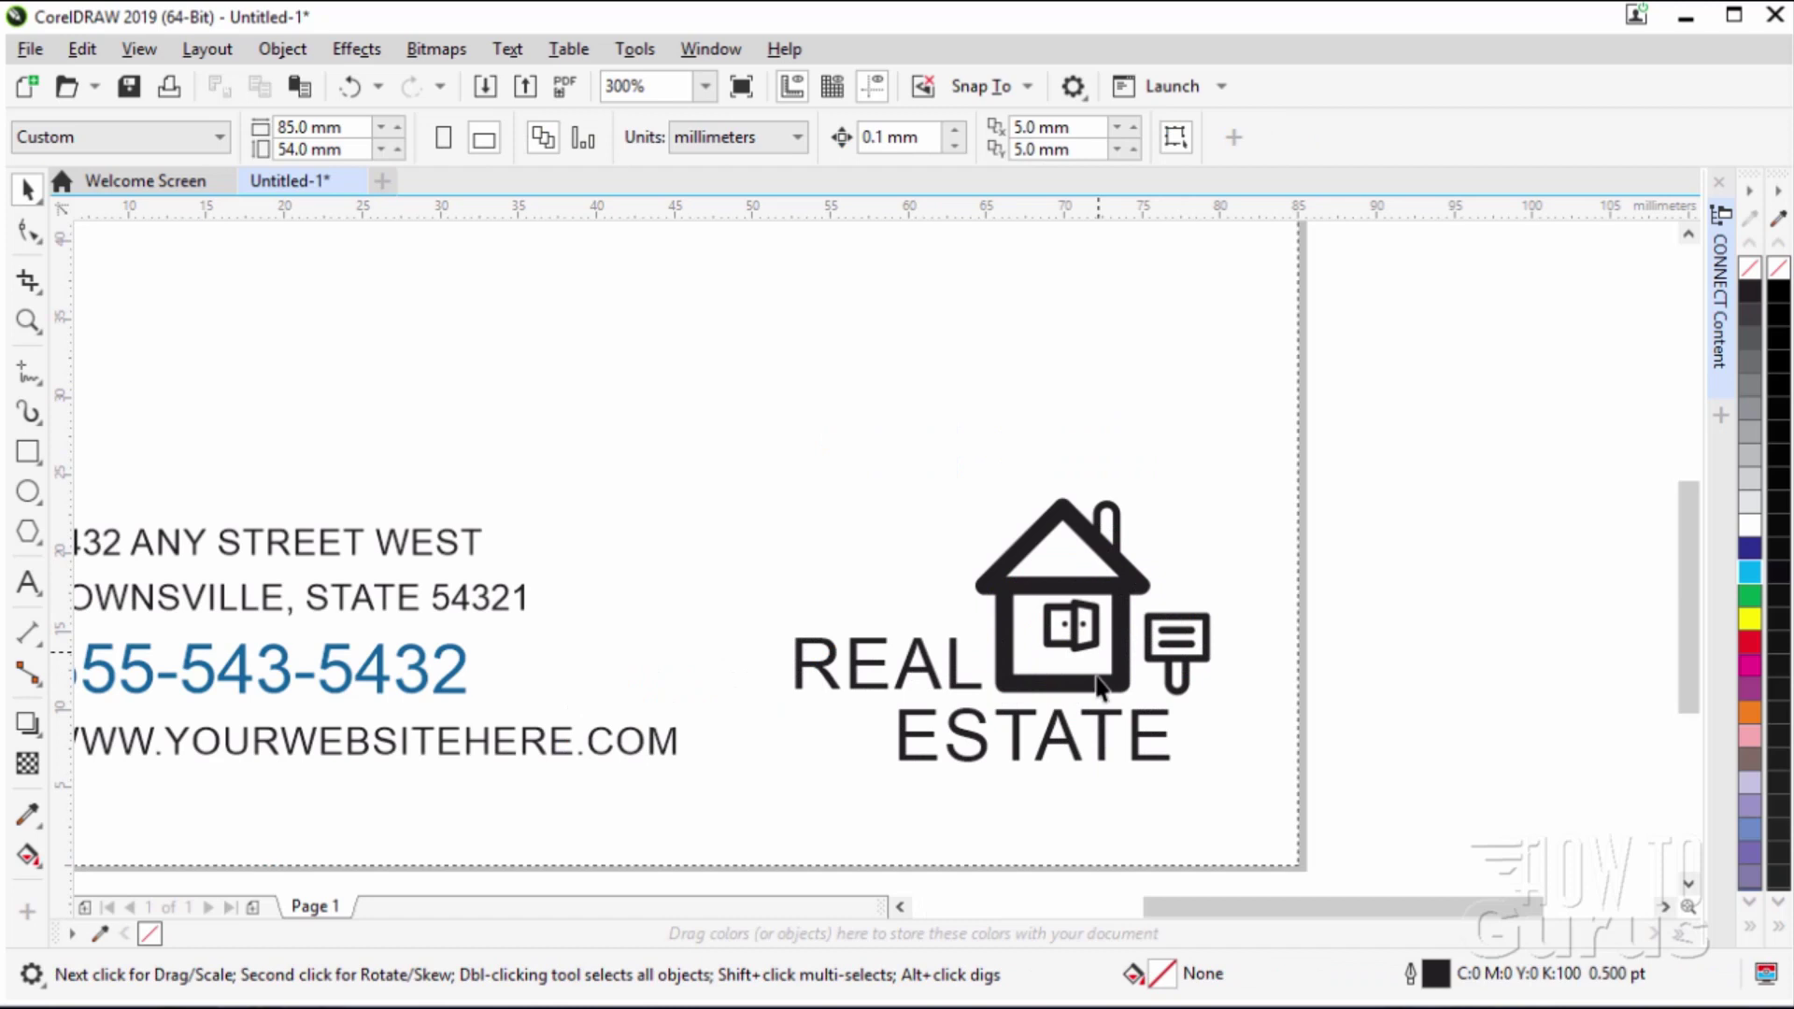
{"action": "scroll", "coordinate": [1101, 704], "scroll_direction": "up", "scroll_amount": 1}
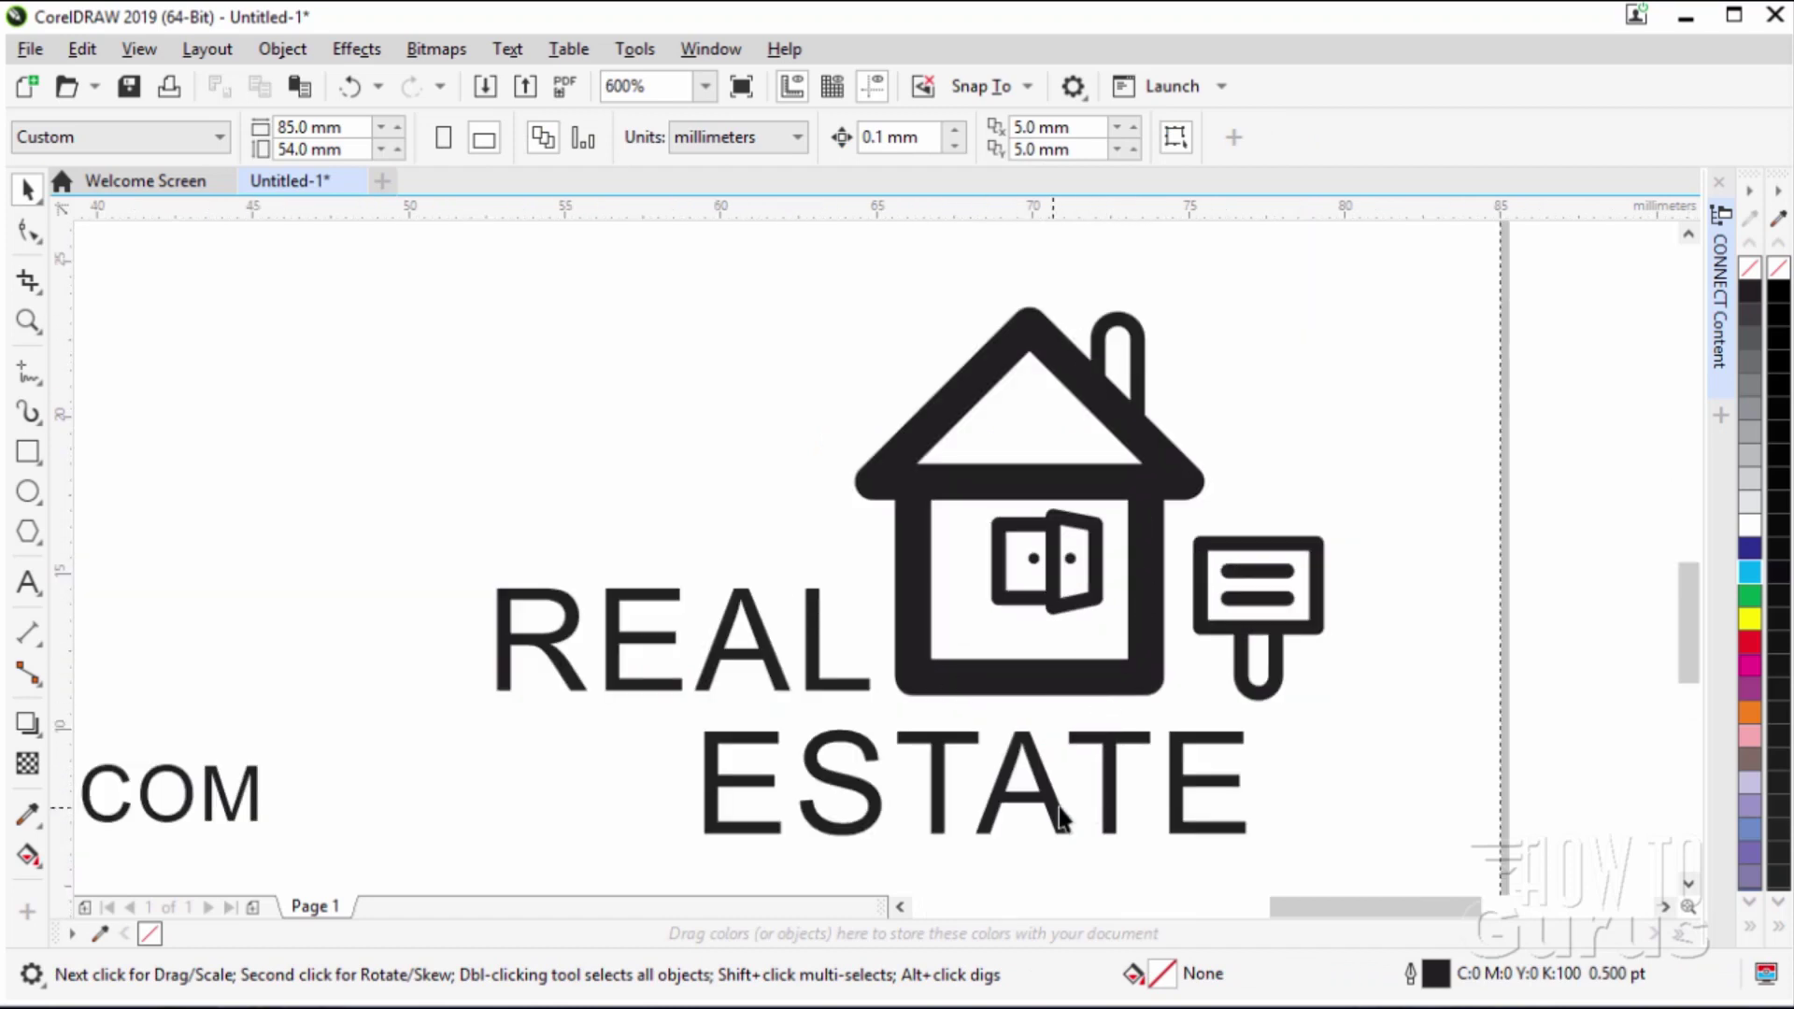
{"action": "left_click", "coordinate": [1004, 493]}
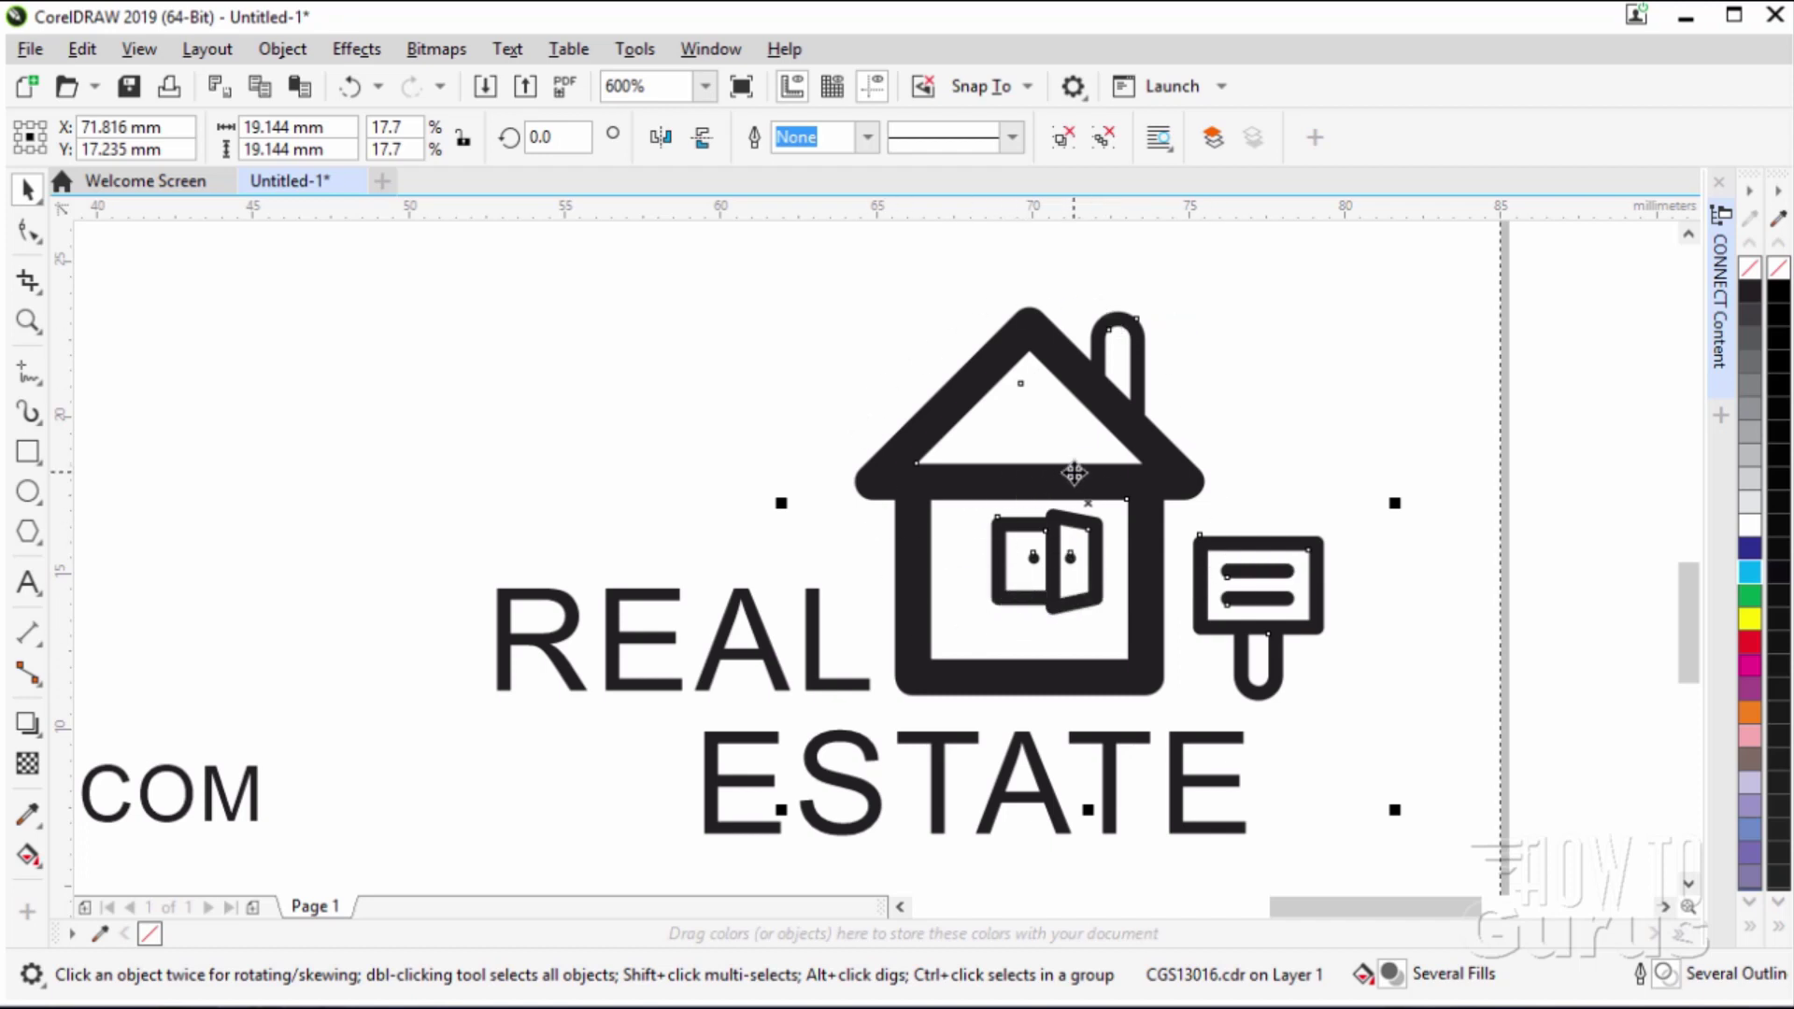
{"action": "right_click", "coordinate": [1013, 481]}
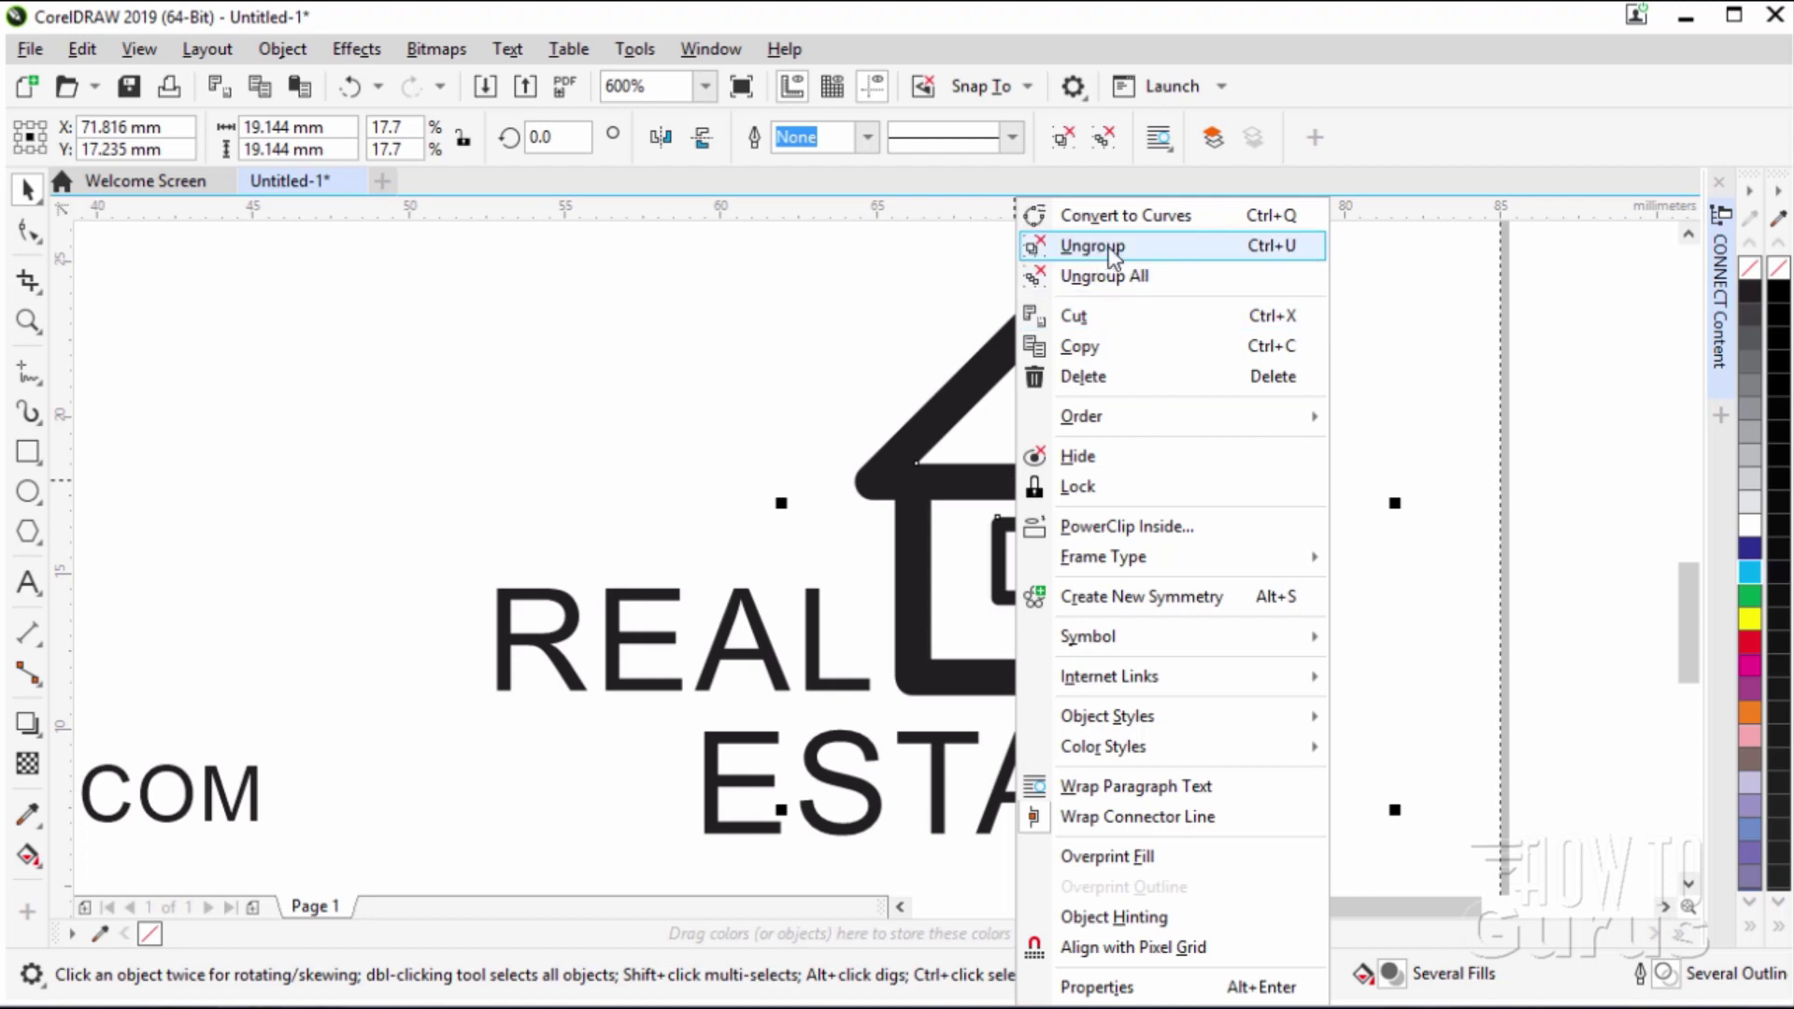
{"action": "left_click", "coordinate": [879, 477]}
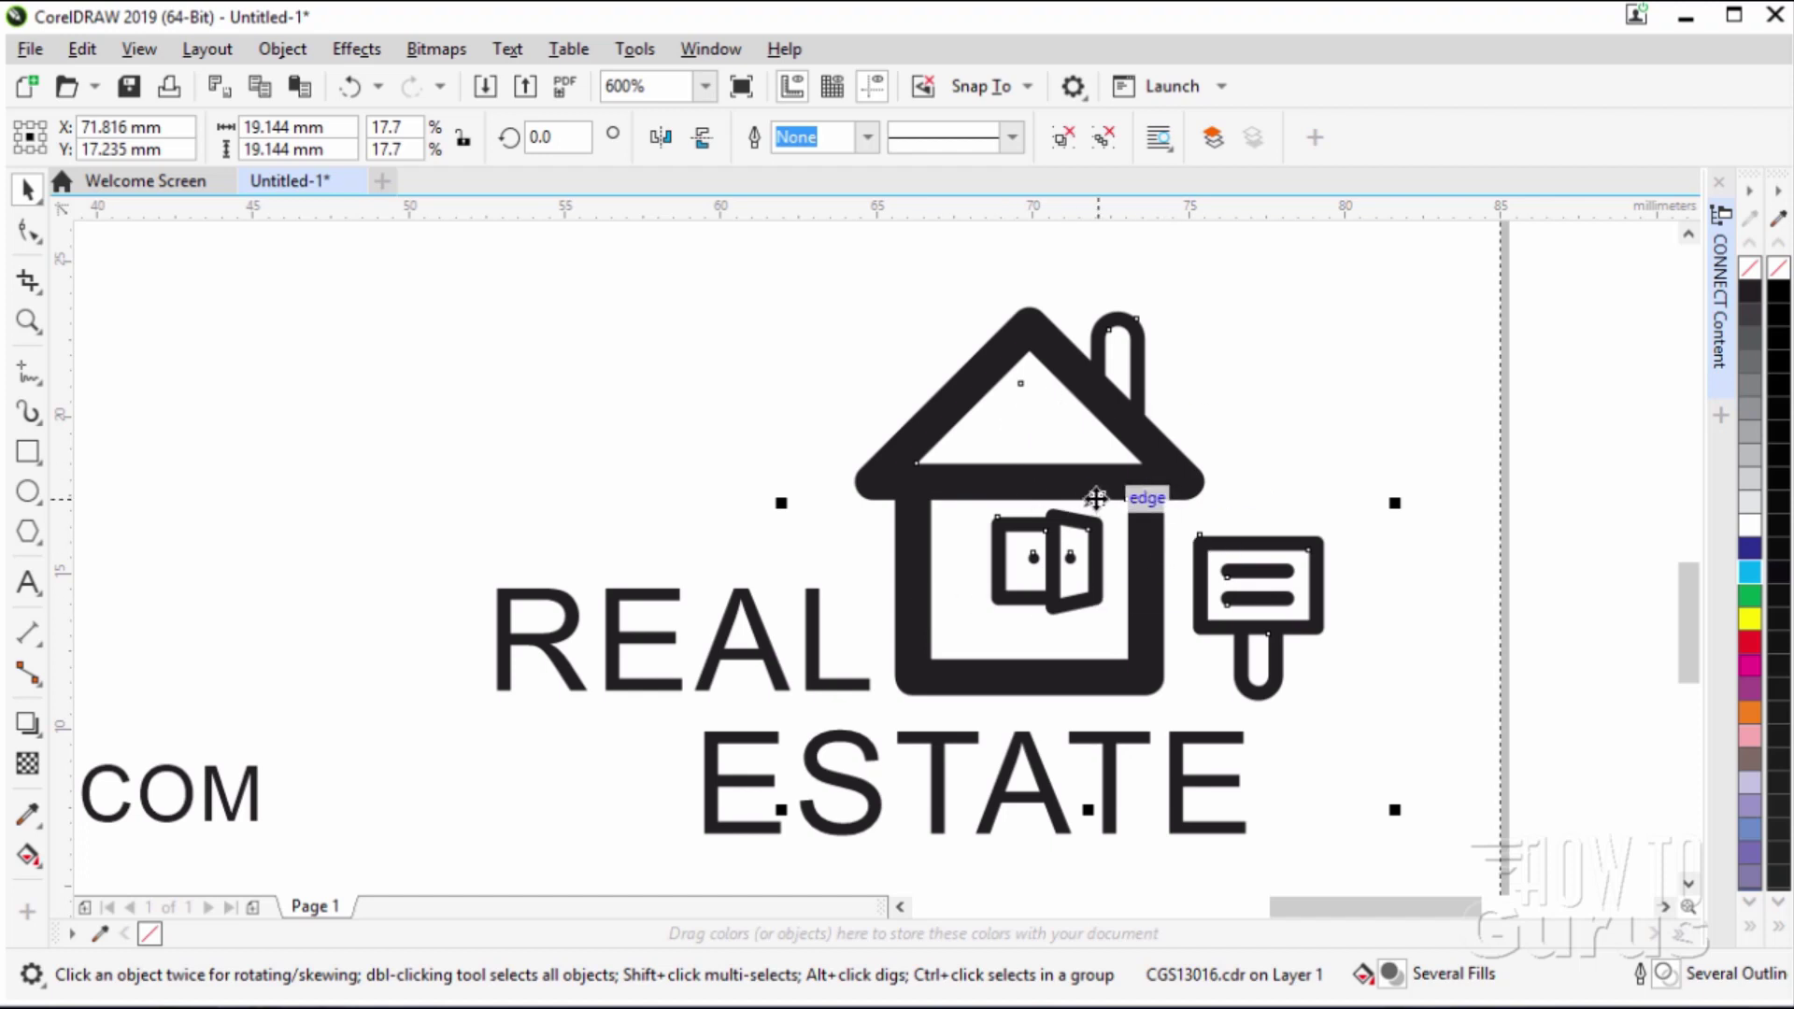
{"action": "left_click", "coordinate": [1752, 573]}
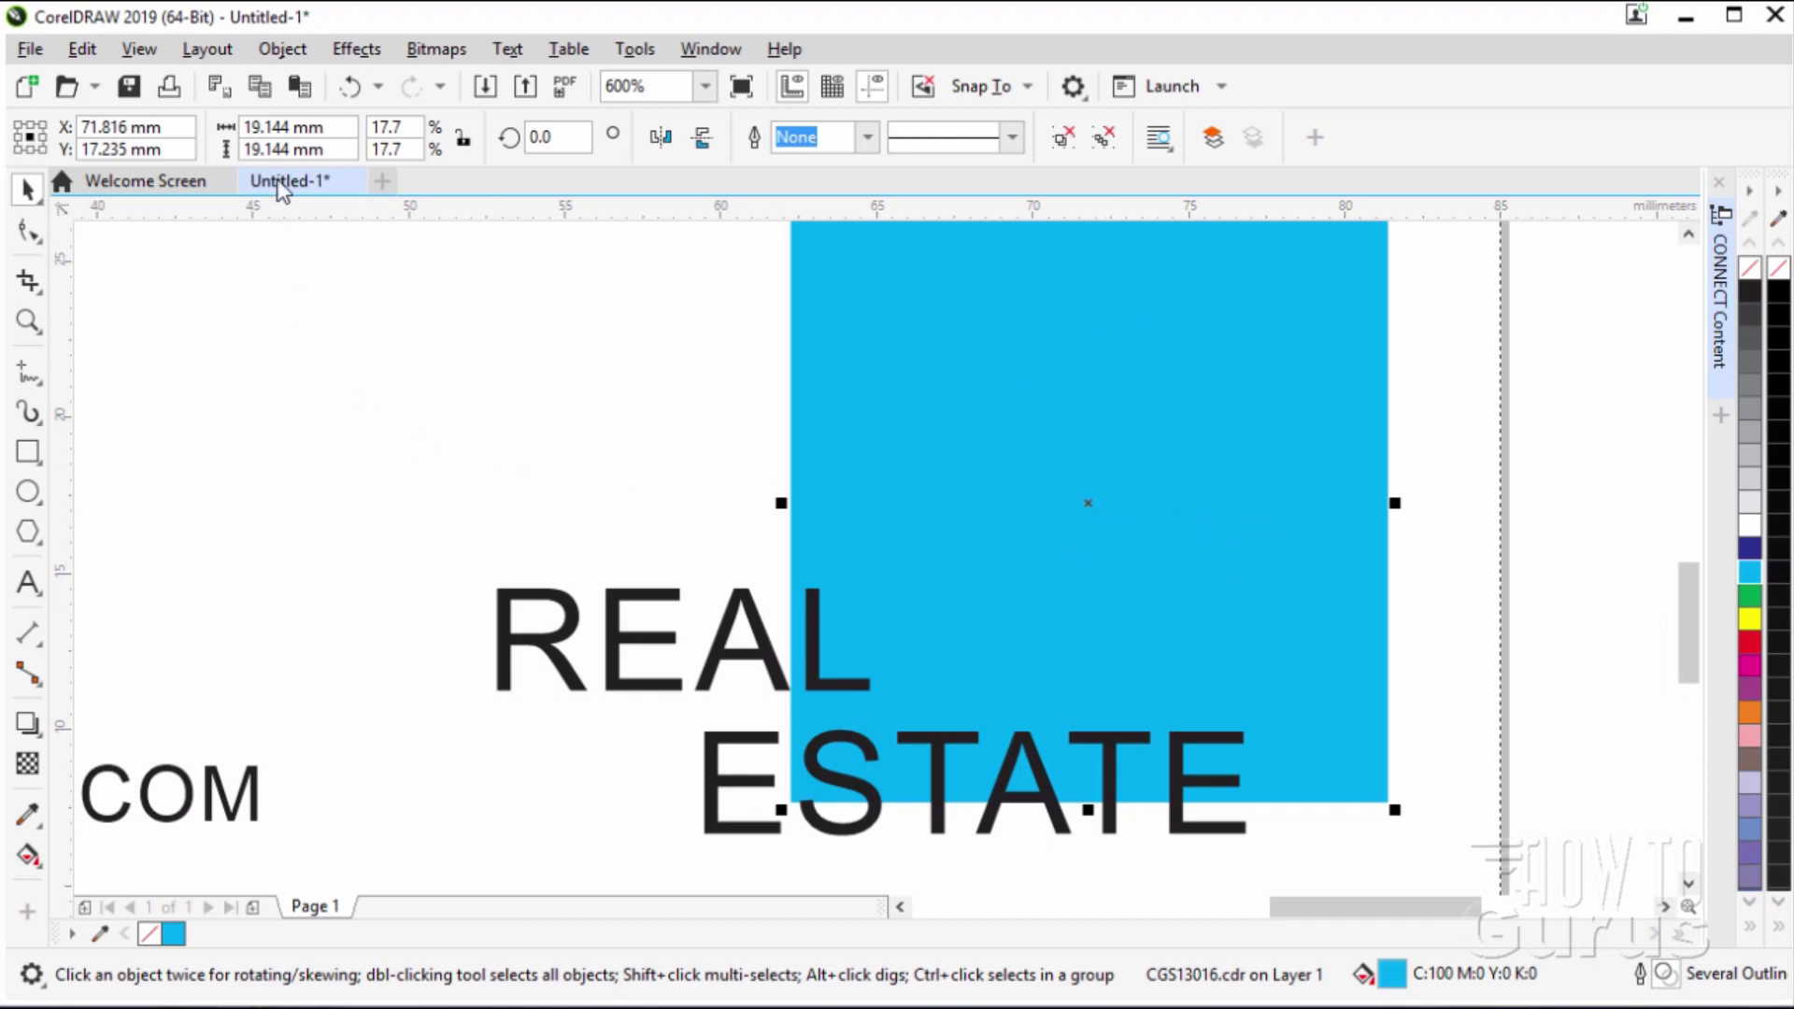
{"action": "left_click", "coordinate": [351, 88]}
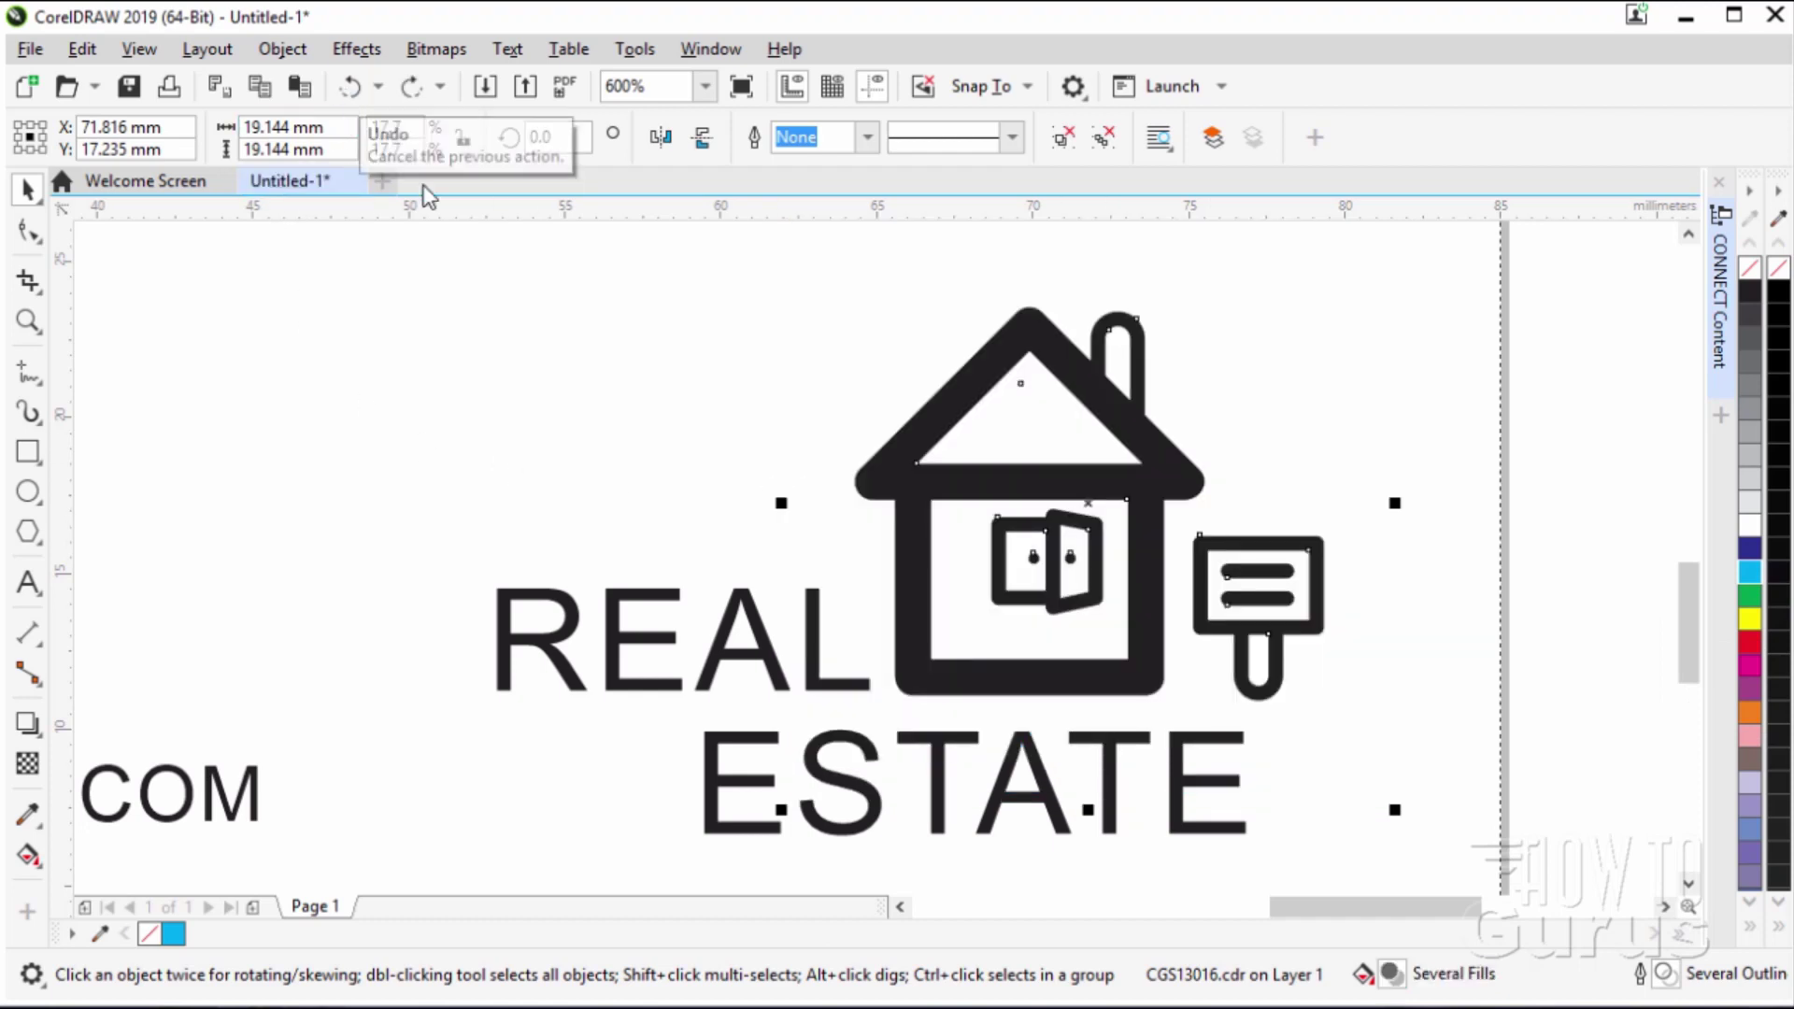
Ungroup all the pieces of the house-and-sign logo.
{"action": "left_click", "coordinate": [949, 480]}
{"action": "right_click", "coordinate": [948, 480]}
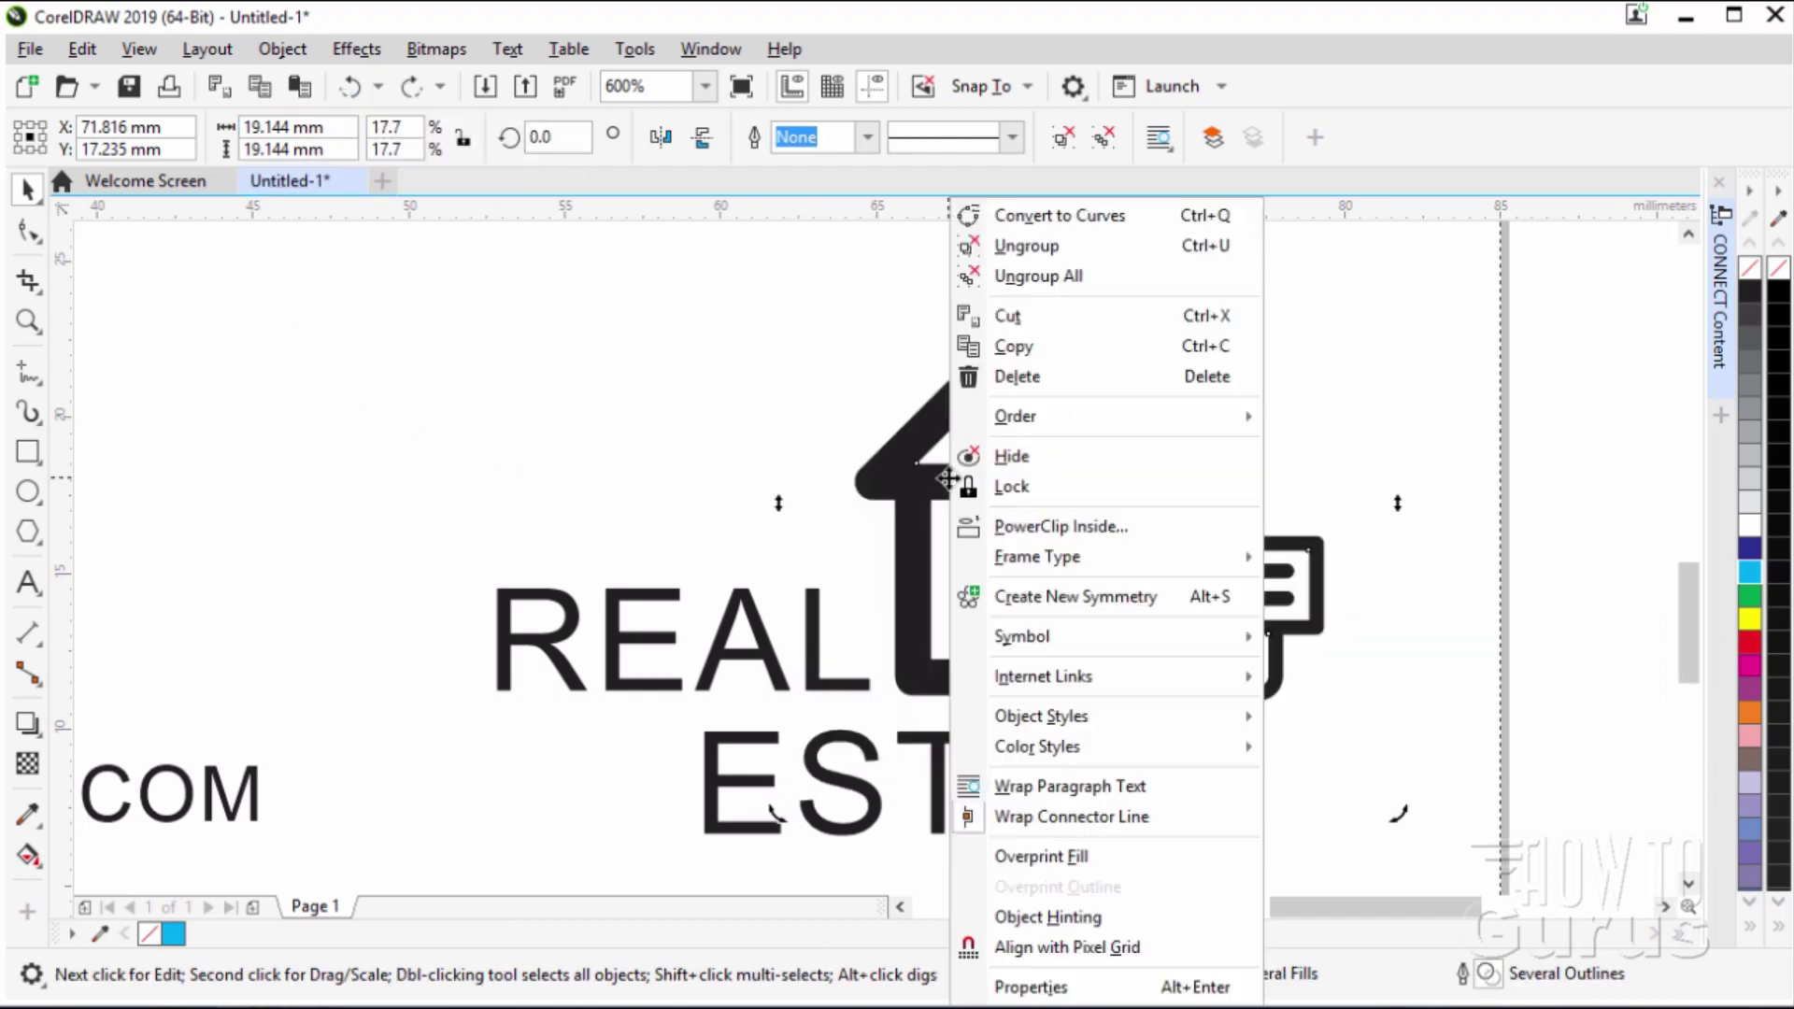
{"action": "left_click", "coordinate": [1039, 278]}
{"action": "left_click", "coordinate": [1026, 497]}
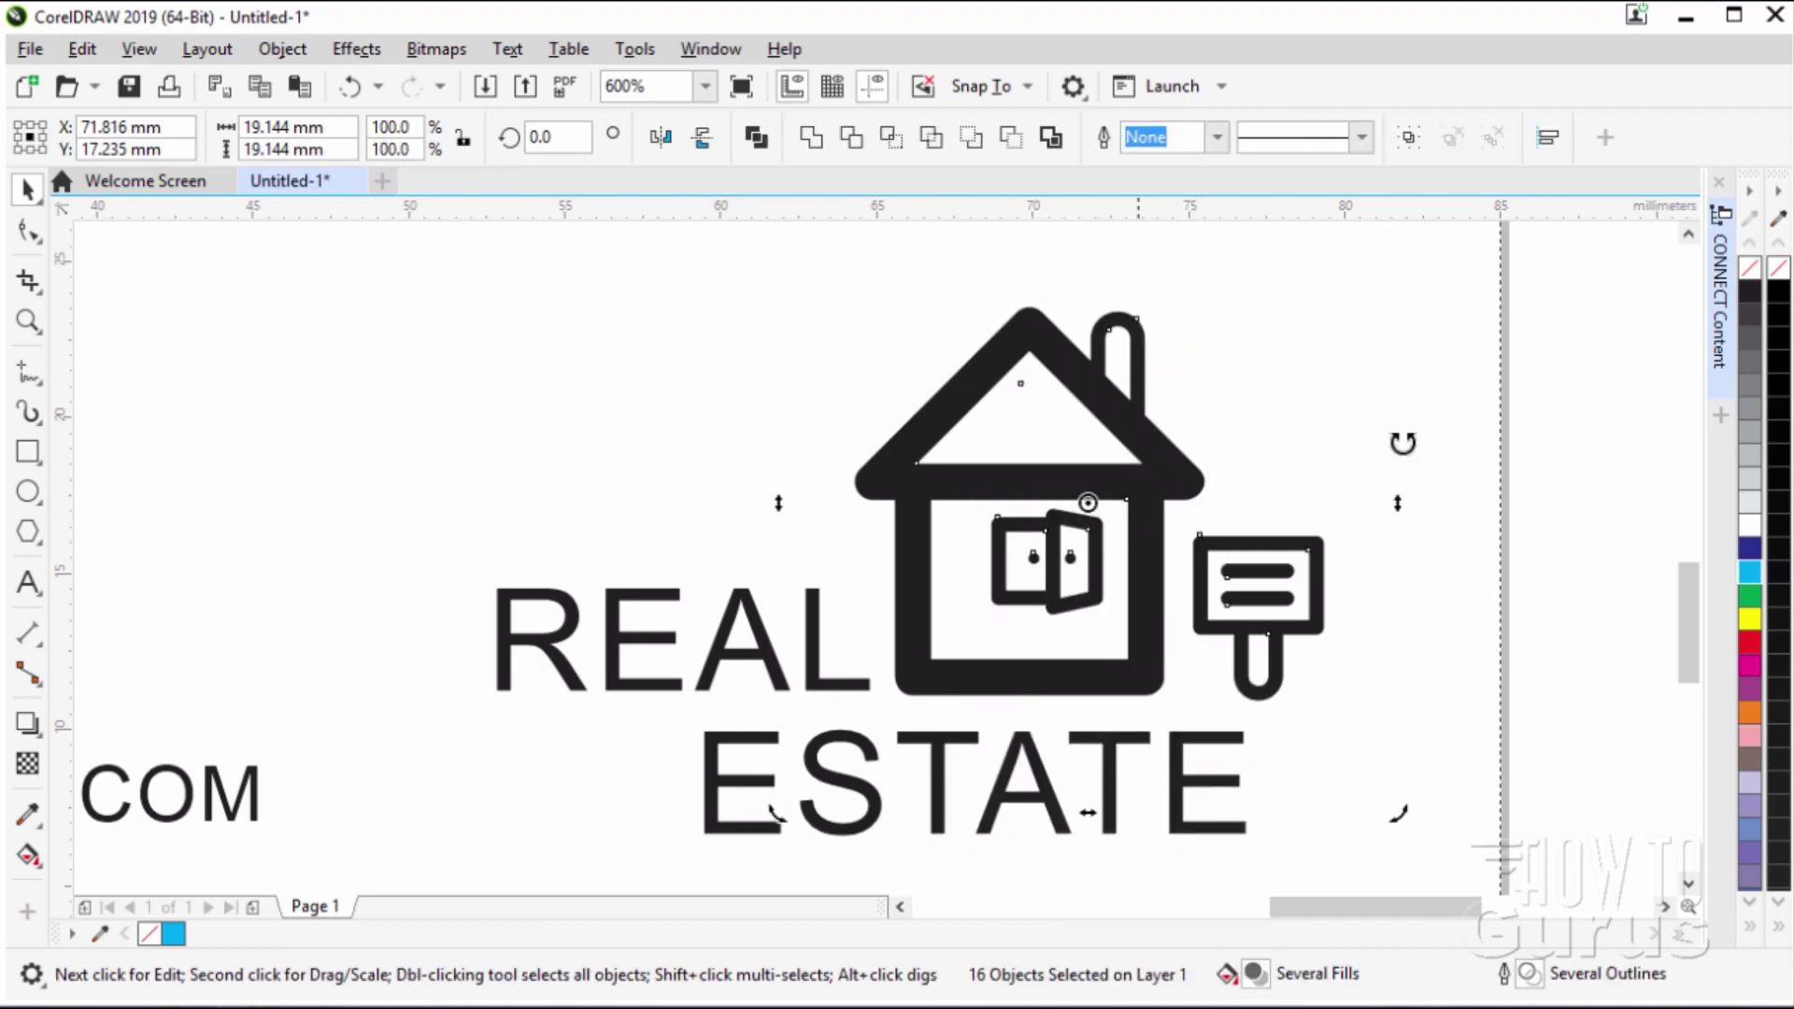
{"action": "left_click", "coordinate": [1596, 417]}
Colour the house outline, door and door knob cyan.
{"action": "left_click", "coordinate": [966, 491]}
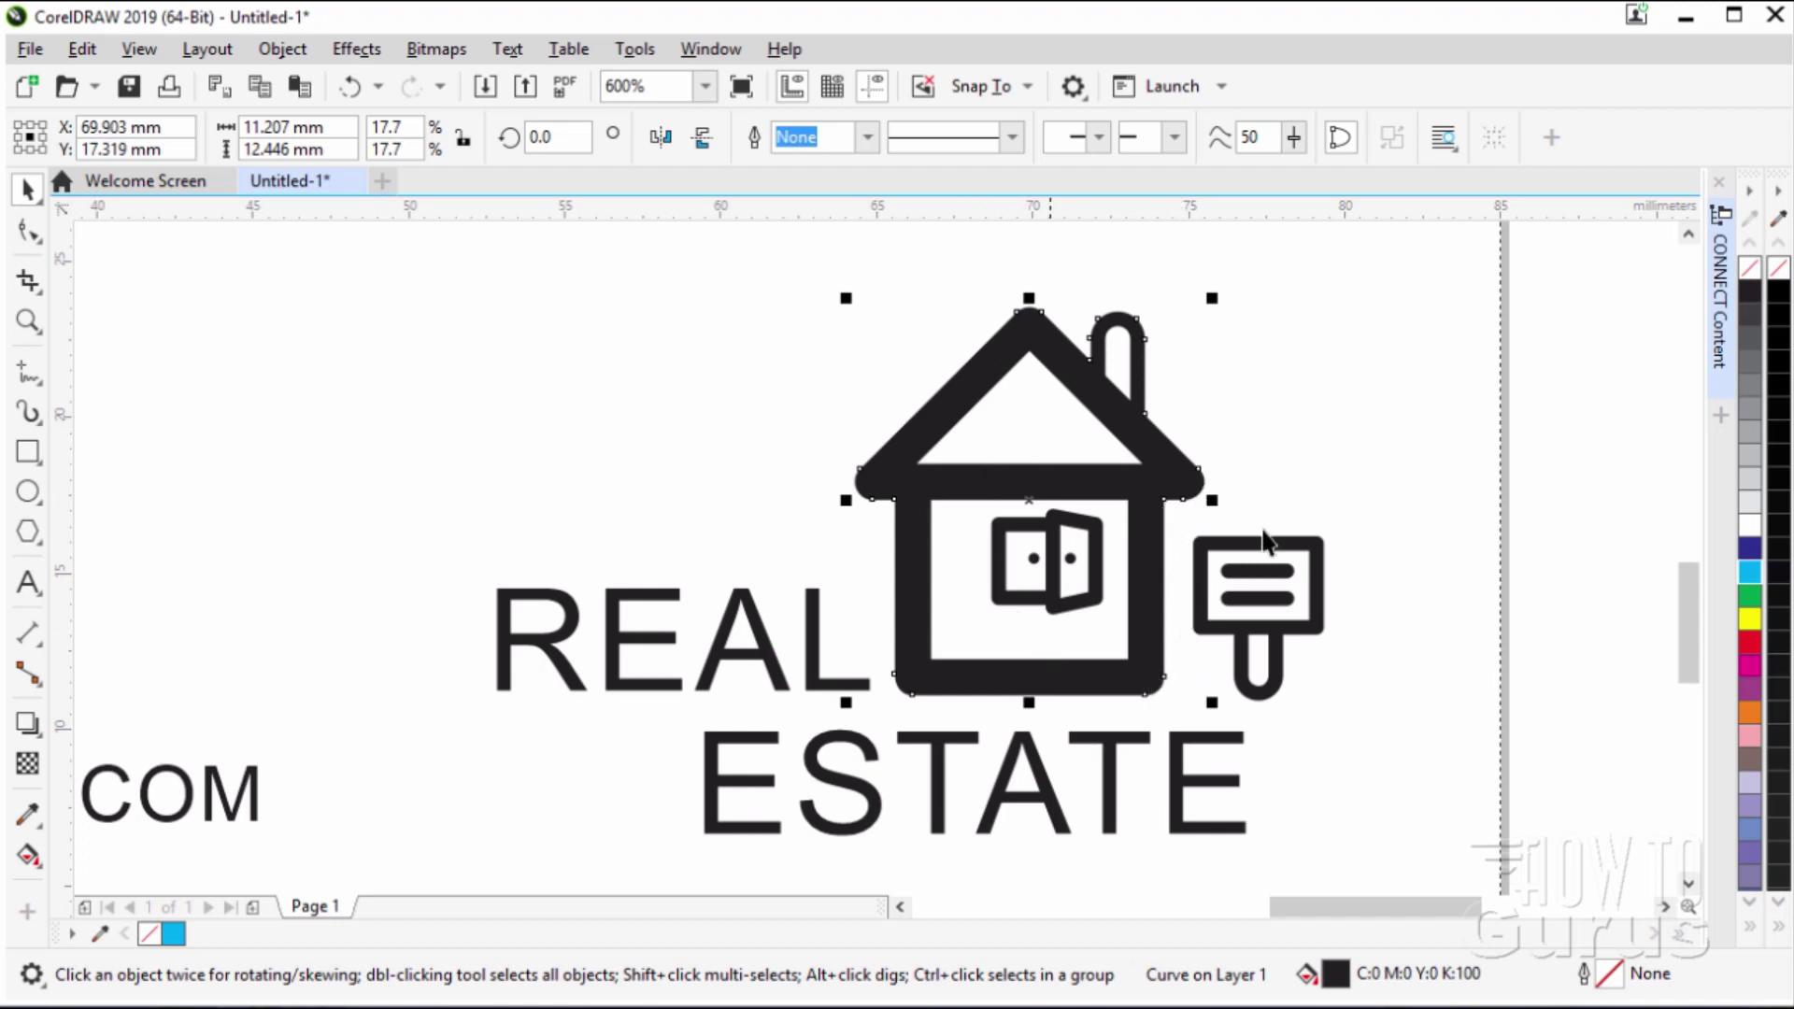
{"action": "left_click", "coordinate": [1752, 572]}
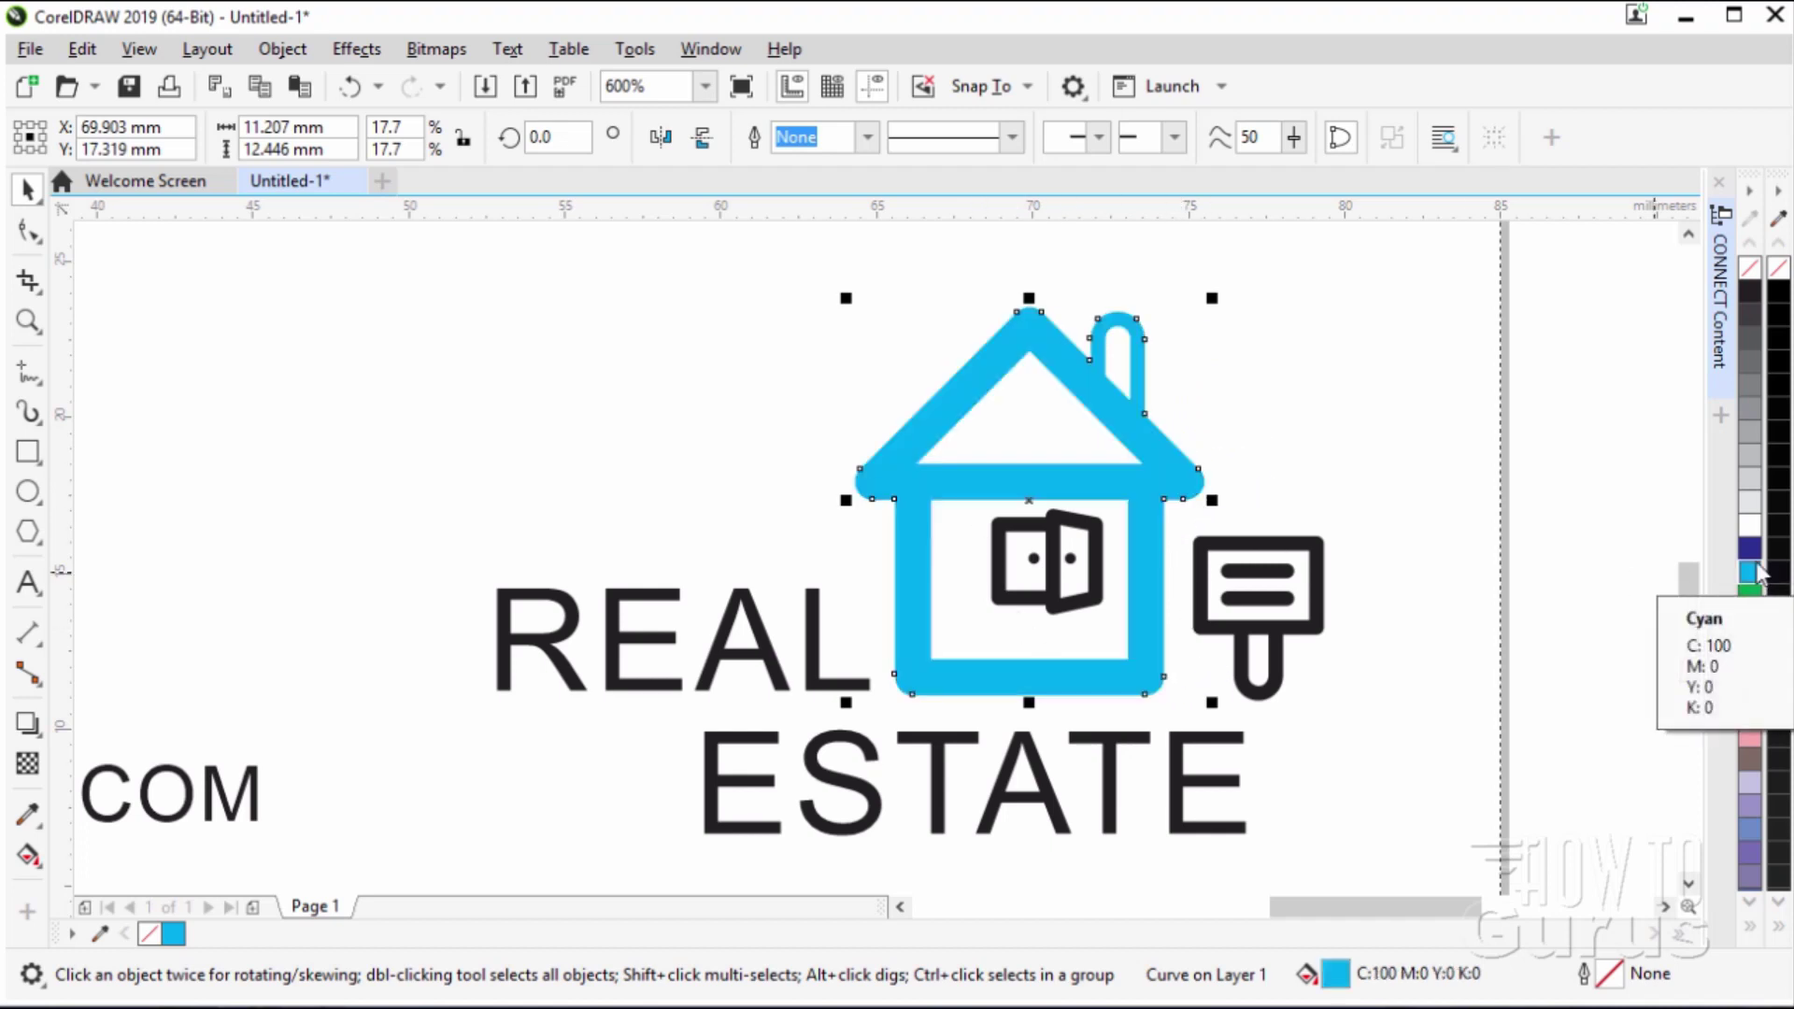
{"action": "left_click", "coordinate": [1097, 601]}
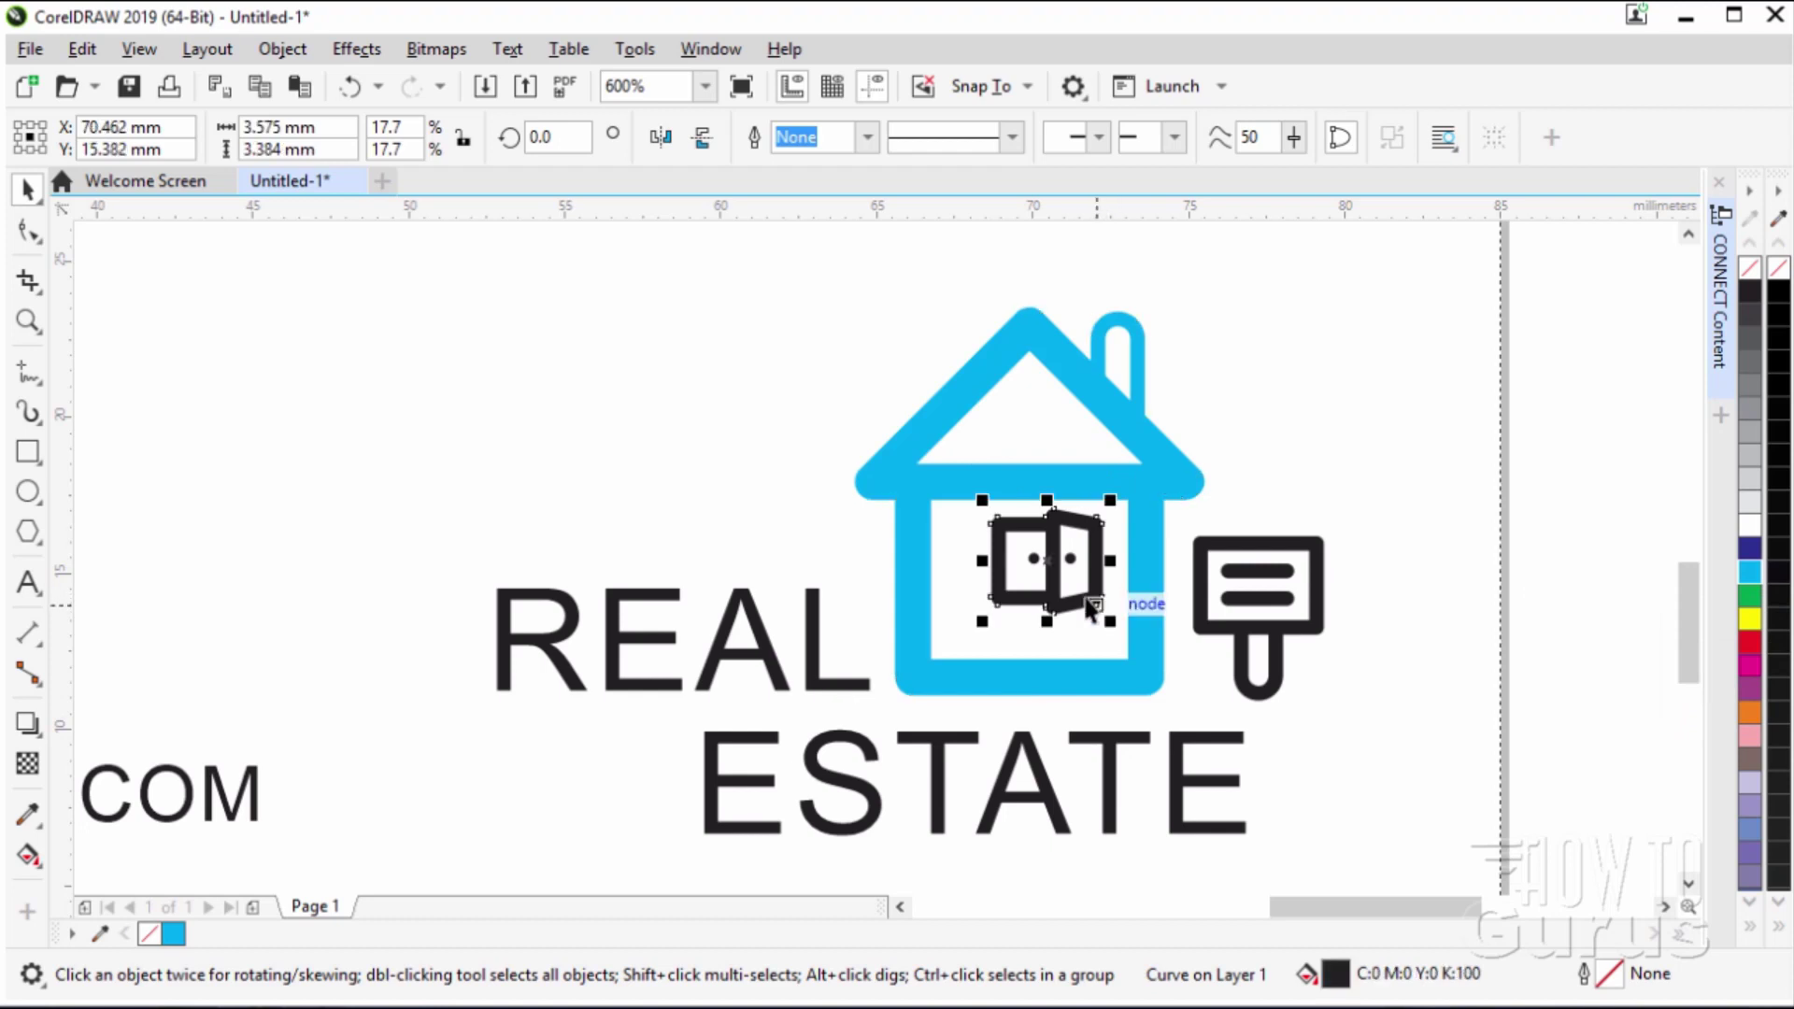
{"action": "left_click", "coordinate": [1758, 575]}
{"action": "left_click", "coordinate": [1070, 558]}
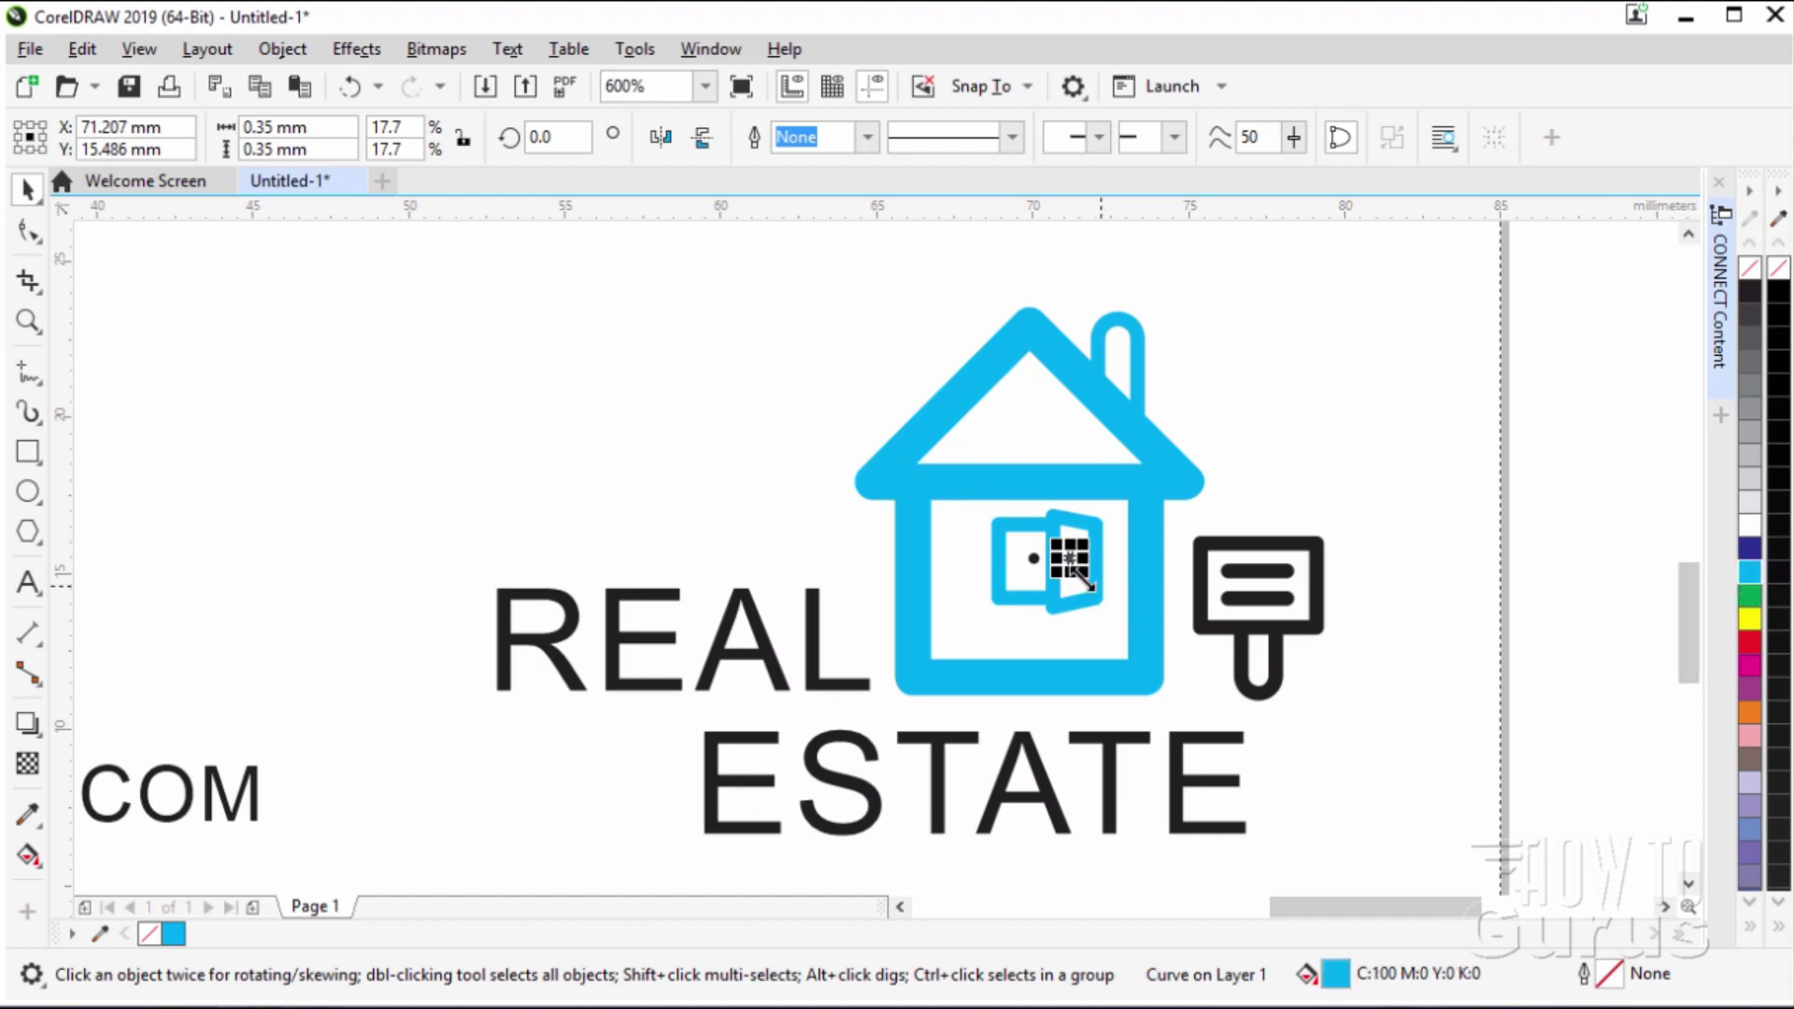
{"action": "left_click_drag", "start_coordinate": [1080, 567], "coordinate": [1155, 600]}
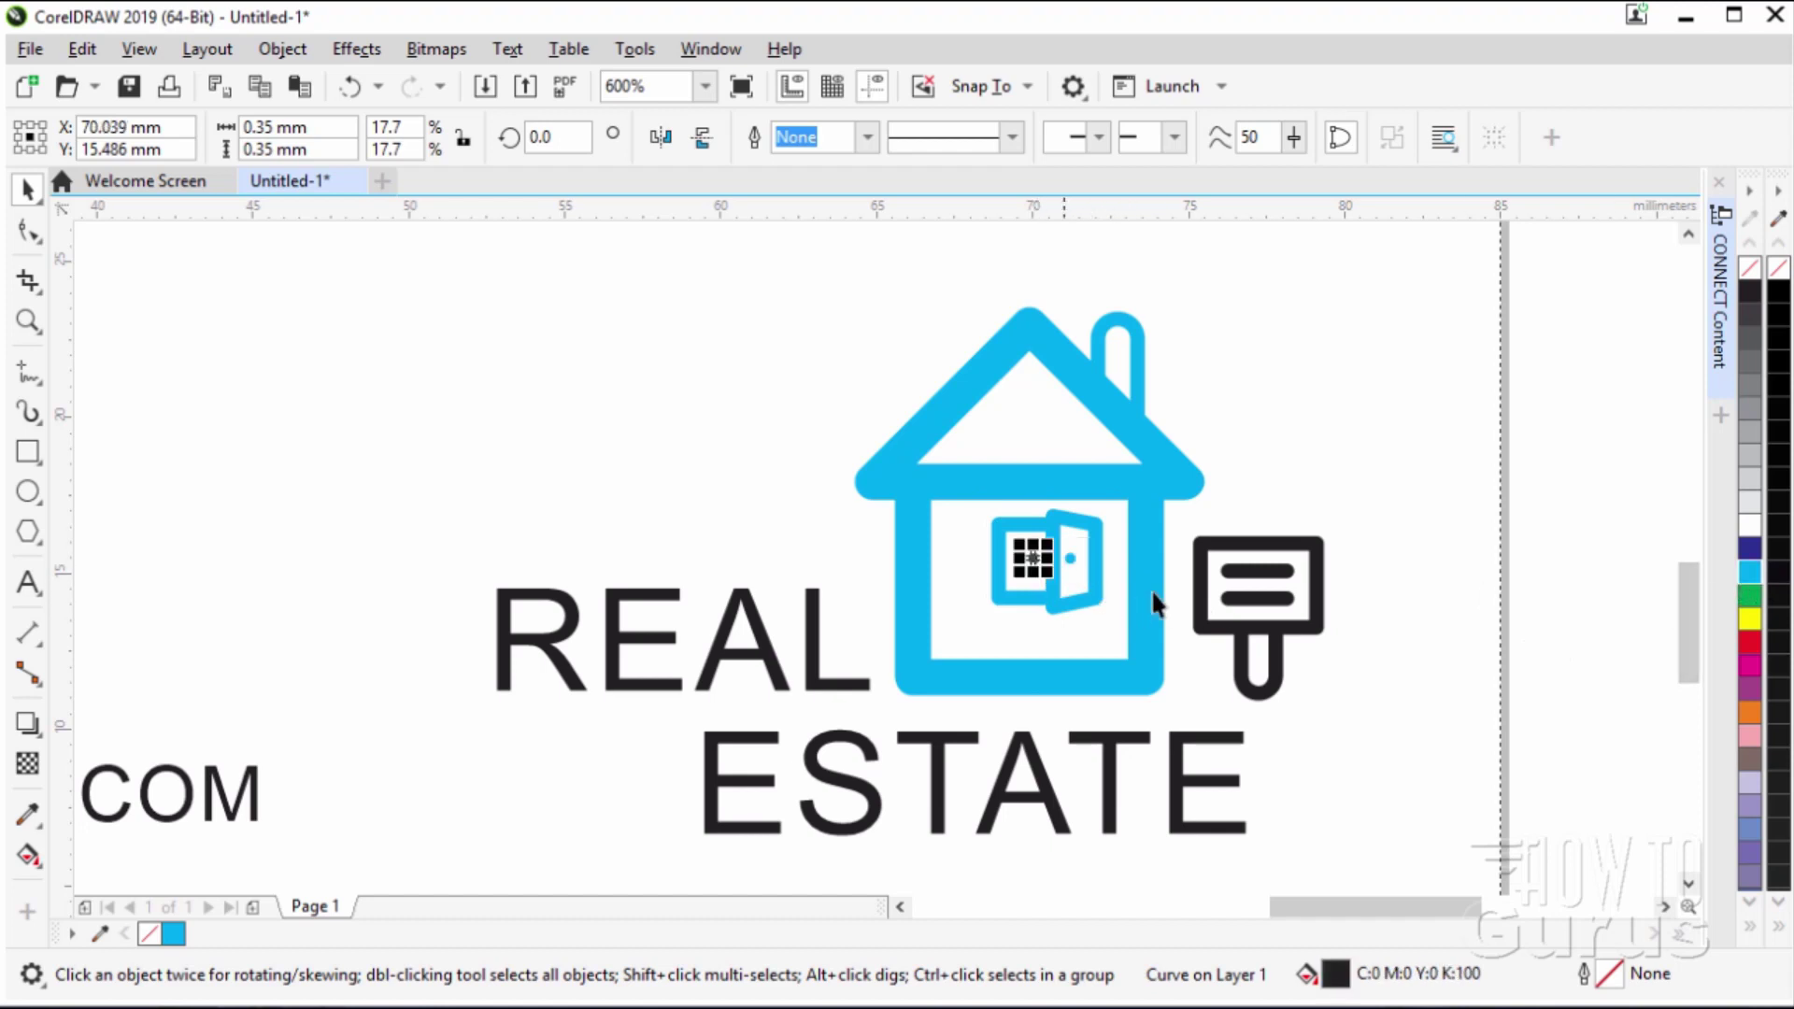
{"action": "left_click", "coordinate": [1747, 573]}
Colour the sign's upper and lower bars and its frame and post cyan.
{"action": "left_click", "coordinate": [1243, 582]}
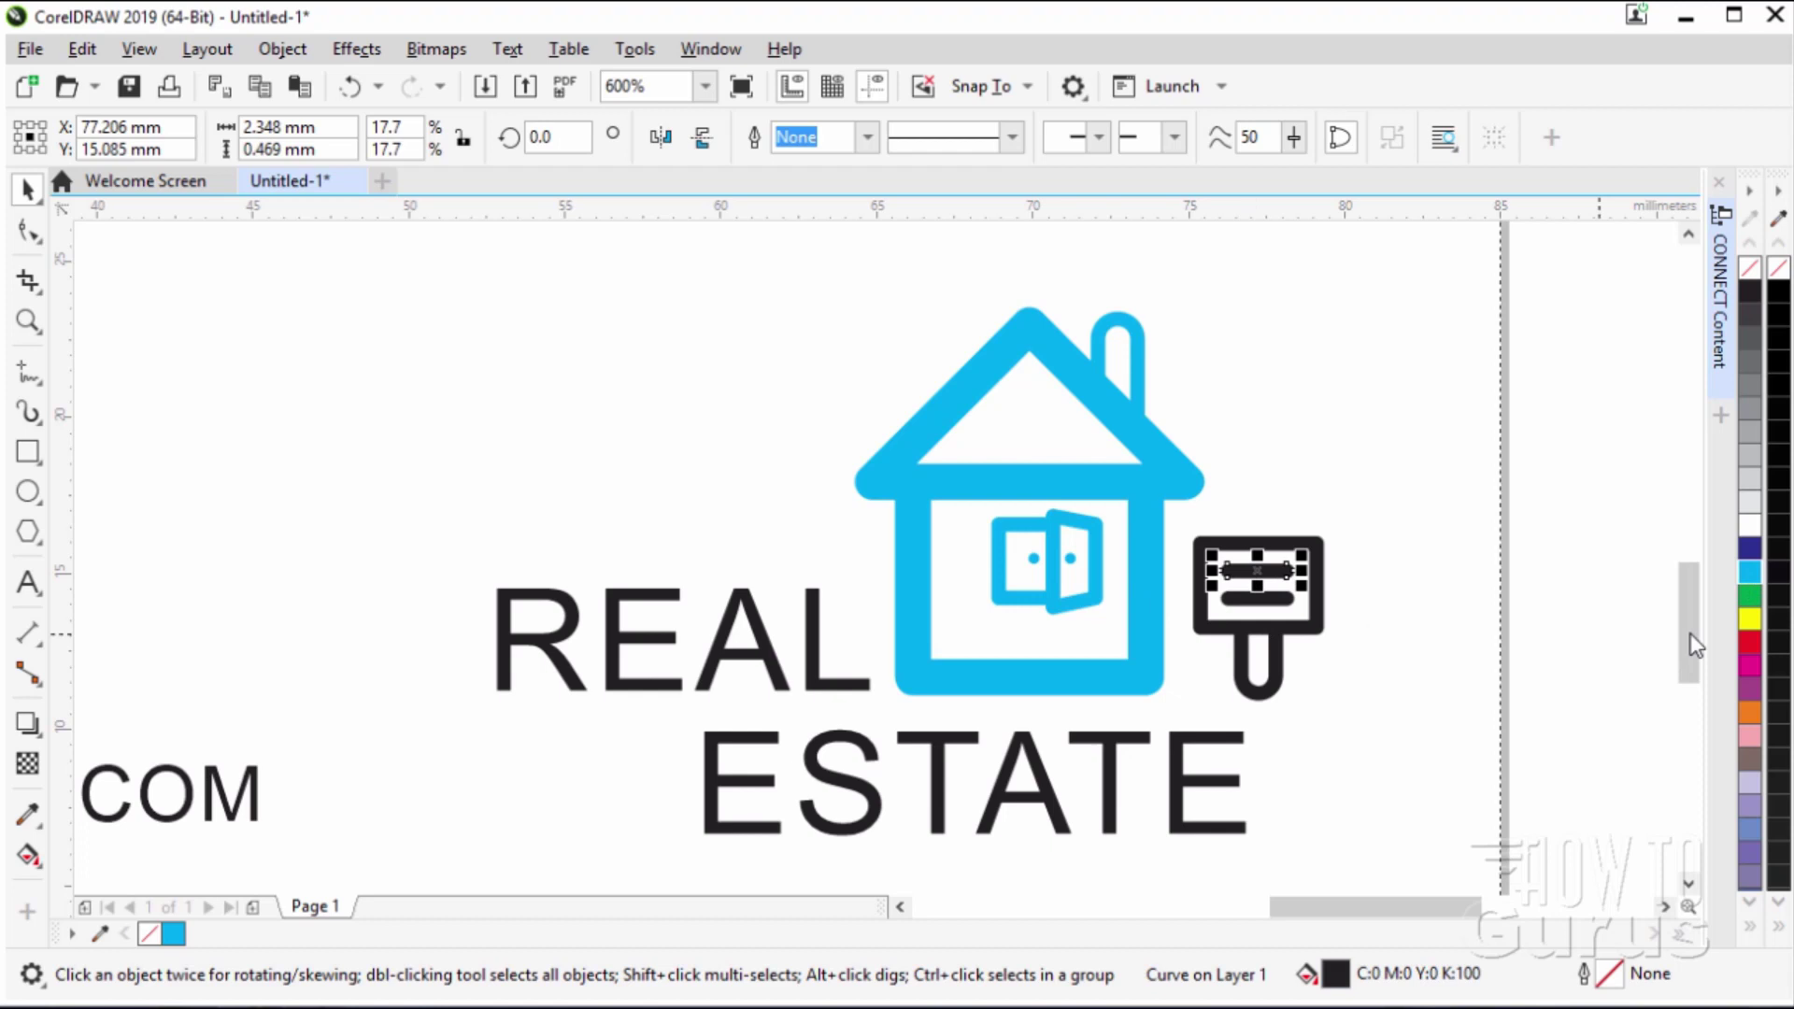
{"action": "left_click", "coordinate": [1748, 572]}
{"action": "left_click", "coordinate": [1286, 603]}
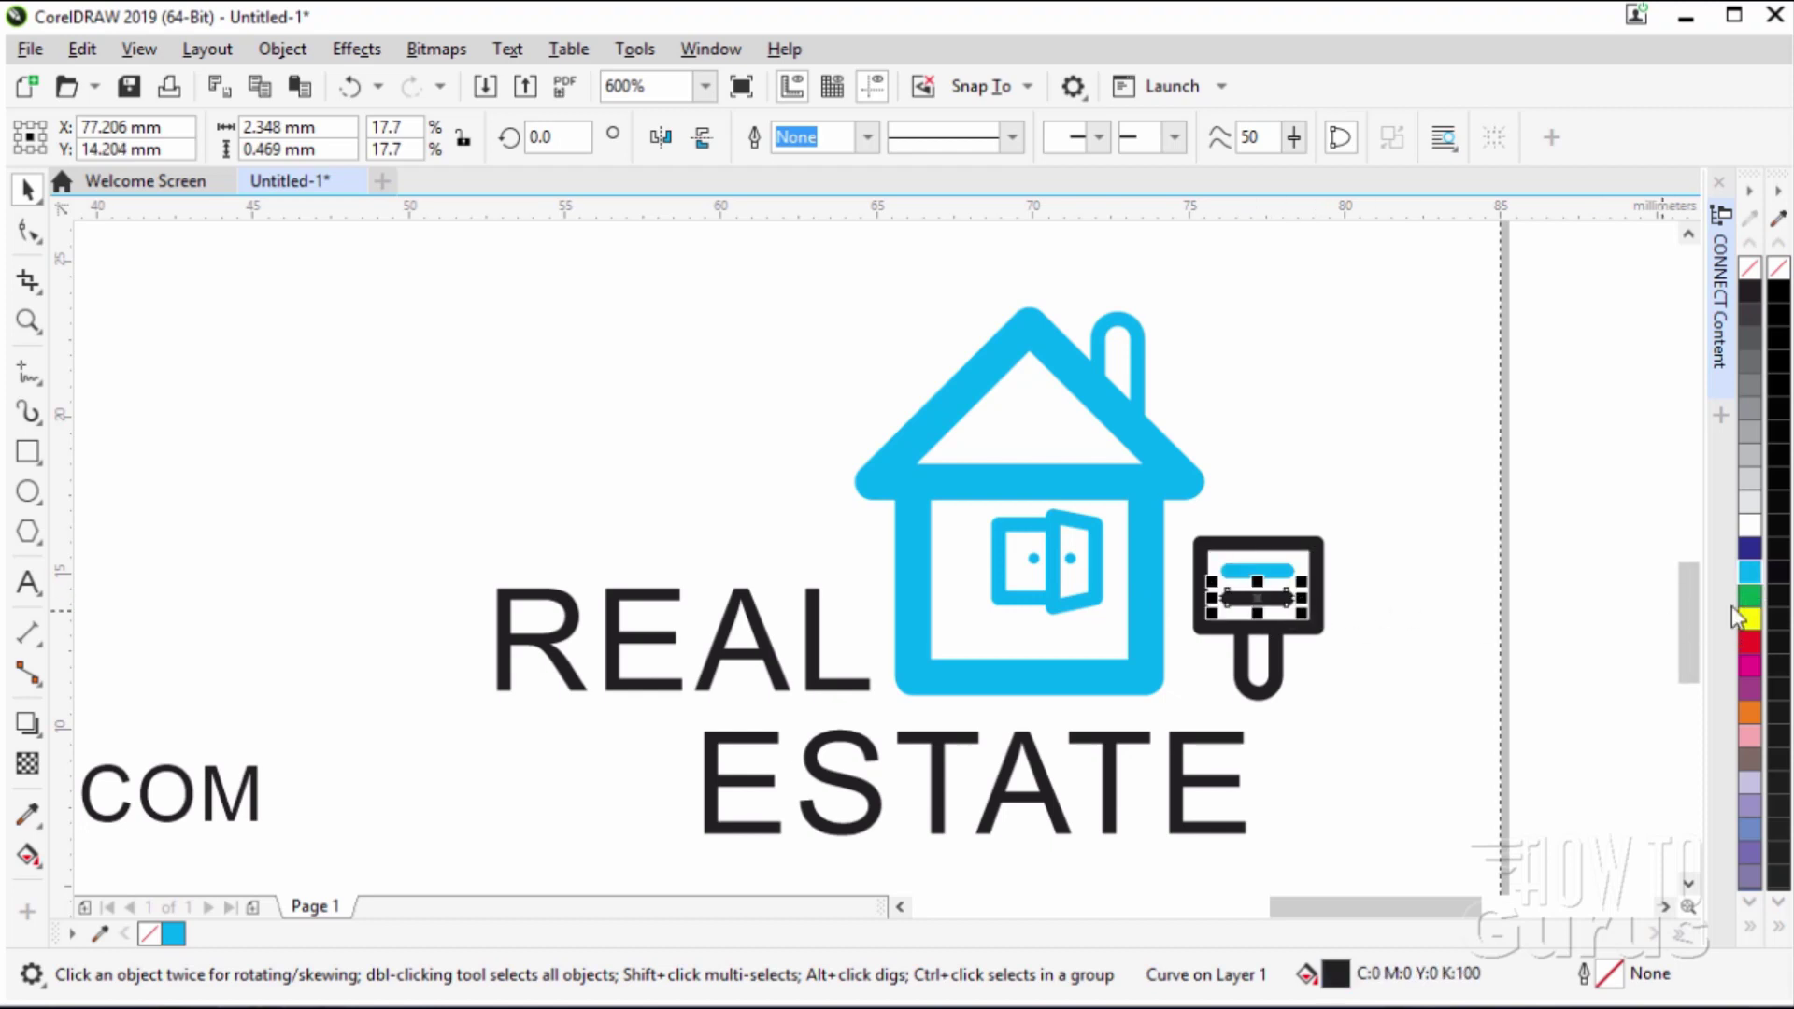
{"action": "left_click", "coordinate": [1748, 572]}
{"action": "left_click", "coordinate": [1321, 630]}
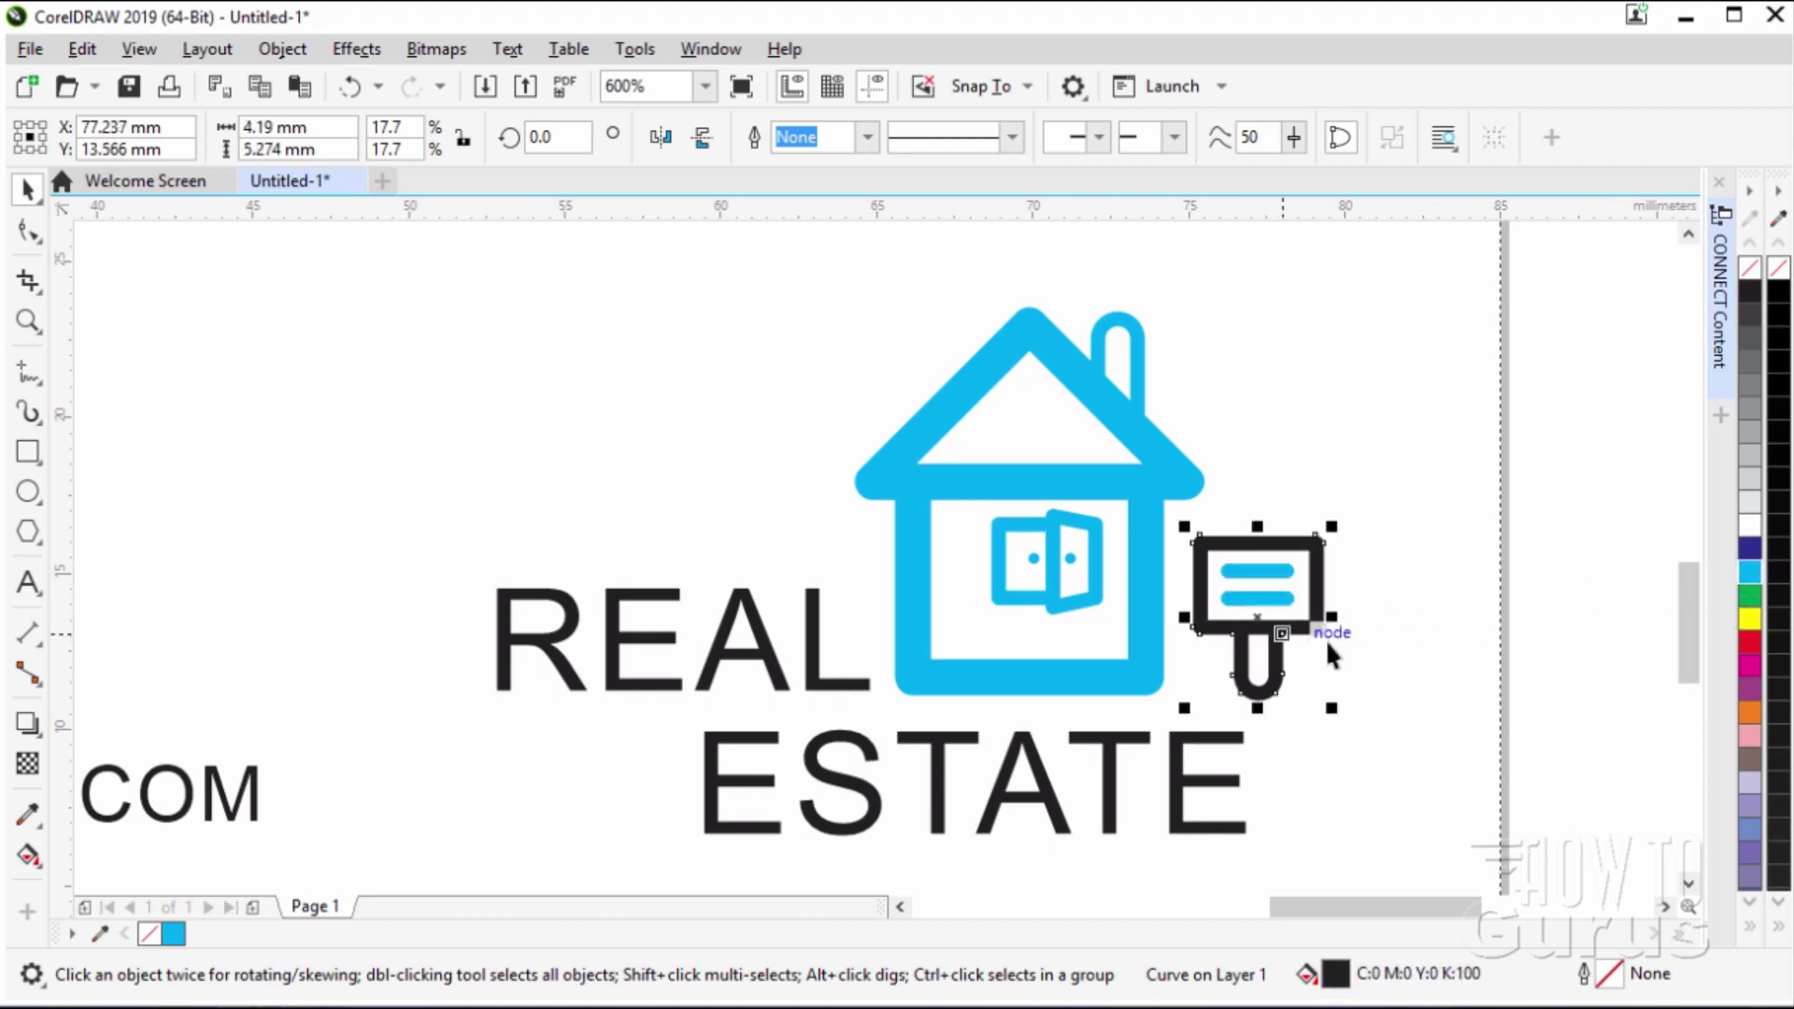
{"action": "left_click", "coordinate": [1749, 573]}
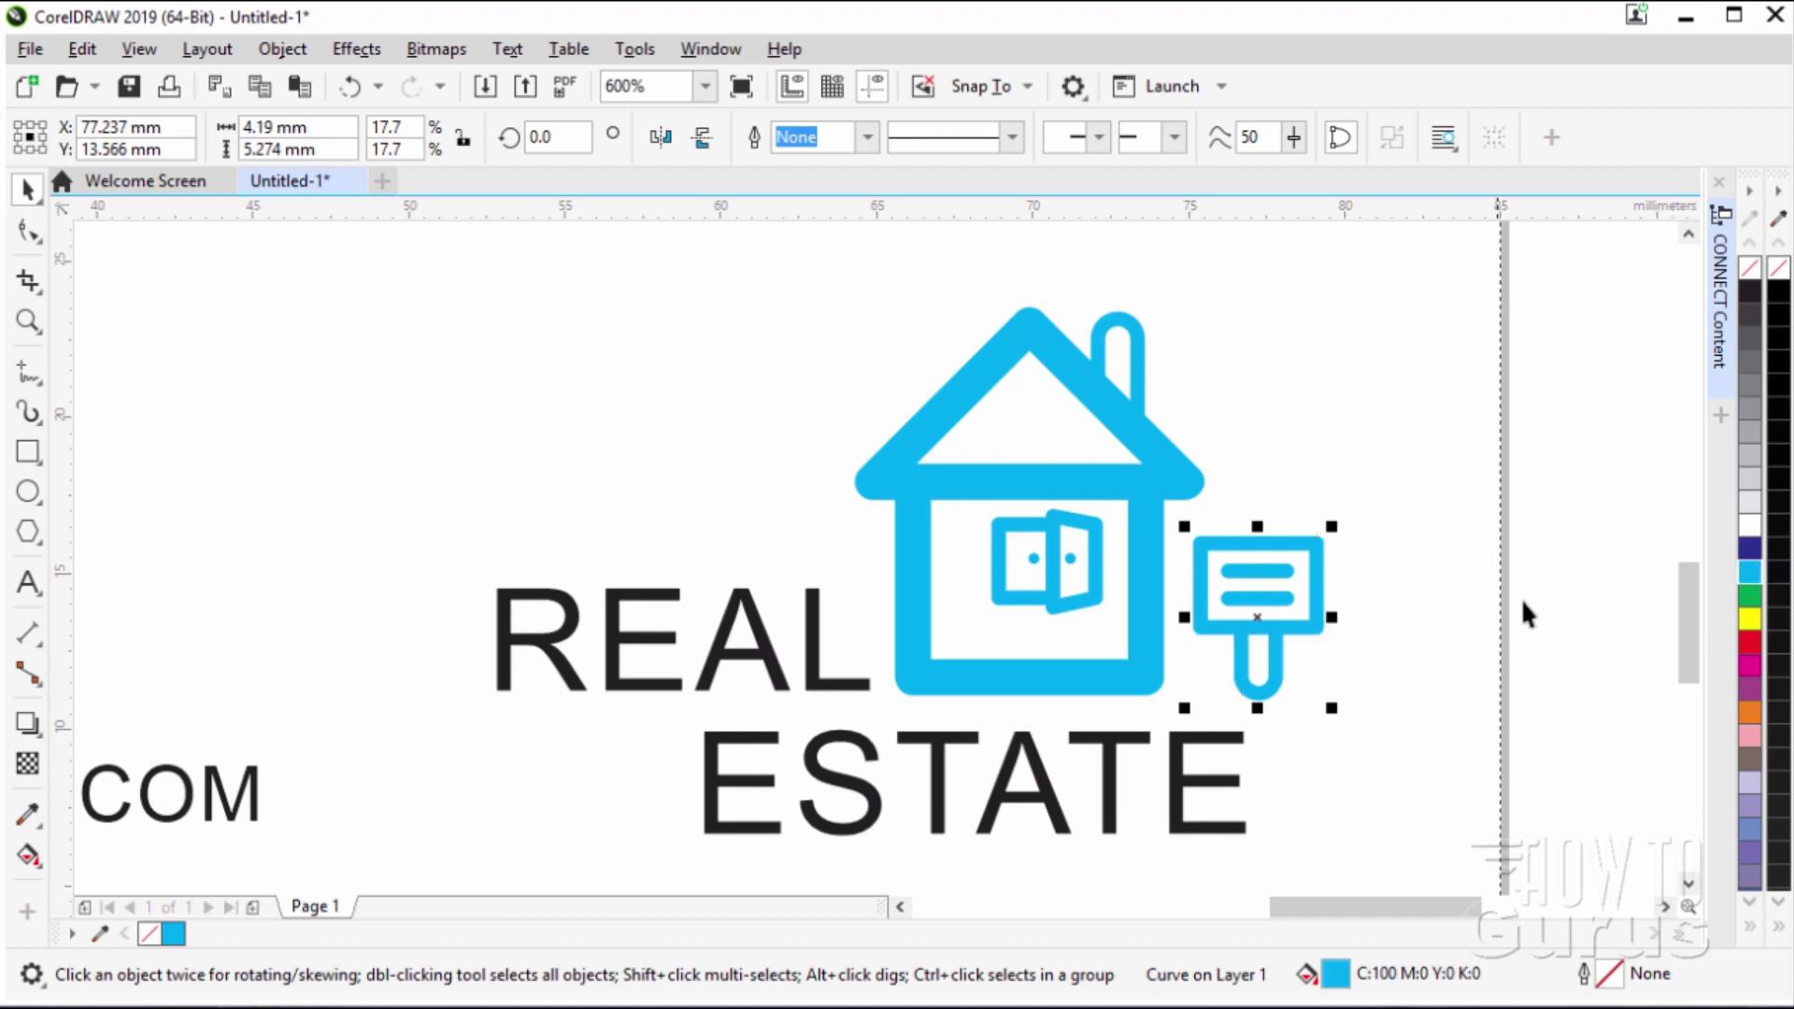
{"action": "left_click", "coordinate": [1566, 590]}
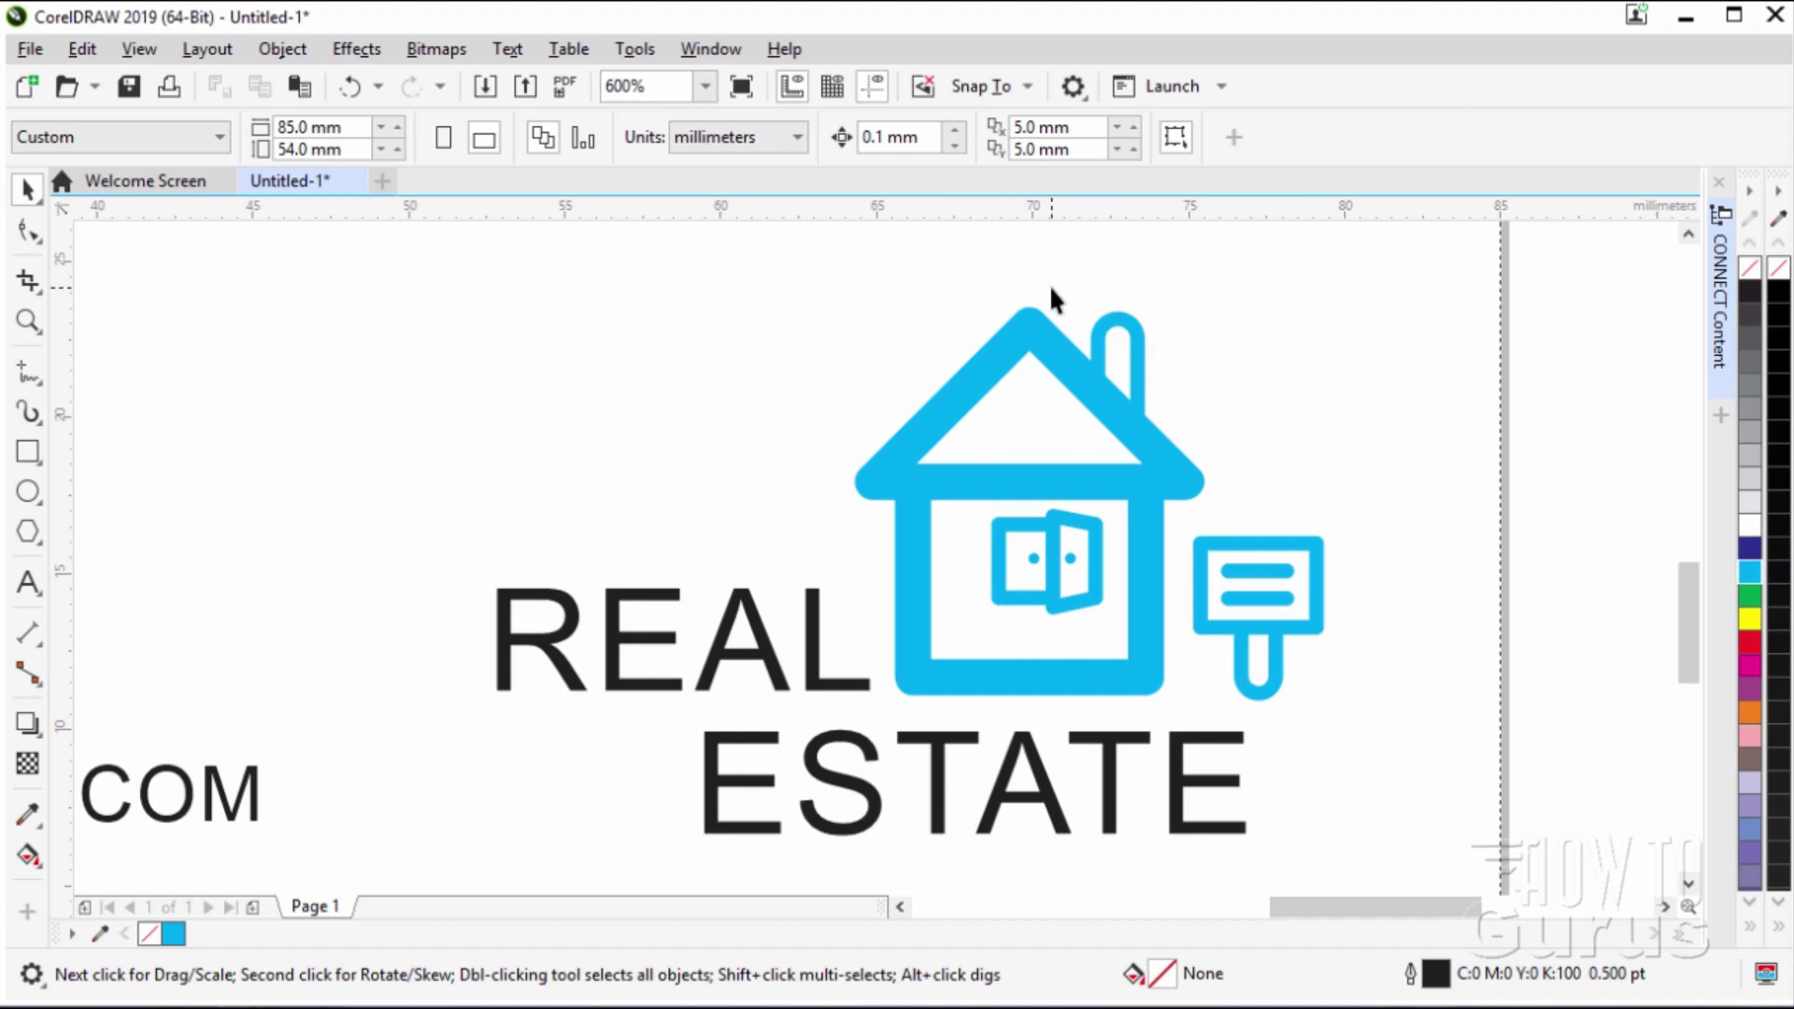
Marquee-select the cyan house-and-sign pieces and group them into a 15-object group.
{"action": "mouse_move", "coordinate": [1470, 273]}
{"action": "left_mouse_down"}
{"action": "mouse_move", "coordinate": [865, 744]}
{"action": "mouse_move", "coordinate": [822, 753]}
{"action": "left_mouse_up"}
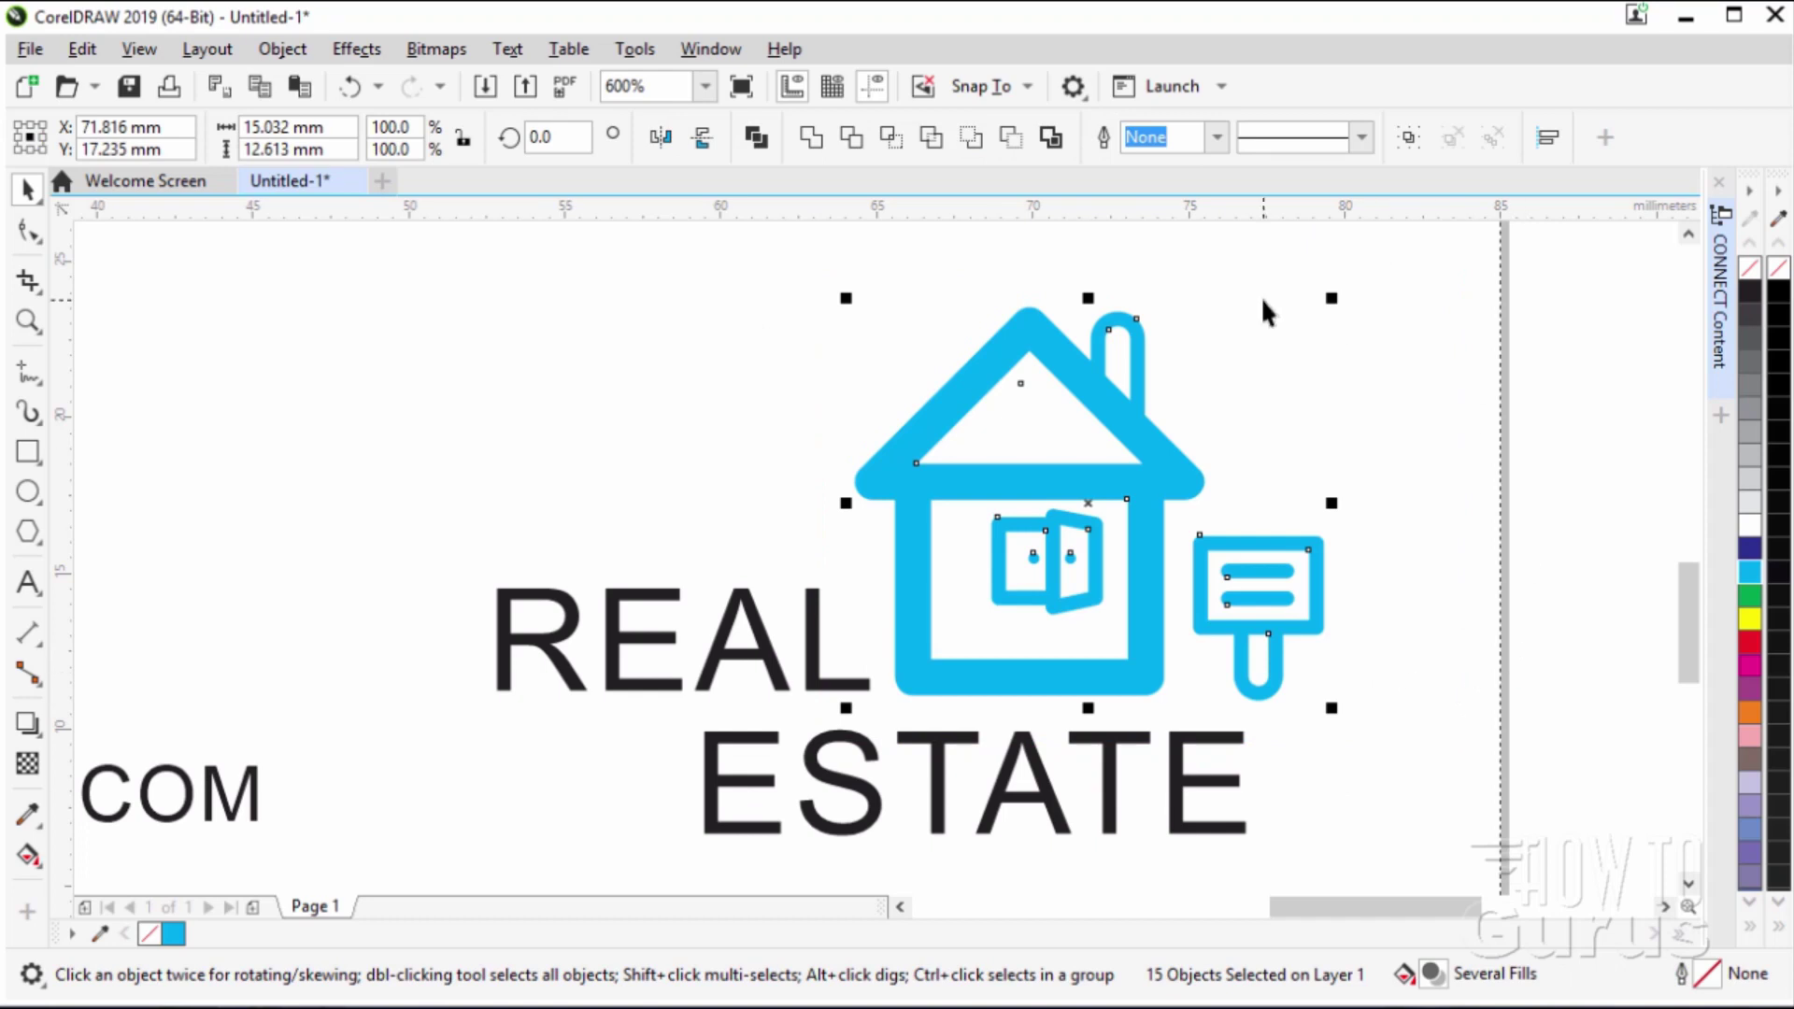
{"action": "right_click", "coordinate": [987, 485]}
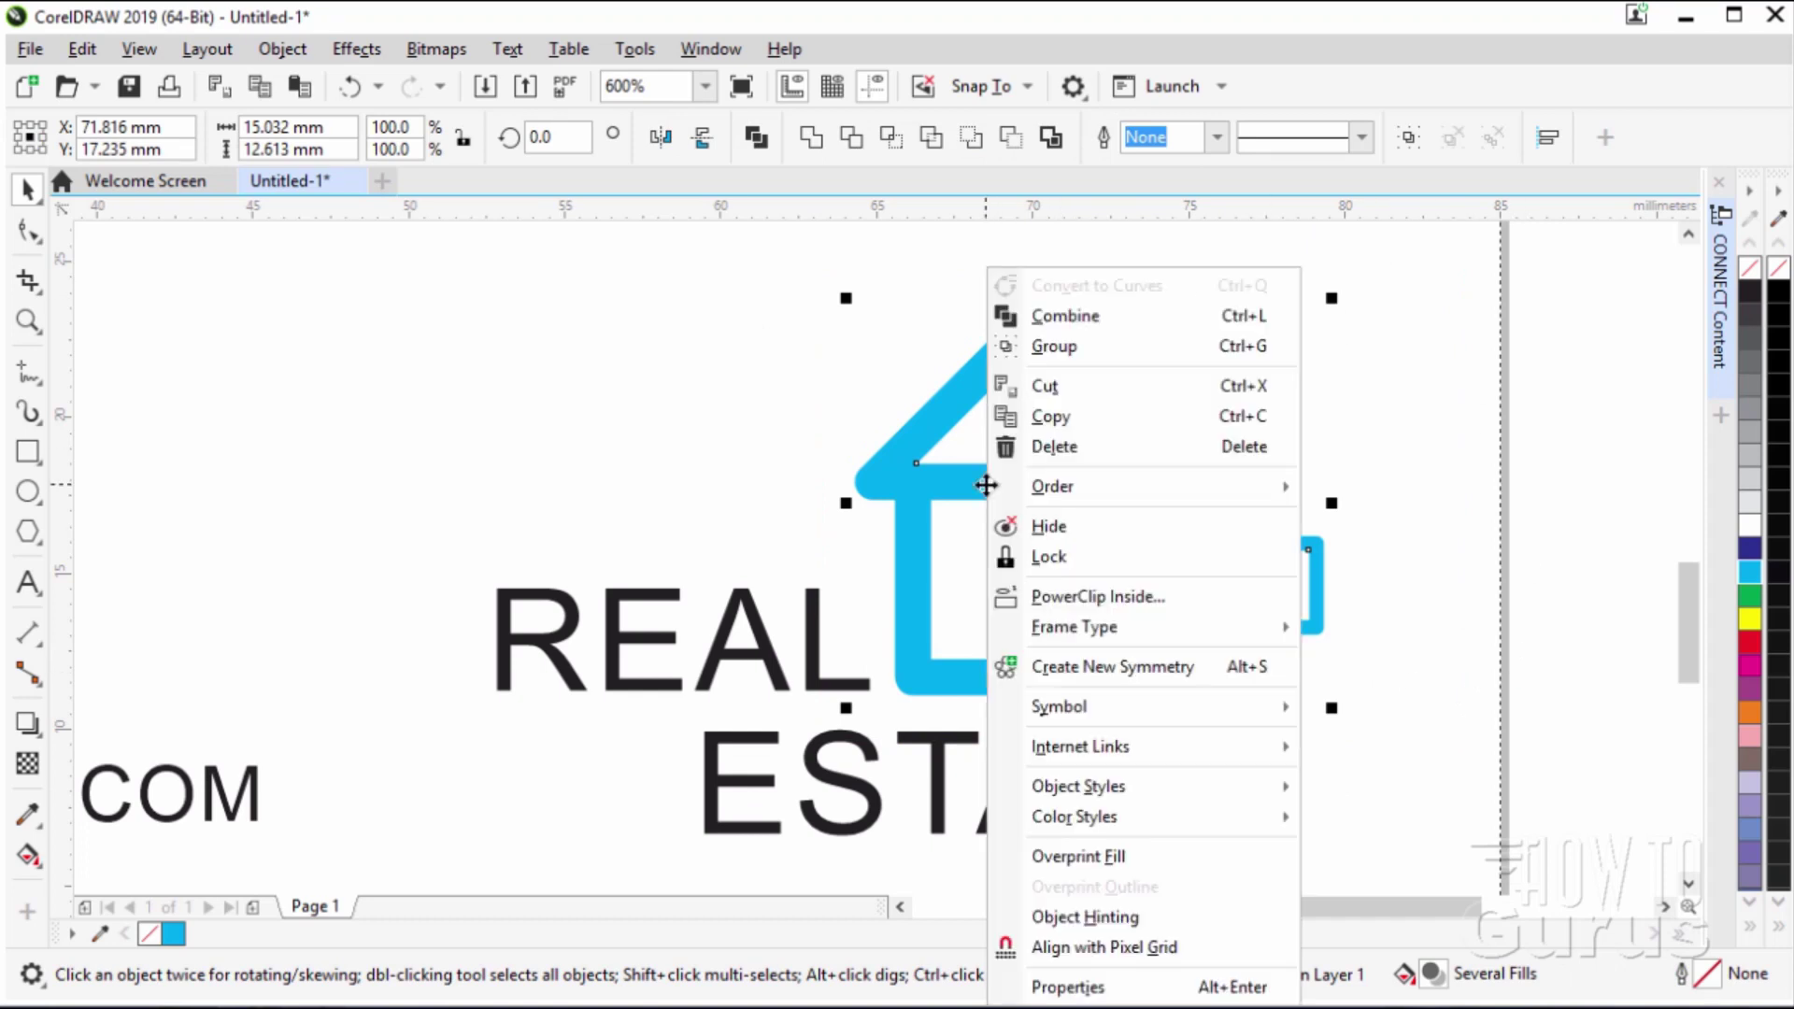
{"action": "left_click", "coordinate": [1074, 344]}
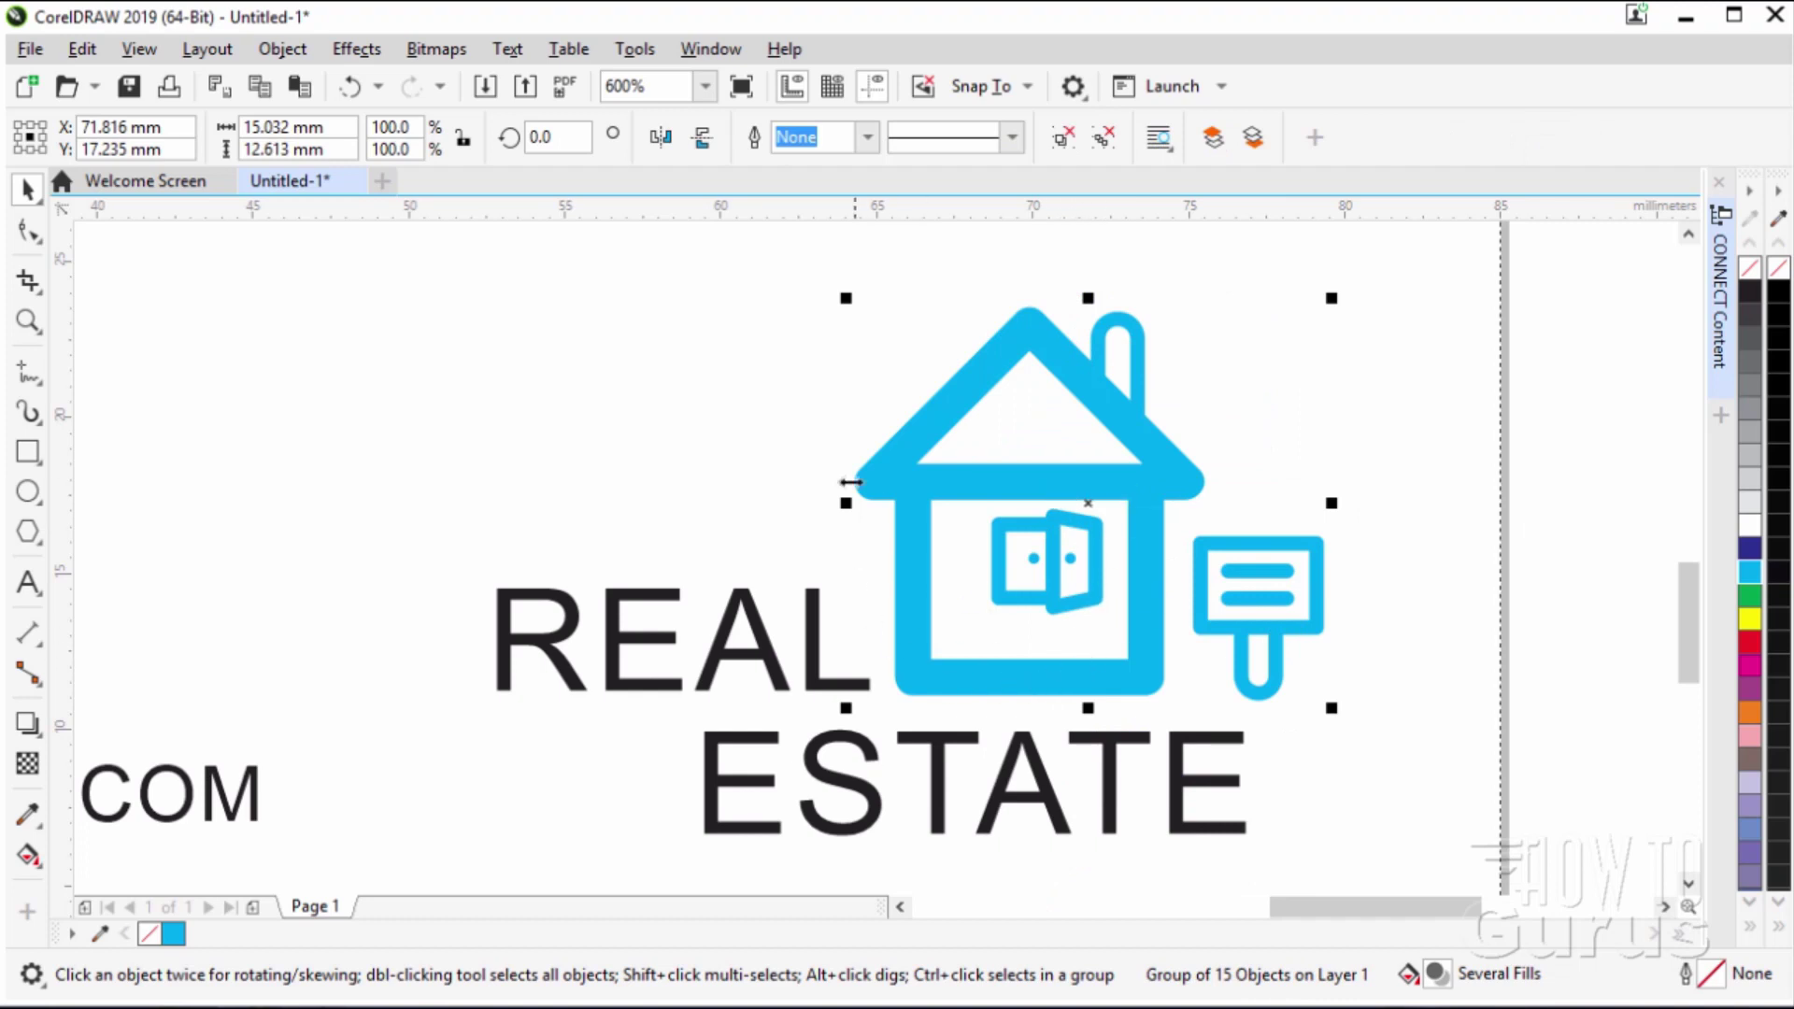
{"action": "scroll", "coordinate": [683, 497], "scroll_direction": "down", "scroll_amount": 2}
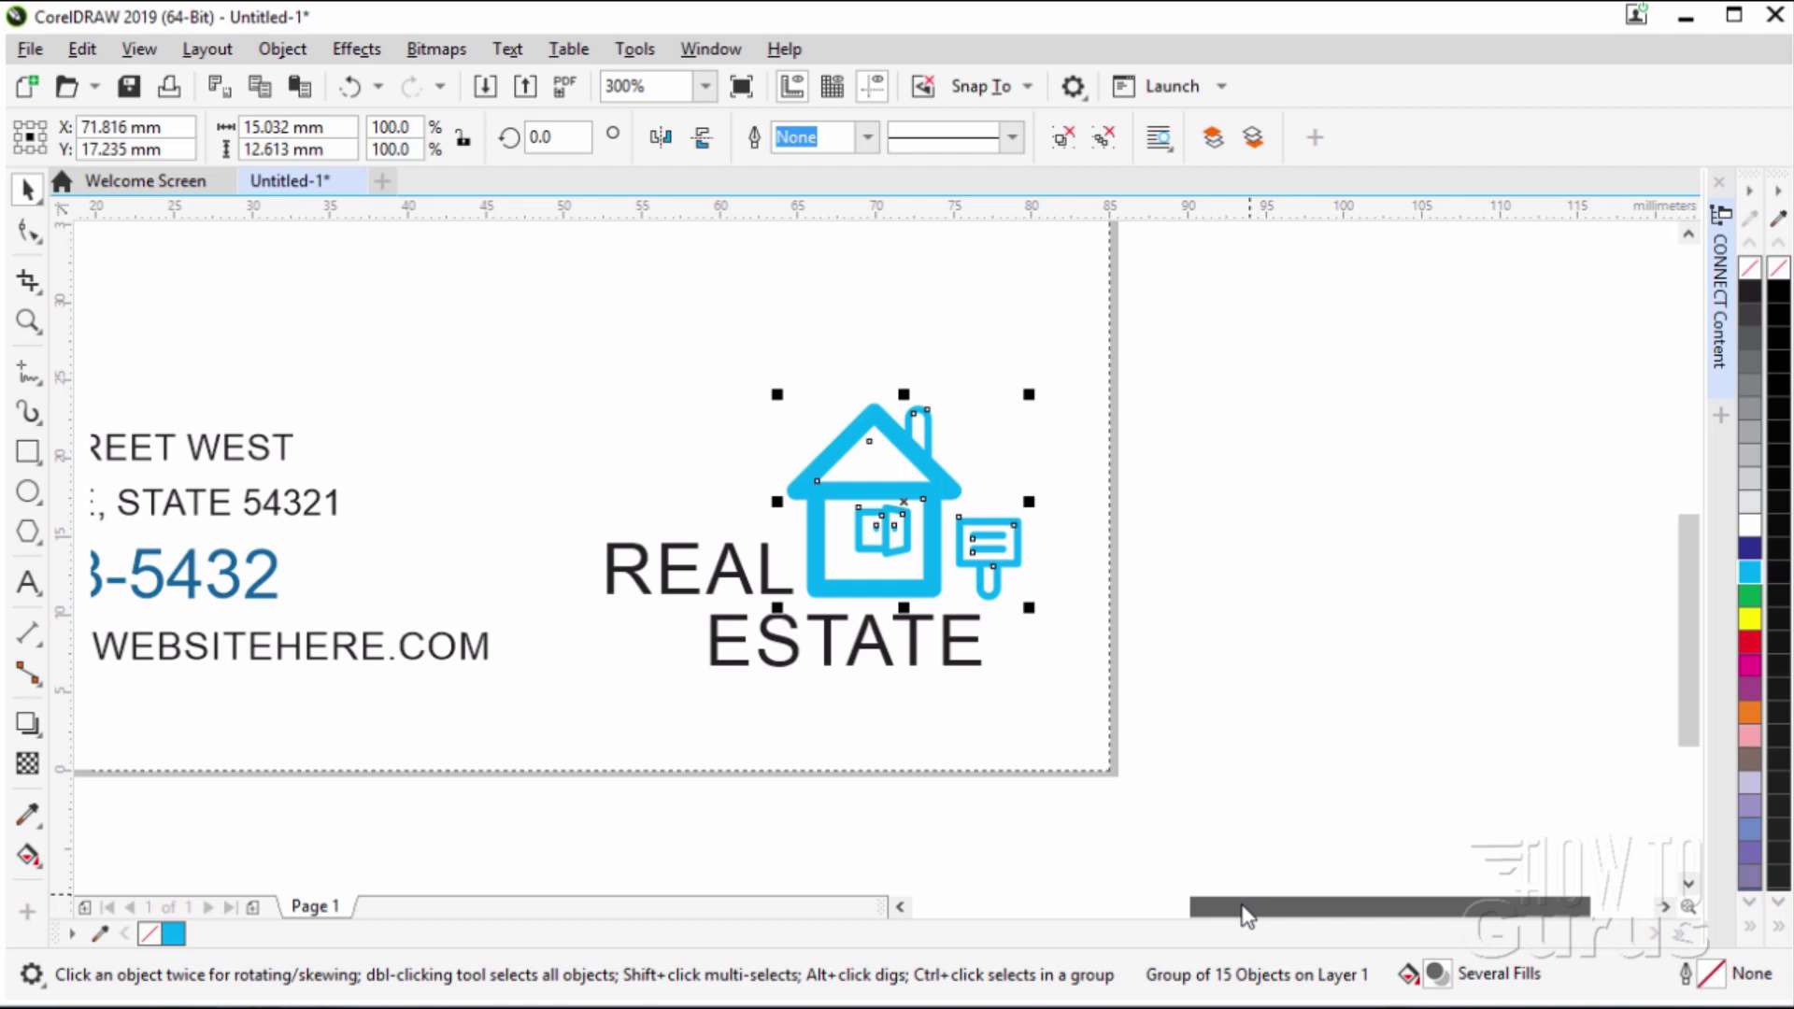
{"action": "left_click_drag", "start_coordinate": [1246, 914], "coordinate": [1188, 914]}
{"action": "left_click", "coordinate": [991, 724]}
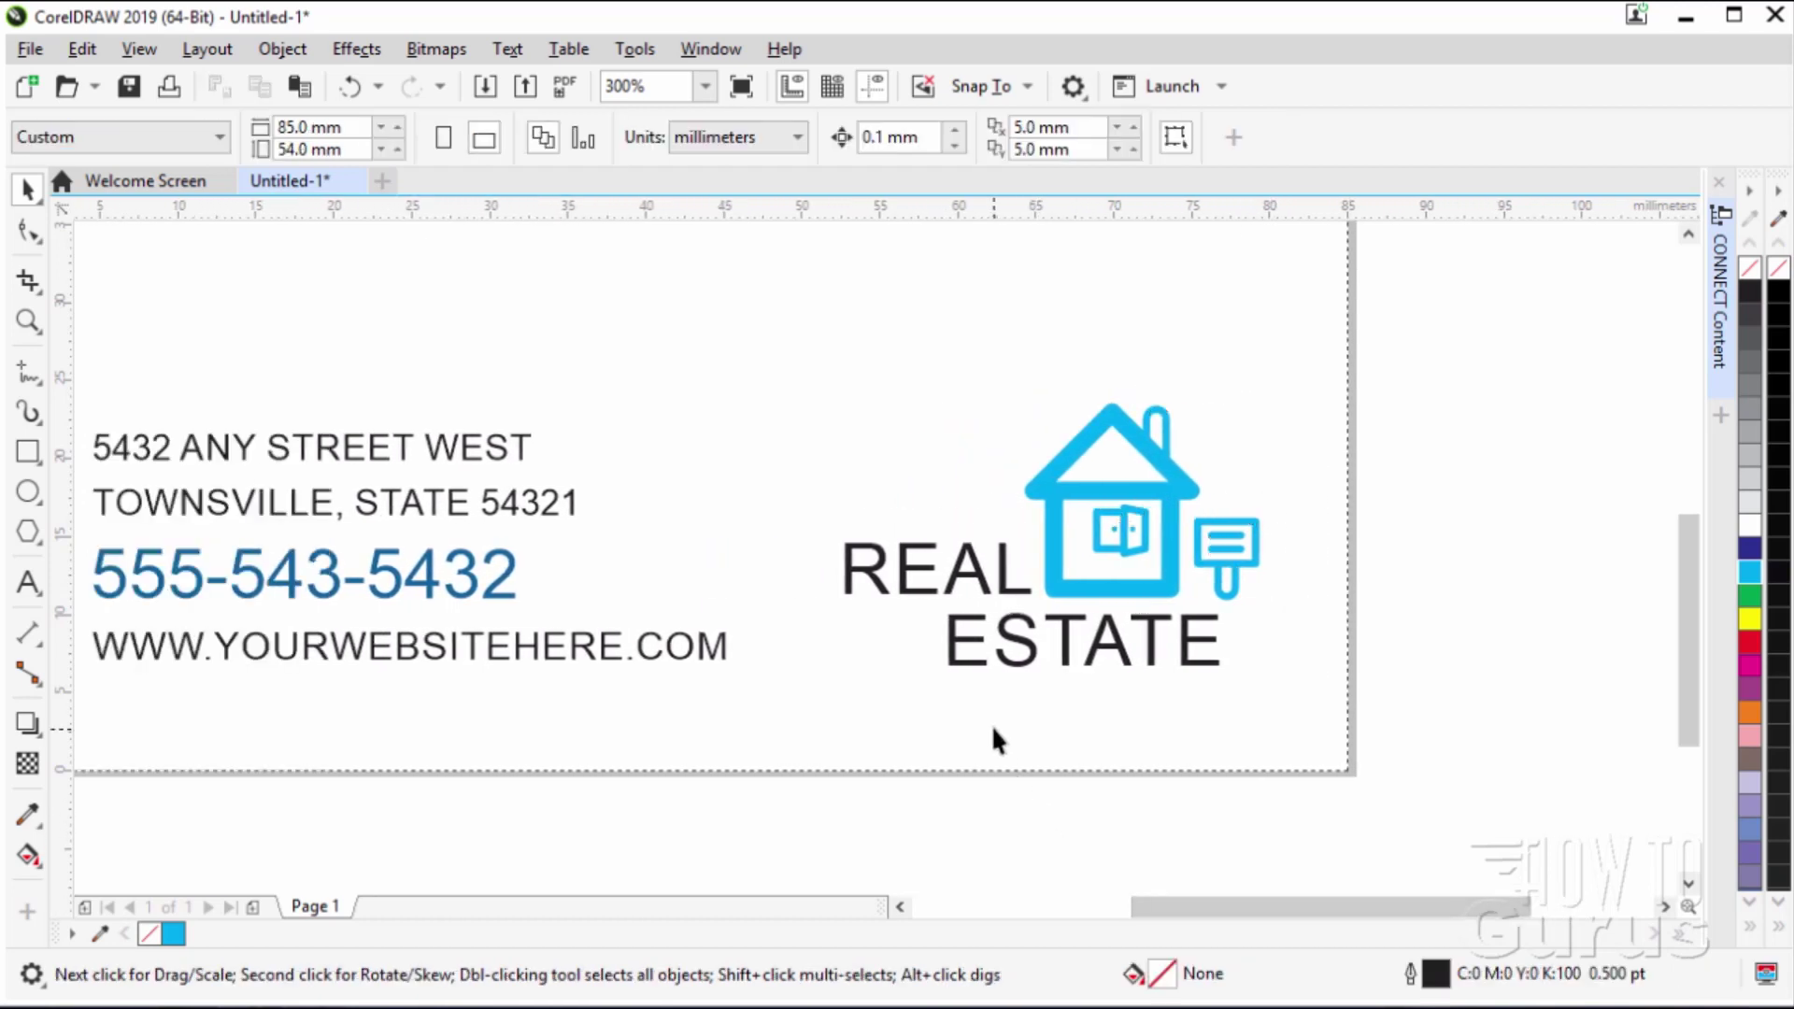
Copy and paste the ESTATE text, then nudge the copy up above the house logo.
{"action": "left_click", "coordinate": [1020, 659]}
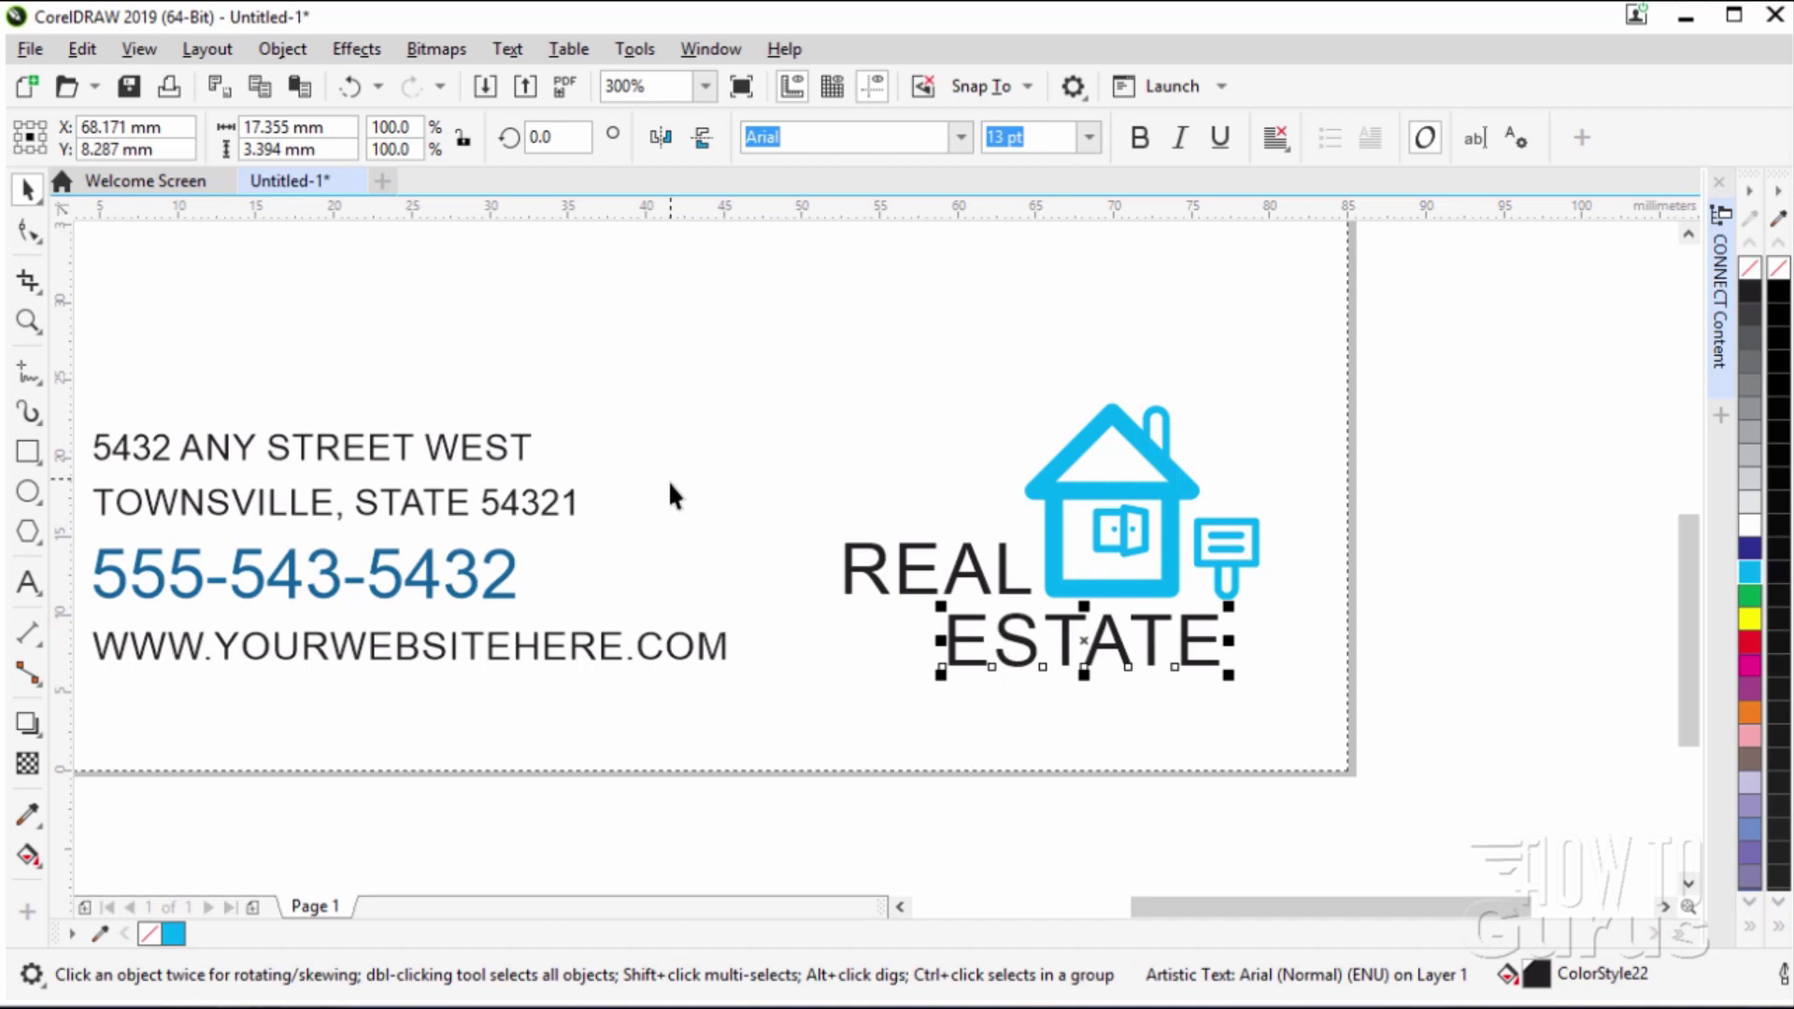
{"action": "left_click", "coordinate": [84, 50]}
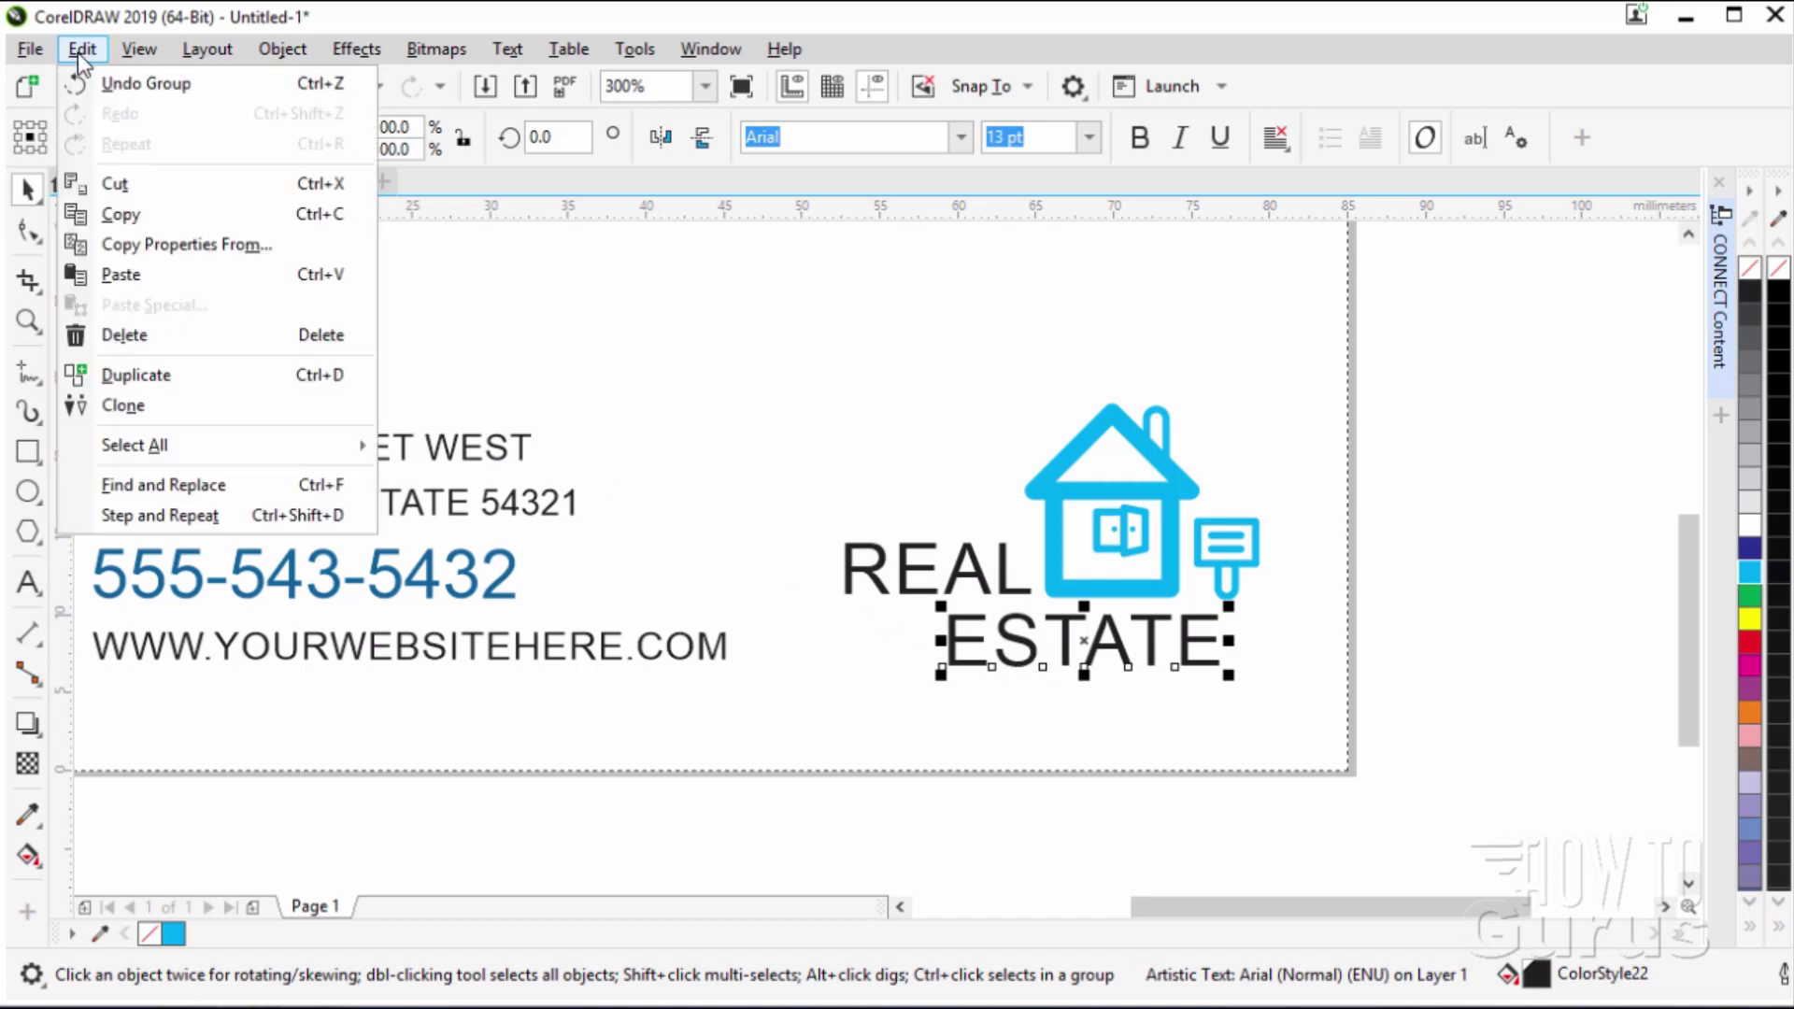
{"action": "left_click", "coordinate": [116, 214]}
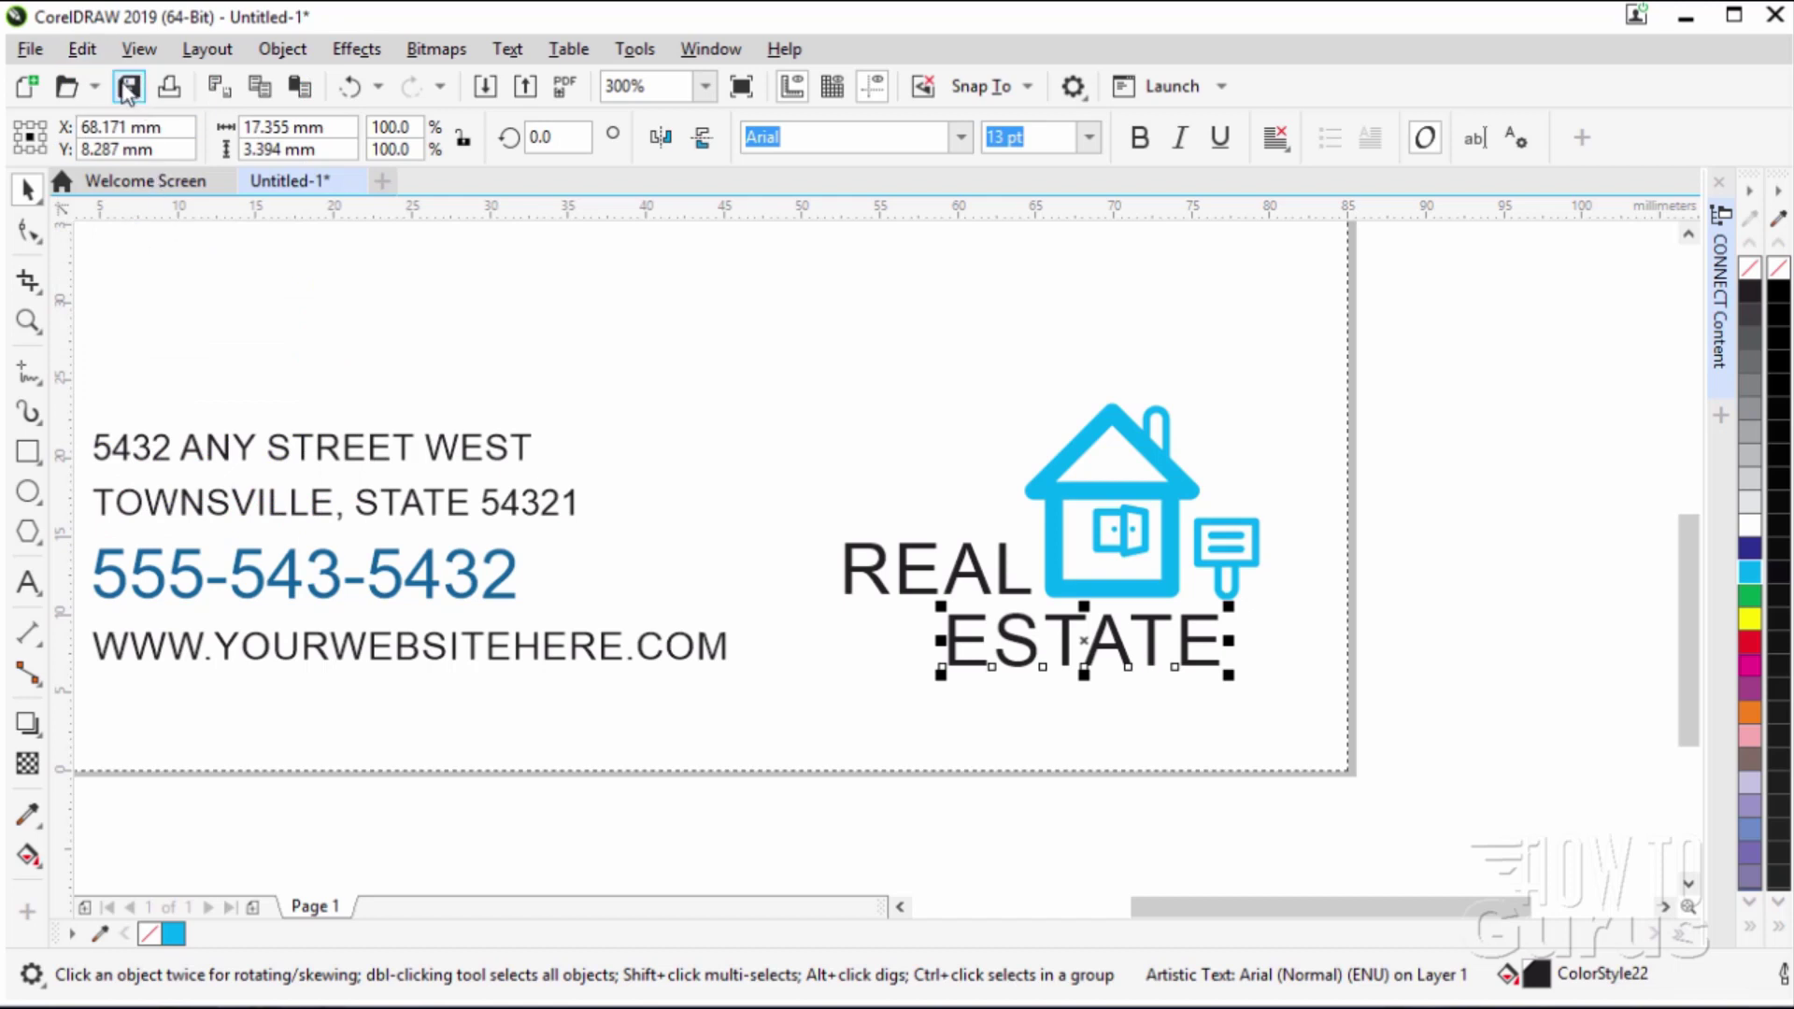
{"action": "left_click", "coordinate": [85, 51]}
{"action": "left_click", "coordinate": [120, 275]}
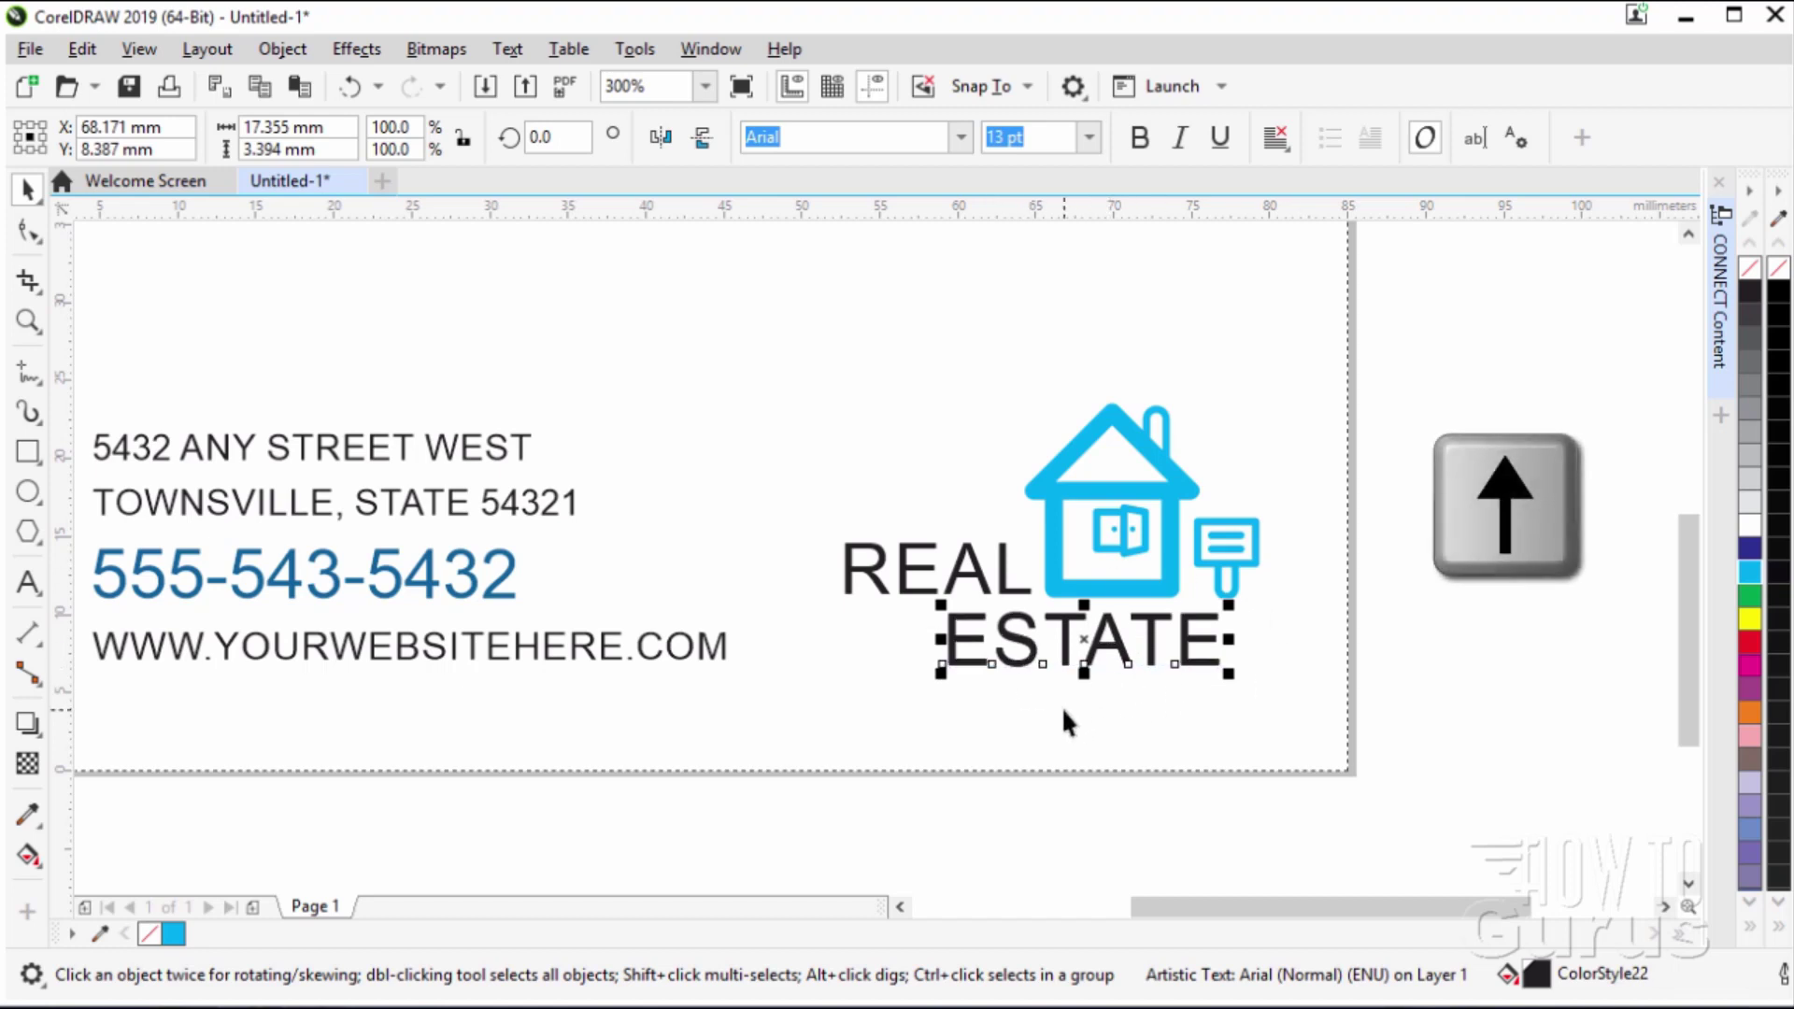
{"action": "key", "text": "Up"}
{"action": "key", "text": "Up"}
{"action": "key", "text": "Up"}
{"action": "key", "text": "Up"}
{"action": "key", "text": "Up"}
{"action": "key", "text": "Up"}
{"action": "key", "text": "Up"}
{"action": "key", "text": "Up"}
{"action": "key", "text": "Up"}
{"action": "key", "text": "Up"}
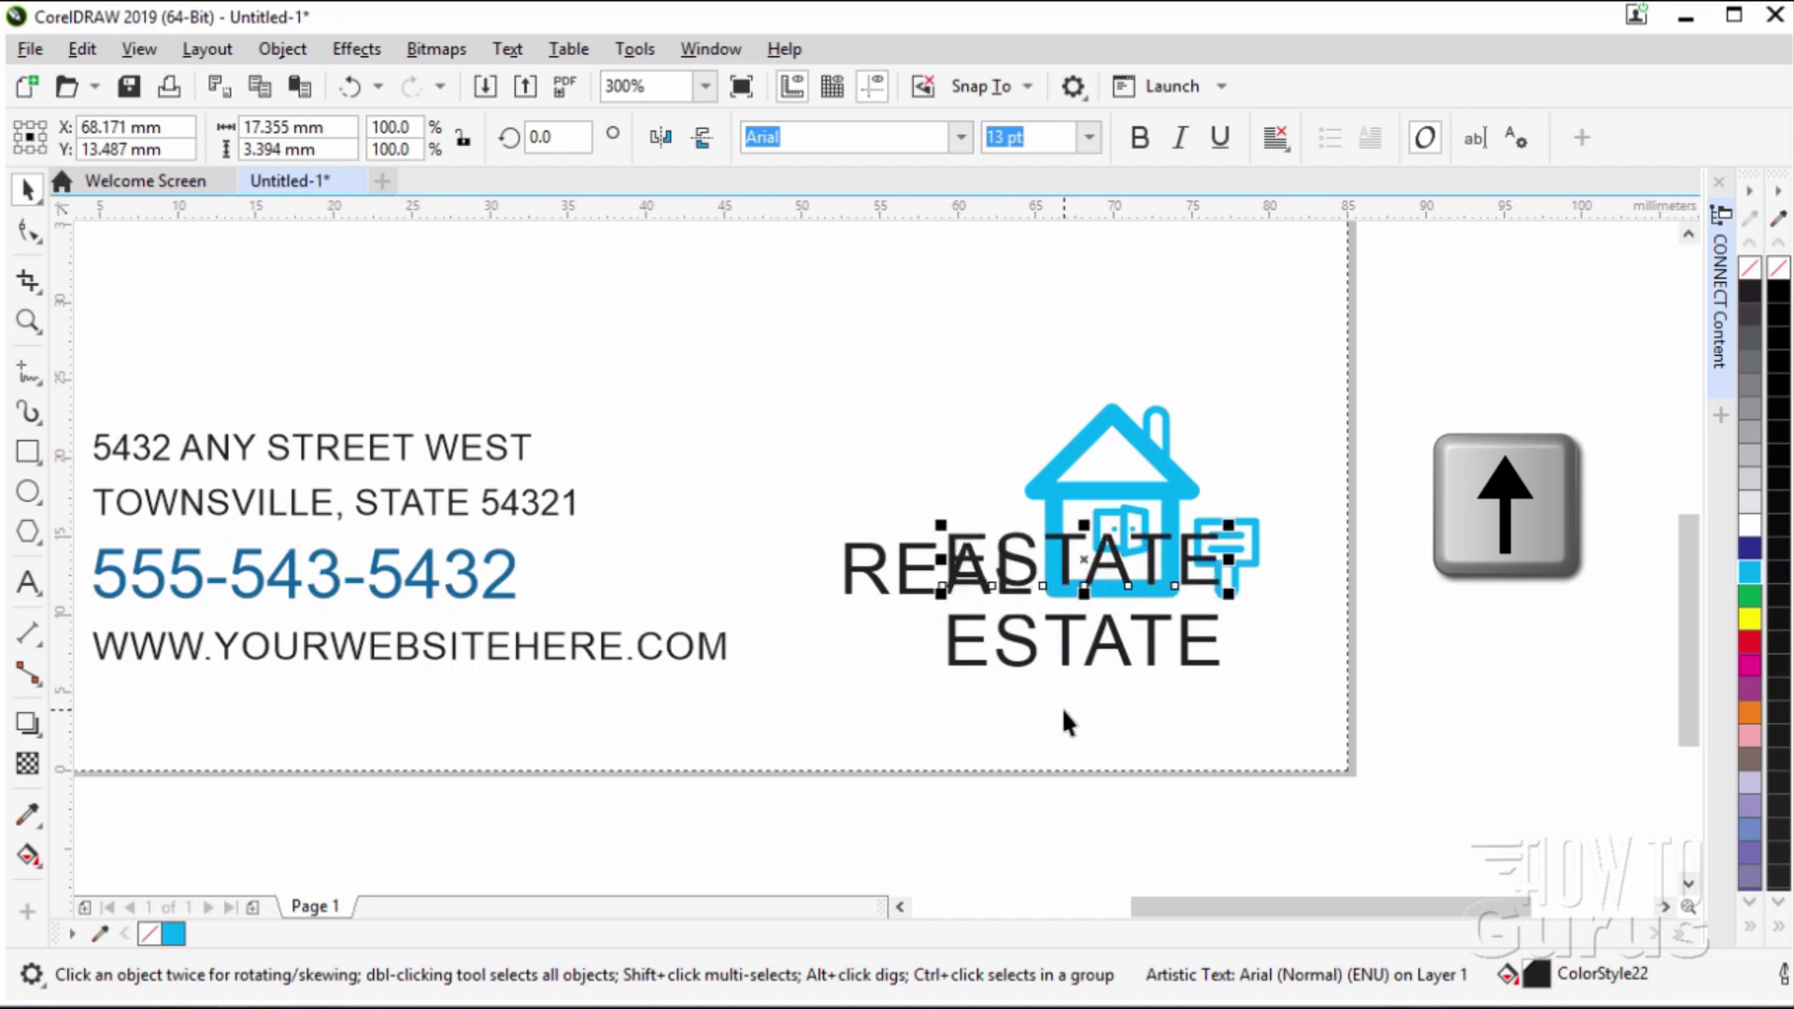
{"action": "key", "text": "Up"}
{"action": "key", "text": "Up"}
{"action": "key", "text": "Up"}
{"action": "key", "text": "Up"}
{"action": "key", "text": "Up"}
{"action": "key", "text": "Up"}
{"action": "key", "text": "Up"}
{"action": "key", "text": "Up"}
{"action": "key", "text": "Up"}
{"action": "key", "text": "Up"}
{"action": "key", "text": "Up"}
{"action": "key", "text": "Up"}
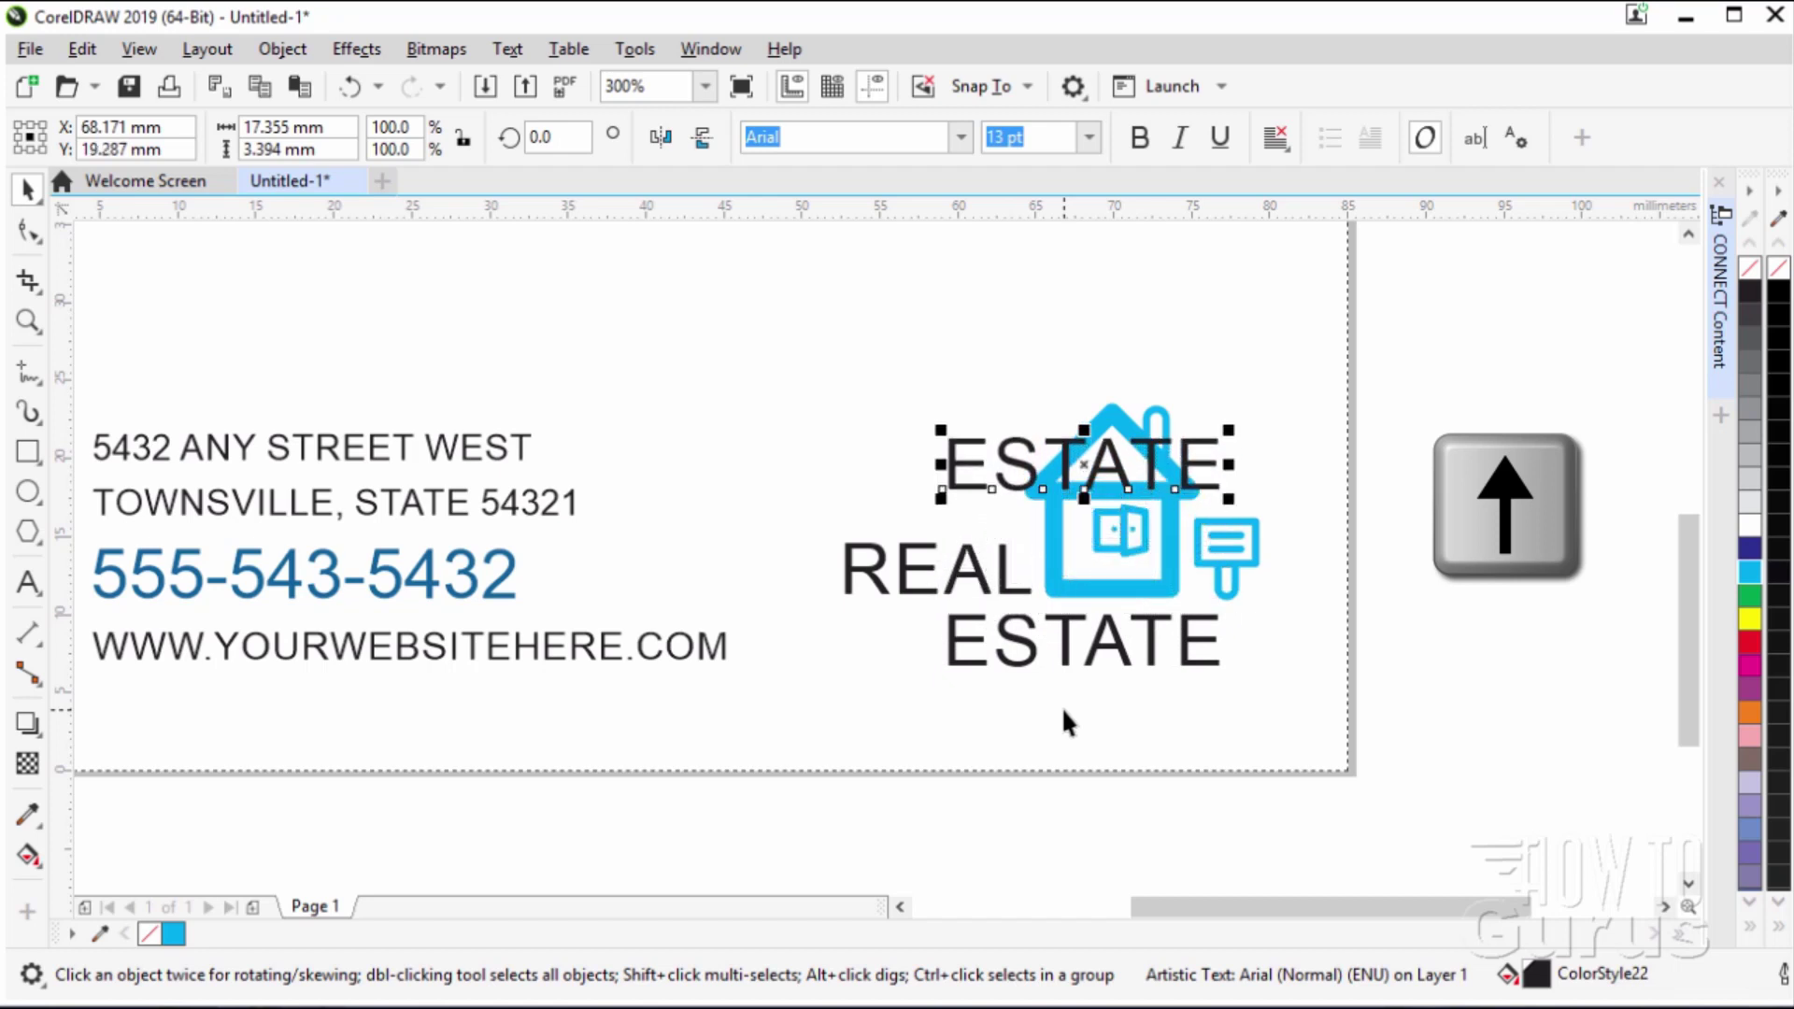
{"action": "key", "text": "Up"}
{"action": "key", "text": "Up"}
{"action": "key", "text": "Up"}
{"action": "key", "text": "Up"}
{"action": "key", "text": "Up"}
{"action": "key", "text": "Up"}
{"action": "key", "text": "Up"}
{"action": "key", "text": "Up"}
{"action": "key", "text": "Up"}
{"action": "key", "text": "Up"}
{"action": "key", "text": "Up"}
{"action": "key", "text": "Up"}
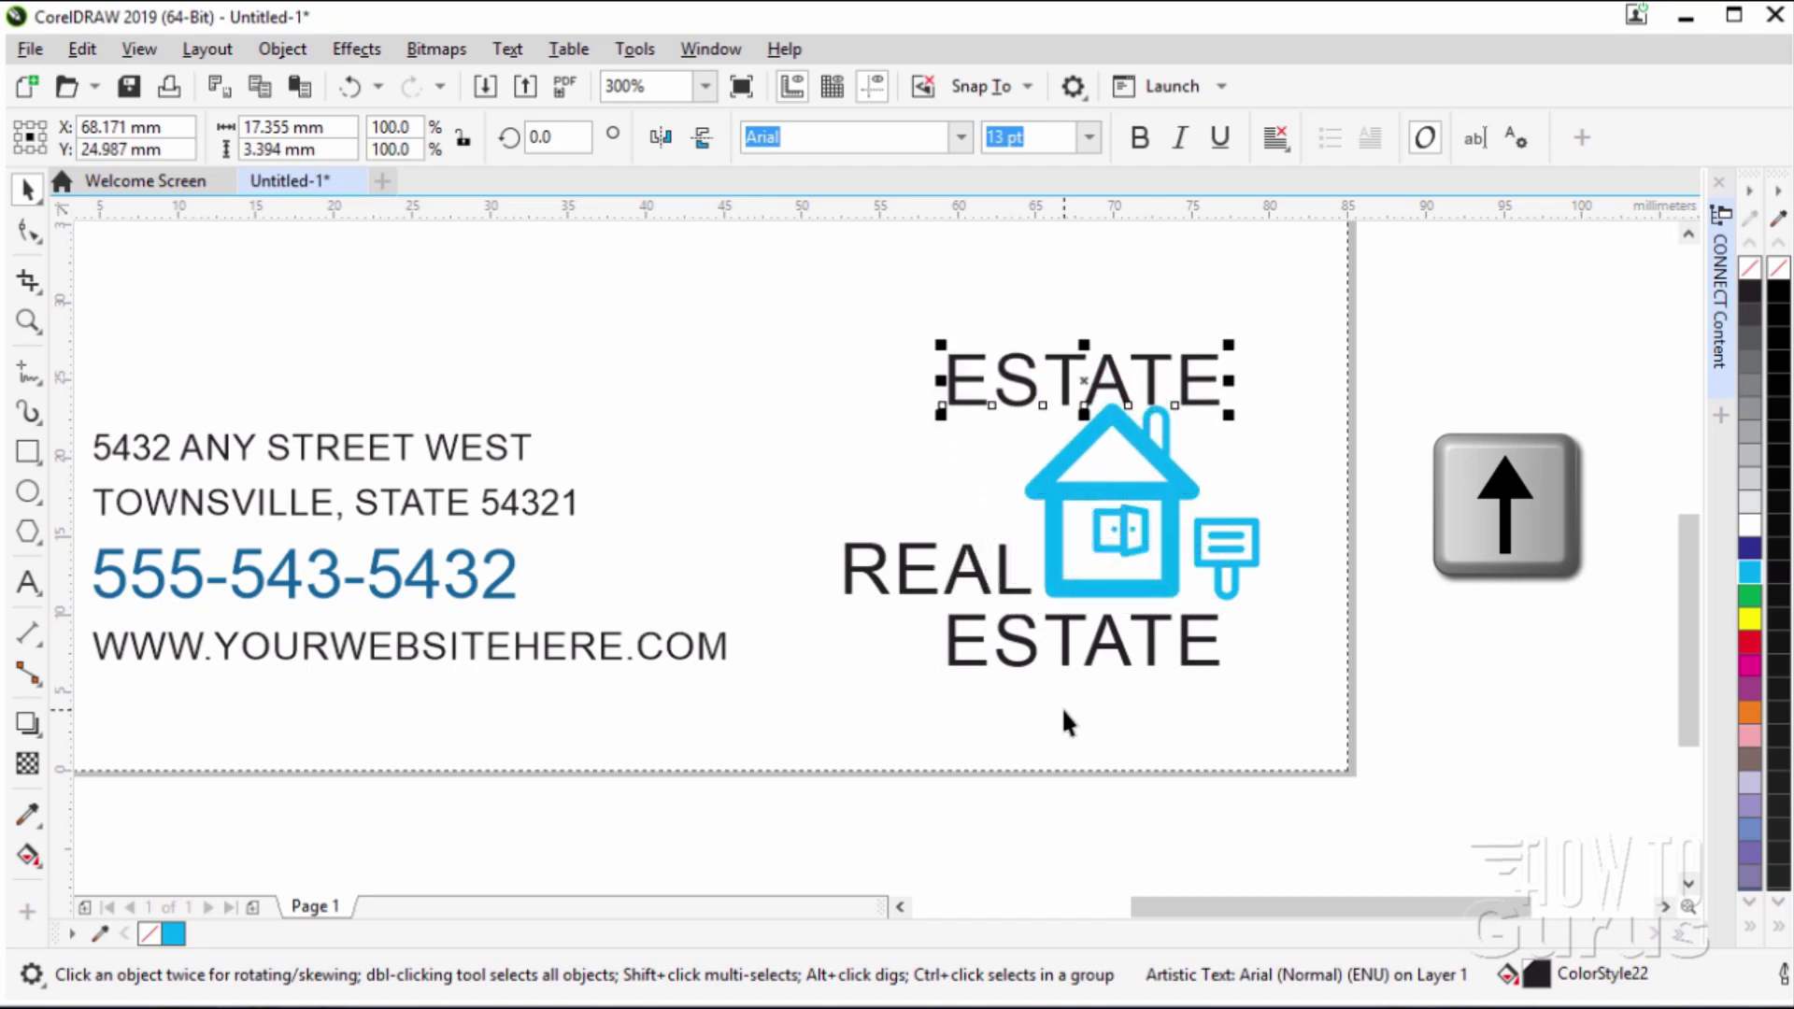
{"action": "key", "text": "Up"}
{"action": "key", "text": "Up"}
{"action": "key", "text": "Up"}
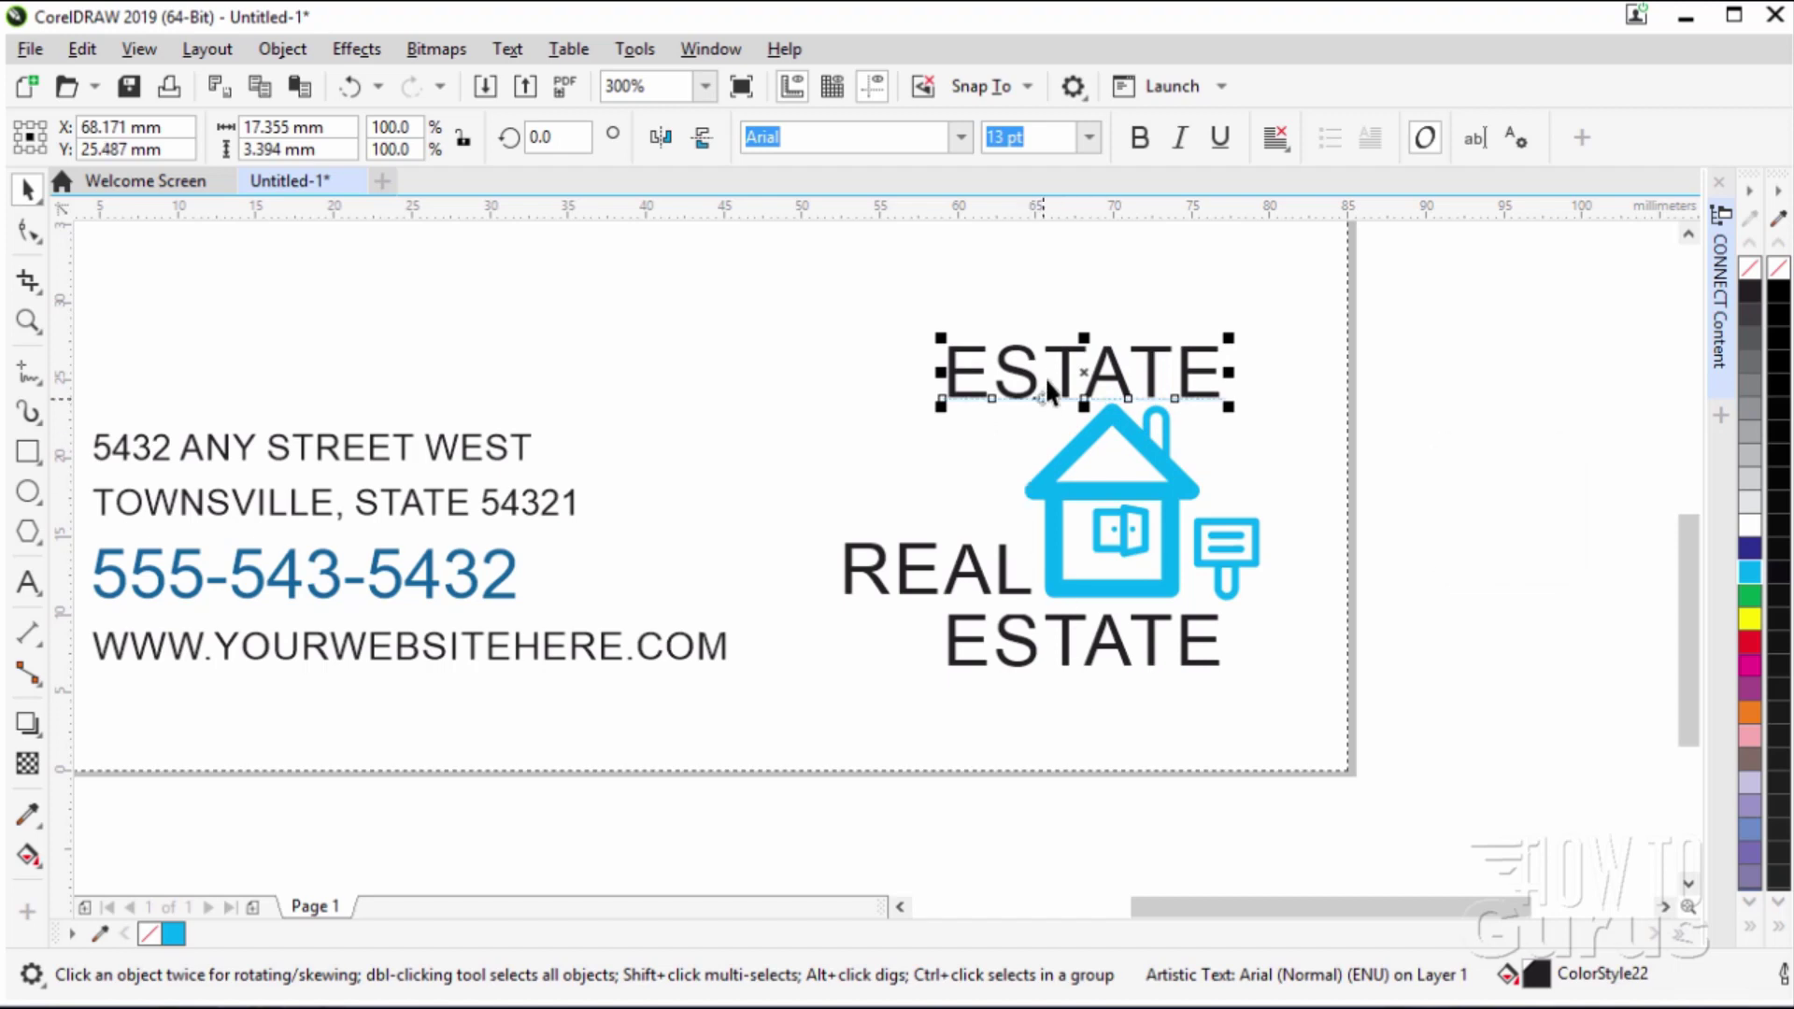
Select the word ESTATE in the top copy for editing.
{"action": "left_click", "coordinate": [1056, 379]}
{"action": "key", "text": "F10"}
{"action": "left_click", "coordinate": [987, 381]}
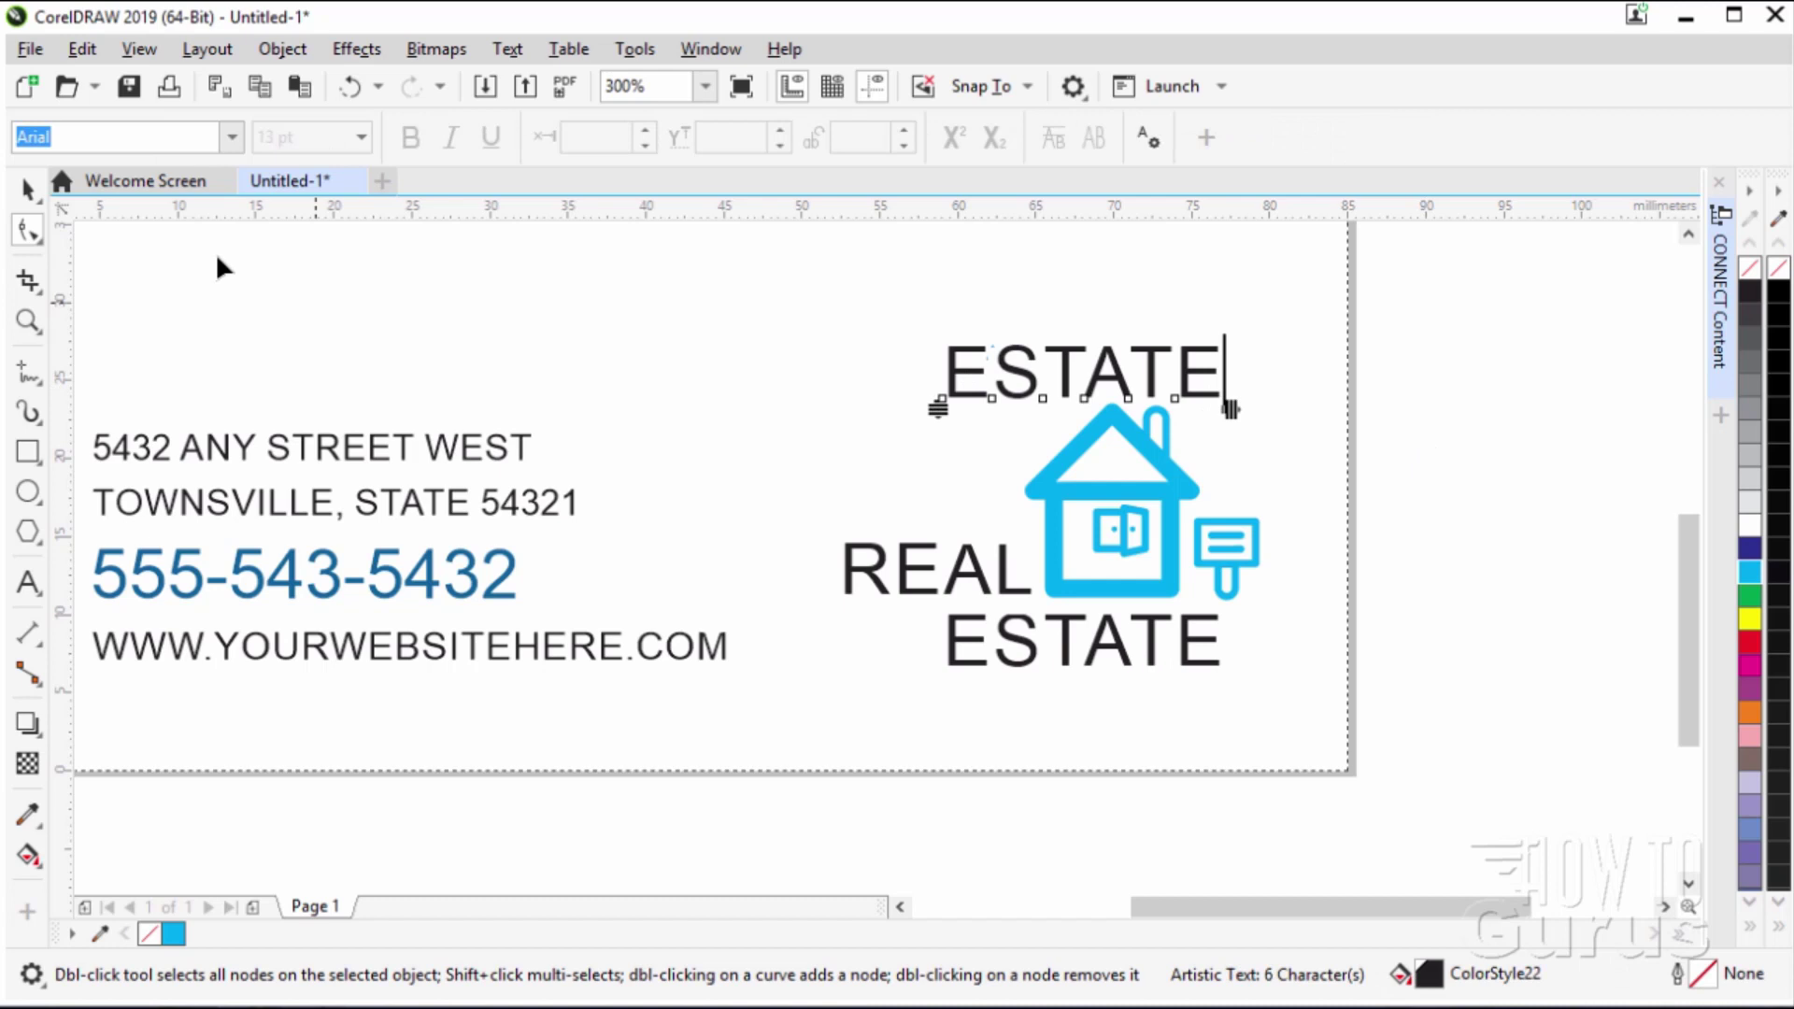
{"action": "left_click", "coordinate": [28, 189]}
{"action": "key", "text": "Escape"}
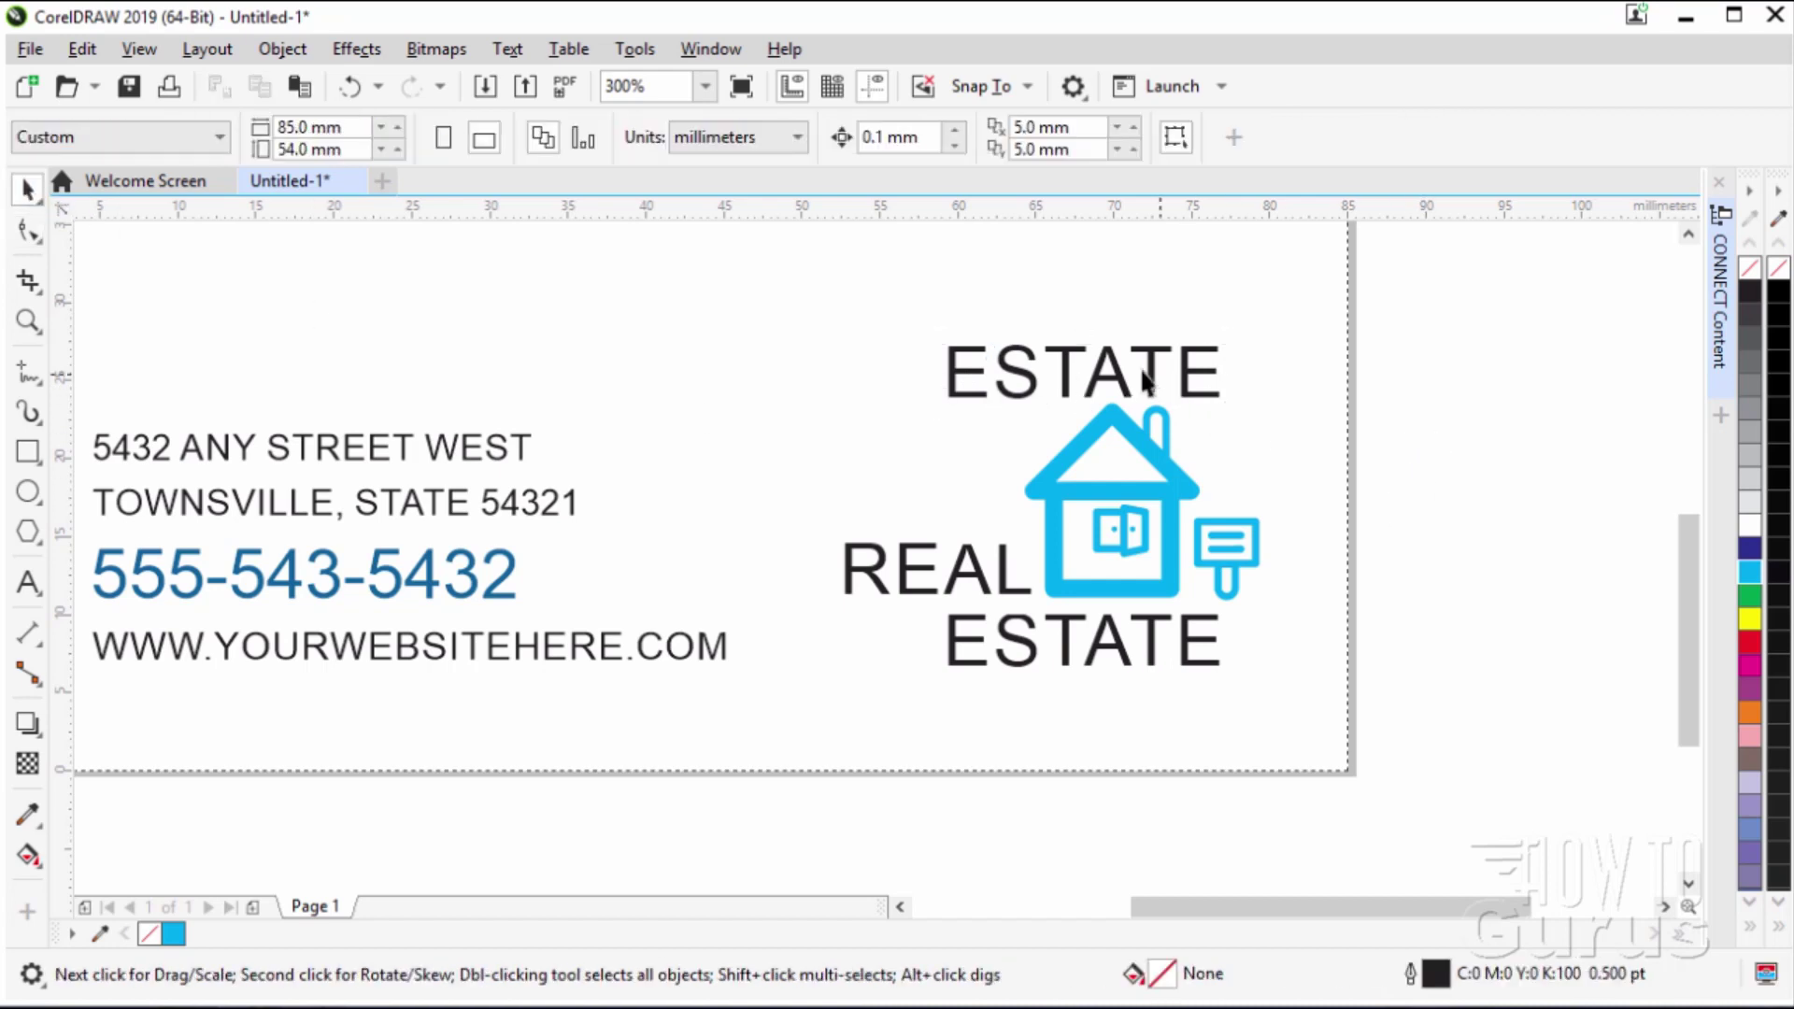
{"action": "left_click", "coordinate": [1143, 376]}
{"action": "left_click", "coordinate": [1114, 372]}
{"action": "double_click", "coordinate": [1115, 372]}
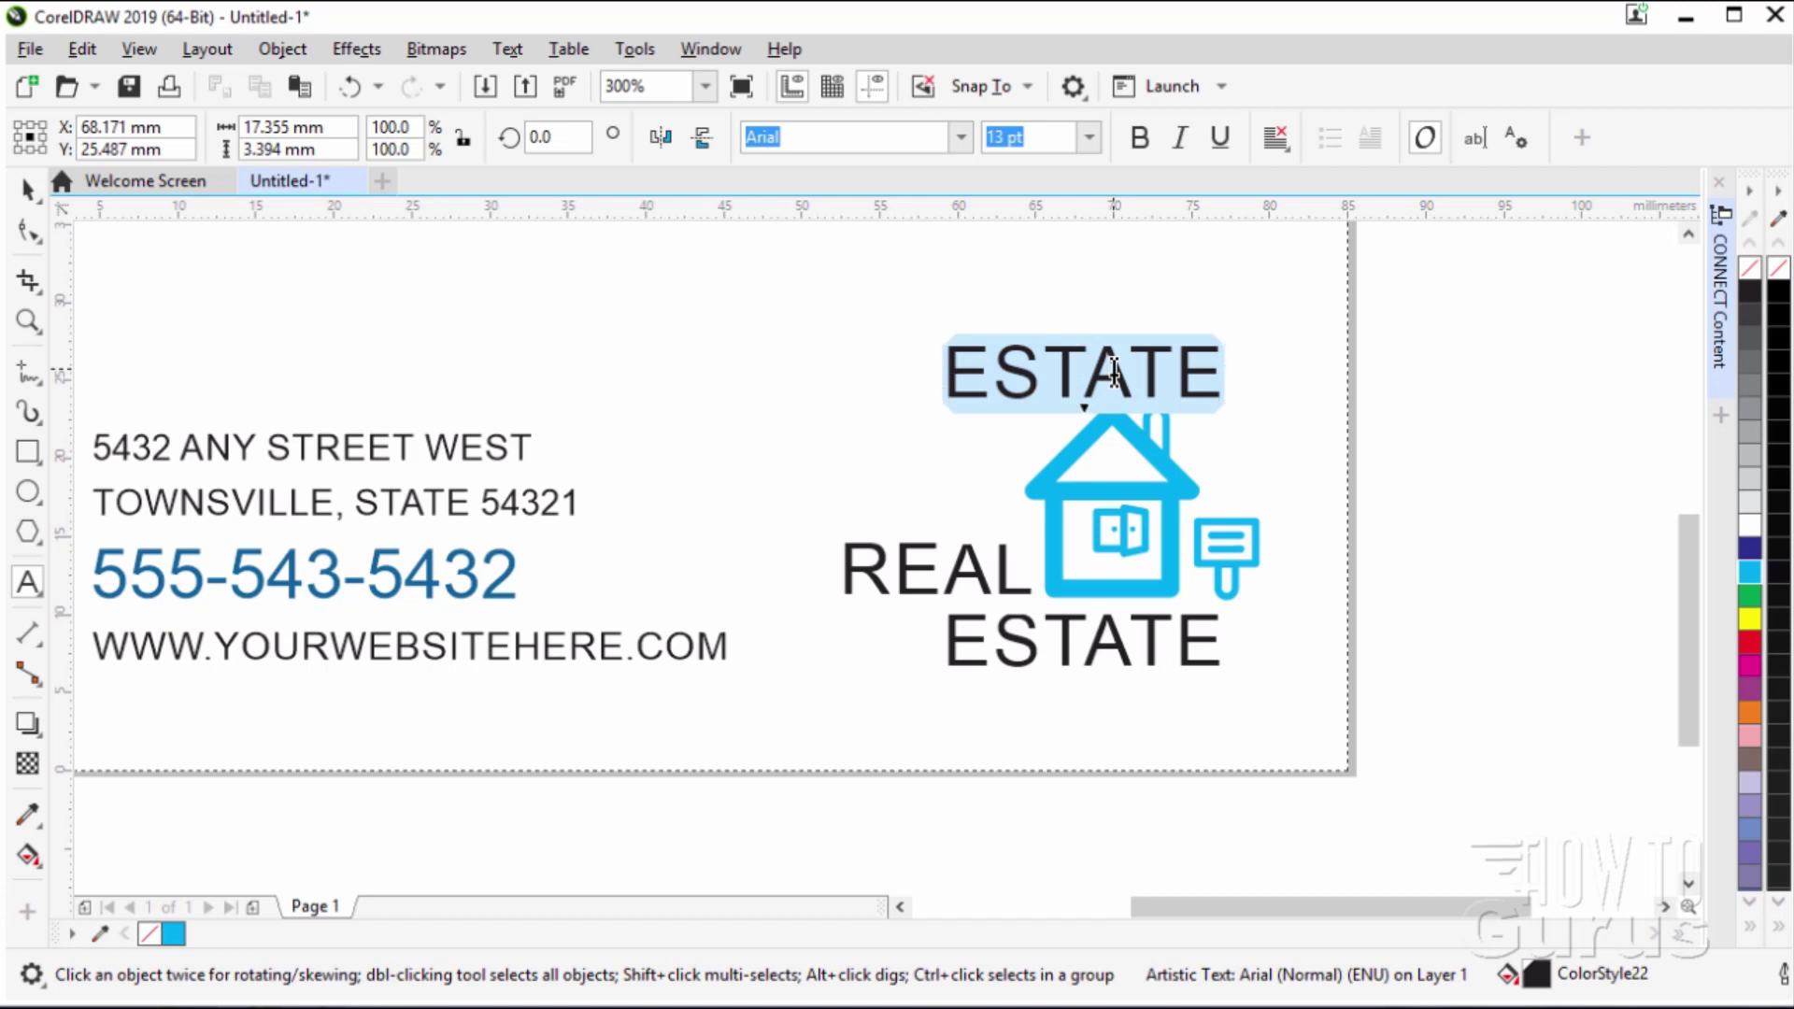
{"action": "type", "text": "R"}
Finish the top word as TRI-VALLEY and nudge it left and up to align with REAL.
{"action": "key", "text": "BackSpace"}
{"action": "type", "text": "T"}
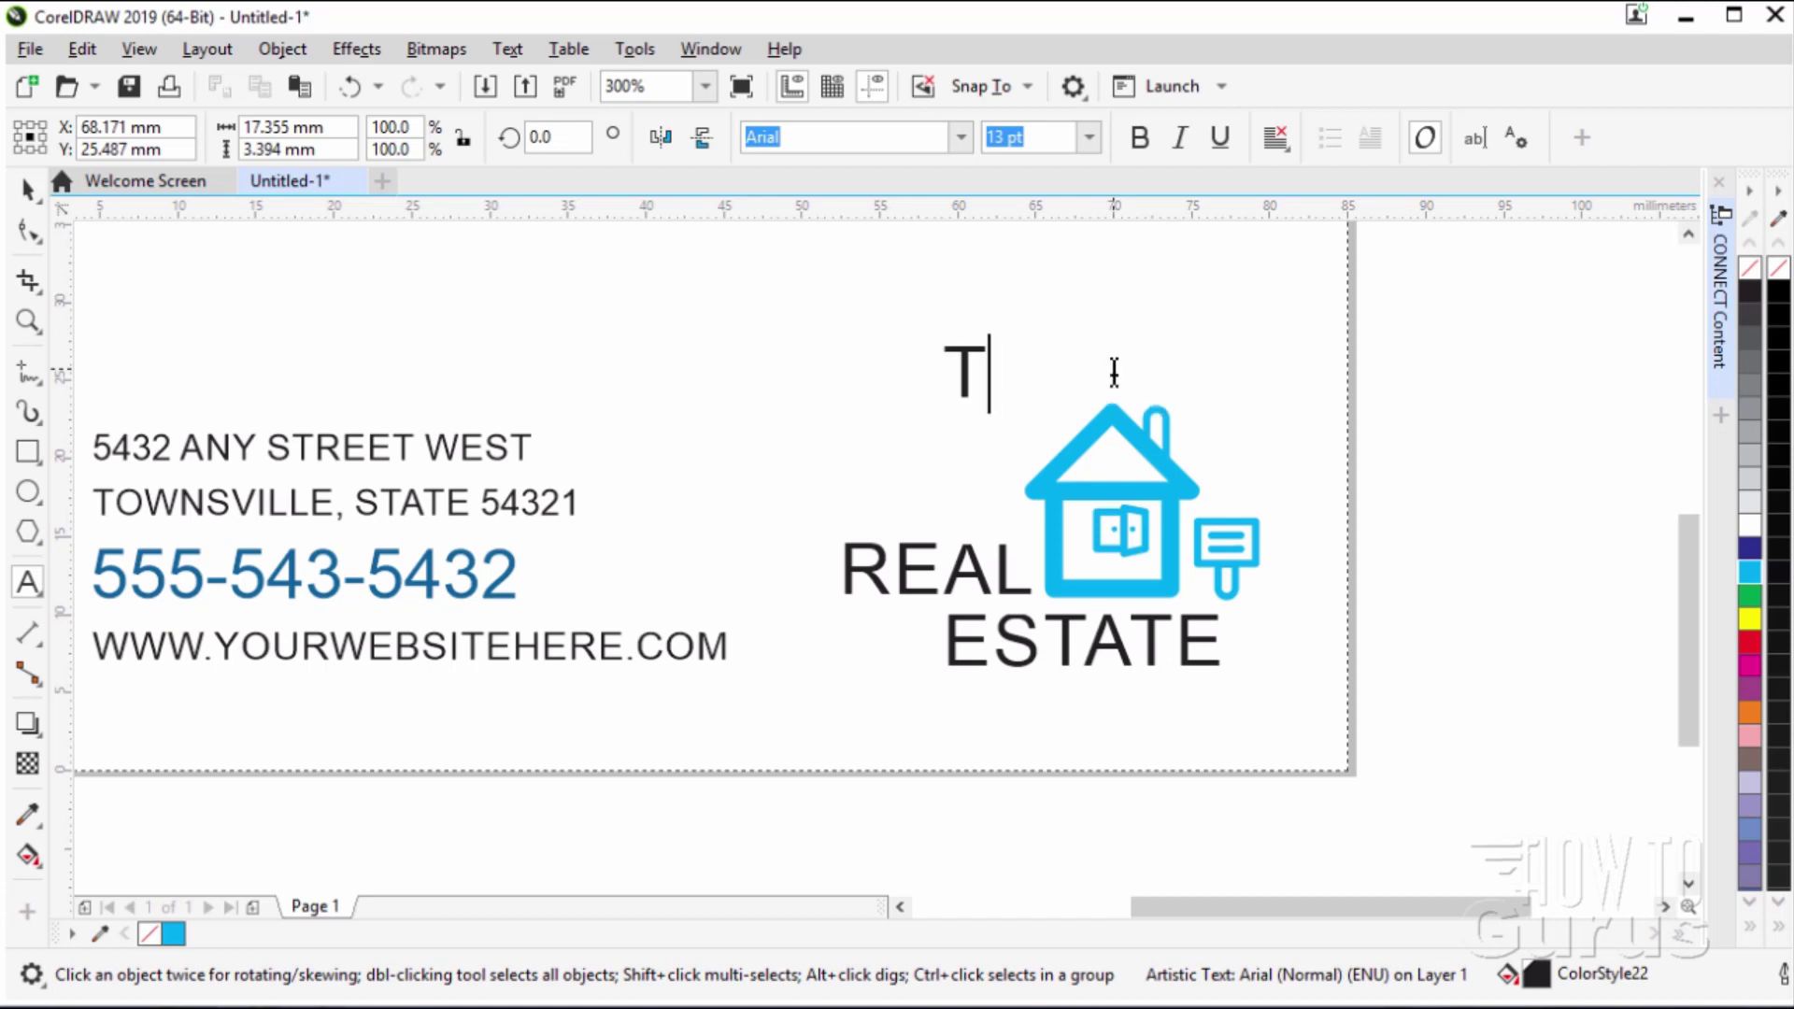
{"action": "type", "text": "RI-"}
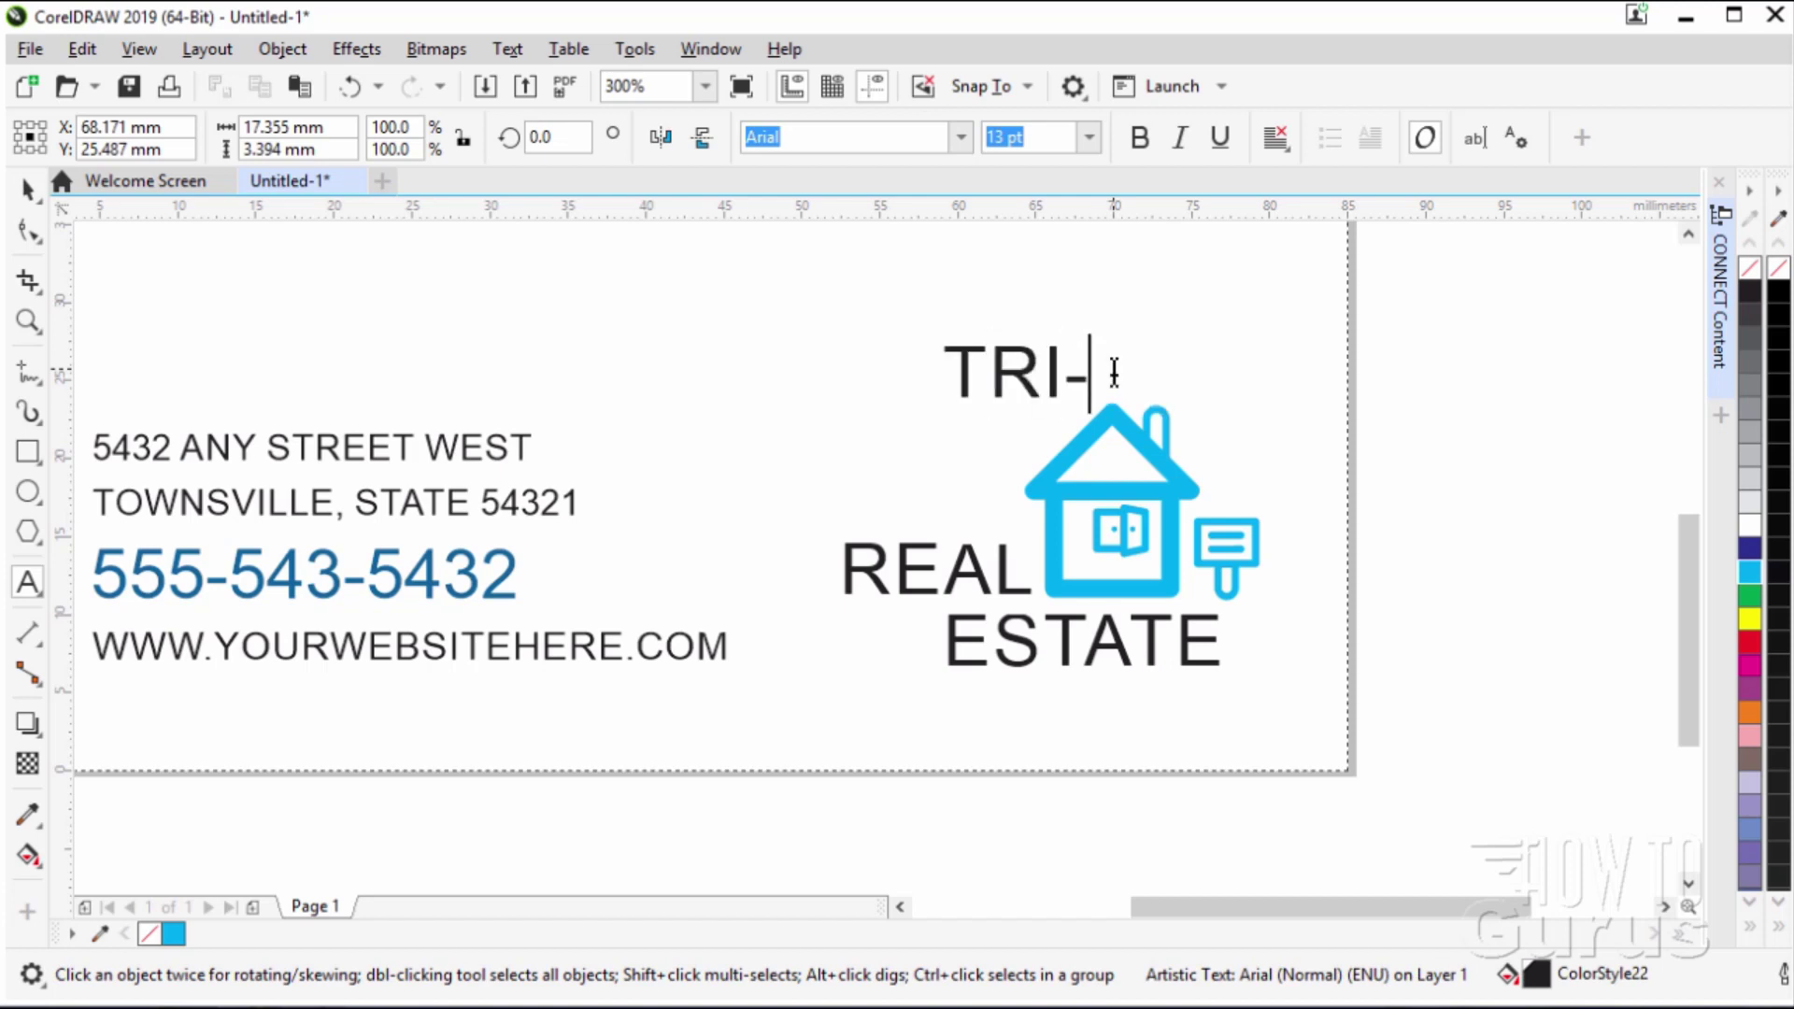
{"action": "type", "text": "VALLE"}
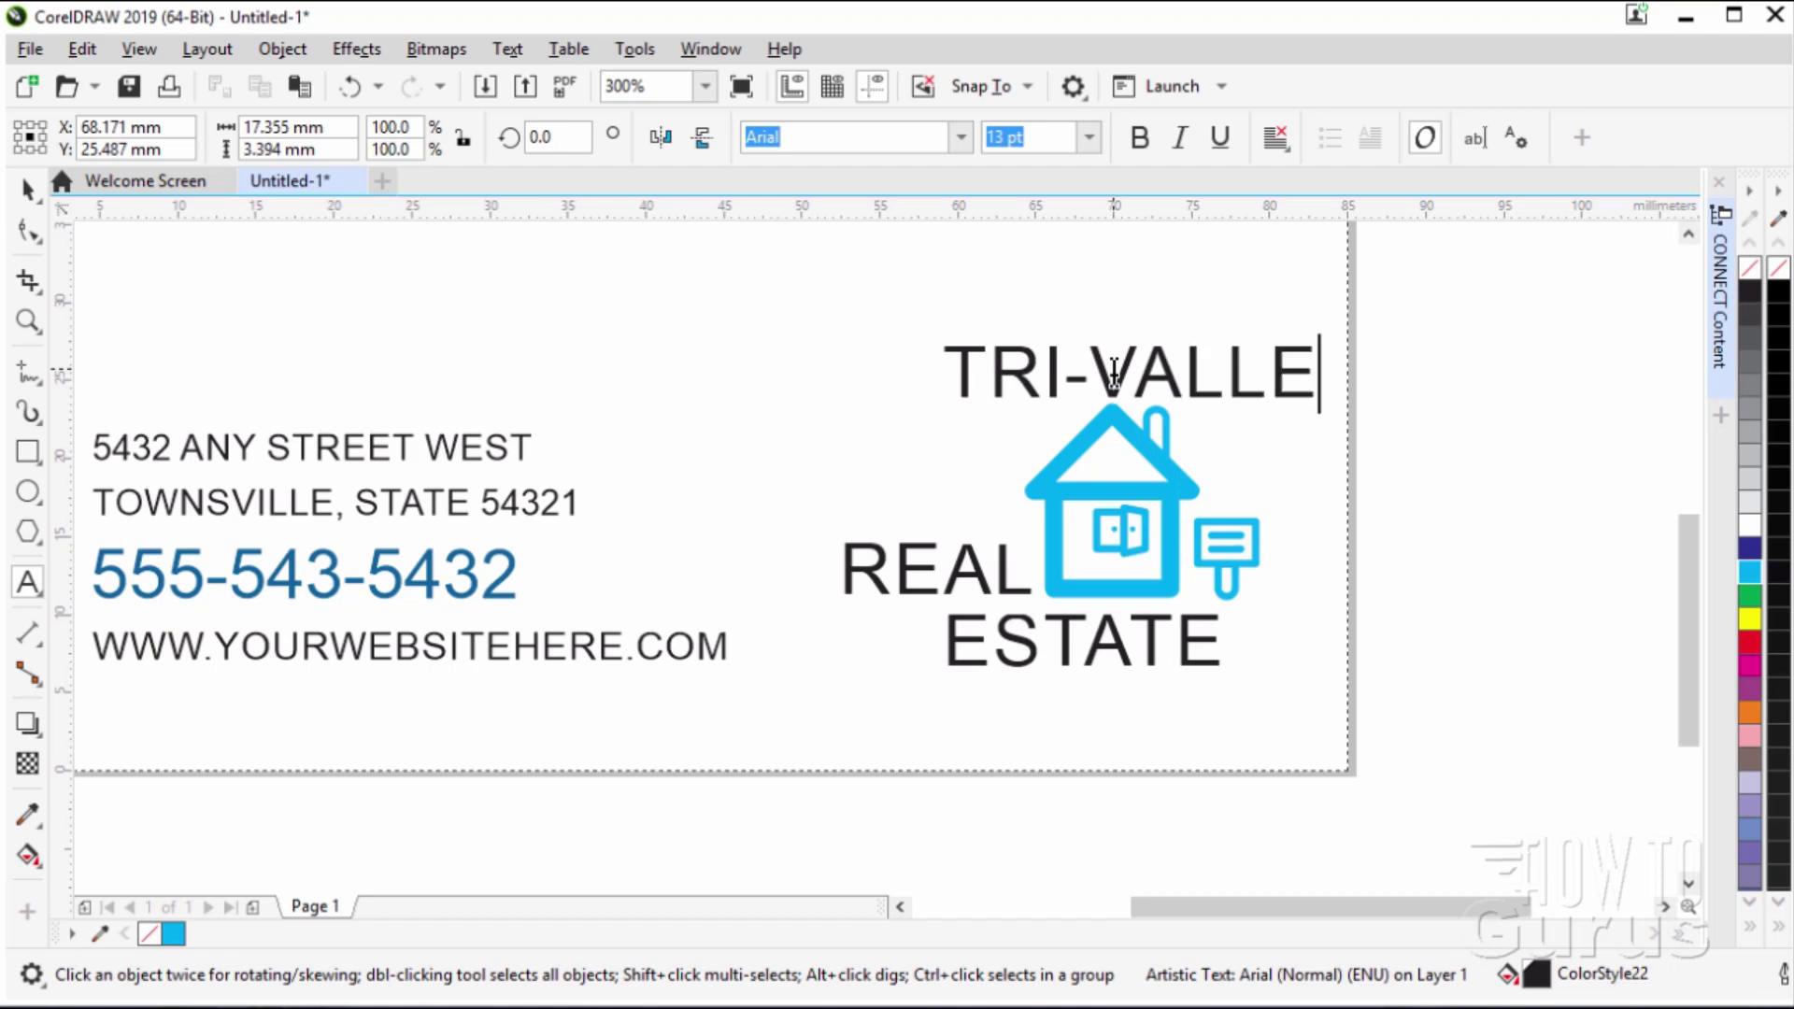
{"action": "type", "text": "Y"}
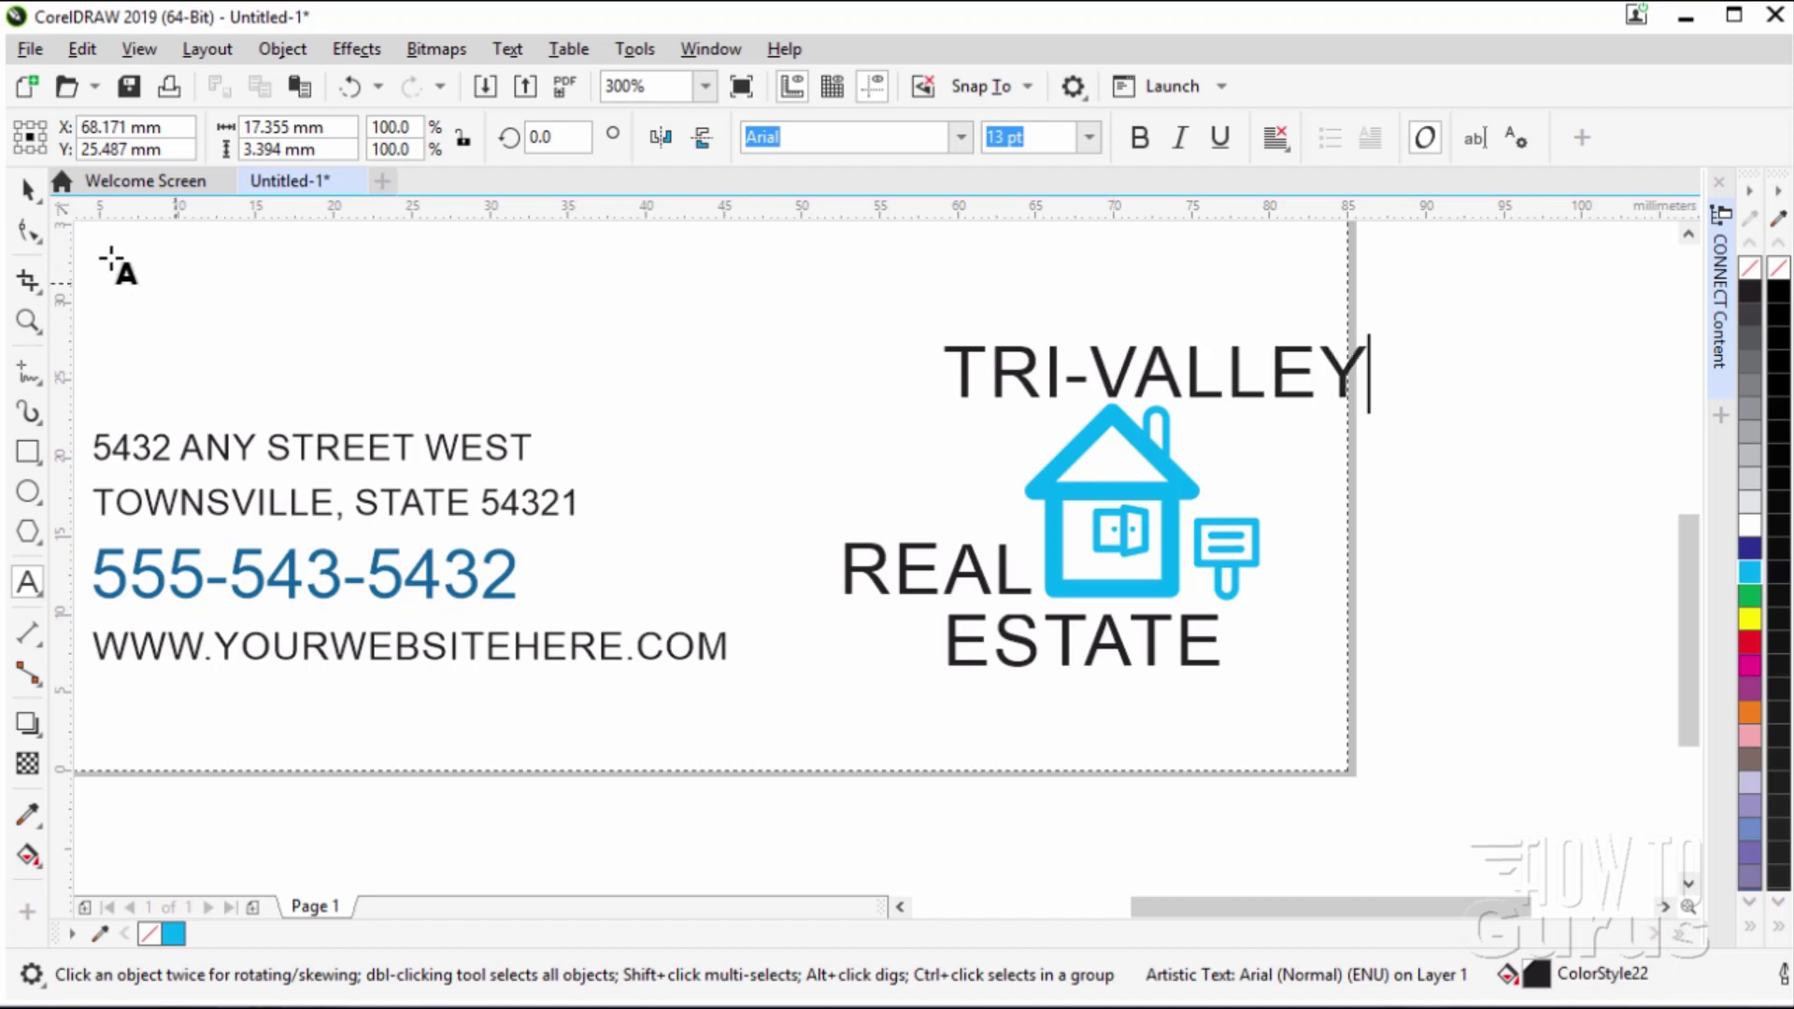
{"action": "left_click", "coordinate": [27, 190]}
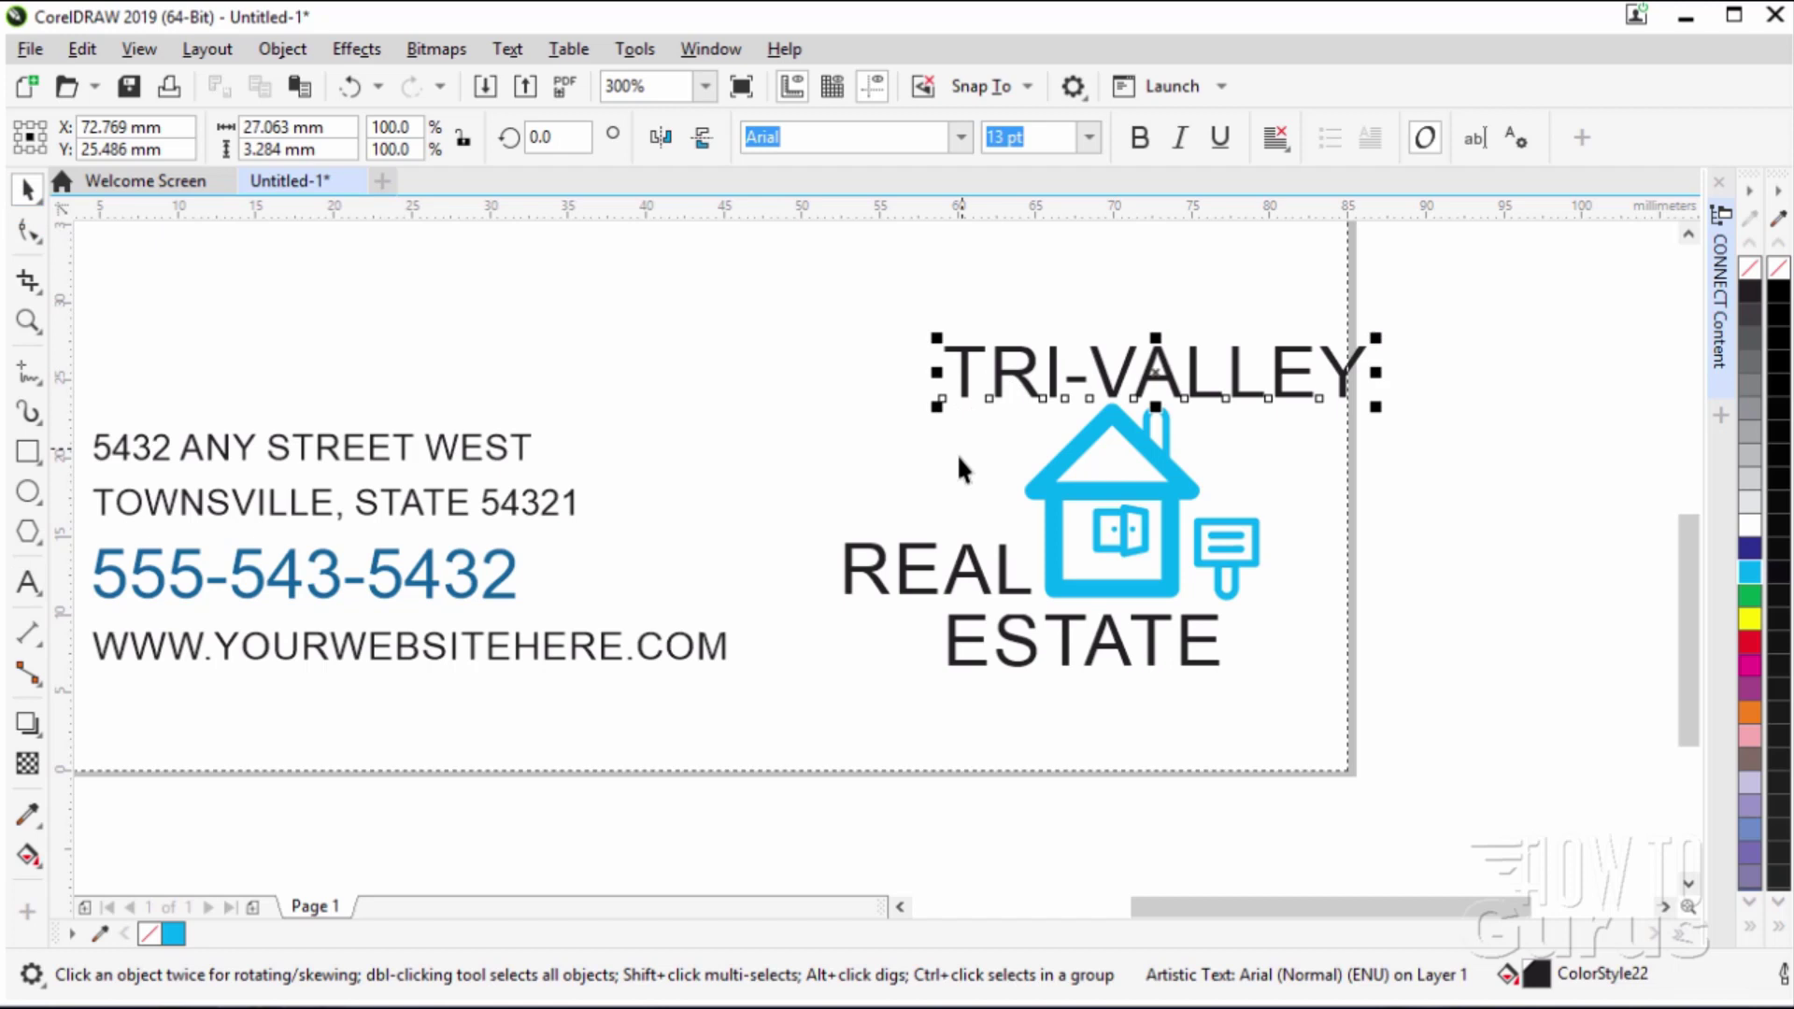
{"action": "key", "text": "Left"}
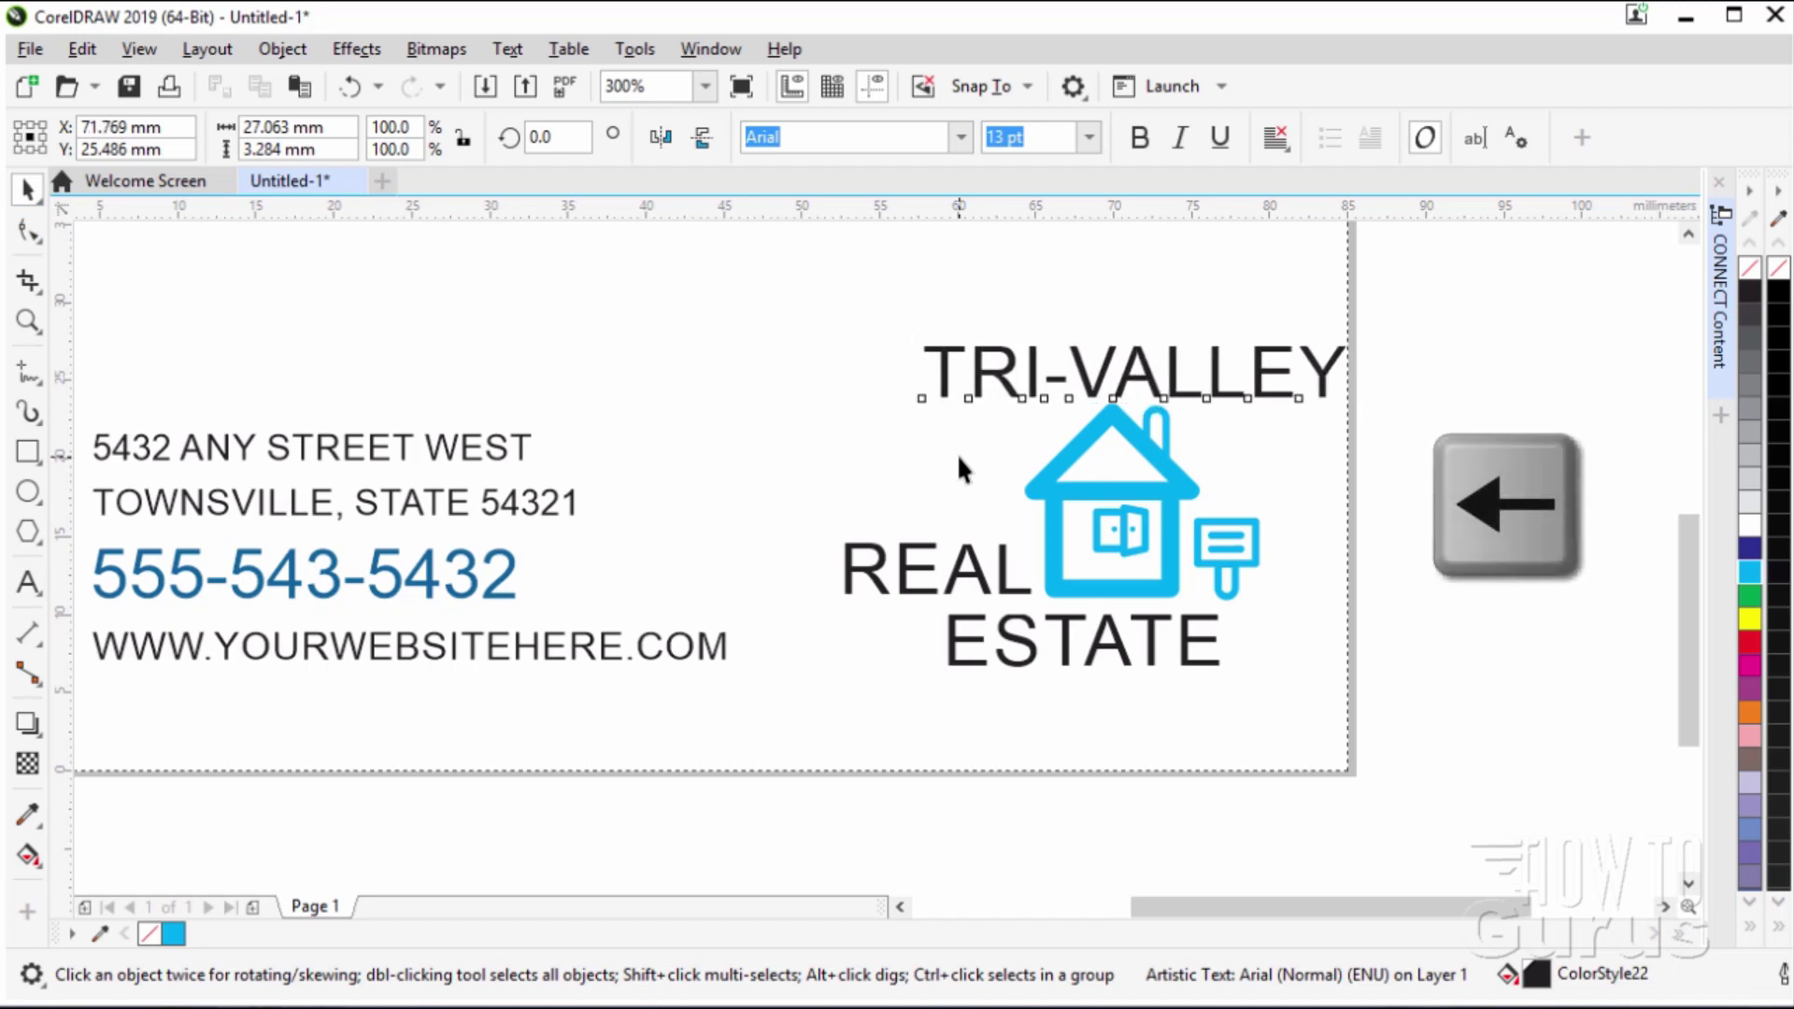
{"action": "key", "text": "Left"}
{"action": "key", "text": "Left"}
{"action": "key", "text": "Left"}
{"action": "key", "text": "Left"}
{"action": "key", "text": "Left"}
{"action": "key", "text": "Left"}
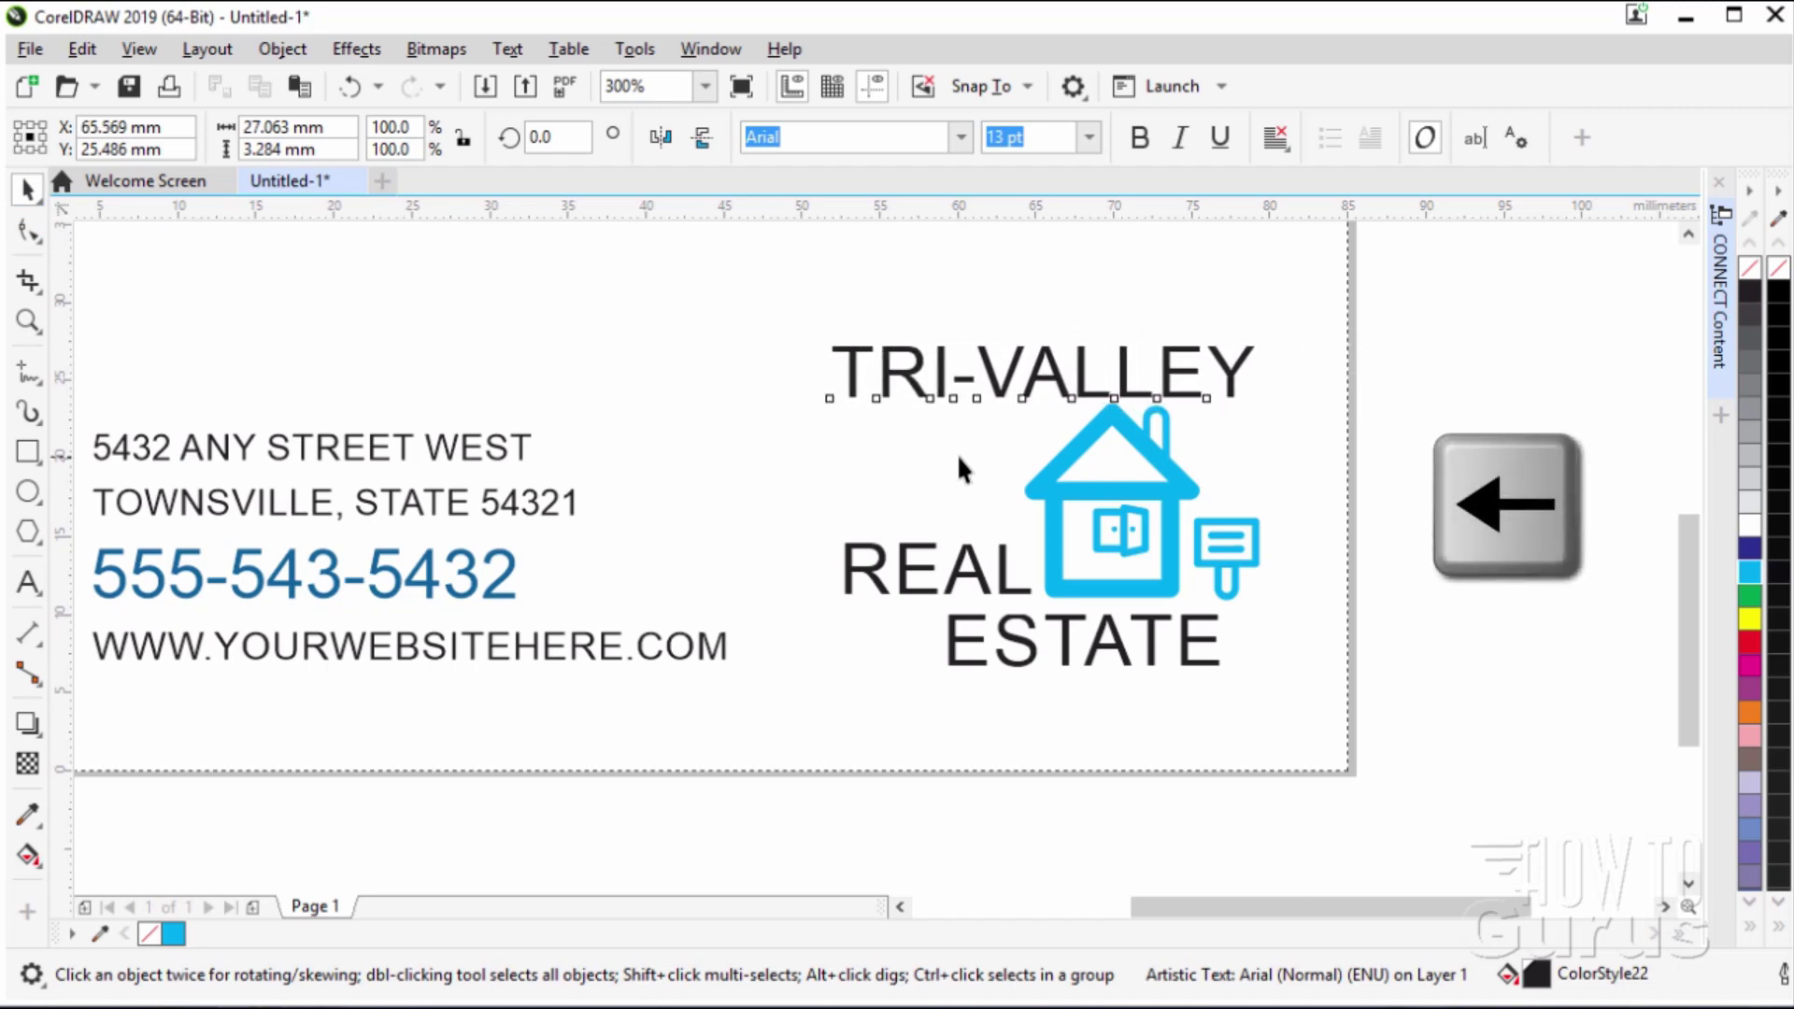
{"action": "key", "text": "Right"}
{"action": "key", "text": "Right"}
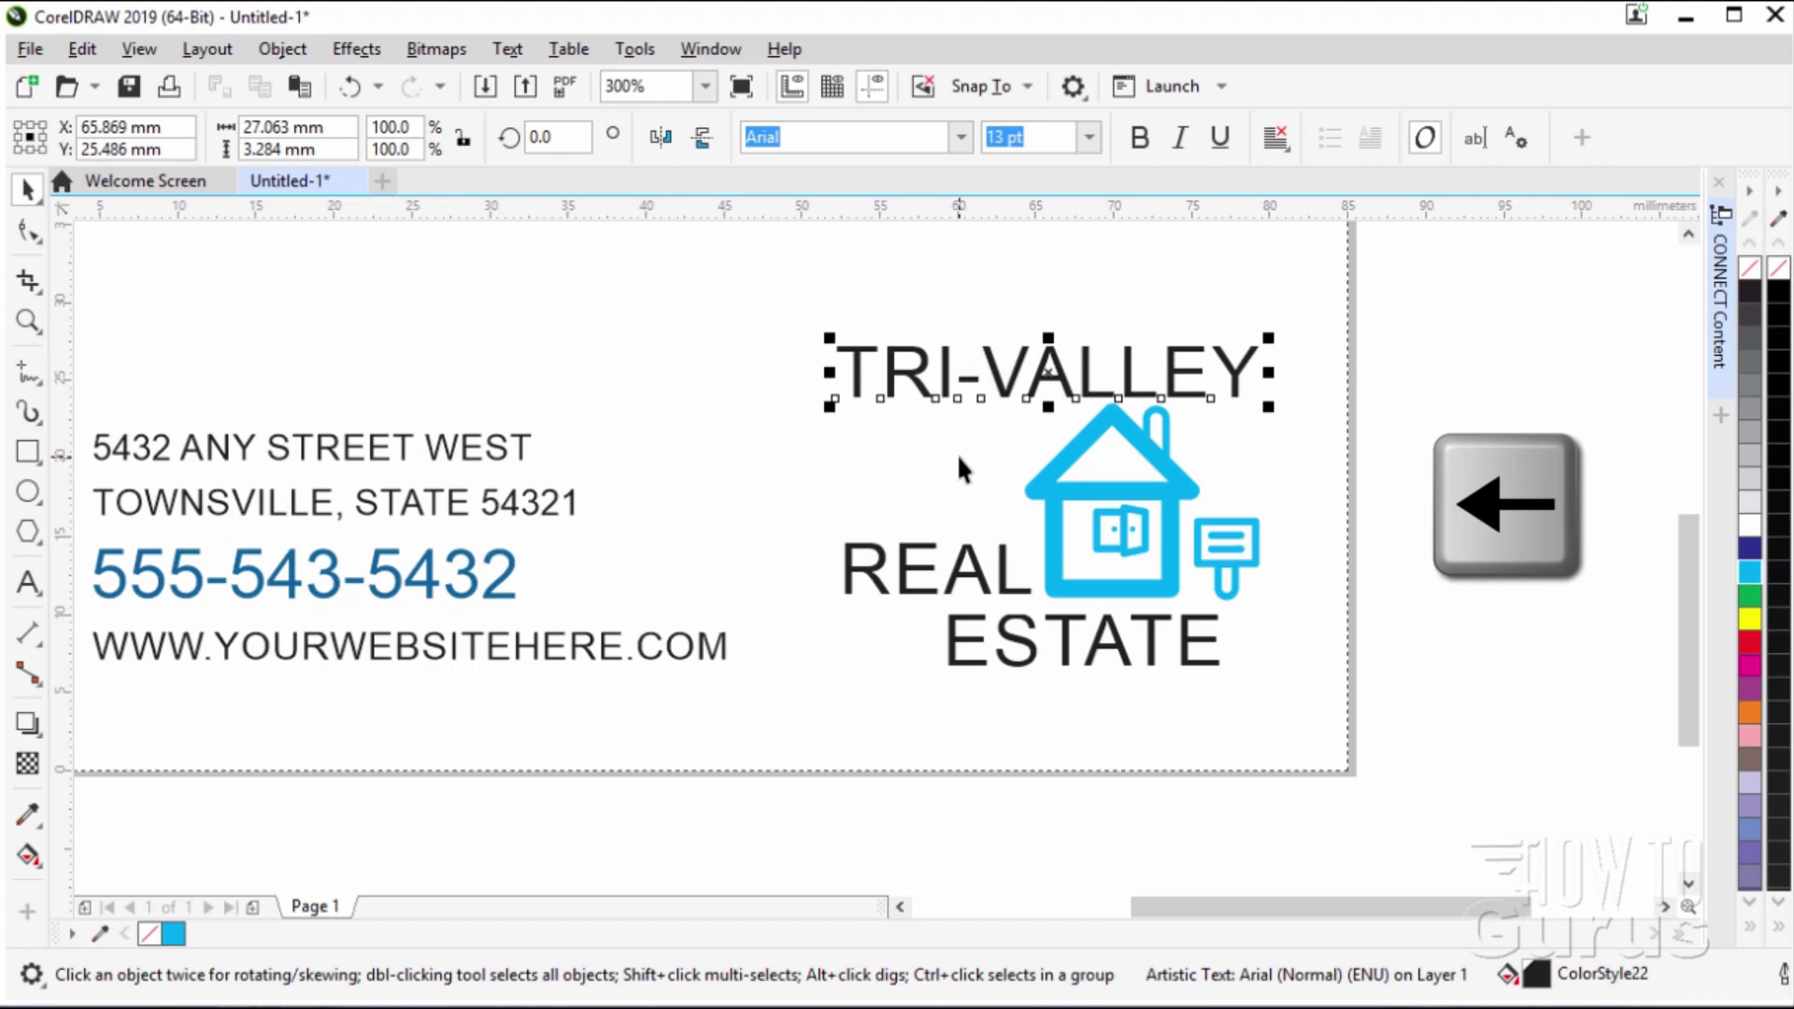
{"action": "key", "text": "Up"}
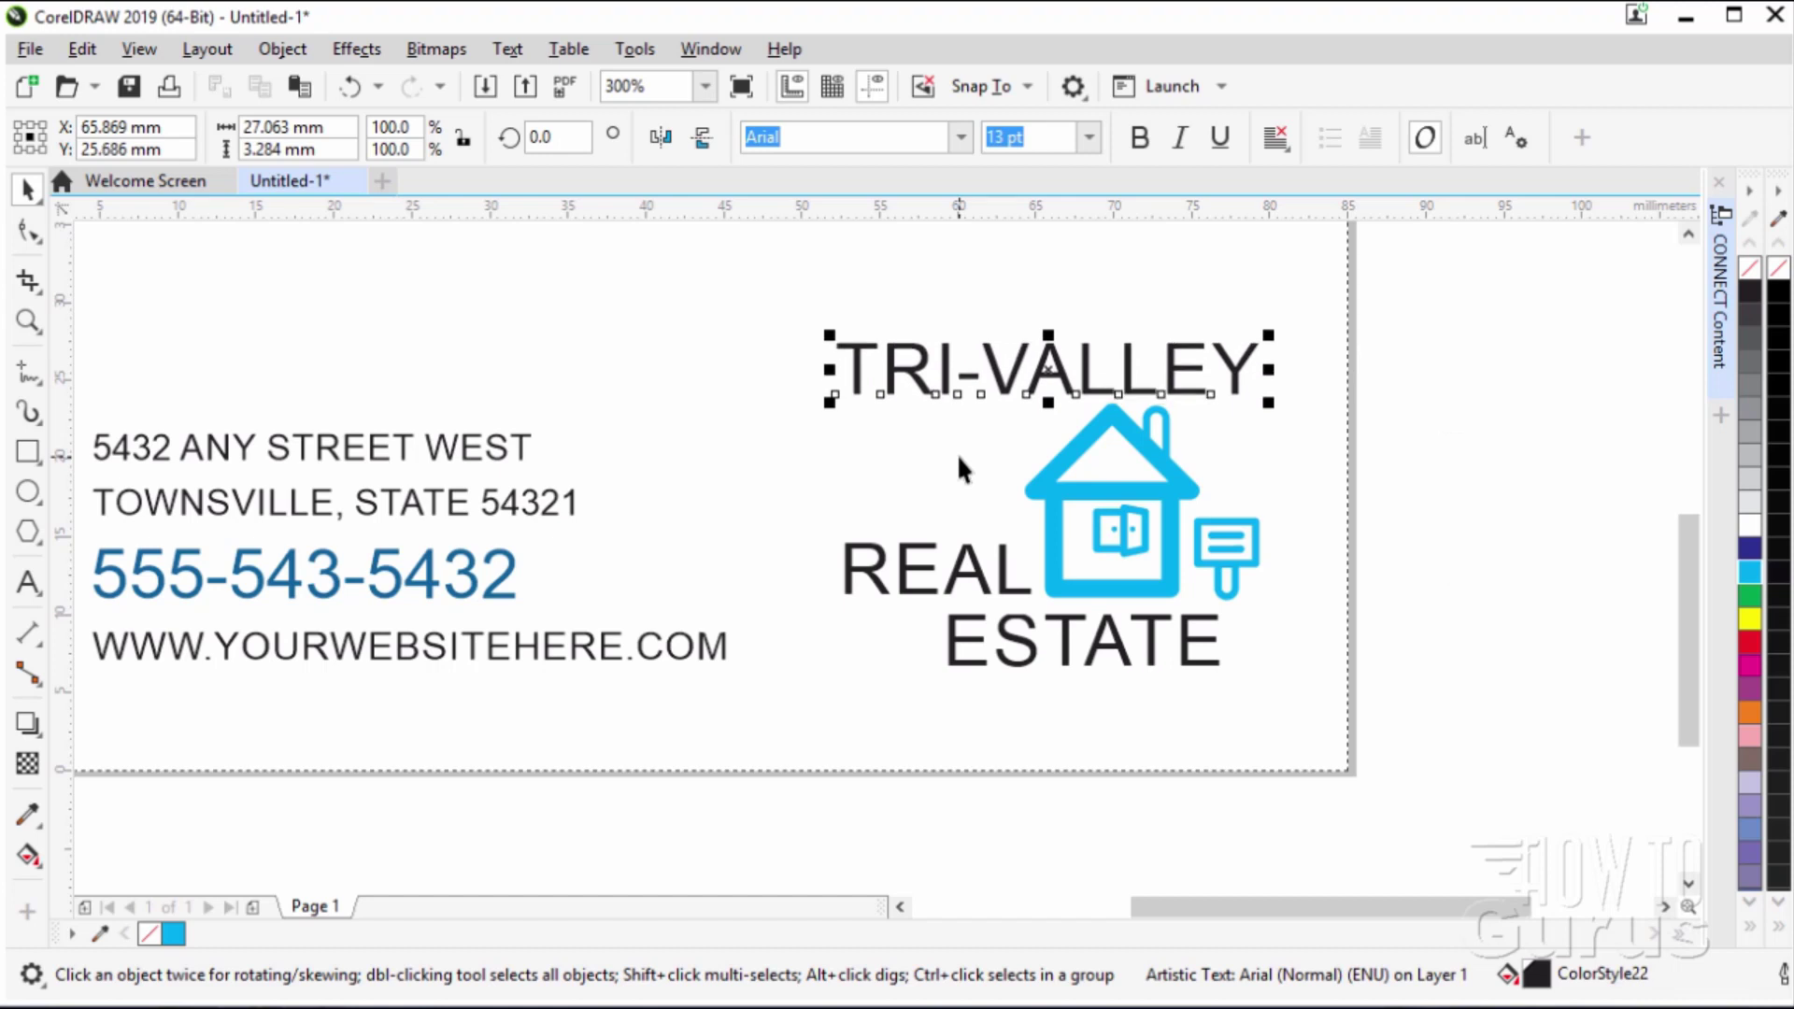
{"action": "left_click", "coordinate": [1424, 589]}
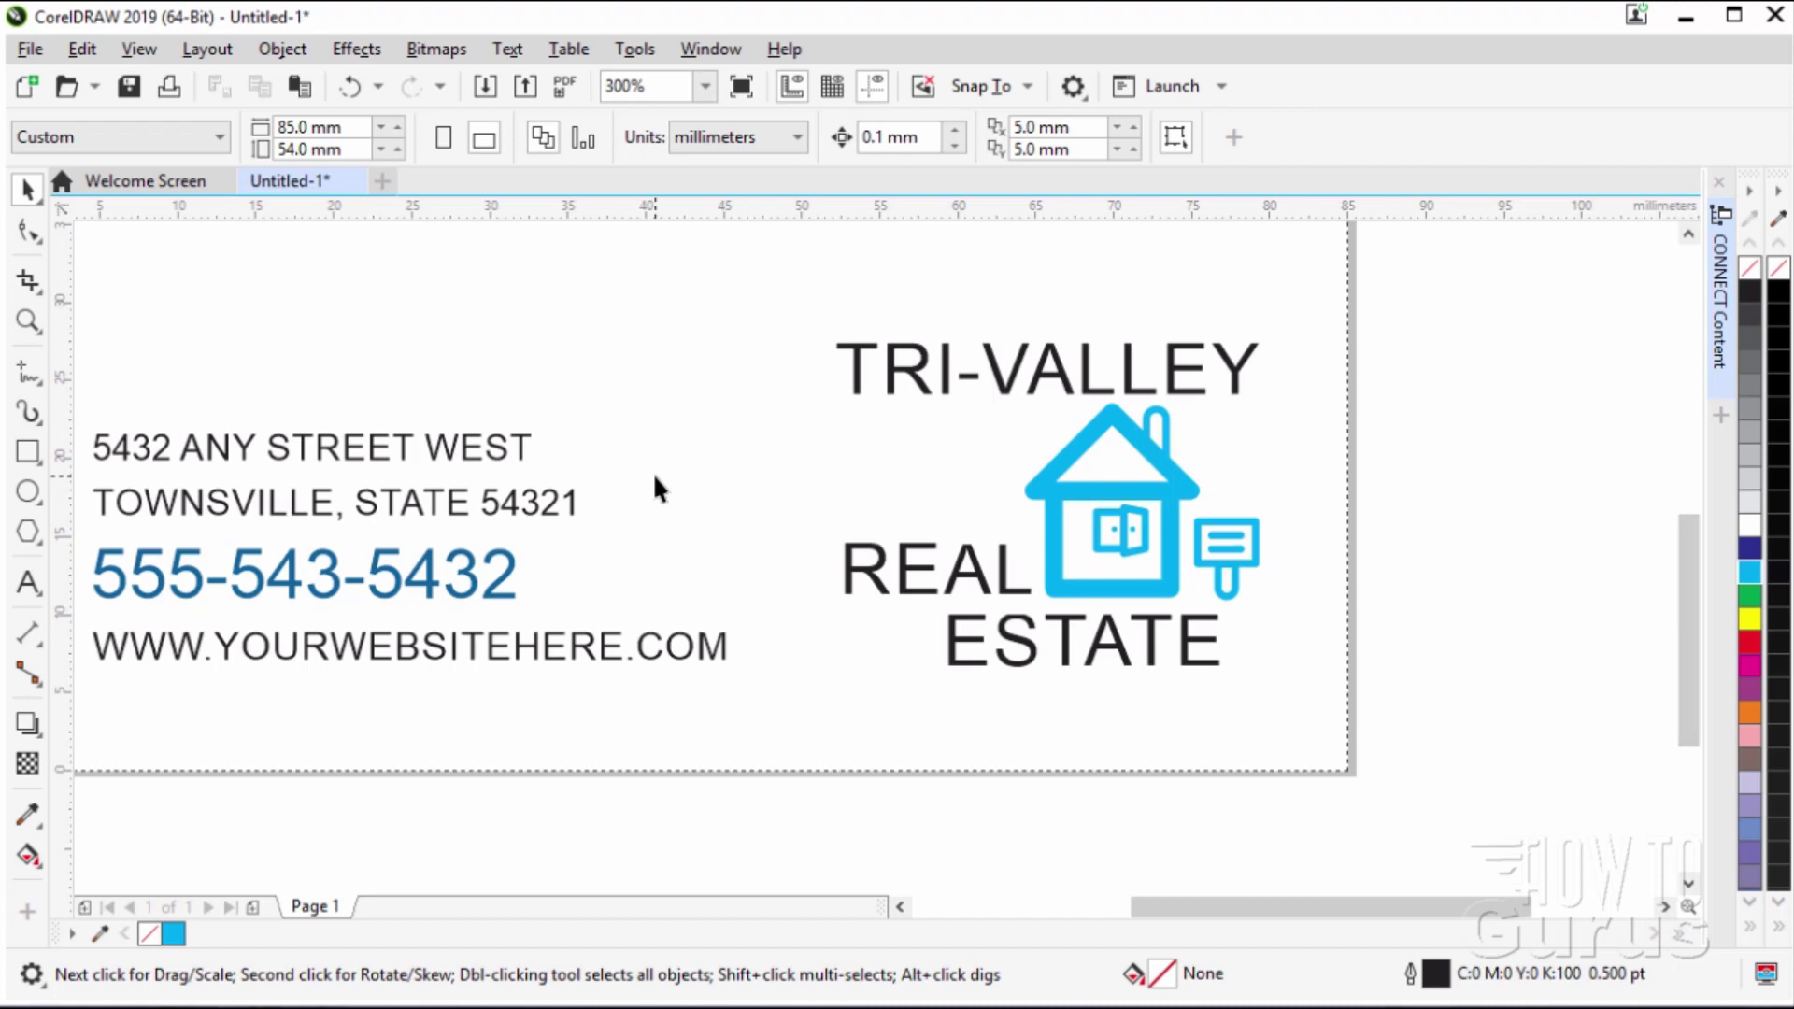
{"action": "scroll", "coordinate": [652, 472], "scroll_direction": "down", "scroll_amount": 2}
{"action": "left_click_drag", "start_coordinate": [1687, 693], "coordinate": [1711, 614]}
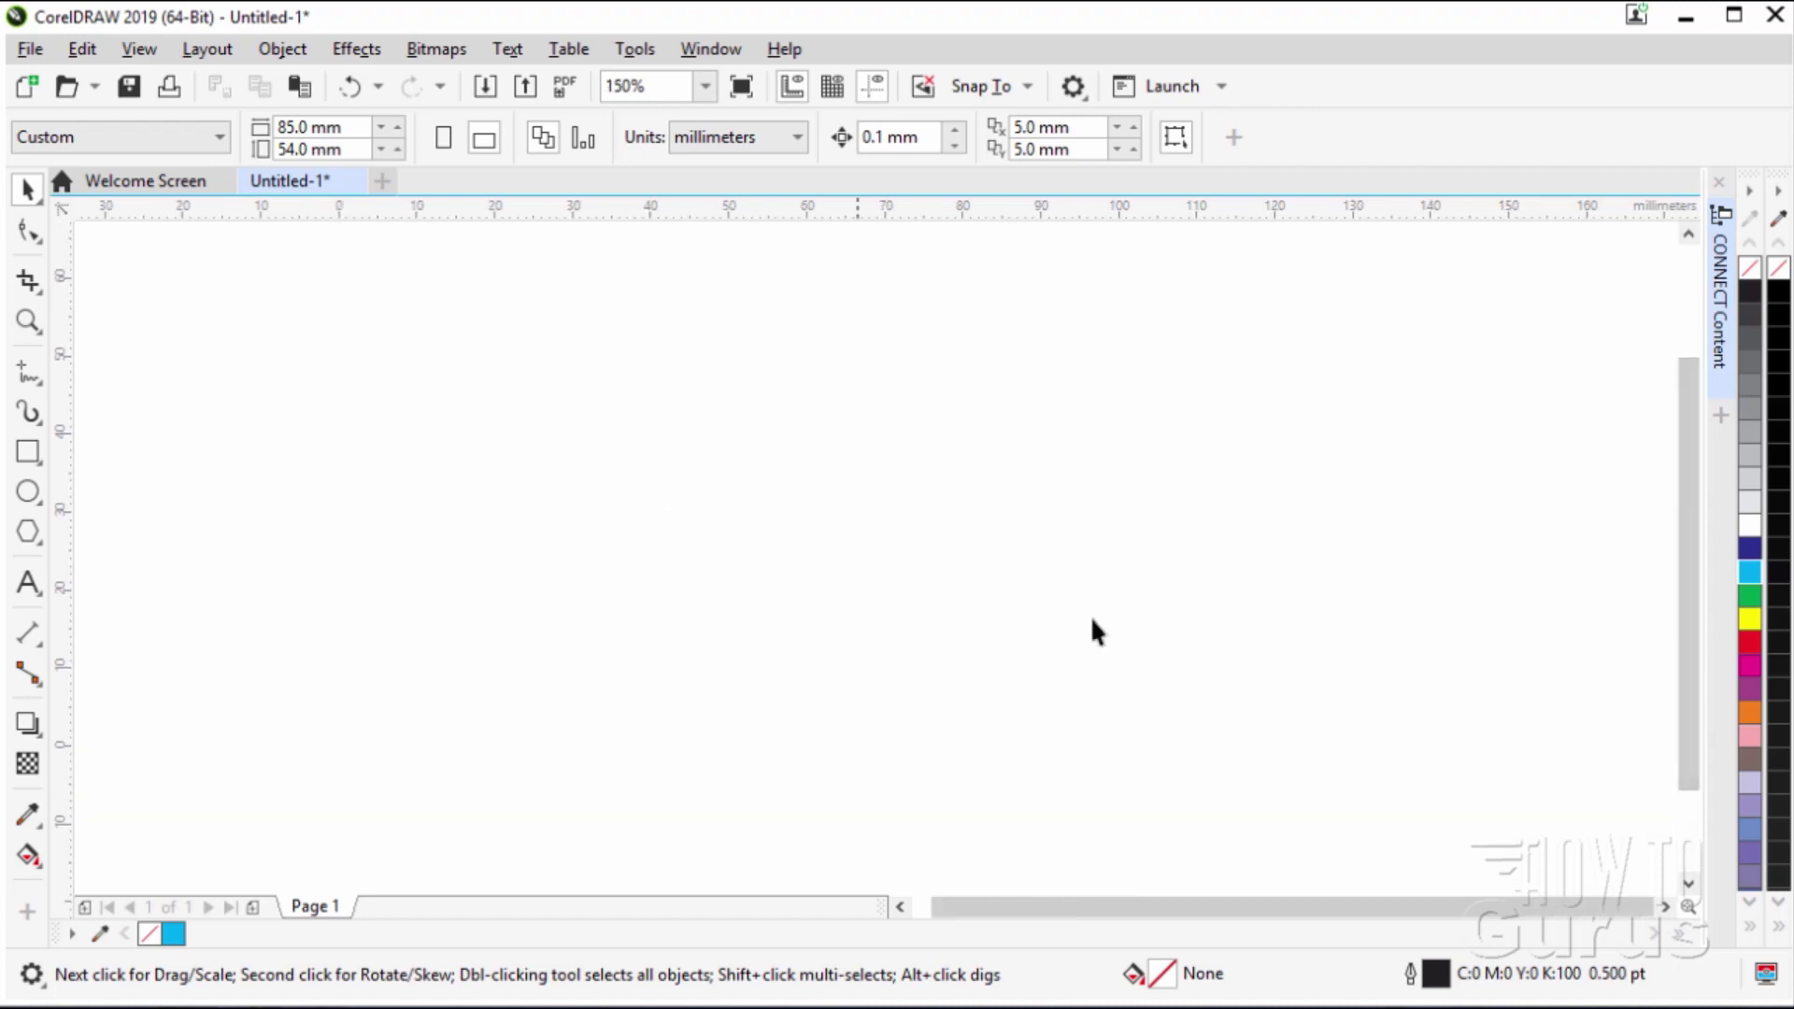
{"action": "scroll", "coordinate": [782, 535], "scroll_direction": "down", "scroll_amount": 1}
{"action": "scroll", "coordinate": [780, 534], "scroll_direction": "up", "scroll_amount": 1}
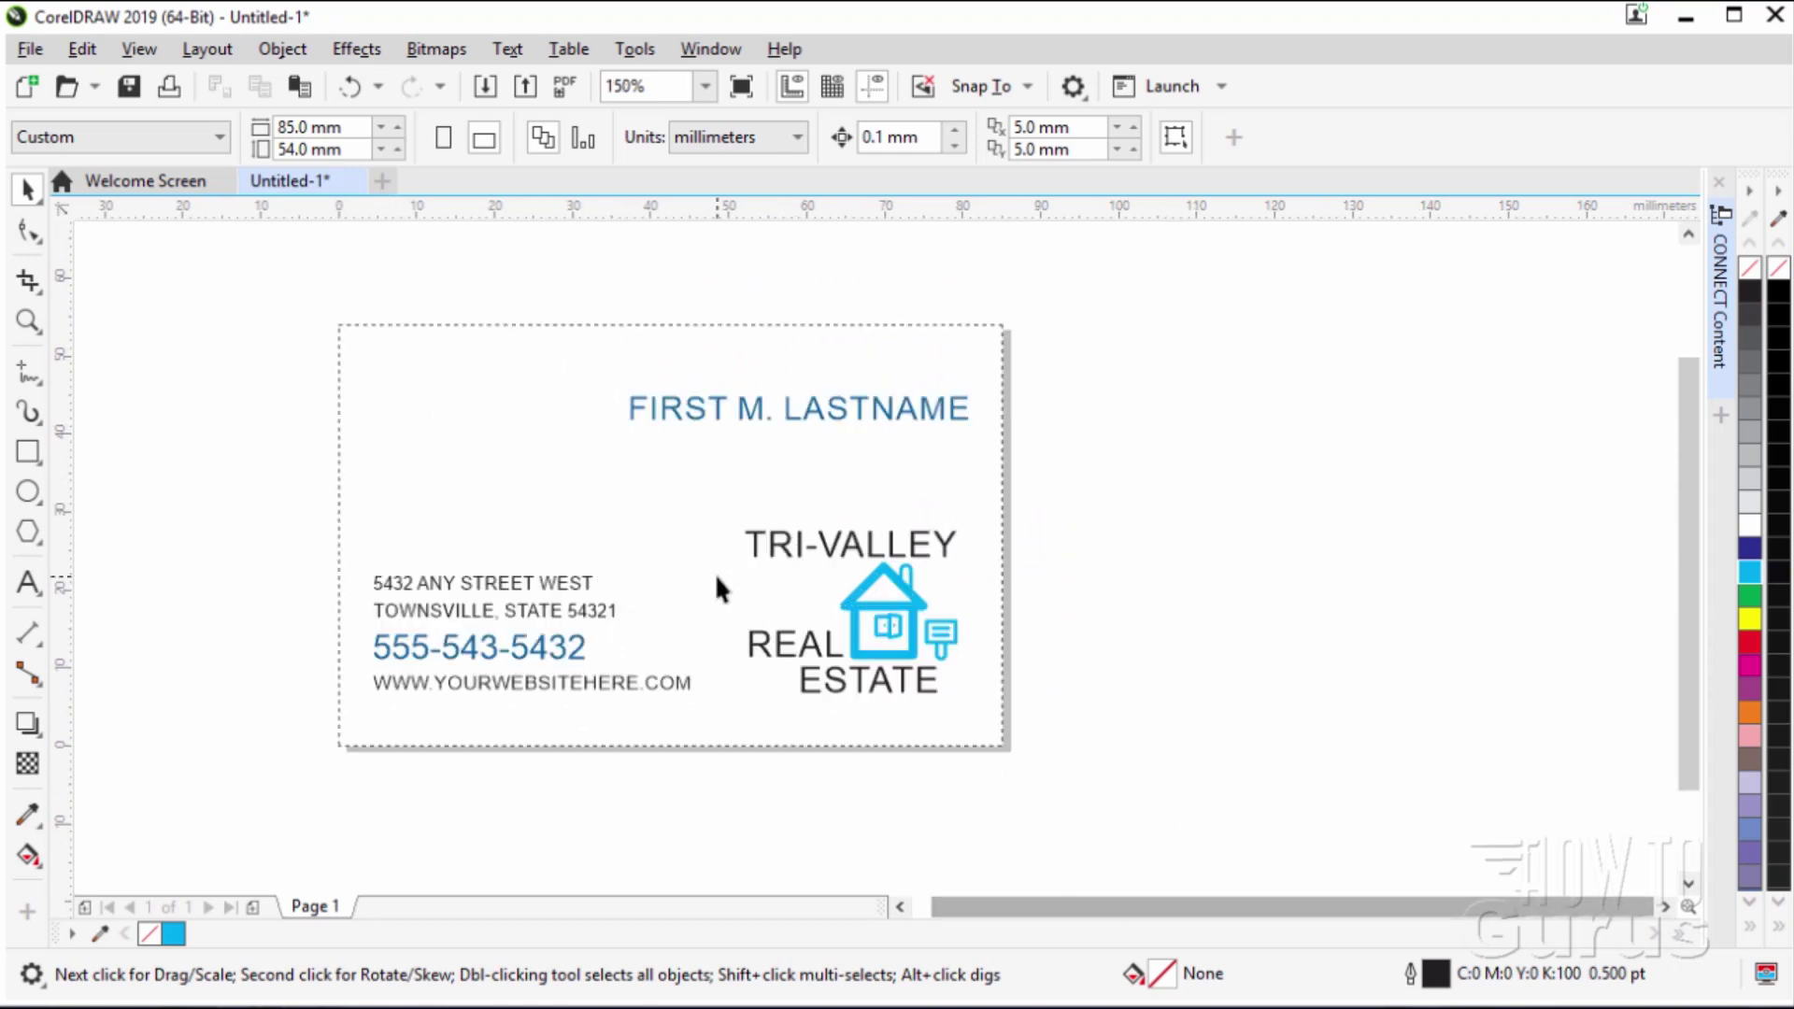
Zoom the view to the 'To Height' preset so the whole card fills the window.
{"action": "left_click", "coordinate": [29, 323]}
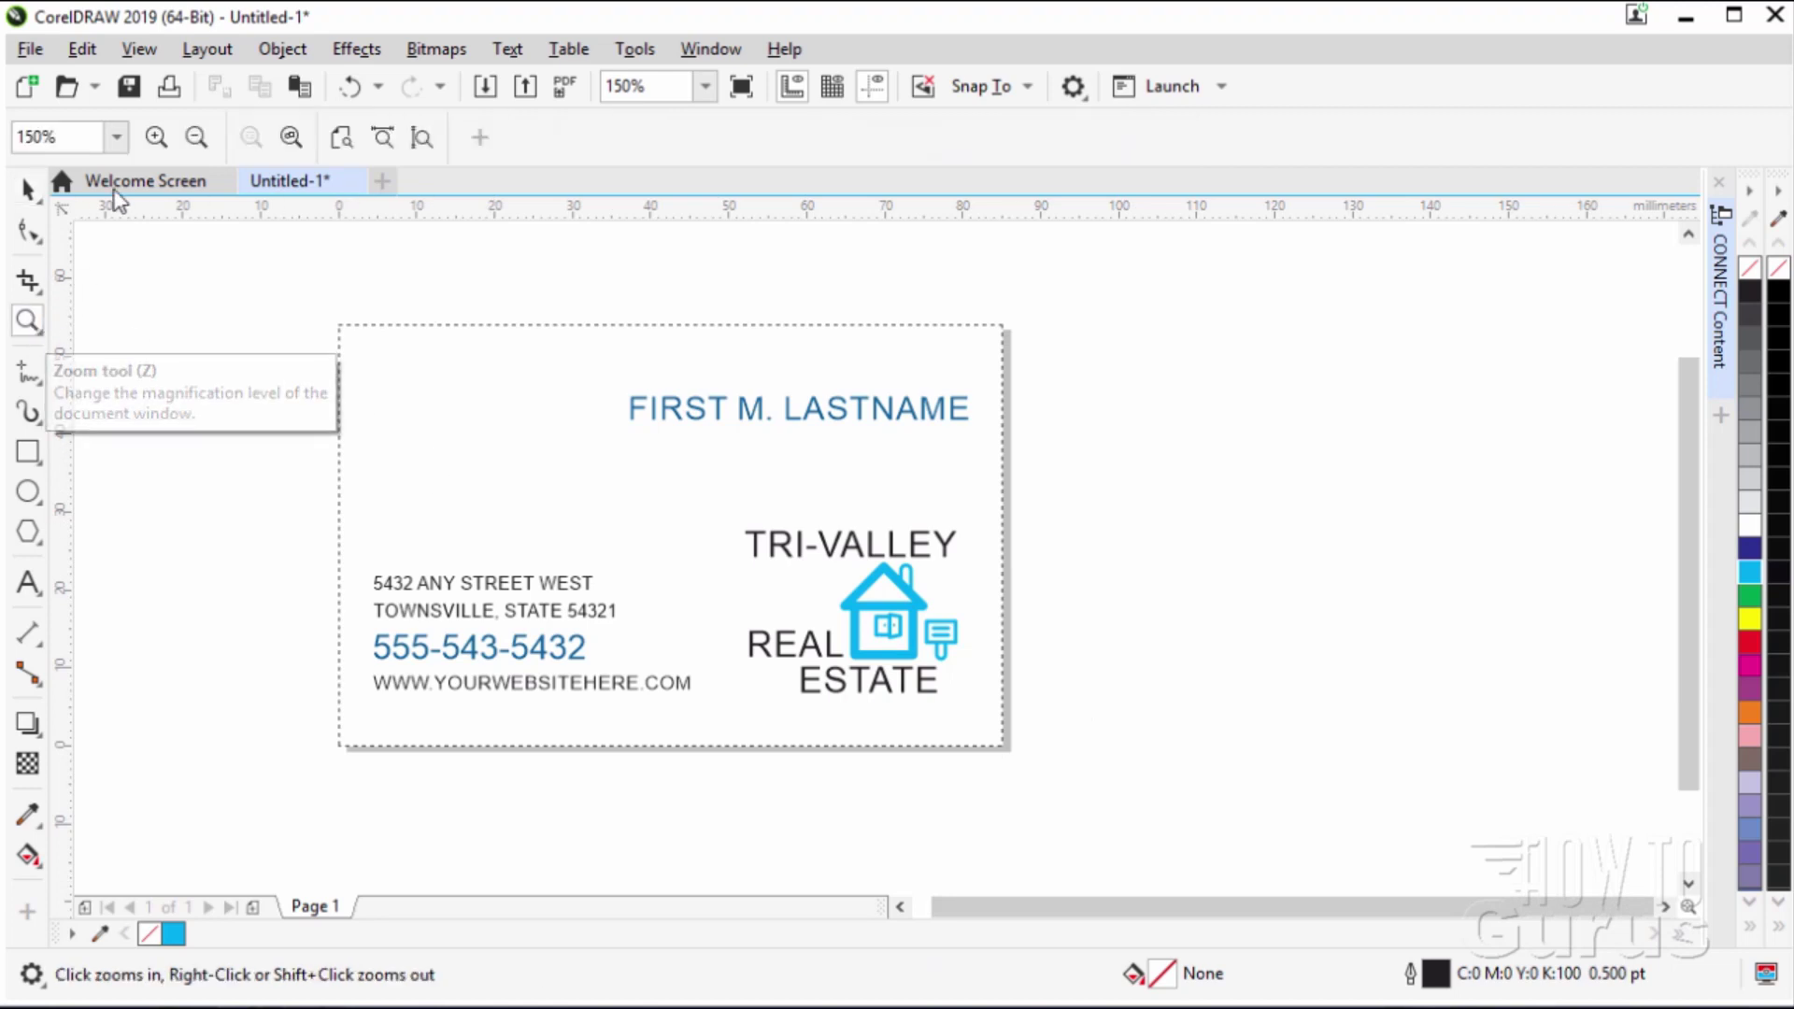
{"action": "left_click", "coordinate": [119, 138]}
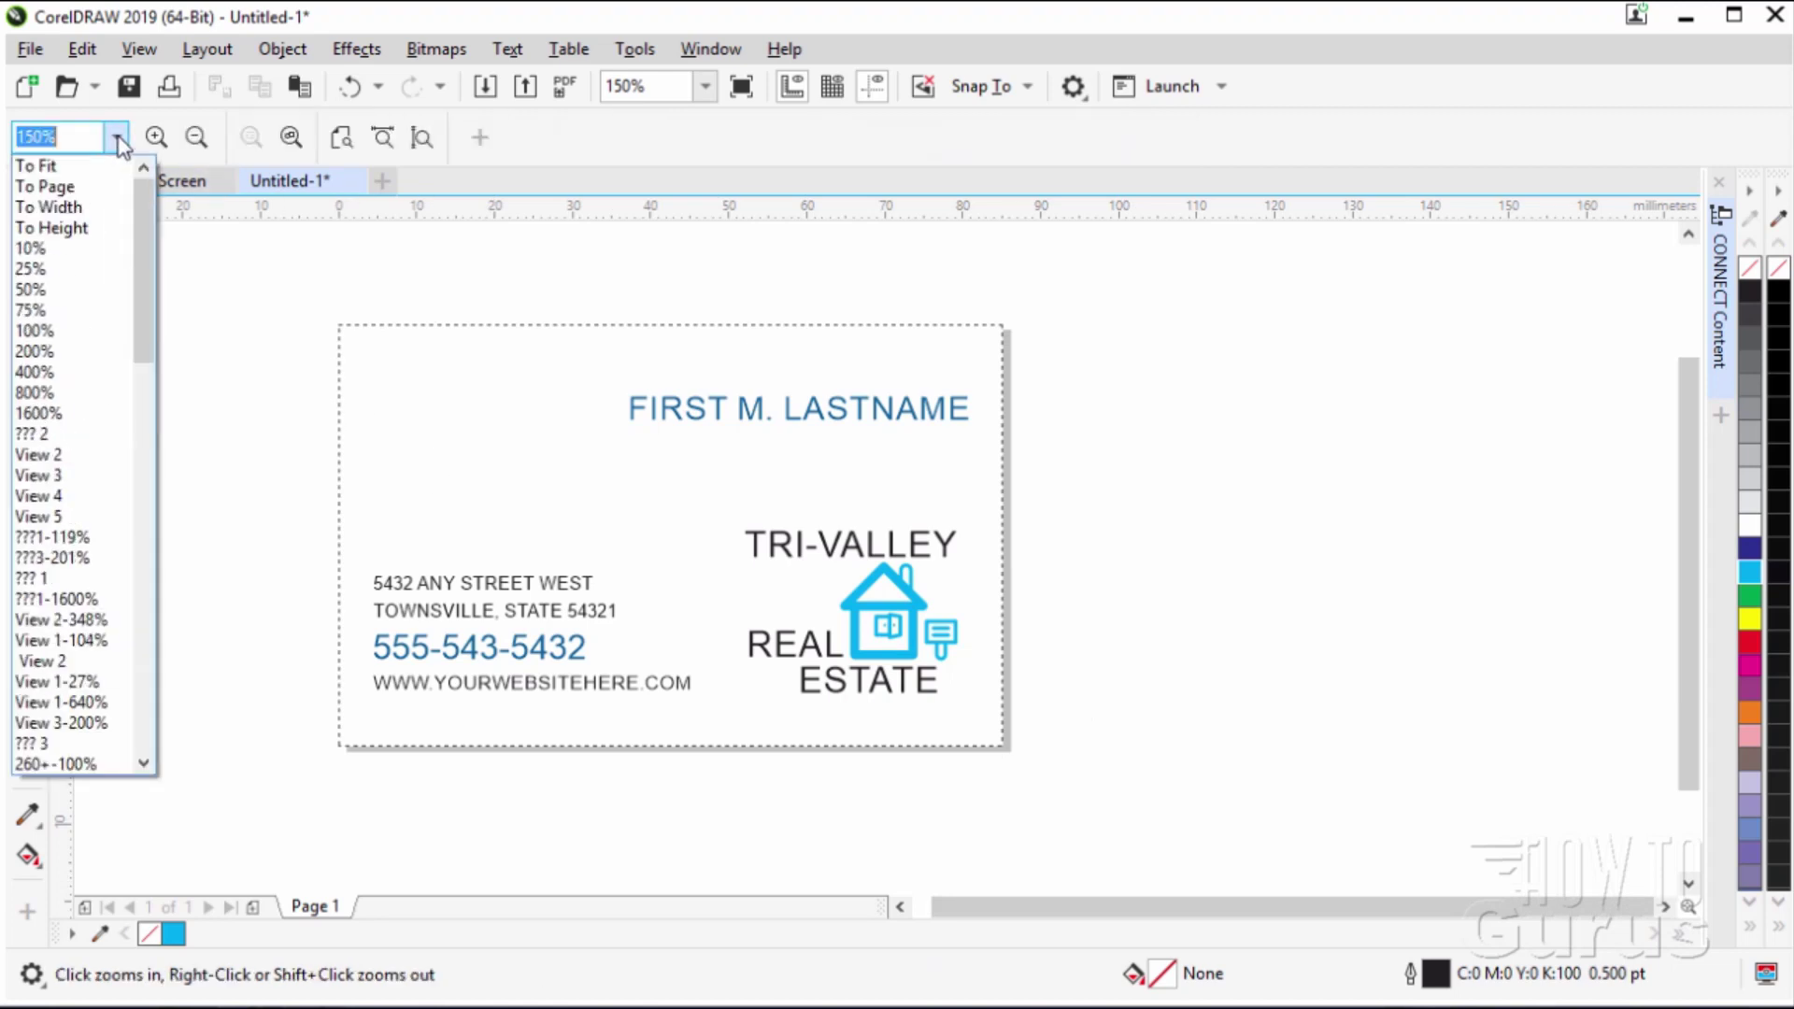
{"action": "left_click", "coordinate": [66, 226]}
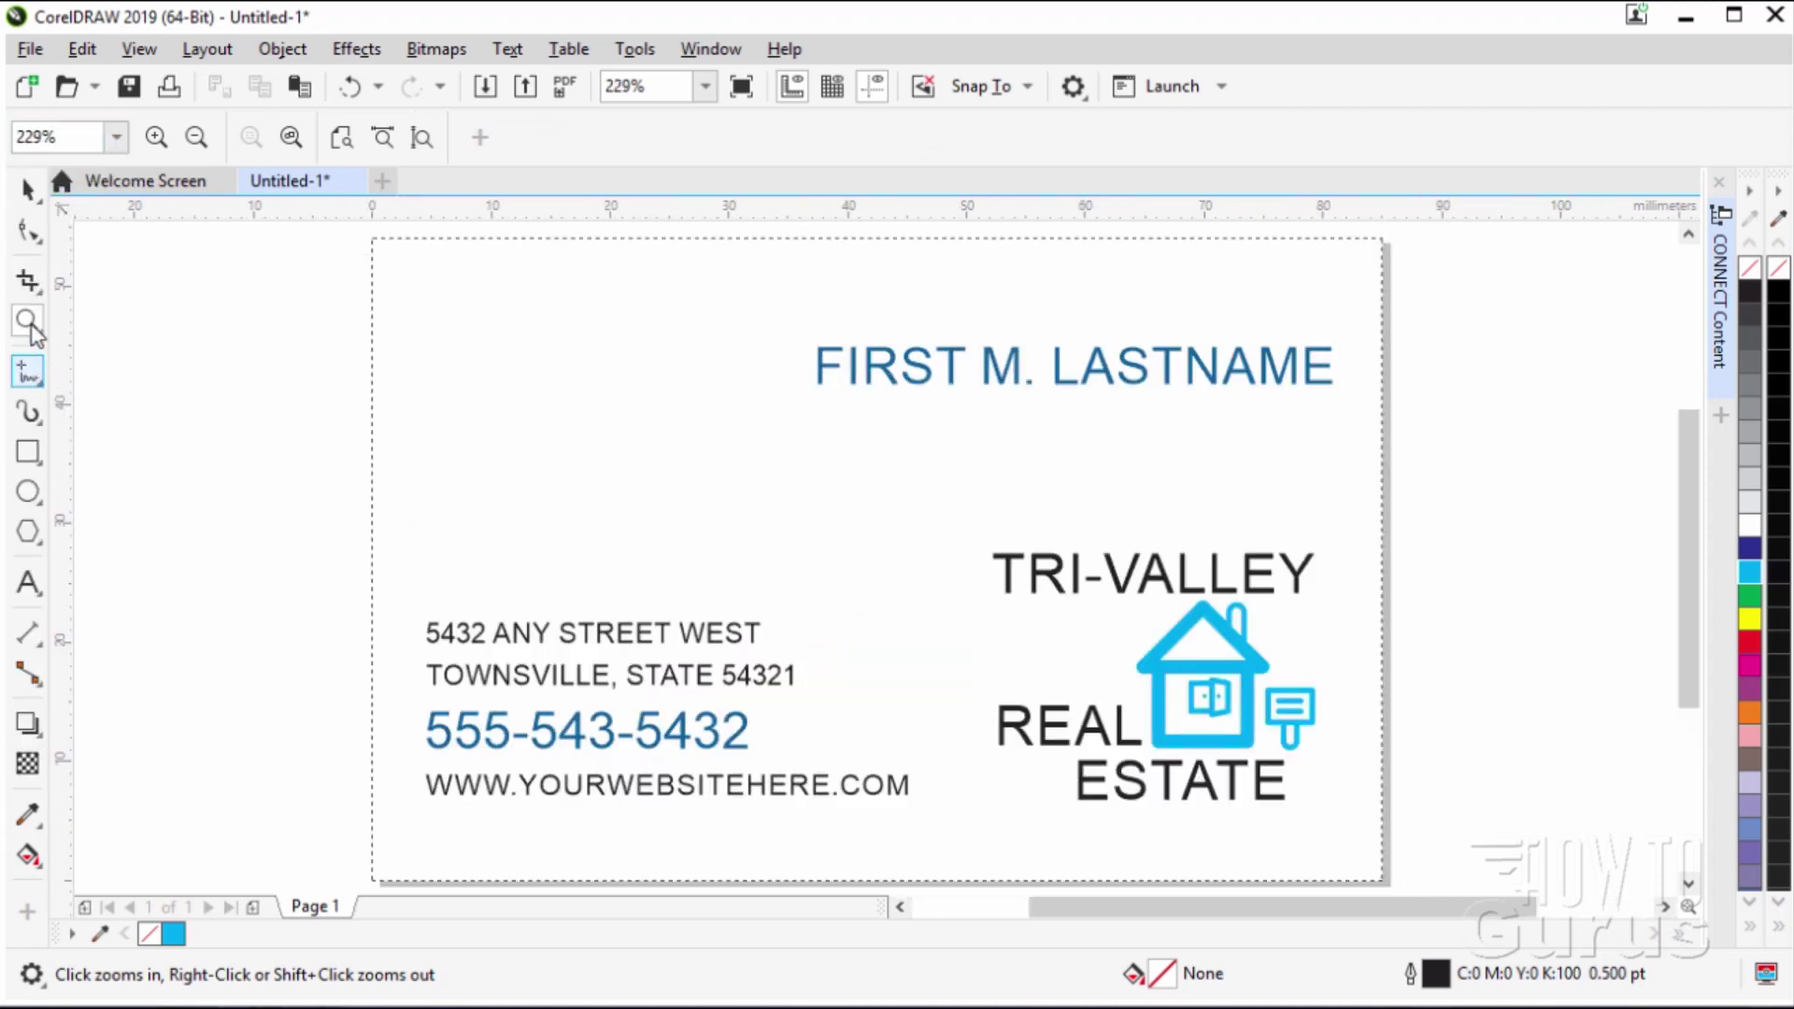
{"action": "left_click", "coordinate": [28, 191]}
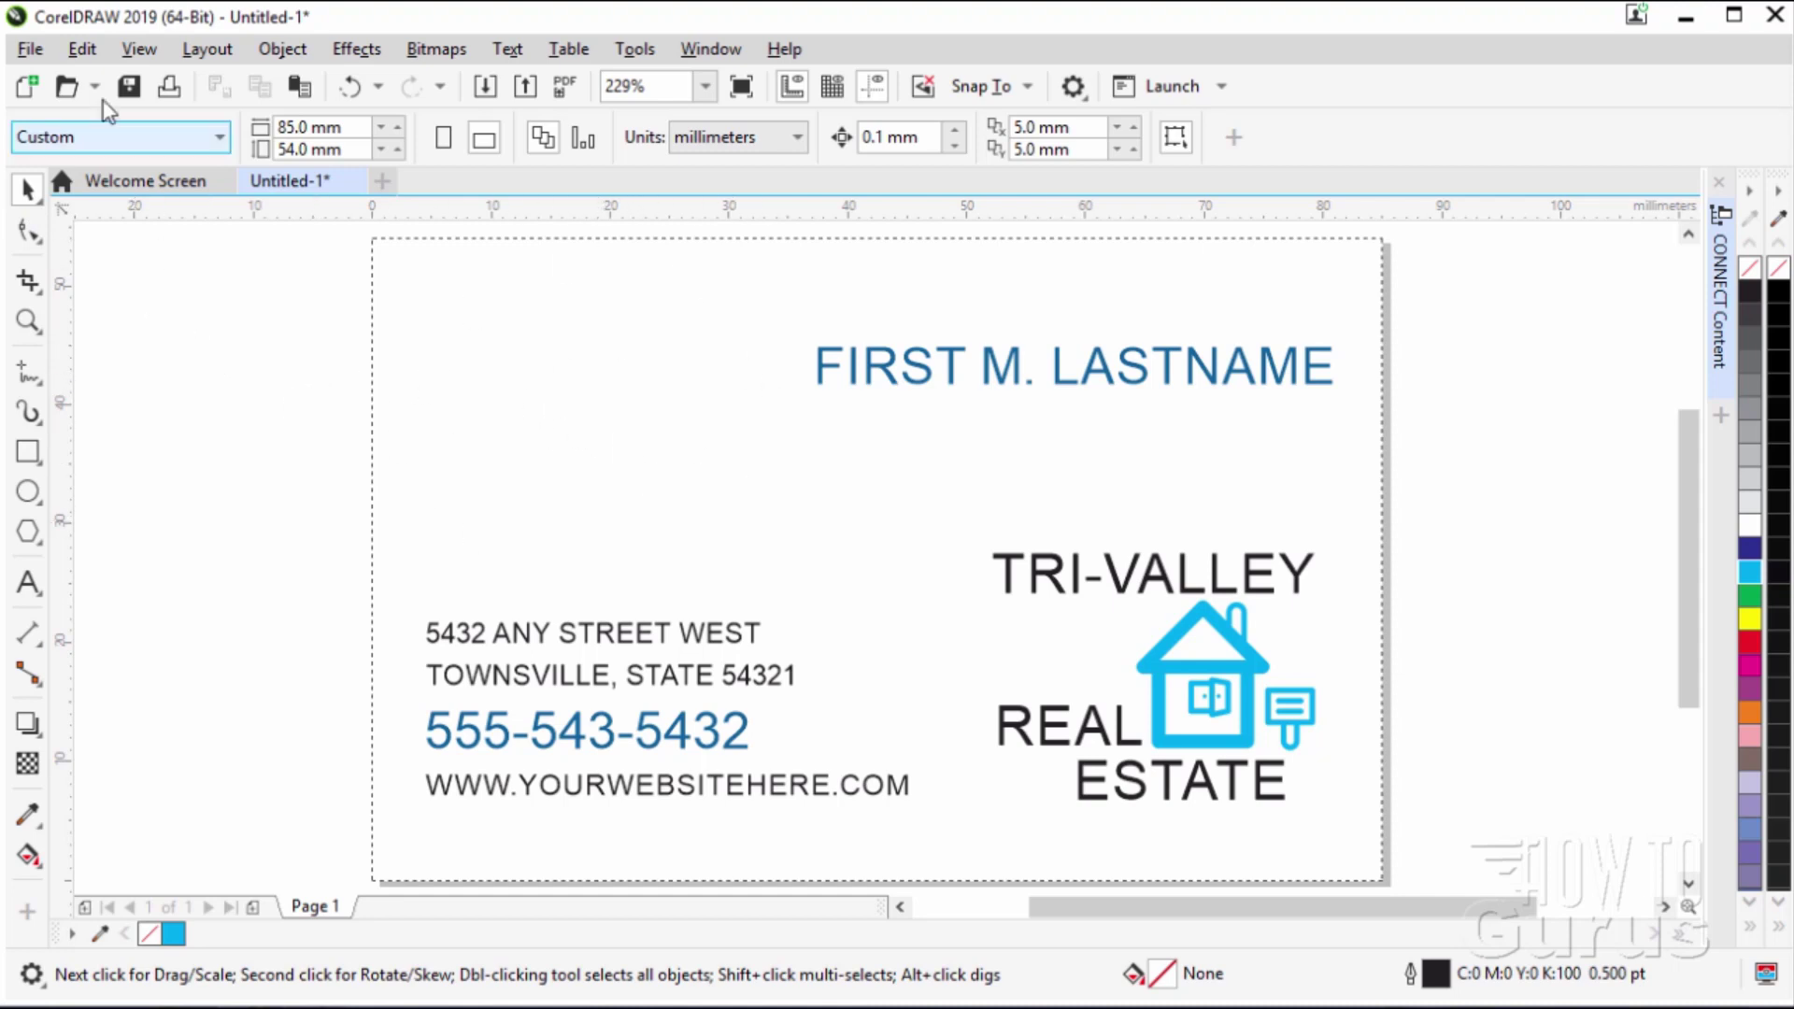
Import the businesswoman JPG onto the page and scale it down to about 38%.
{"action": "left_click", "coordinate": [31, 51]}
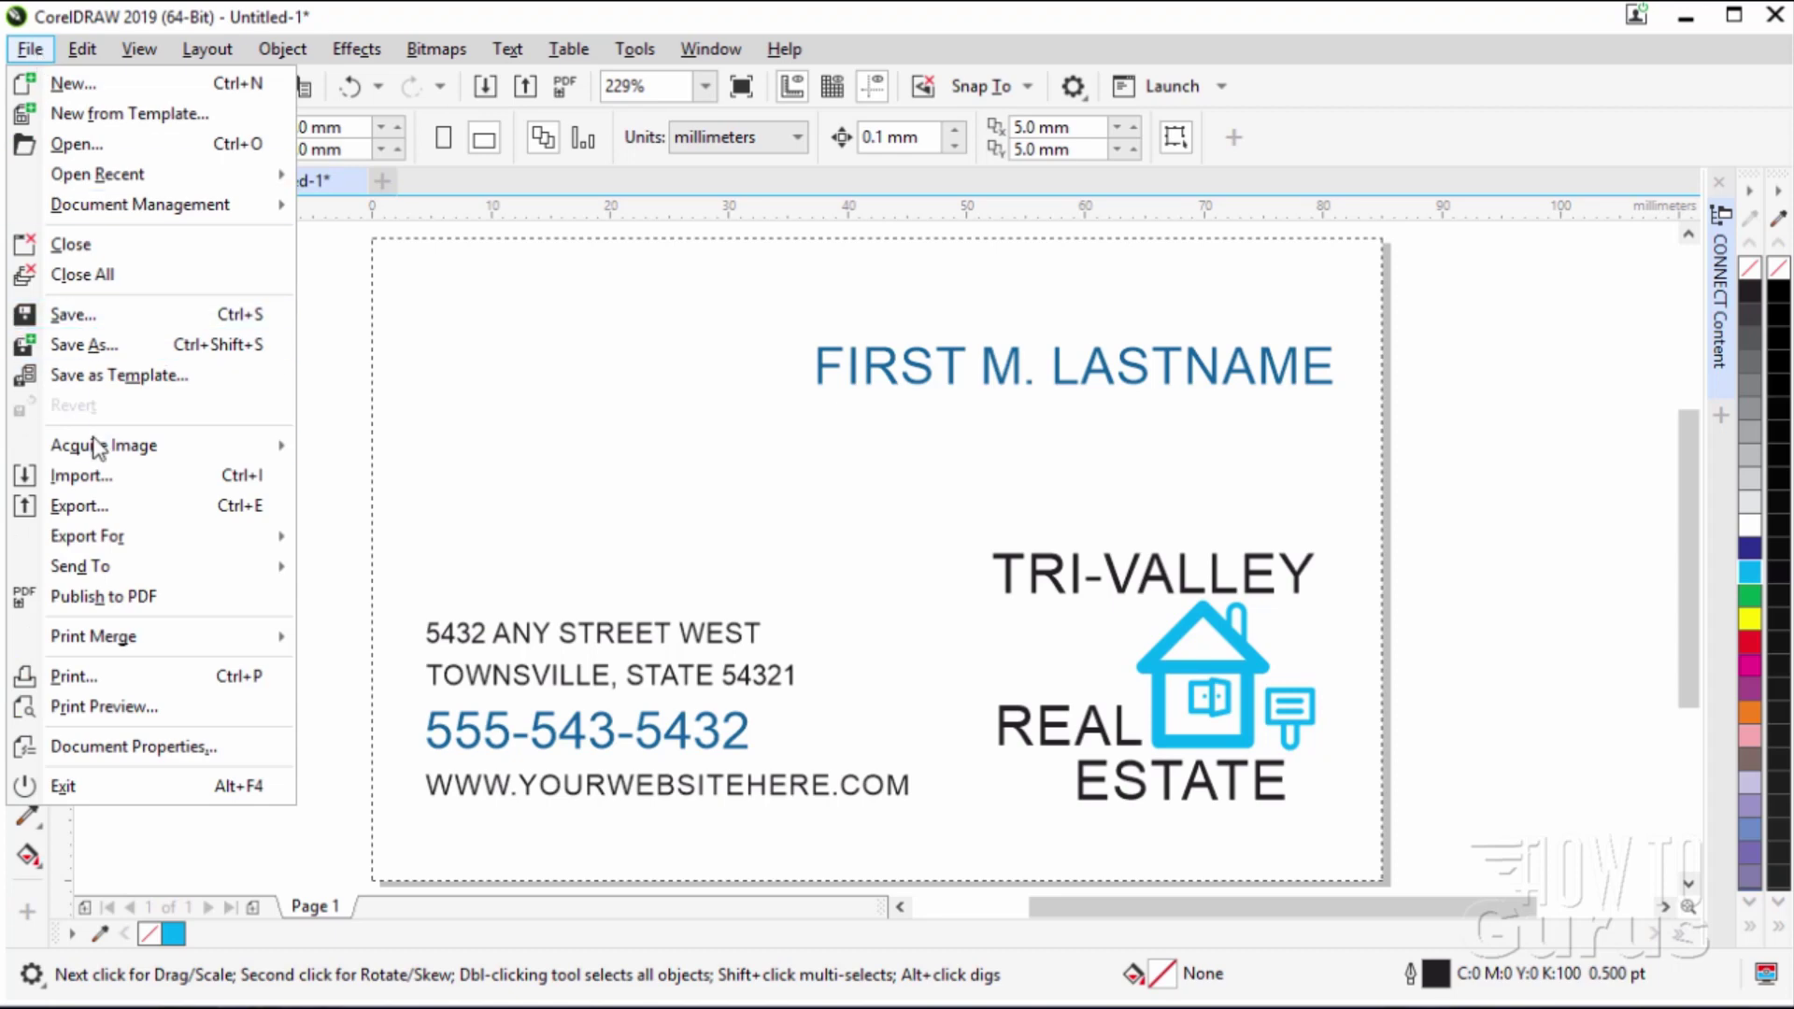
{"action": "left_click", "coordinate": [92, 475]}
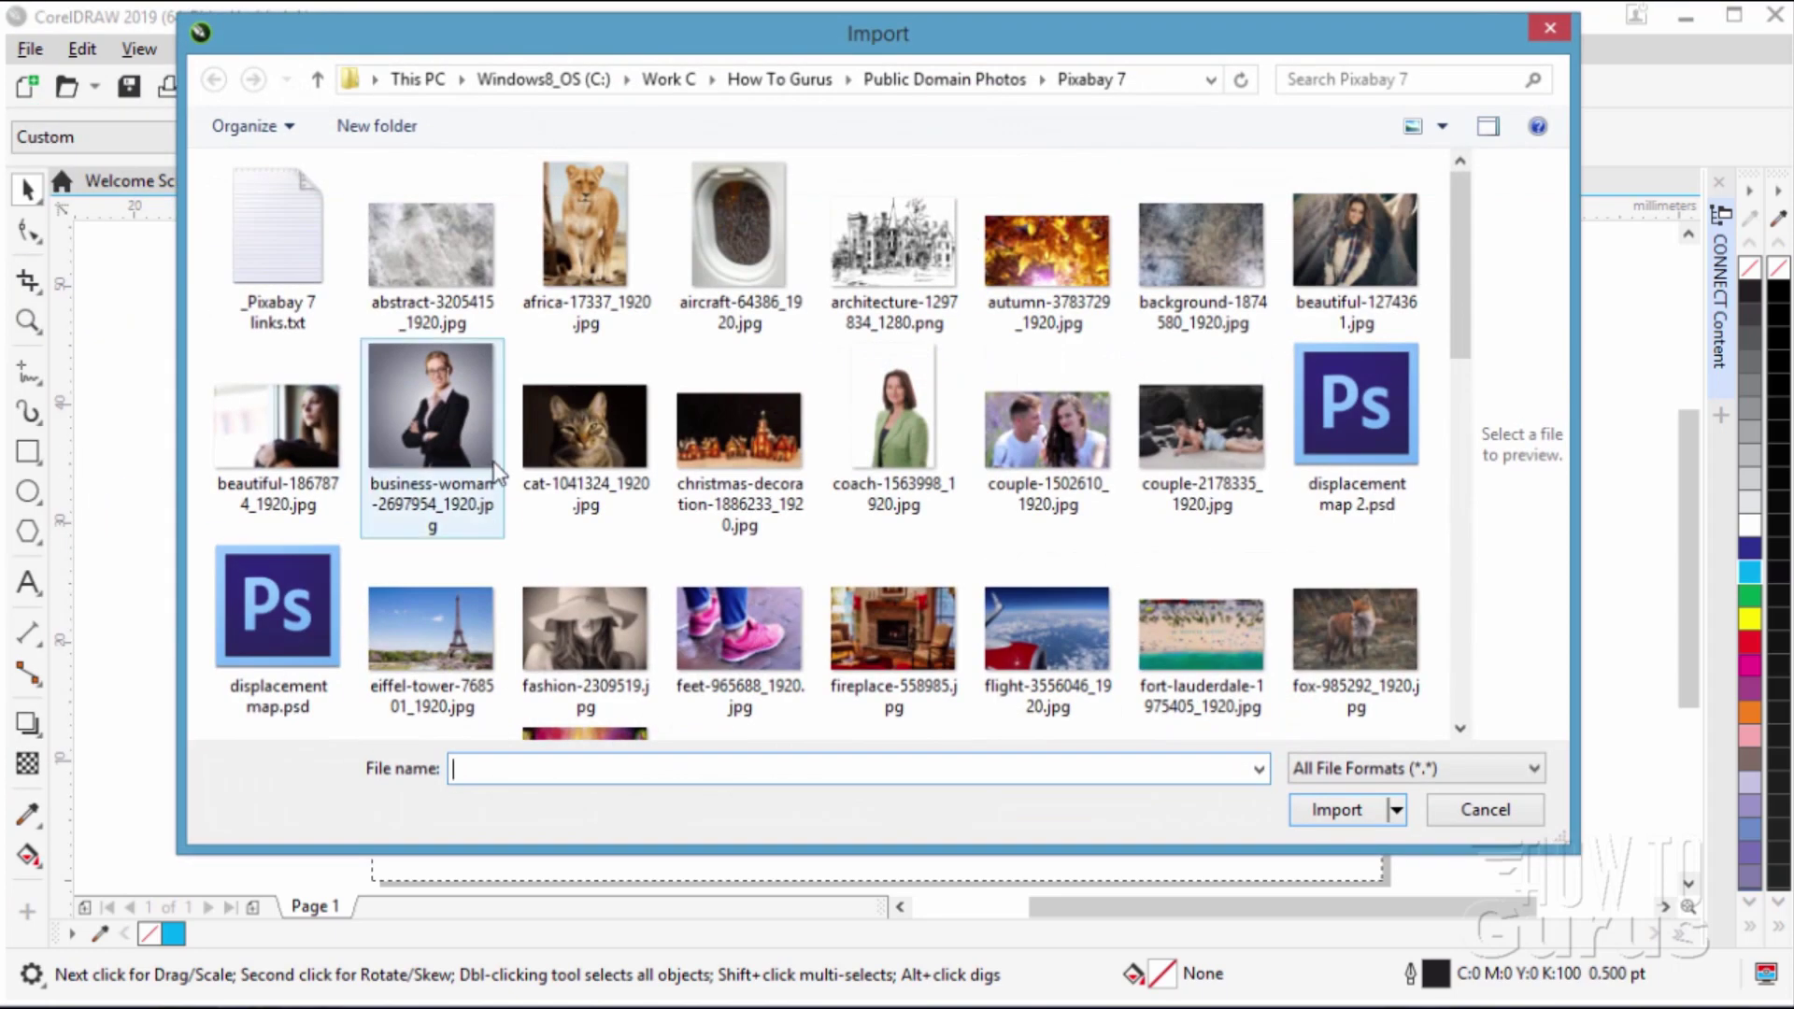
{"action": "left_click", "coordinate": [436, 385]}
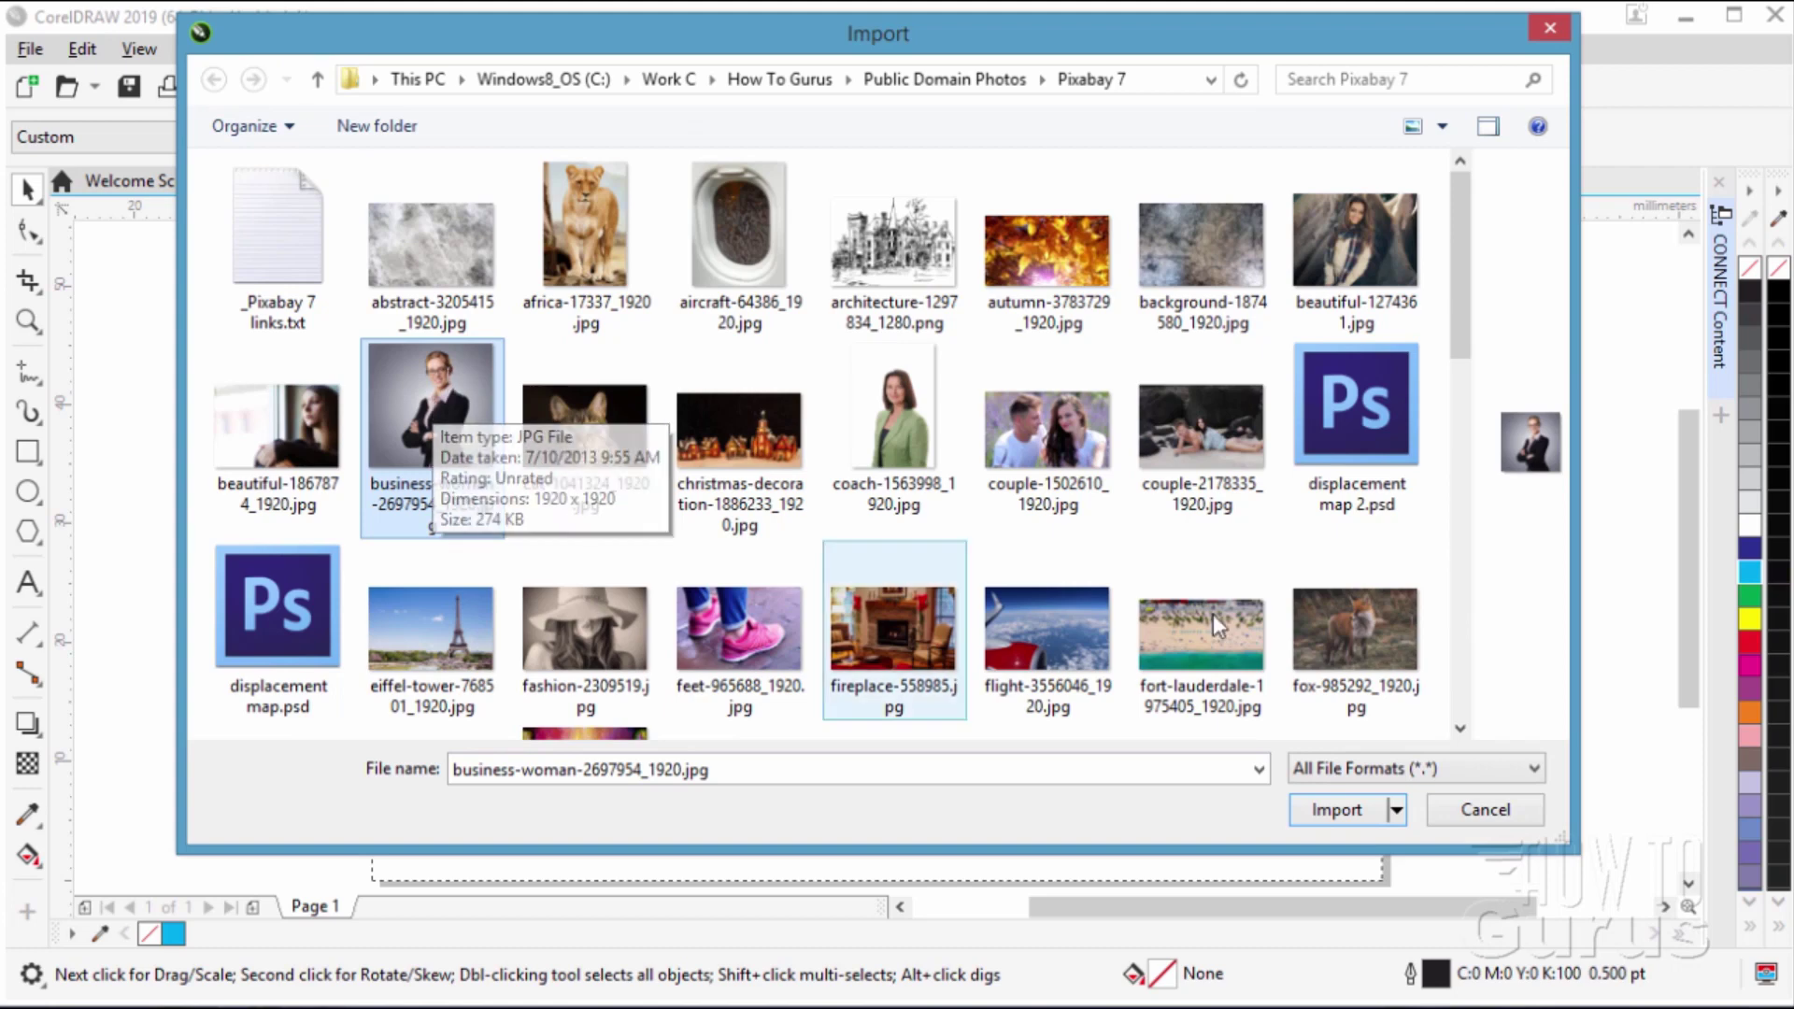
{"action": "left_click", "coordinate": [1337, 811]}
{"action": "key", "text": "Return"}
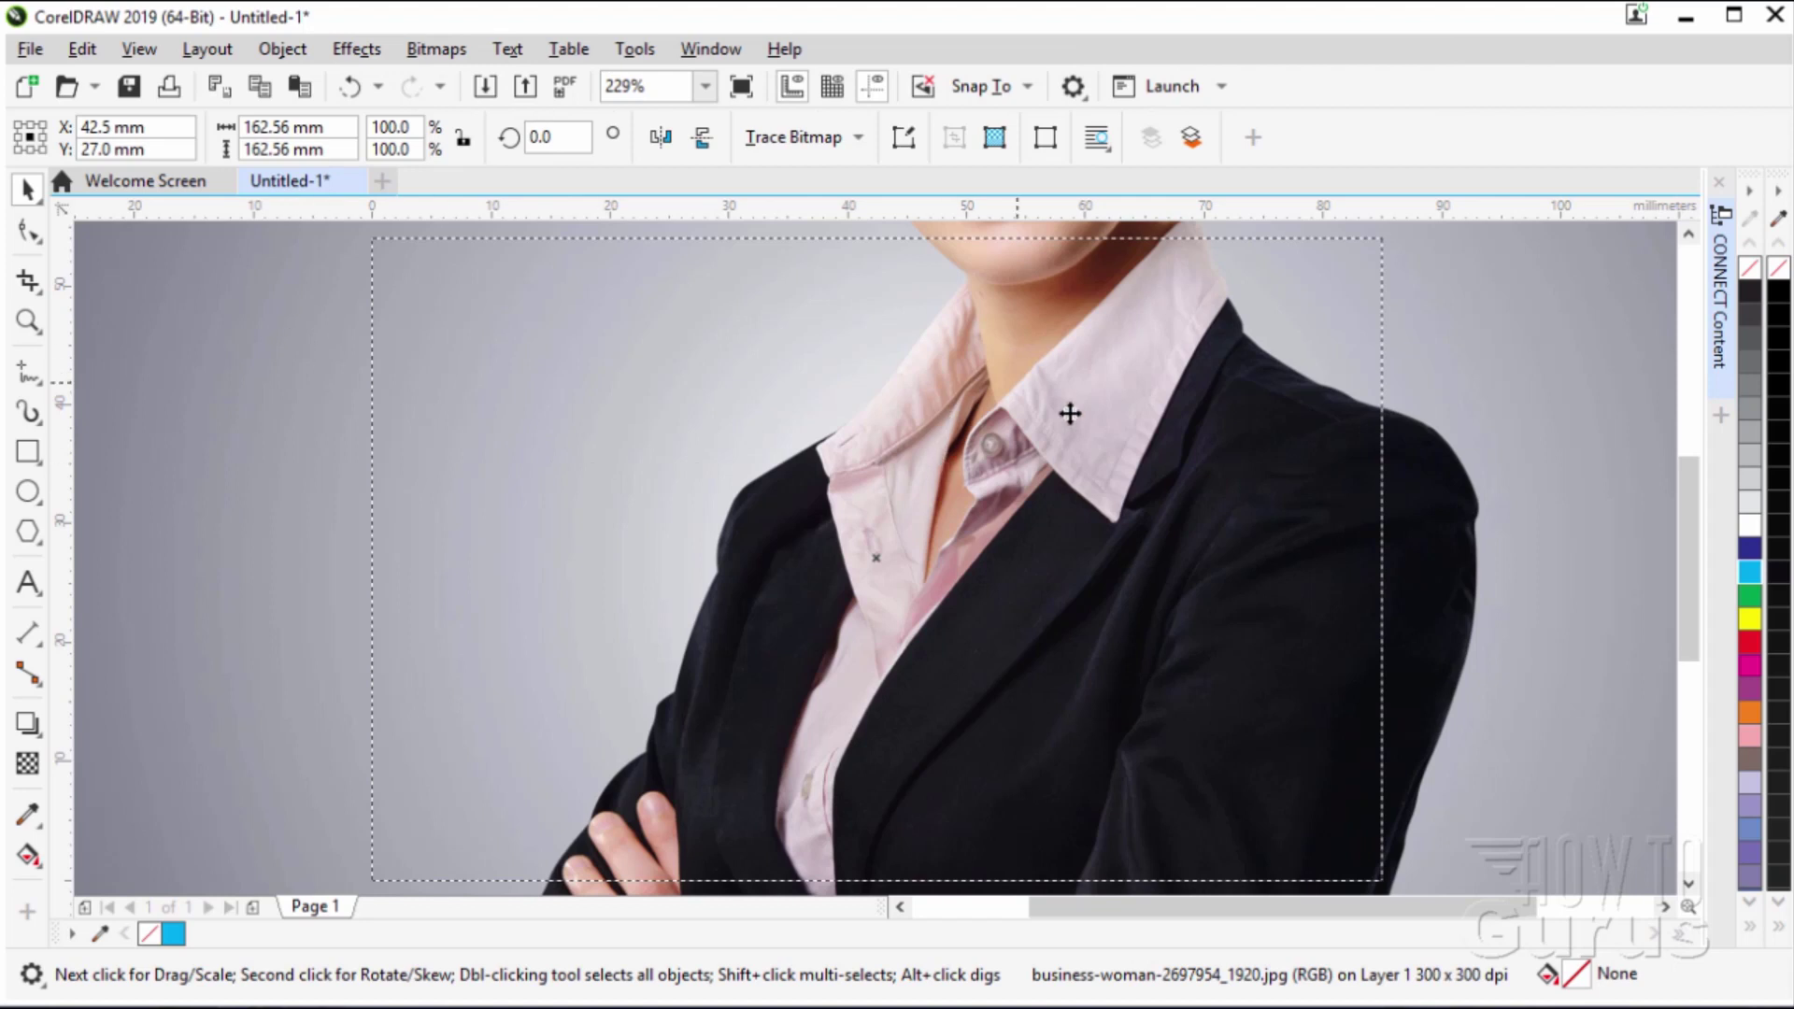
{"action": "scroll", "coordinate": [870, 501], "scroll_direction": "down", "scroll_amount": 1}
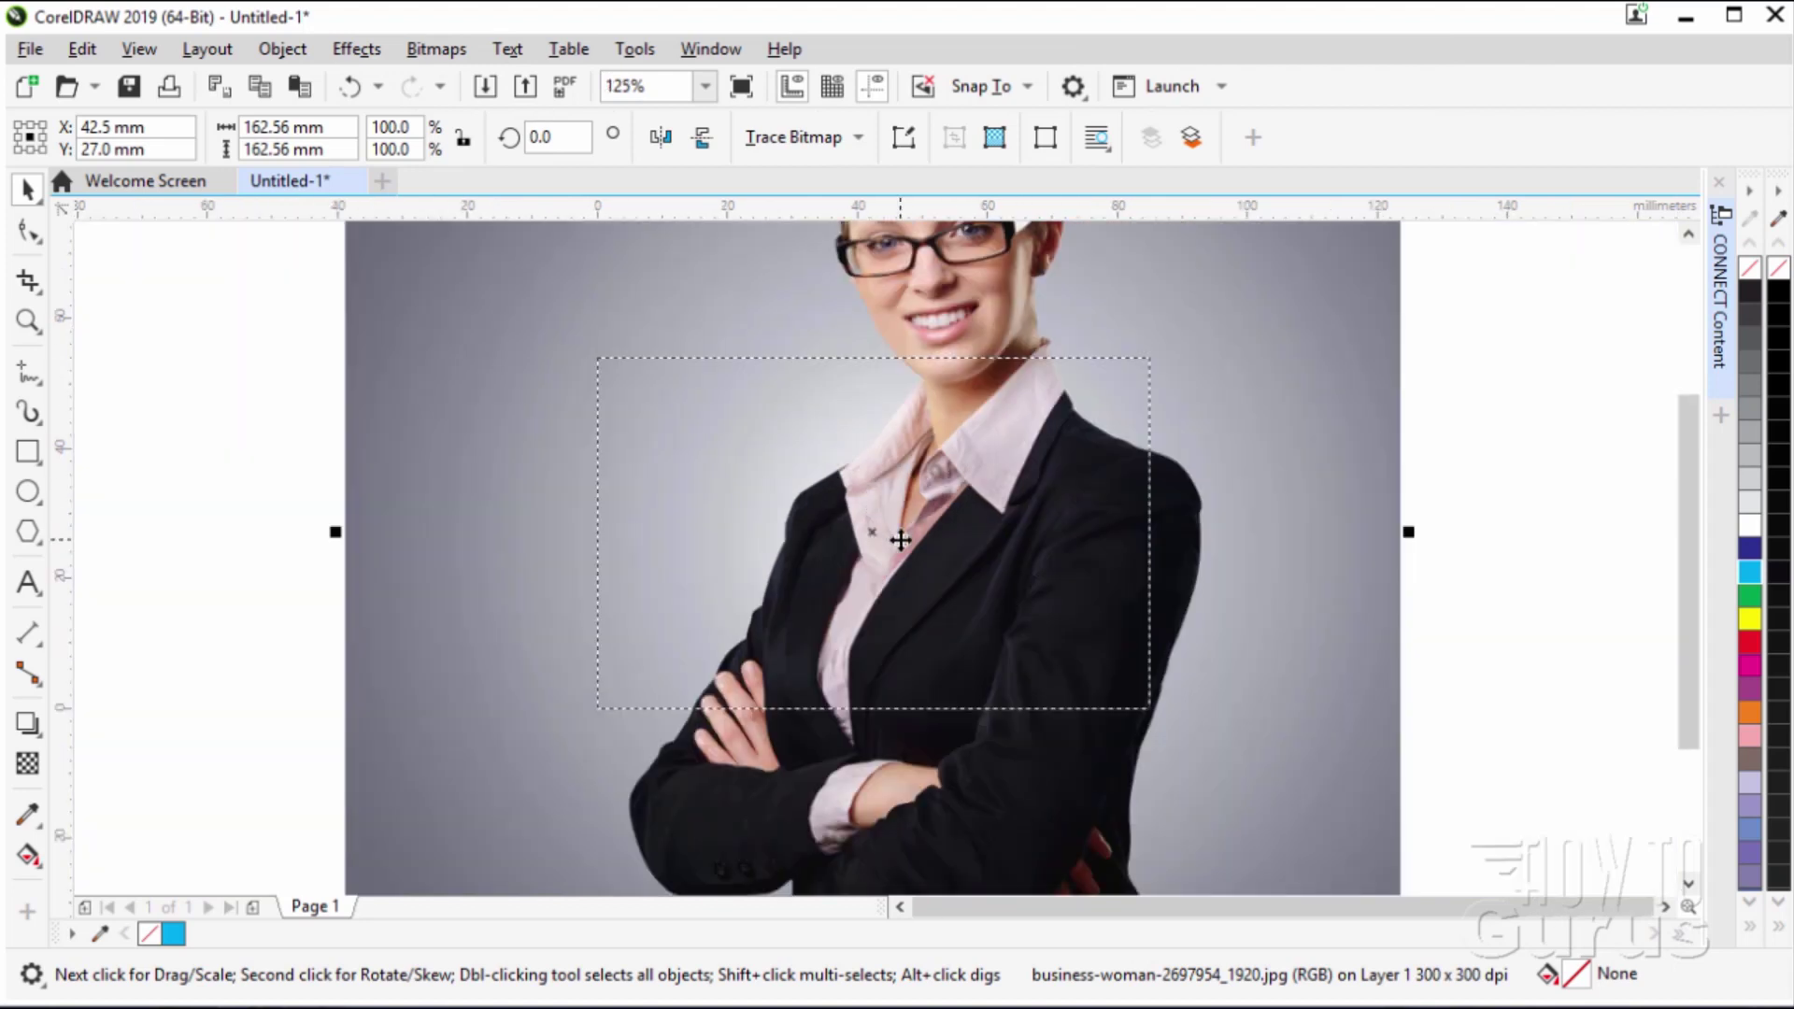
{"action": "scroll", "coordinate": [866, 519], "scroll_direction": "down", "scroll_amount": 1}
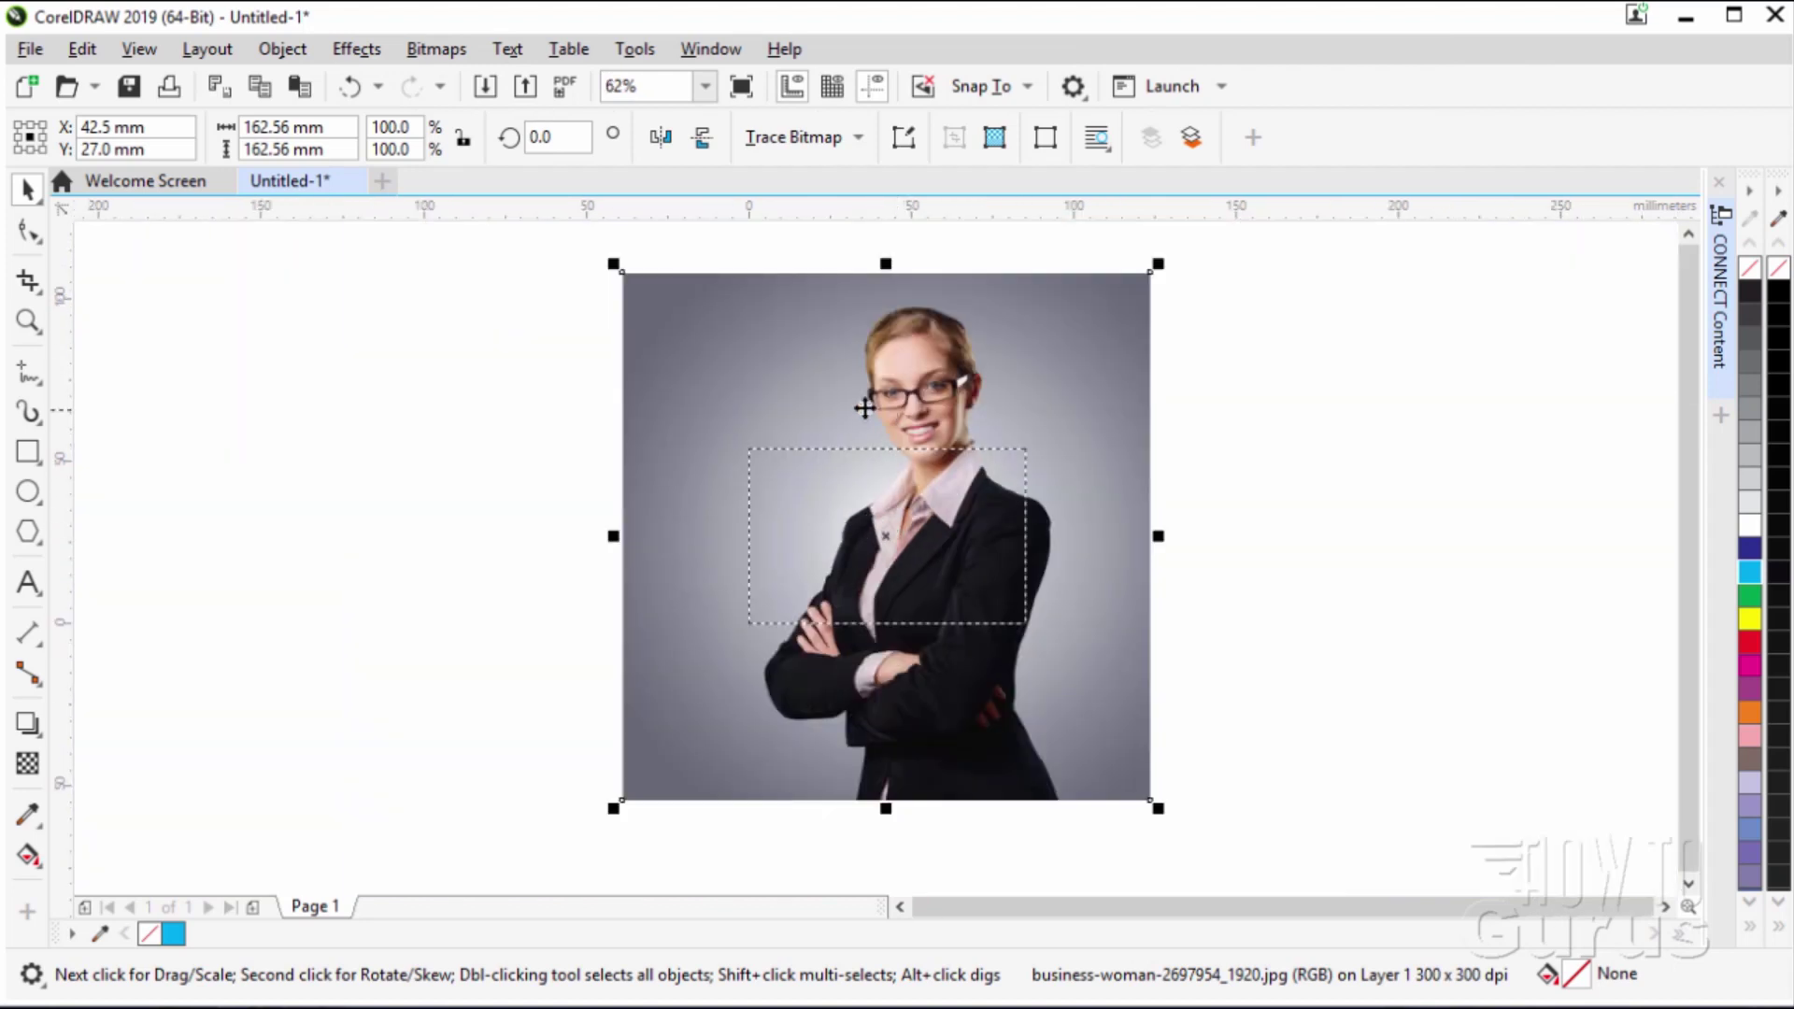
{"action": "left_click_drag", "start_coordinate": [612, 264], "coordinate": [952, 603]}
{"action": "mouse_move", "coordinate": [1058, 654]}
{"action": "left_mouse_down"}
{"action": "mouse_move", "coordinate": [854, 588]}
{"action": "mouse_move", "coordinate": [838, 529]}
{"action": "mouse_move", "coordinate": [841, 559]}
{"action": "left_mouse_up"}
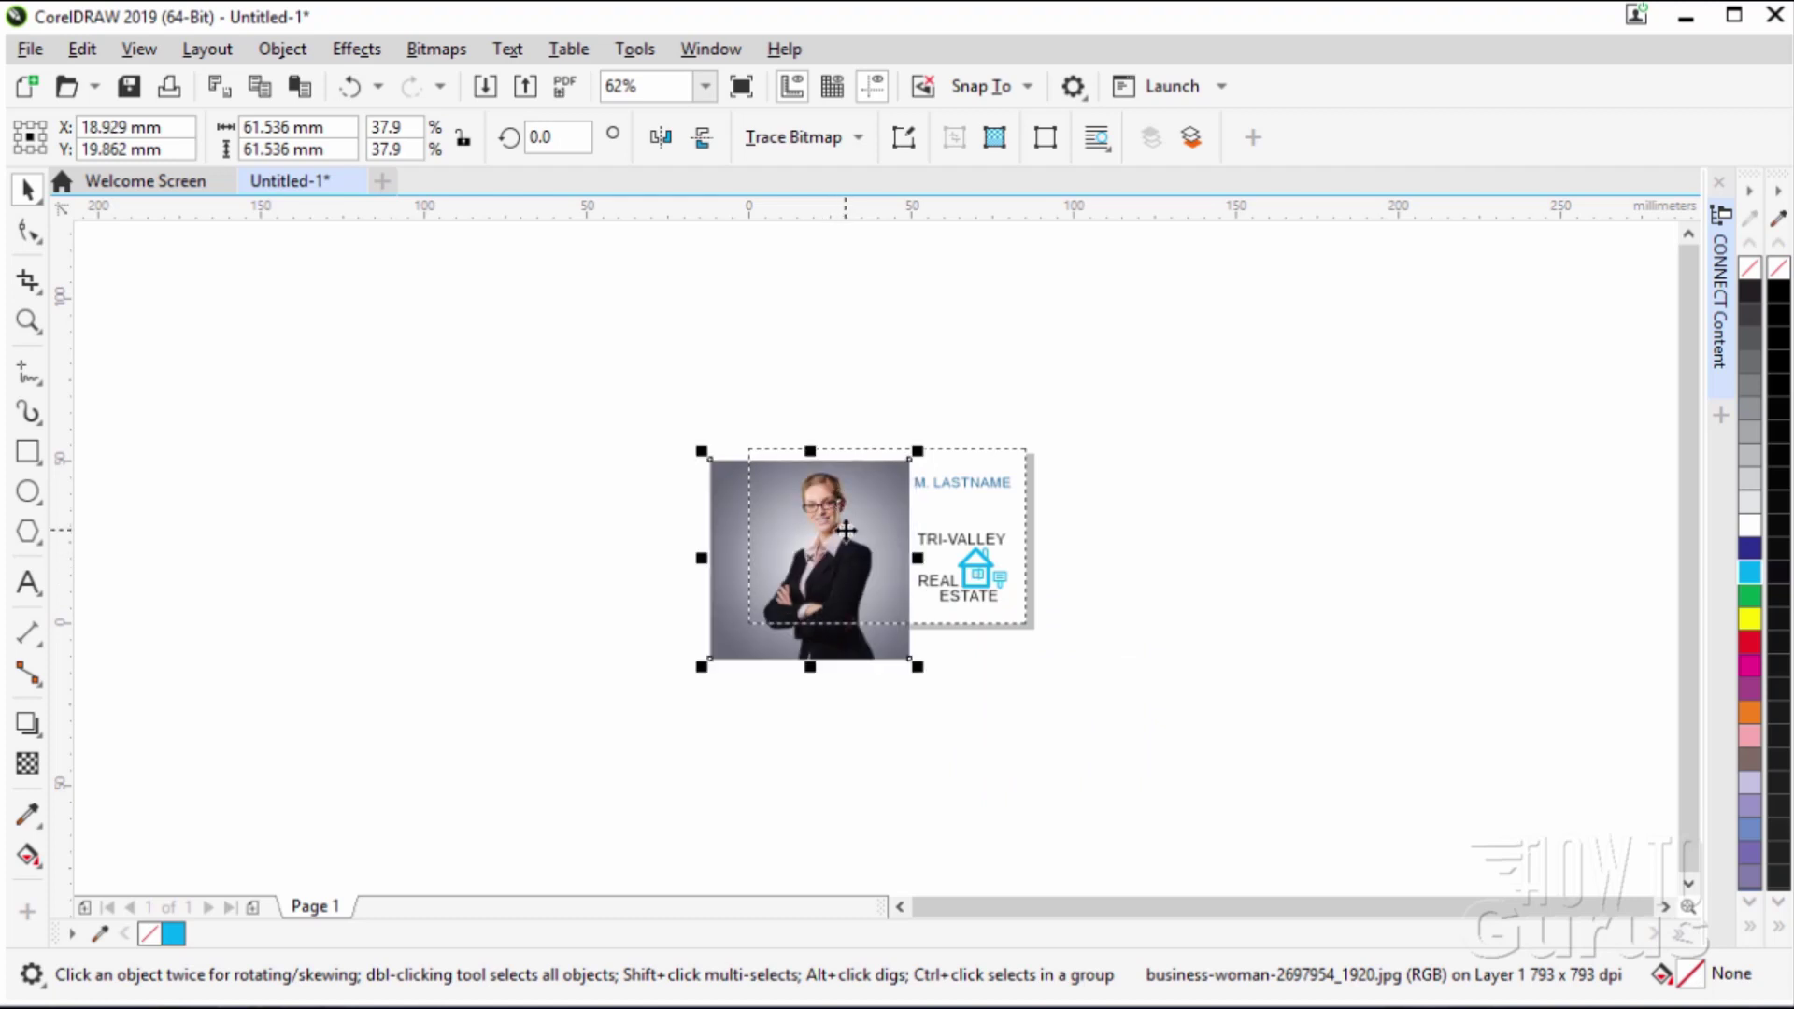
Send the businesswoman photo to the back of the page and move it left of the card.
{"action": "right_click", "coordinate": [846, 530]}
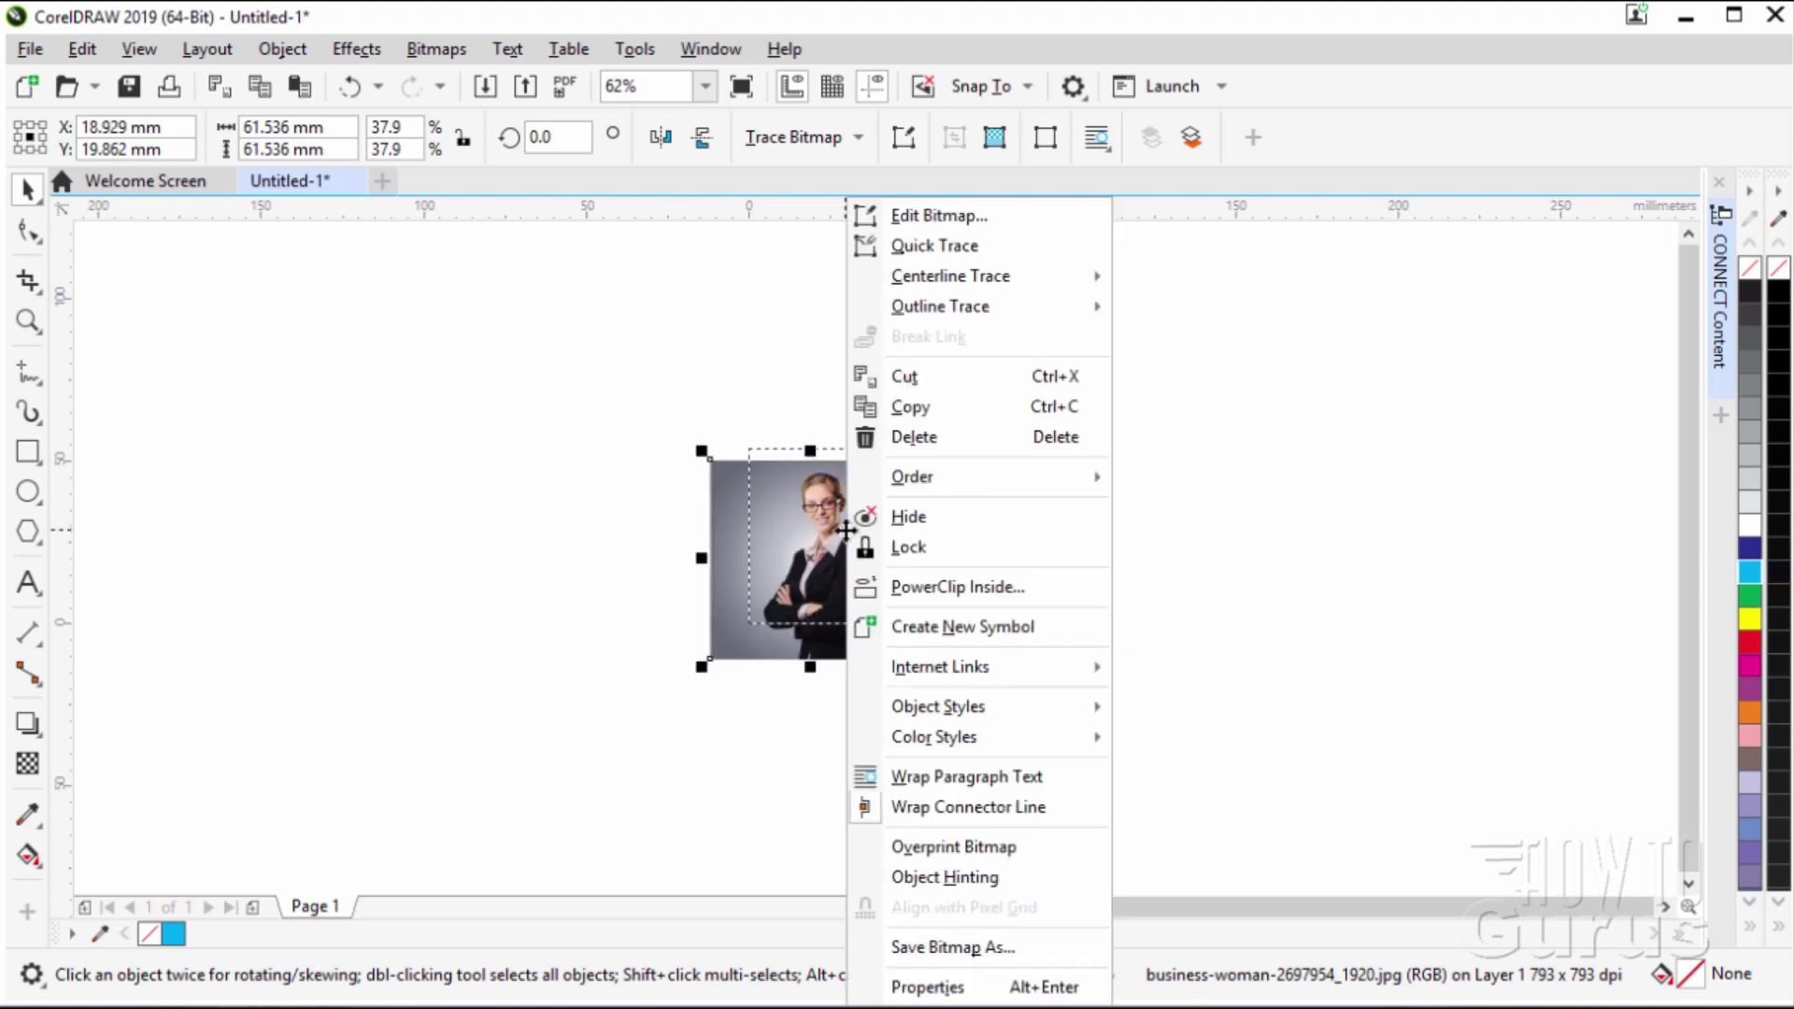
{"action": "mouse_move", "coordinate": [912, 477]}
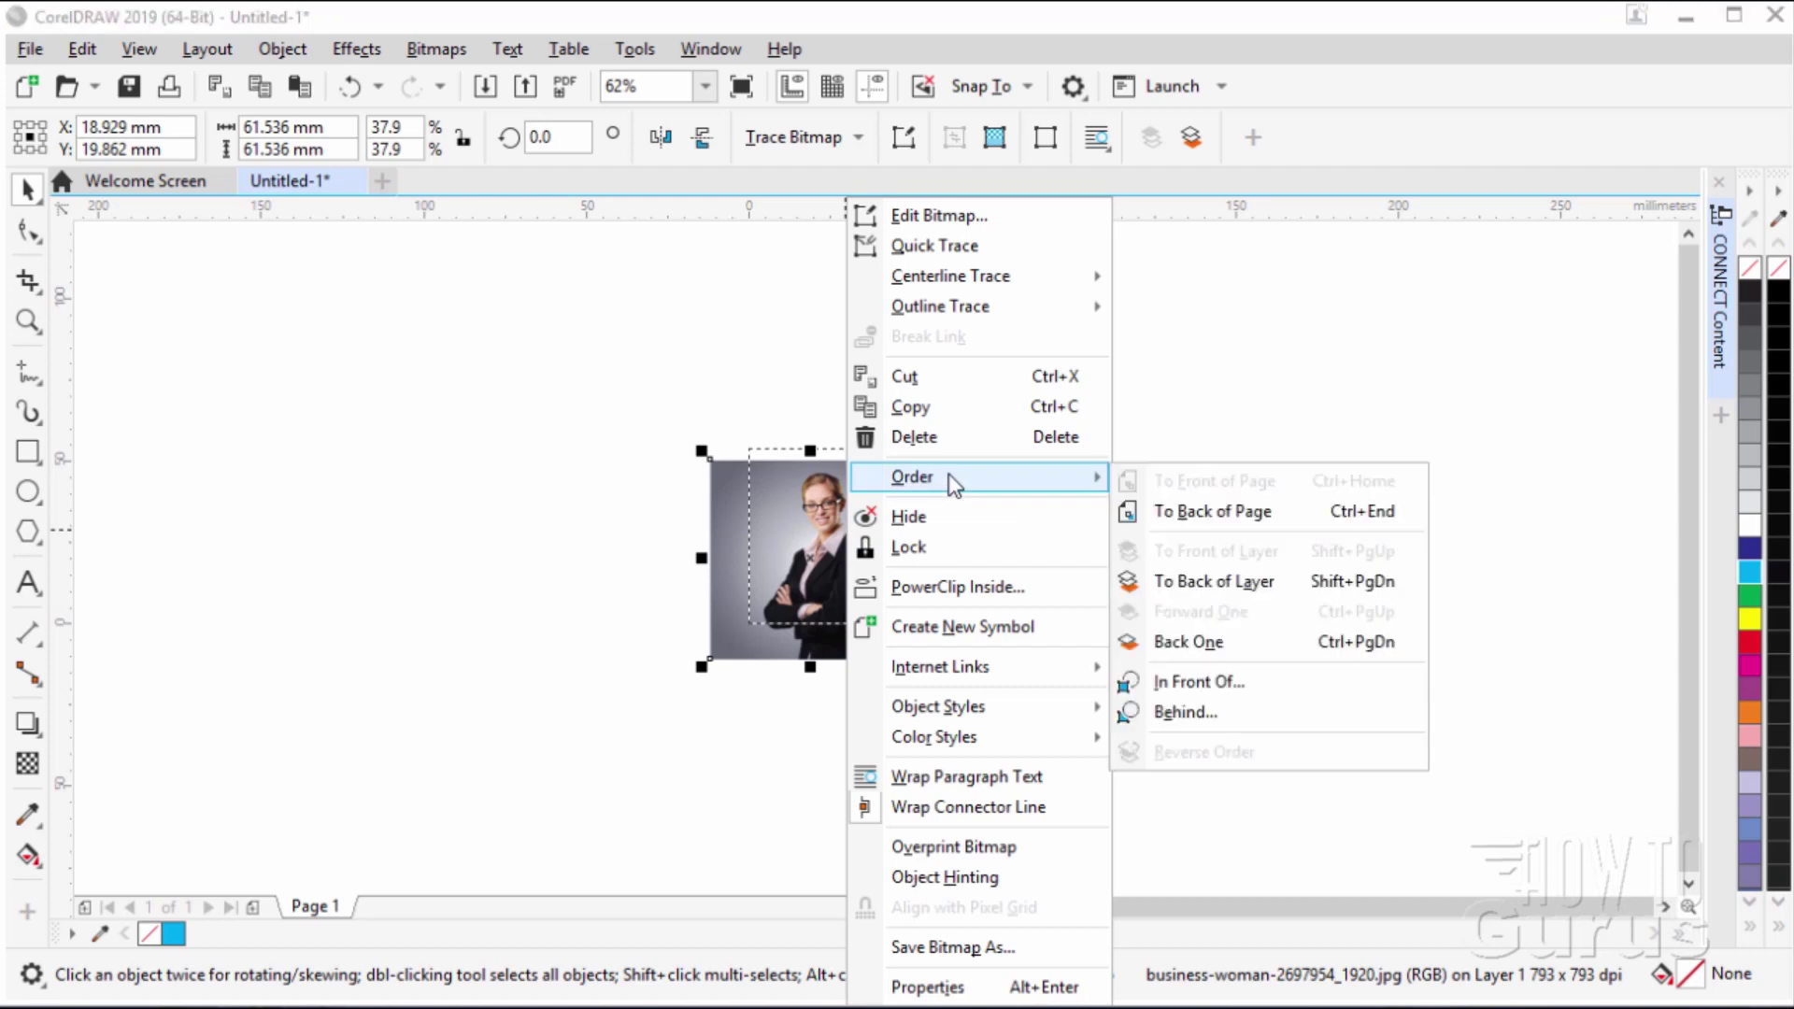
{"action": "left_click", "coordinate": [1213, 512]}
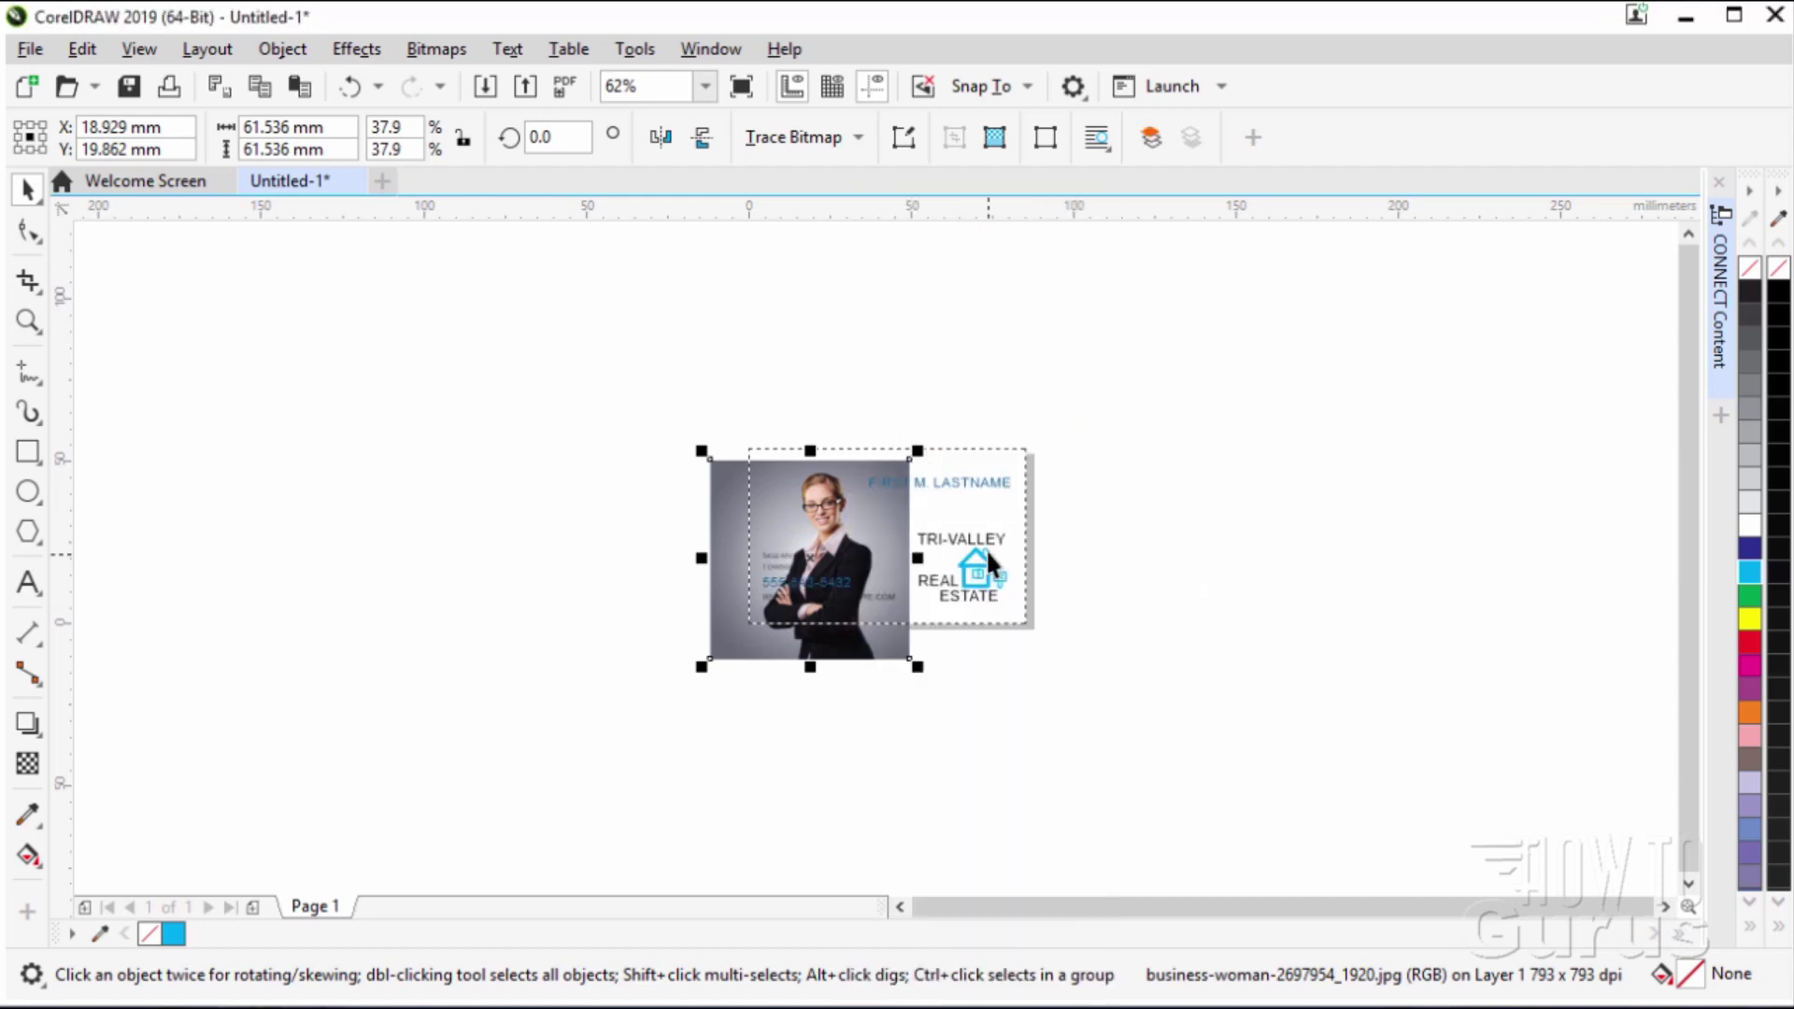
{"action": "left_click", "coordinate": [1150, 518]}
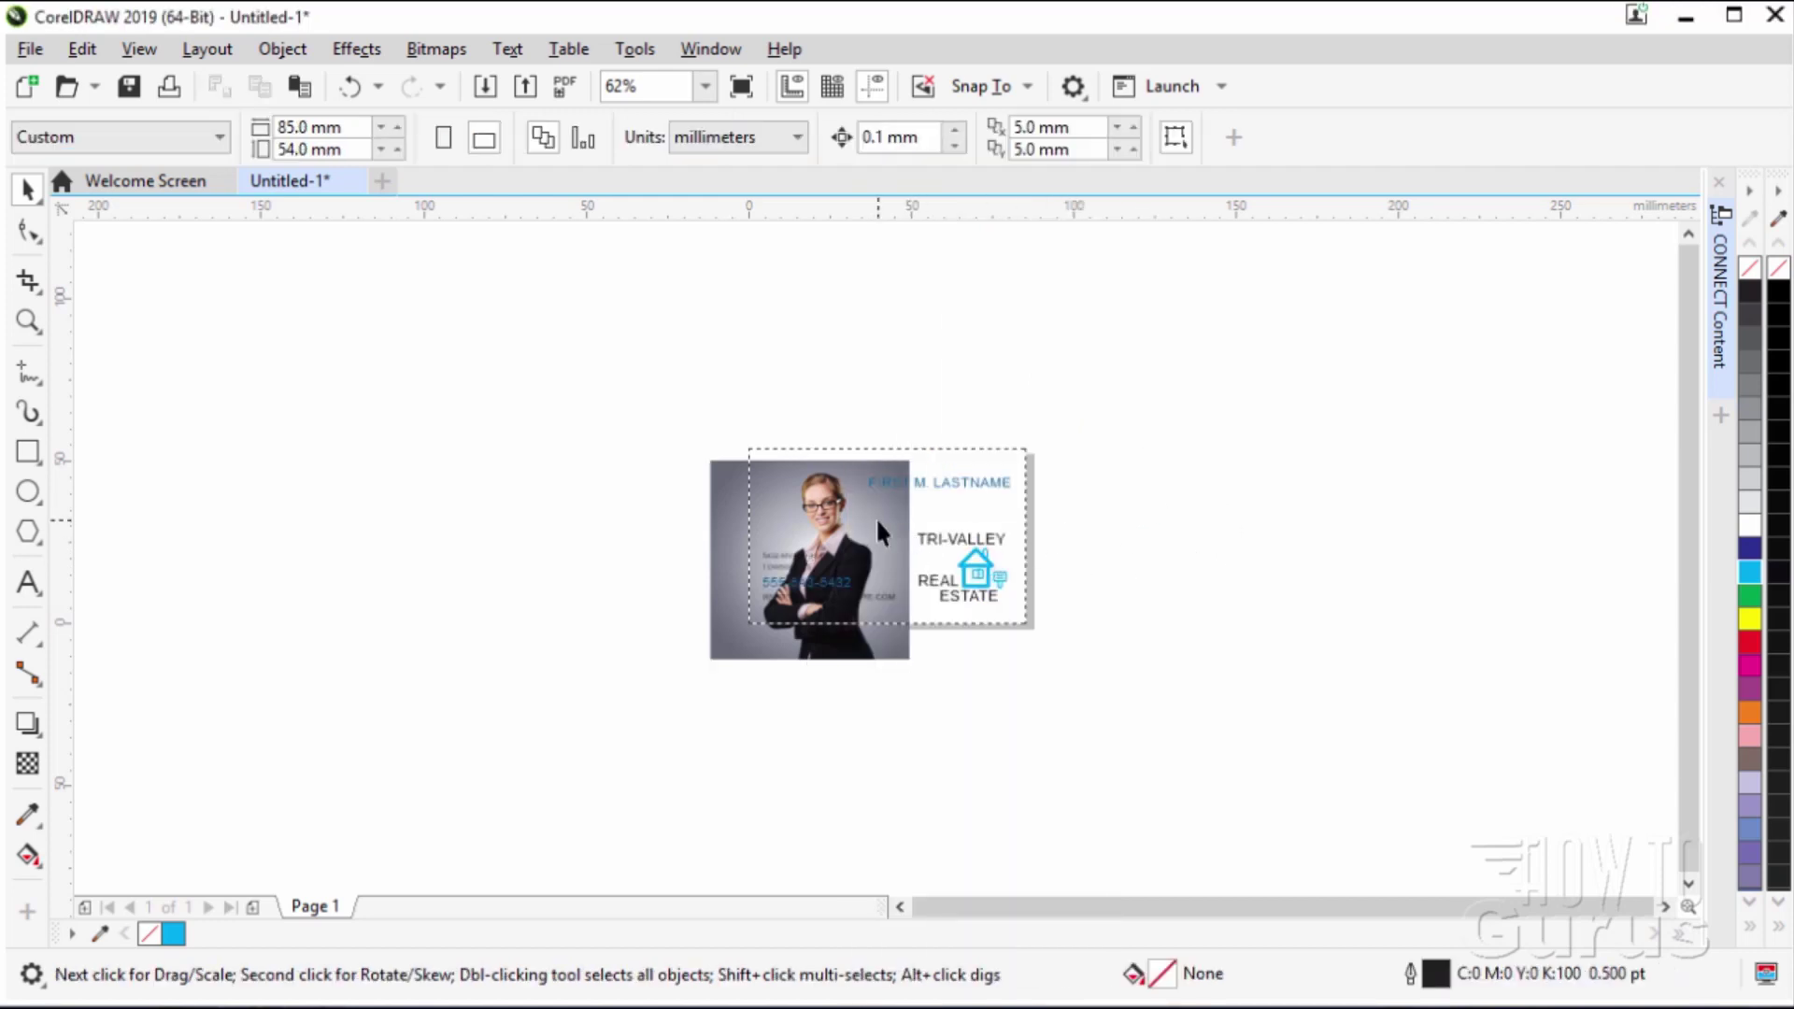
{"action": "scroll", "coordinate": [876, 530], "scroll_direction": "up", "scroll_amount": 4}
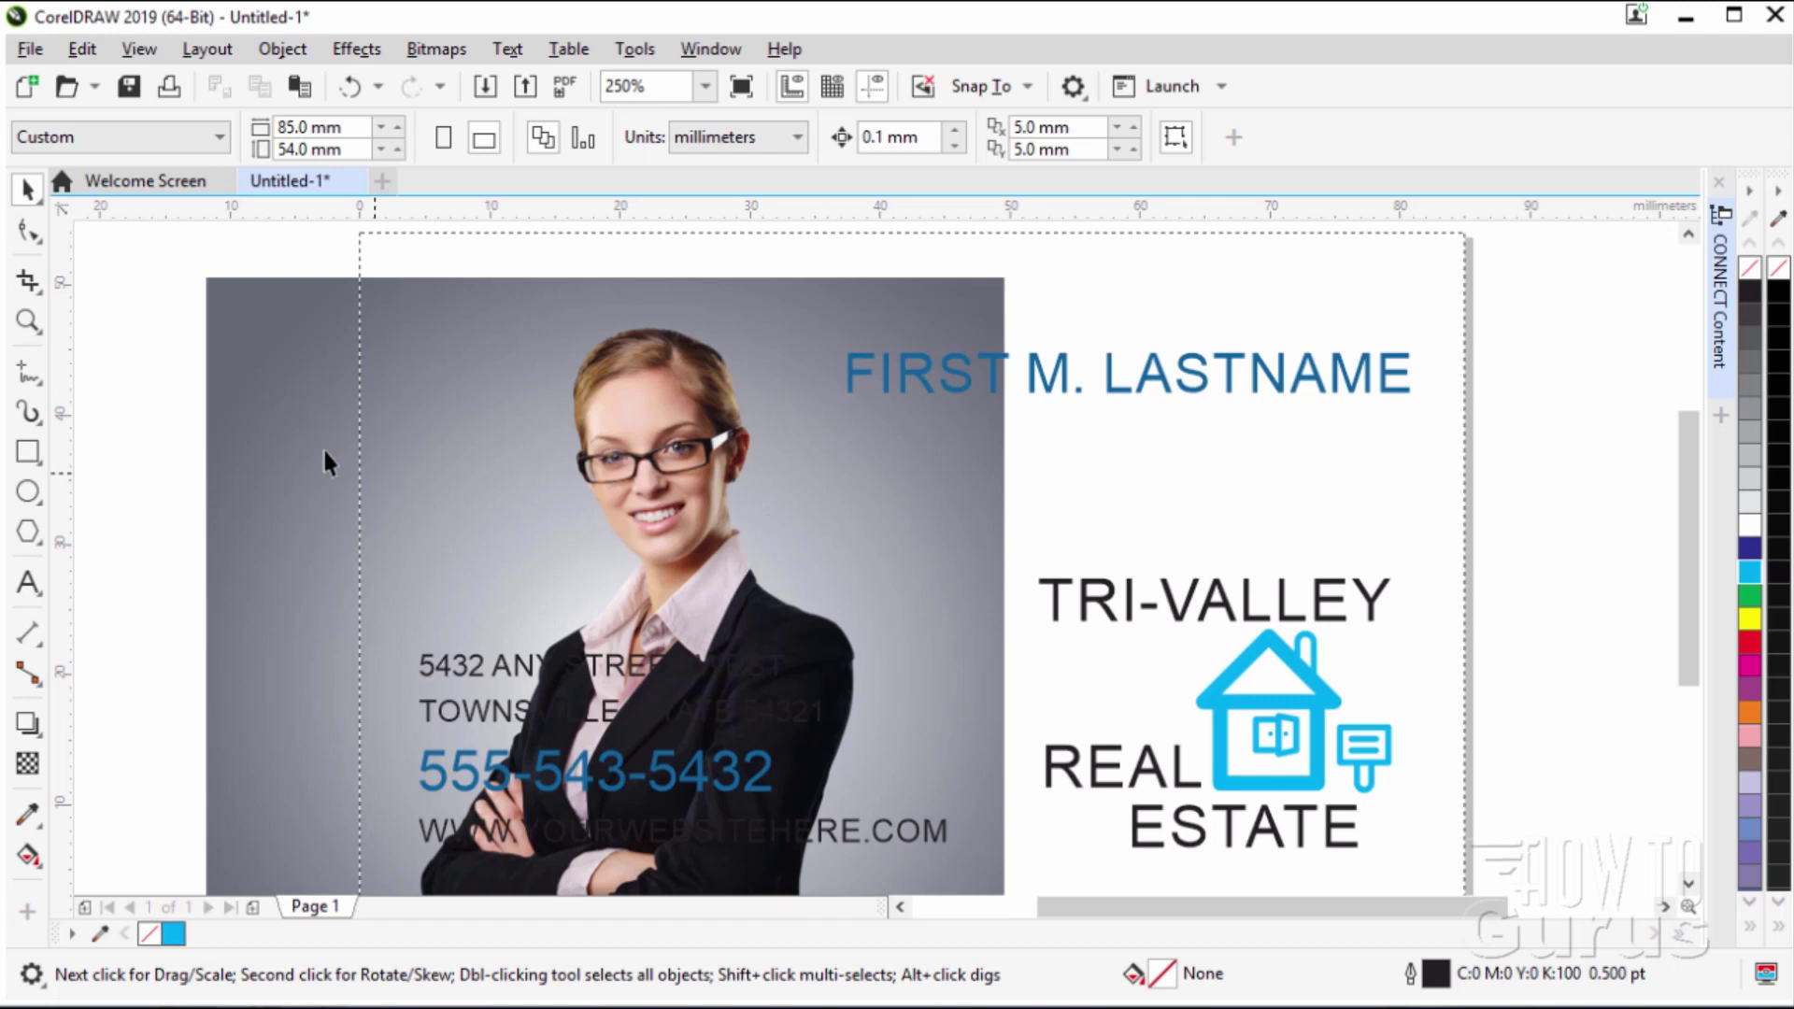
{"action": "left_click", "coordinate": [298, 429]}
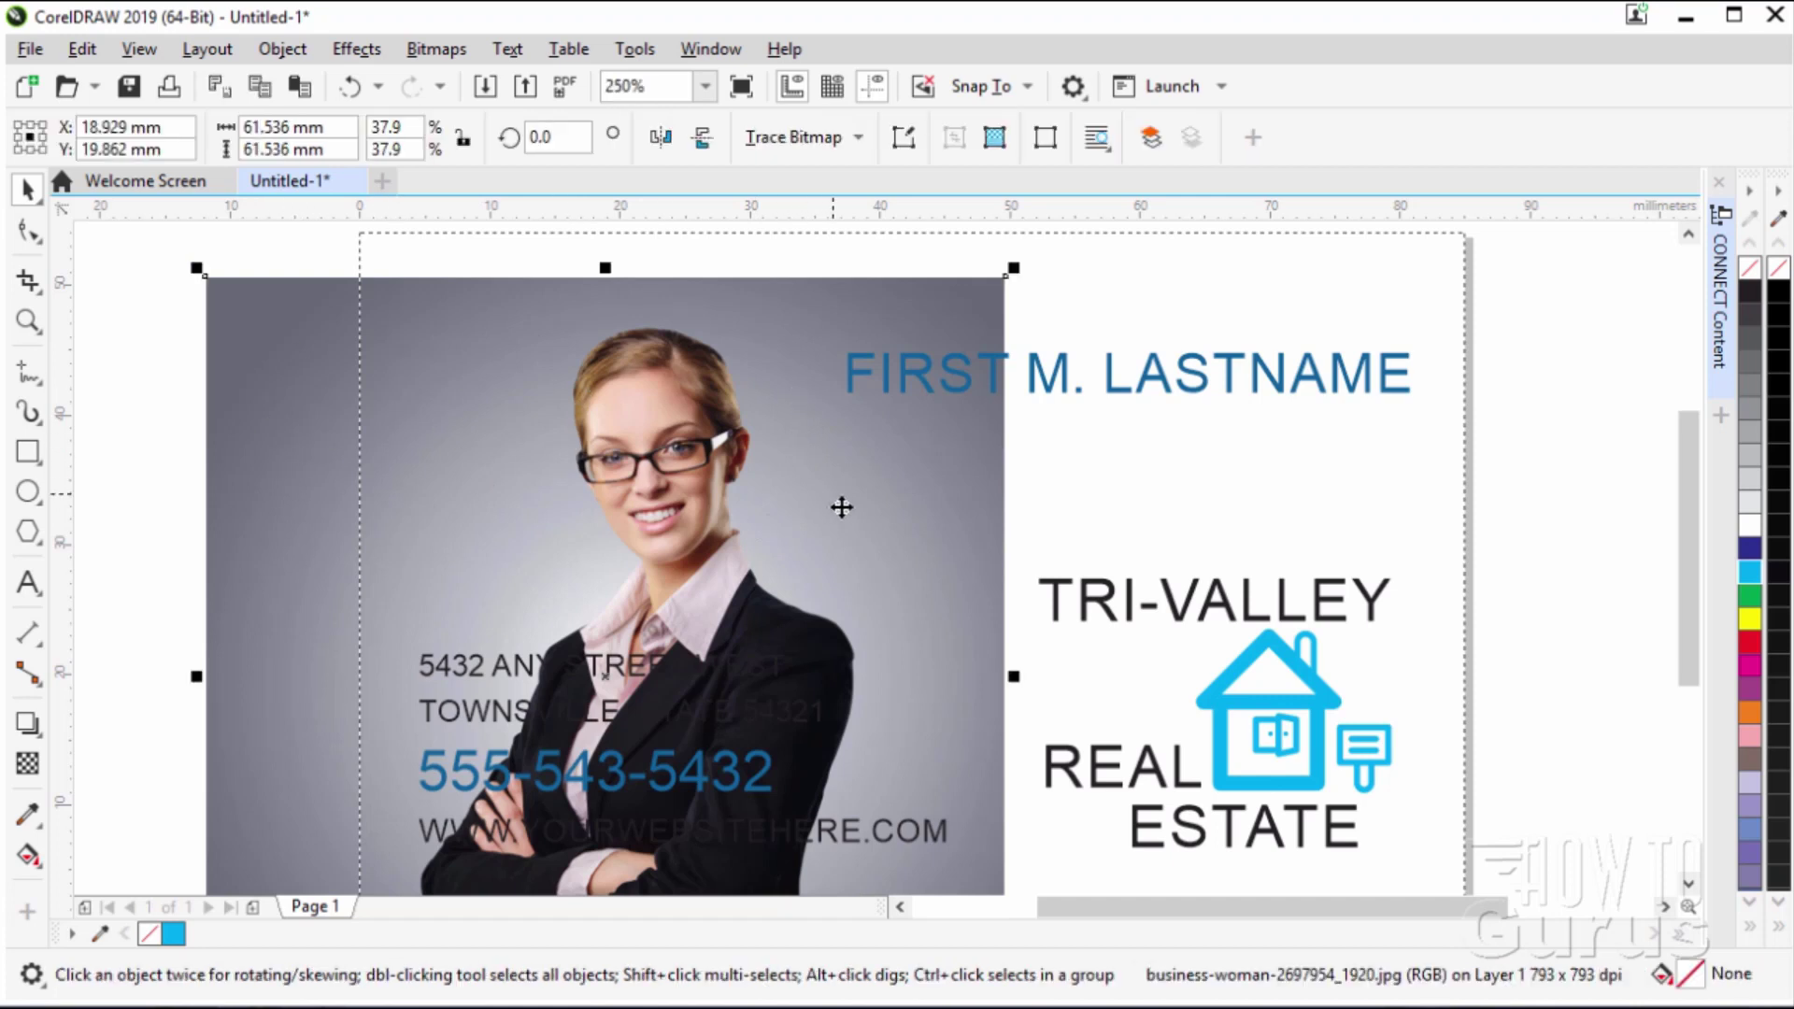
{"action": "left_click_drag", "start_coordinate": [965, 521], "coordinate": [199, 507]}
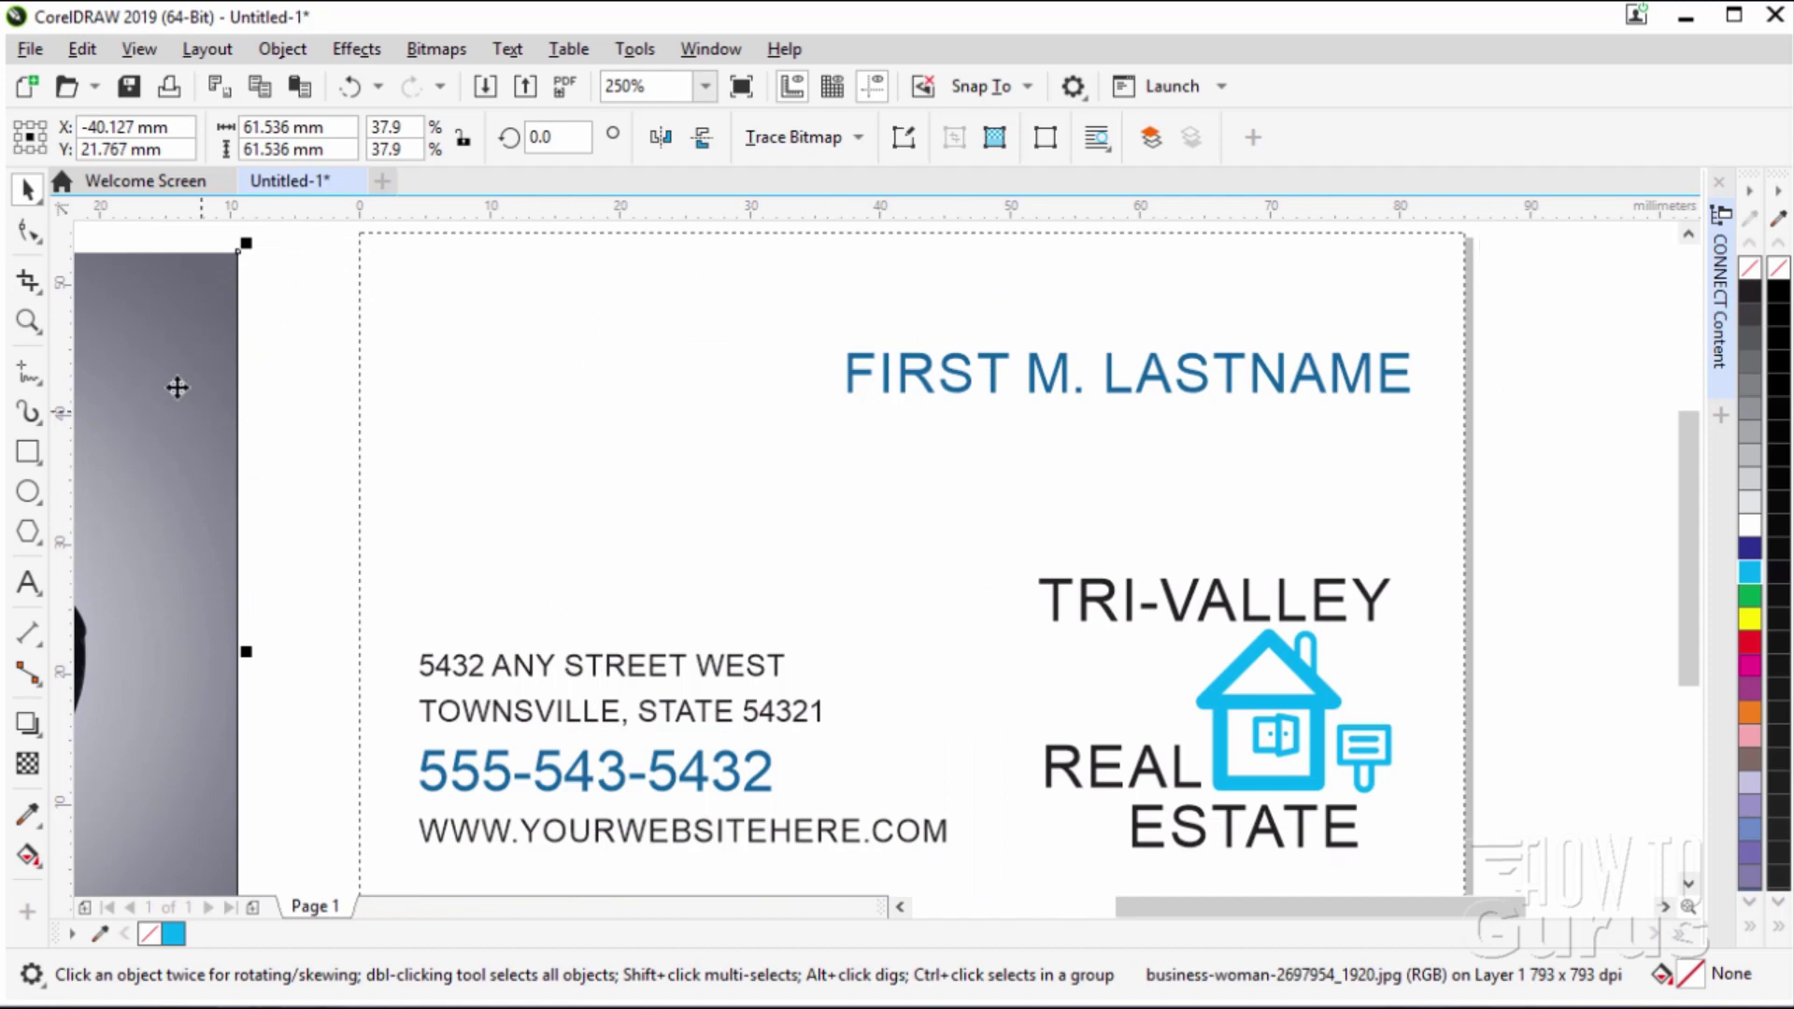
{"action": "scroll", "coordinate": [601, 560], "scroll_direction": "up", "scroll_amount": 1}
{"action": "scroll", "coordinate": [607, 561], "scroll_direction": "down", "scroll_amount": 2}
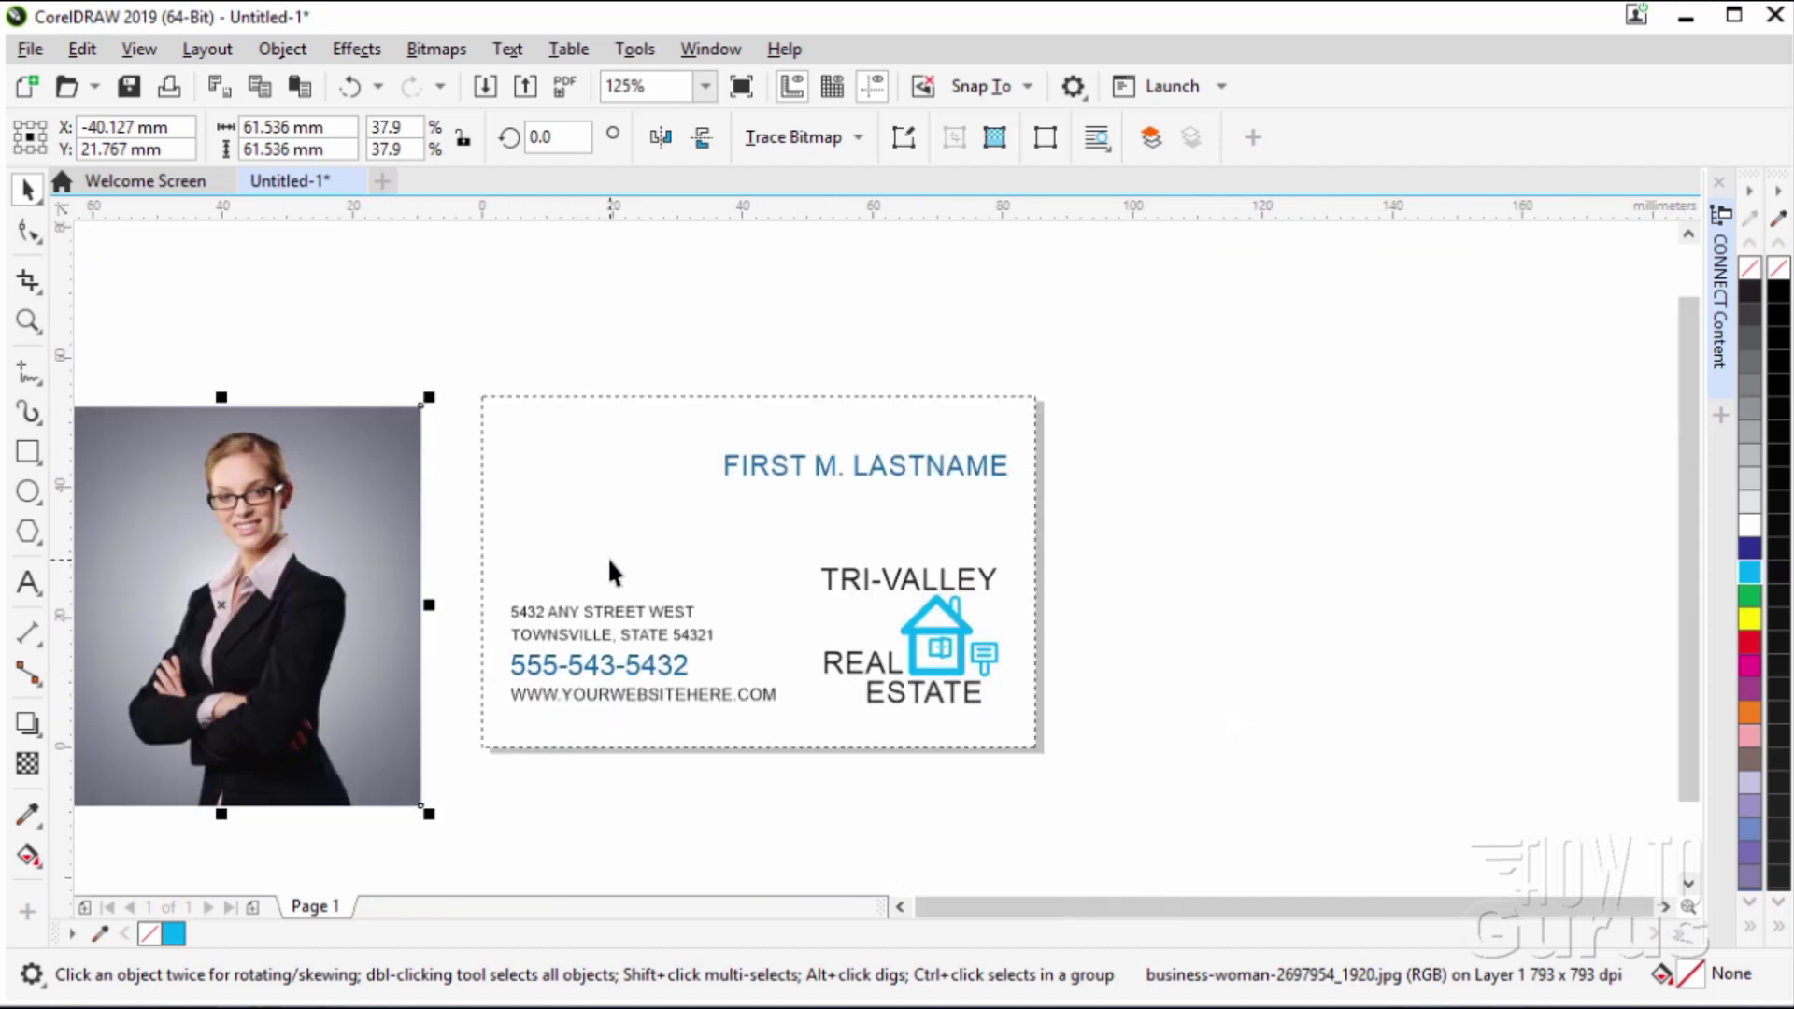
{"action": "scroll", "coordinate": [606, 557], "scroll_direction": "down", "scroll_amount": 1}
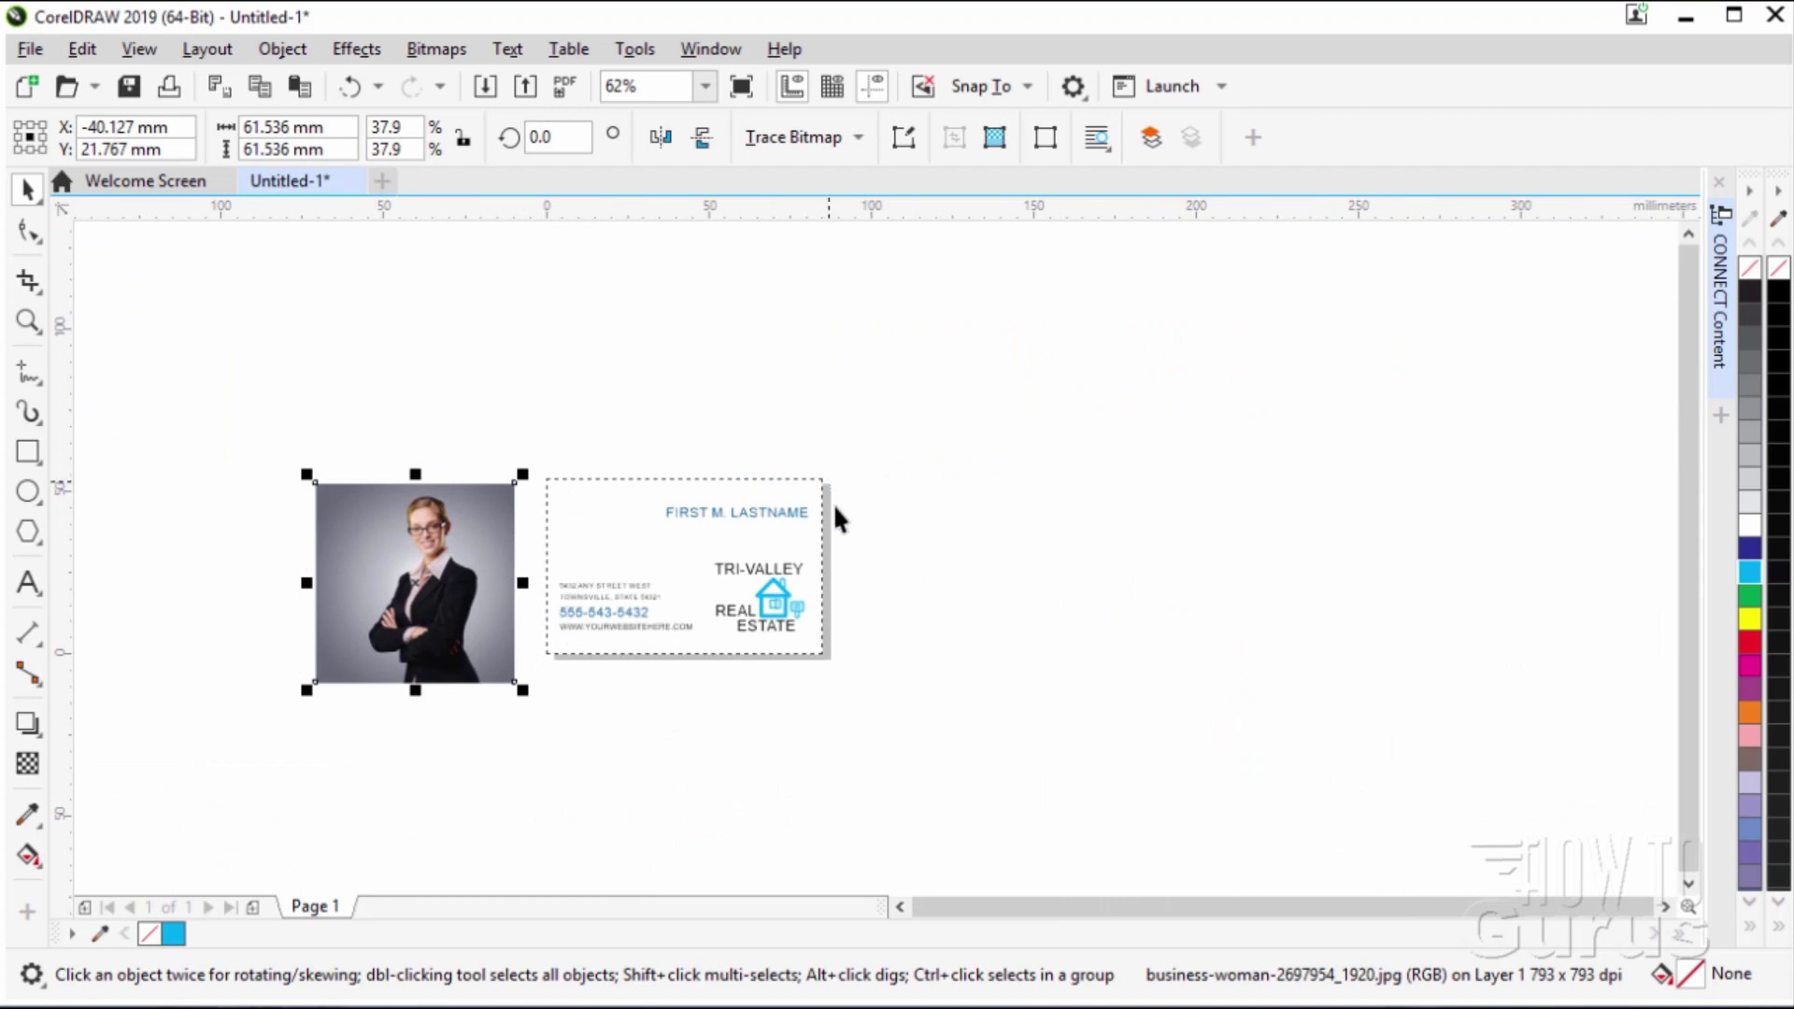
{"action": "left_click_drag", "start_coordinate": [495, 620], "coordinate": [469, 613]}
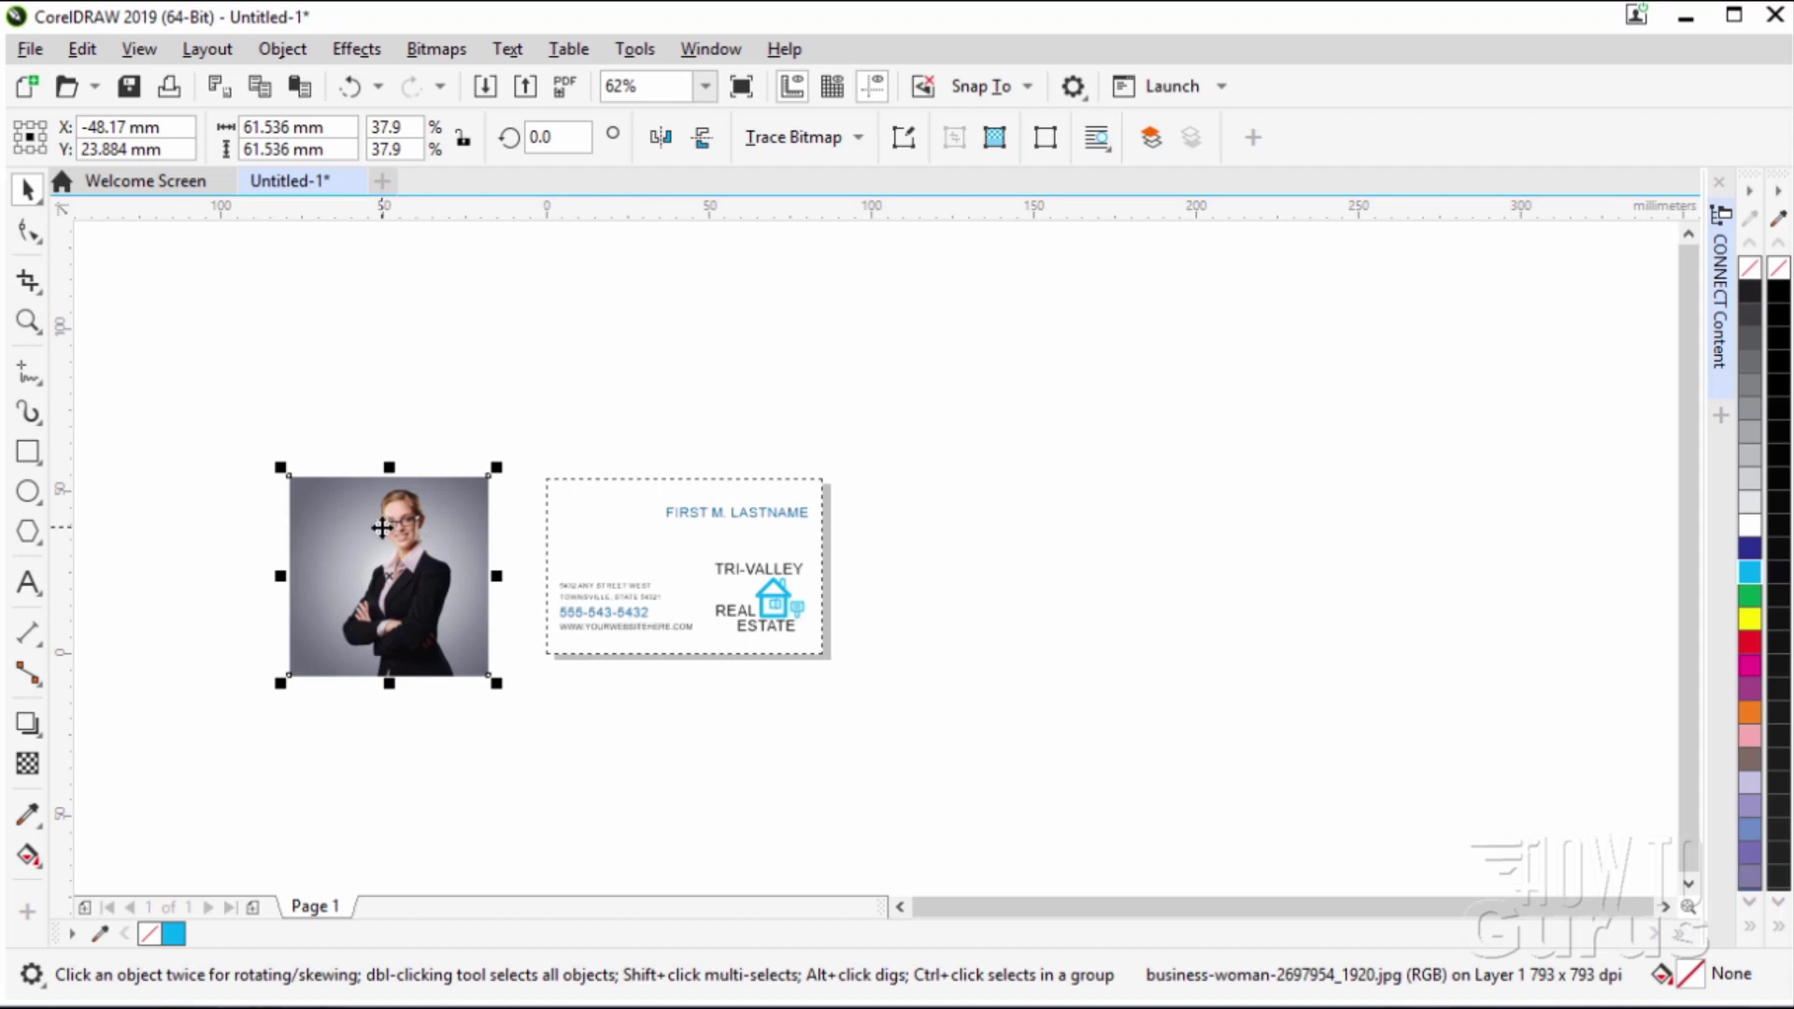
{"action": "scroll", "coordinate": [576, 512], "scroll_direction": "up", "scroll_amount": 1}
{"action": "scroll", "coordinate": [581, 520], "scroll_direction": "up", "scroll_amount": 1}
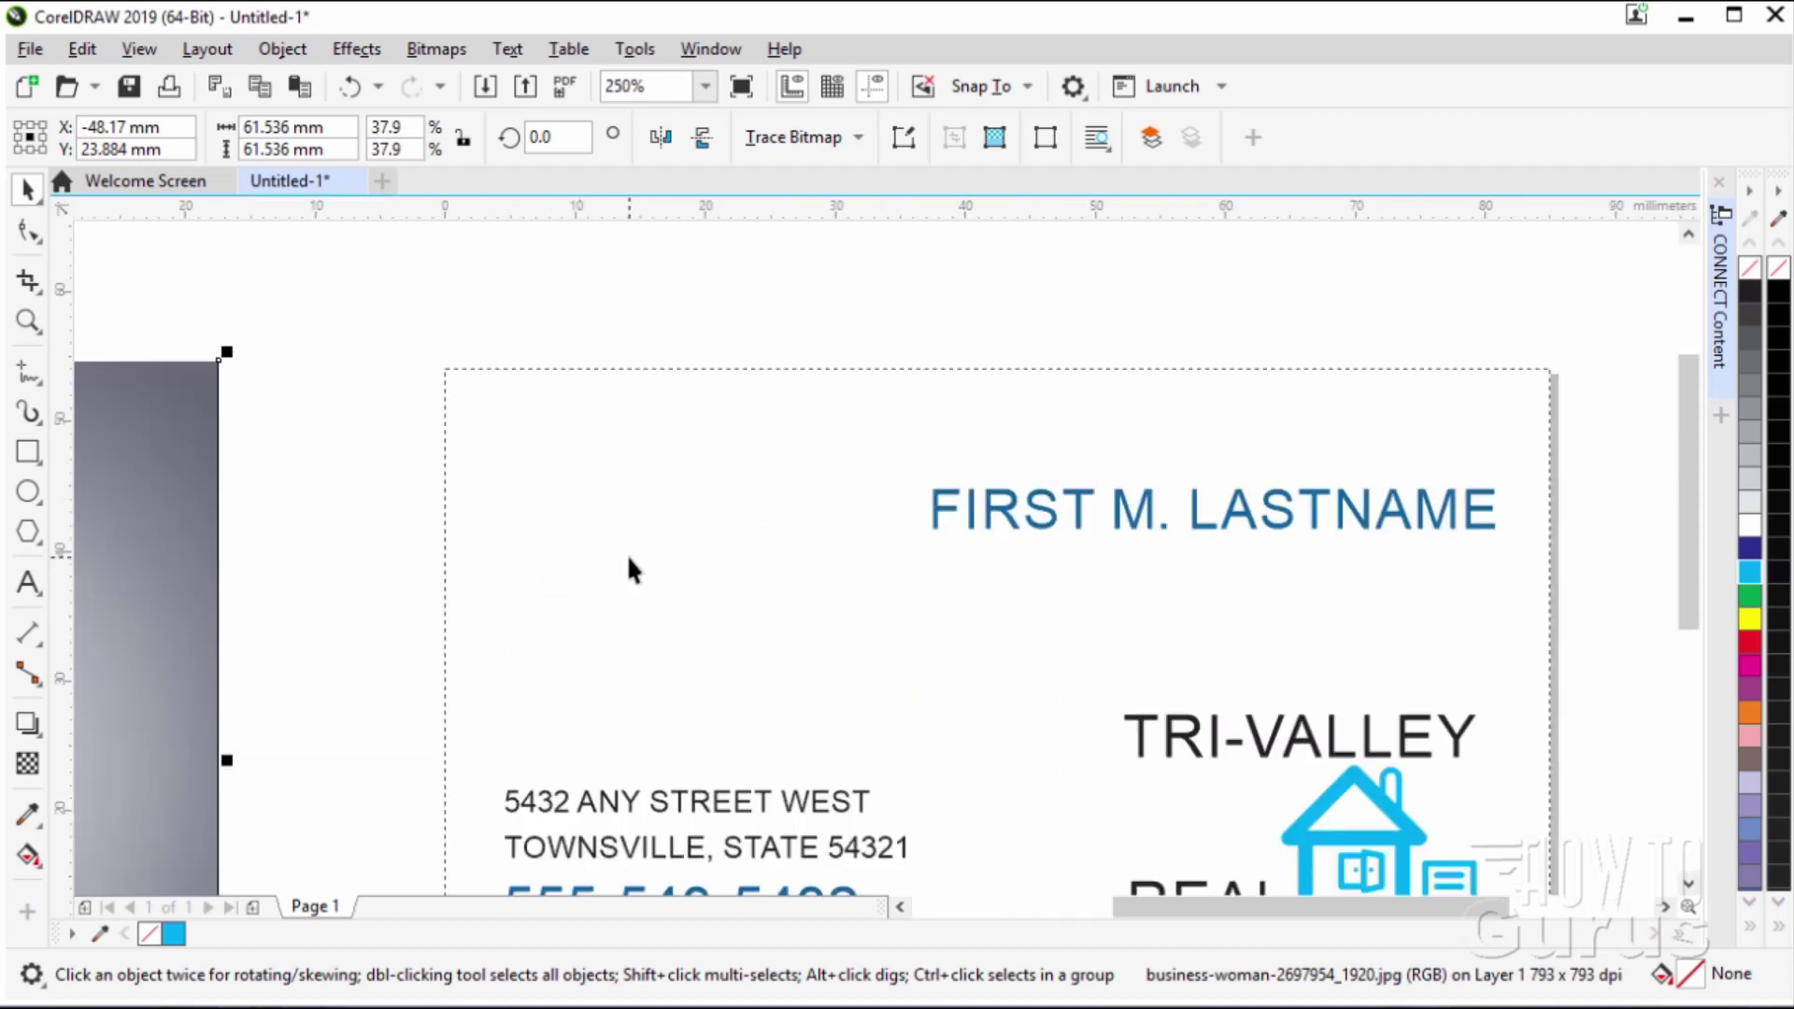
Draw a roughly 23 mm circle on the card's left side.
{"action": "left_click", "coordinate": [30, 499]}
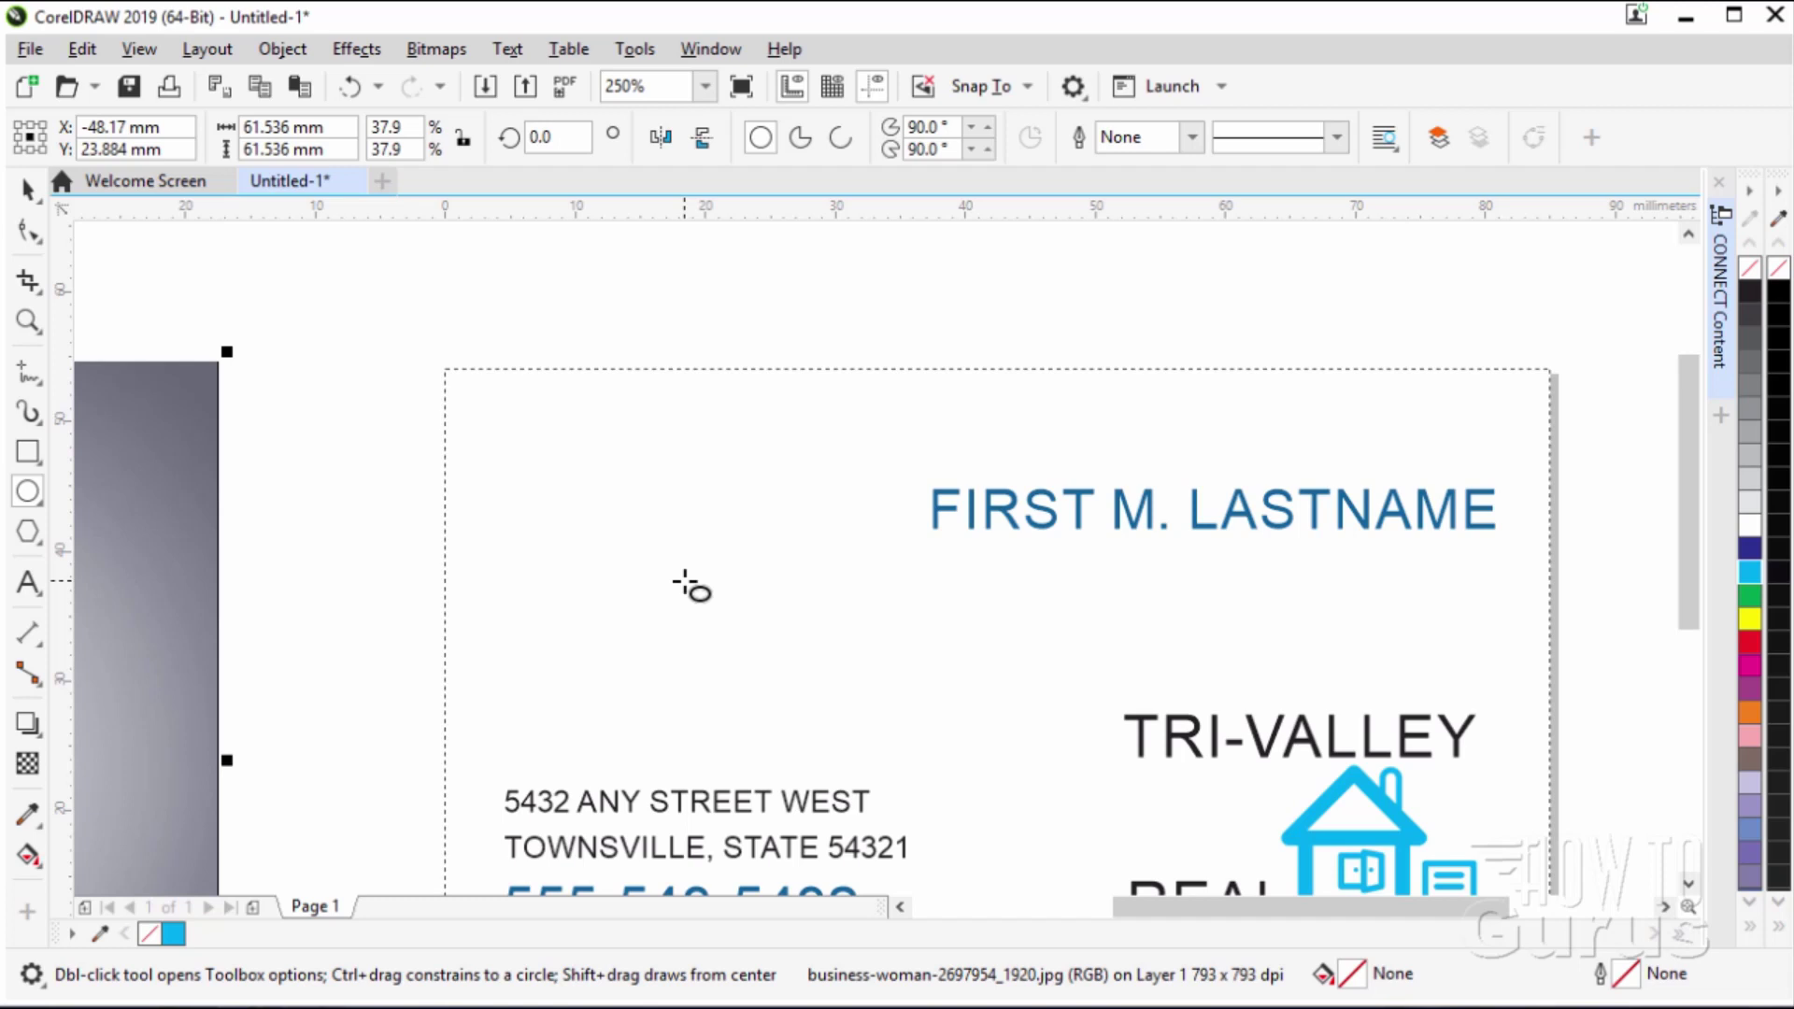
{"action": "key", "text": "Escape"}
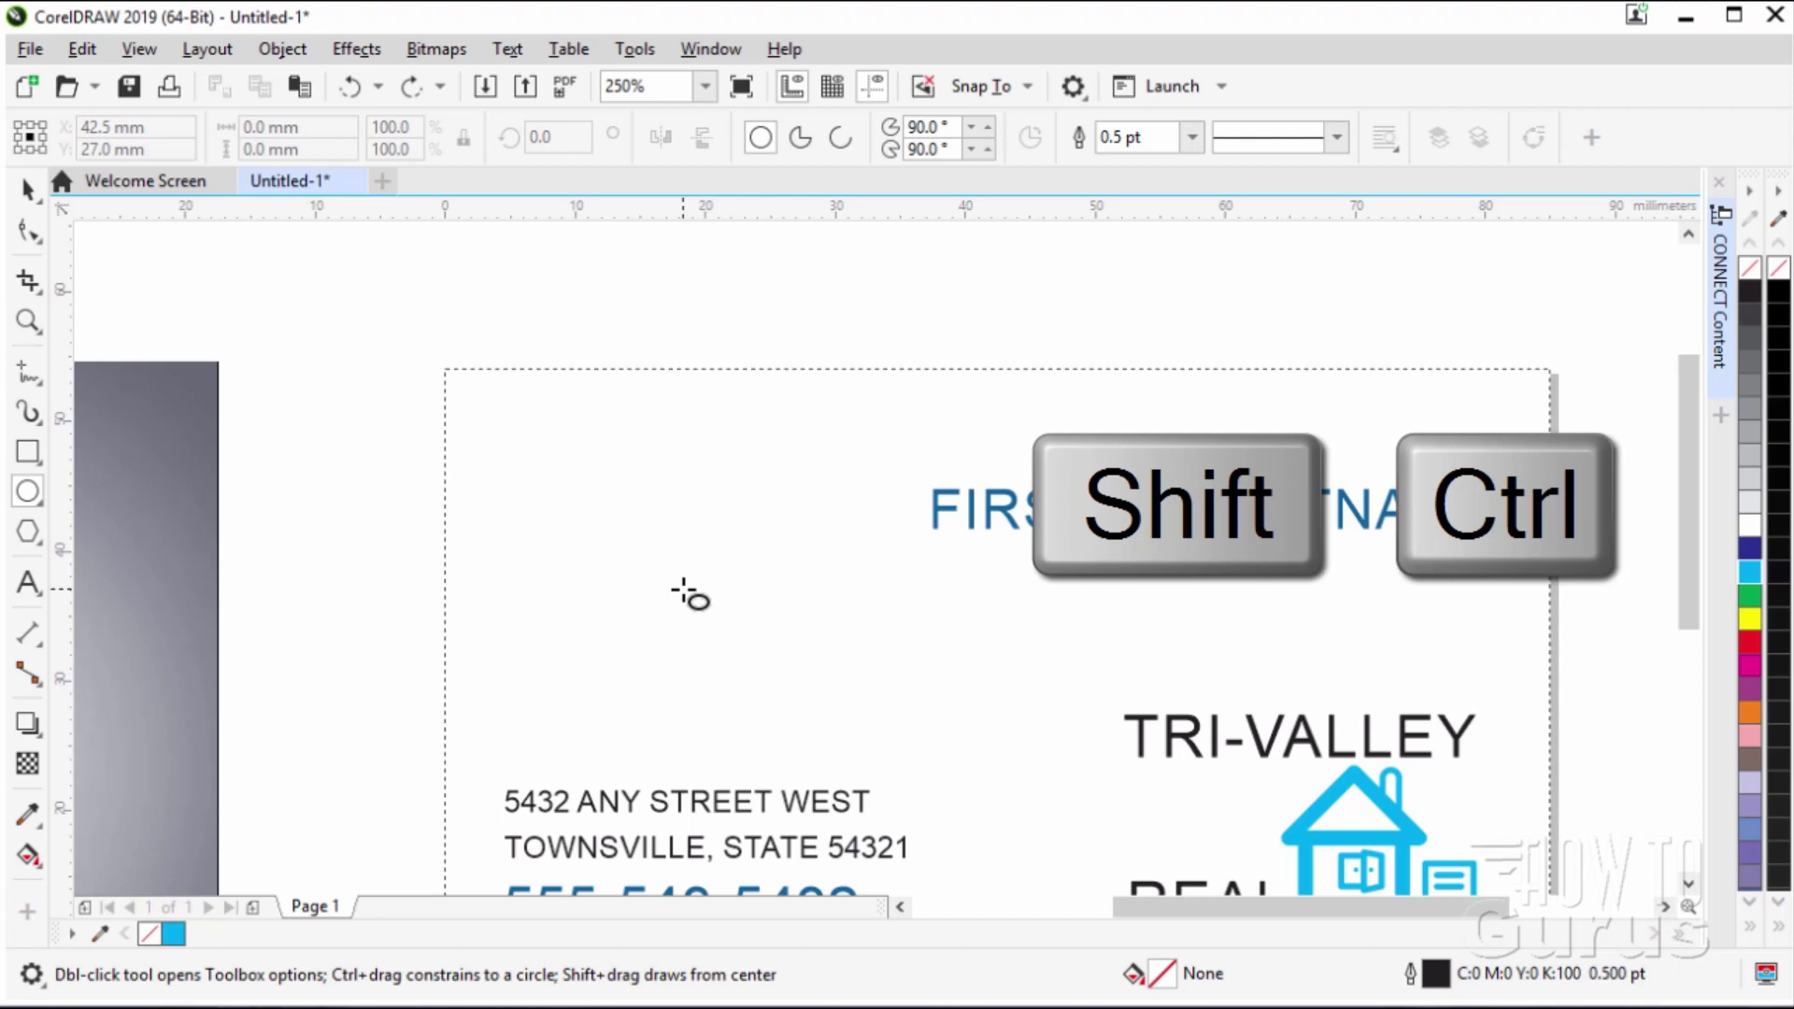
{"action": "mouse_move", "coordinate": [685, 591]}
{"action": "left_mouse_down"}
{"action": "mouse_move", "coordinate": [847, 719]}
{"action": "mouse_move", "coordinate": [826, 714]}
{"action": "mouse_move", "coordinate": [833, 732]}
{"action": "left_mouse_up"}
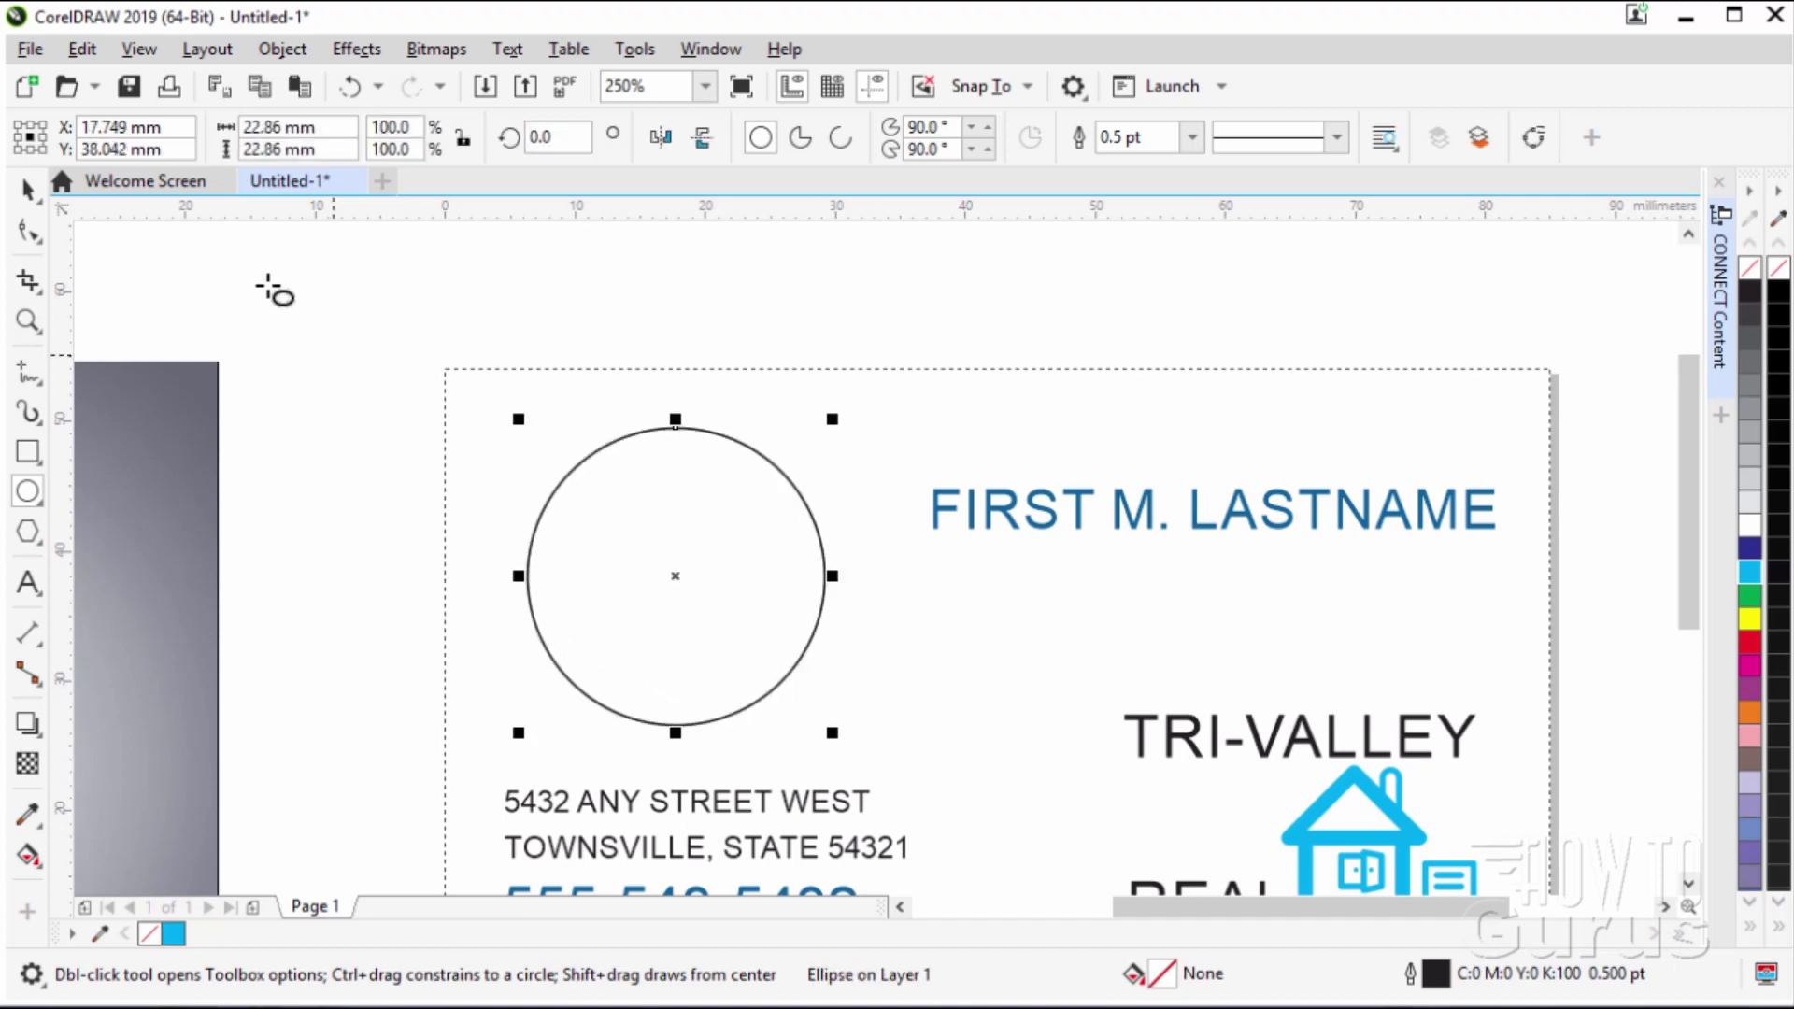
{"action": "left_click", "coordinate": [28, 190]}
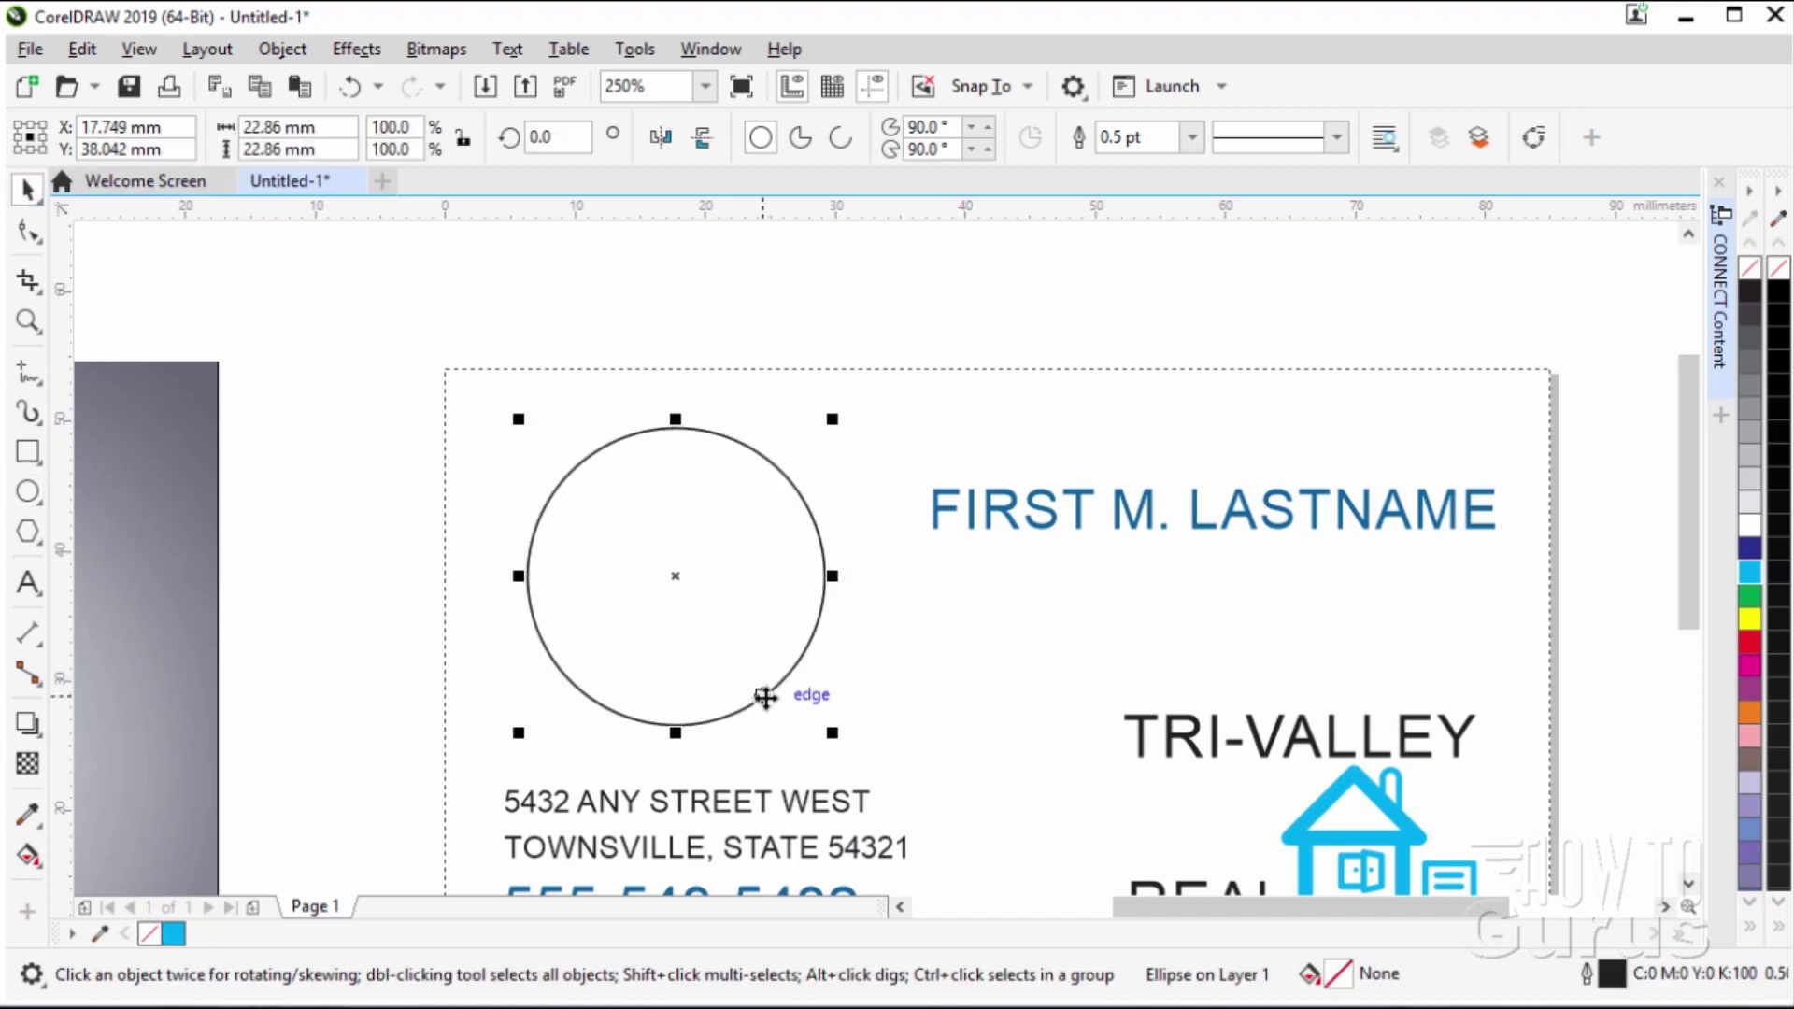
{"action": "mouse_move", "coordinate": [689, 631]}
{"action": "left_mouse_down"}
{"action": "mouse_move", "coordinate": [711, 655]}
{"action": "mouse_move", "coordinate": [705, 638]}
{"action": "left_mouse_up"}
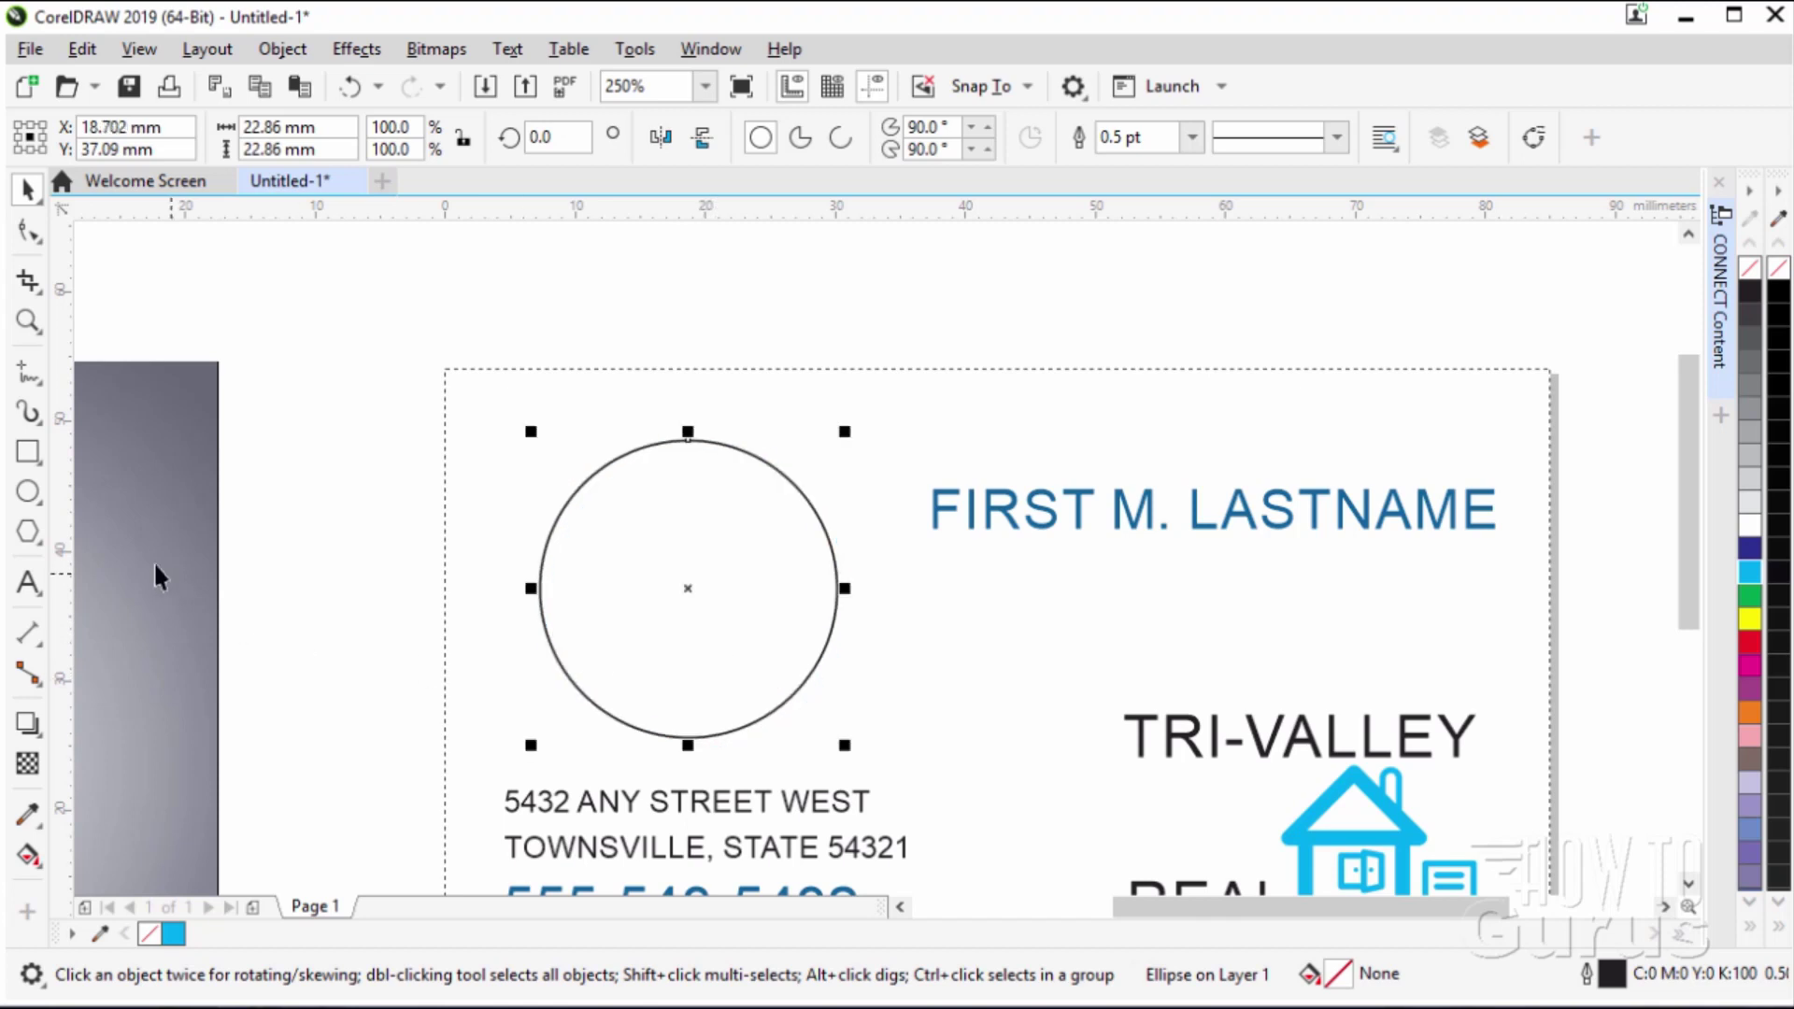
Move the woman's photo onto the card behind the circle, with her face inside it.
{"action": "left_click", "coordinate": [148, 479]}
{"action": "left_click_drag", "start_coordinate": [144, 572], "coordinate": [689, 586]}
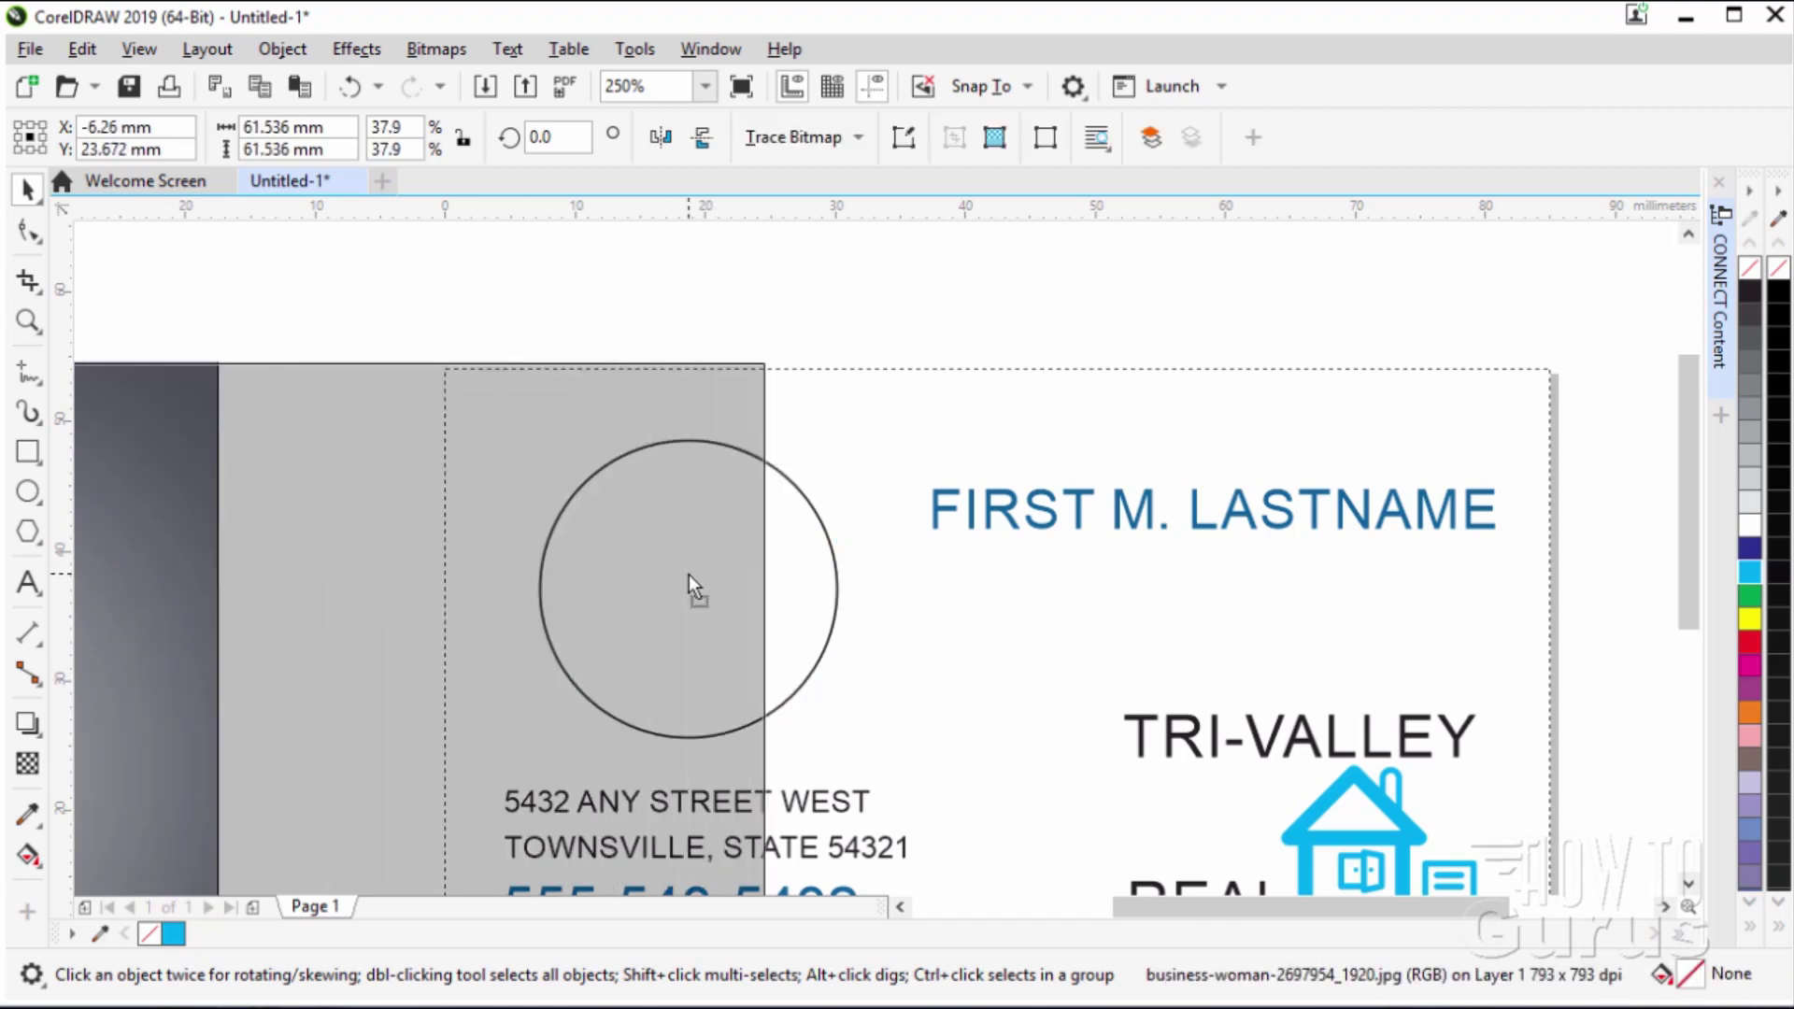
{"action": "left_click_drag", "start_coordinate": [619, 645], "coordinate": [641, 620]}
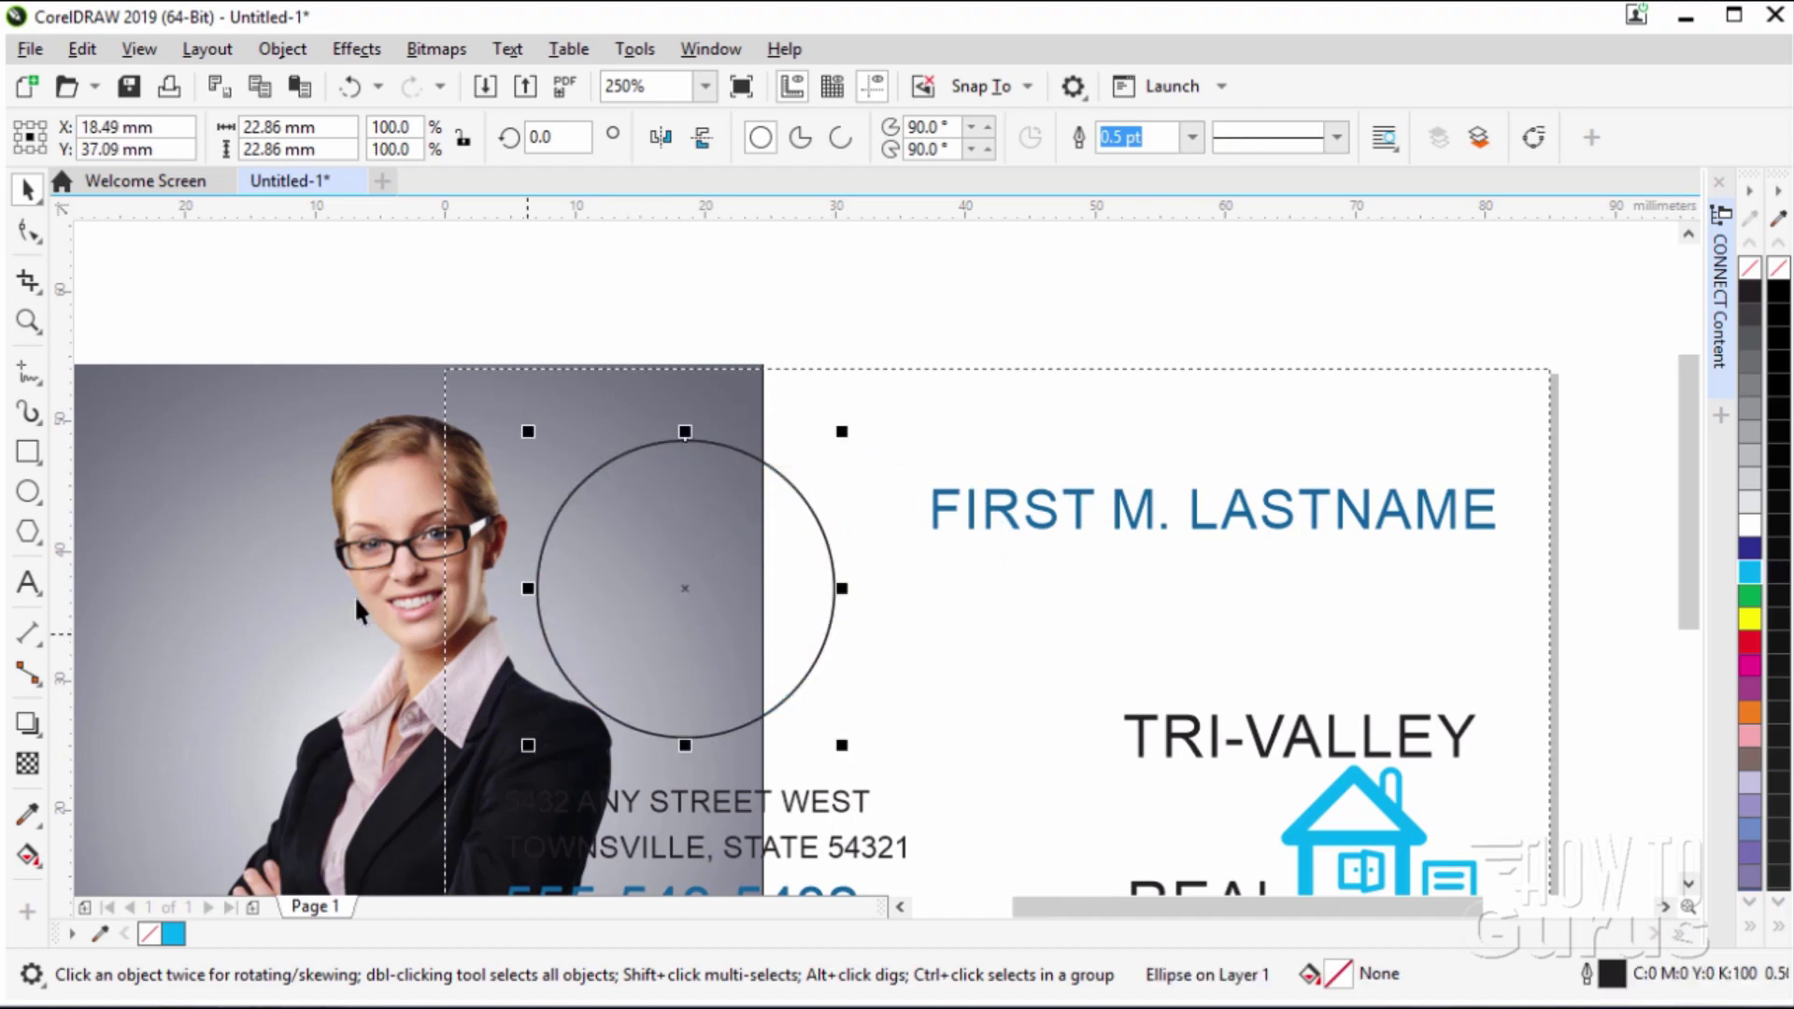
{"action": "left_click", "coordinate": [225, 522]}
{"action": "mouse_move", "coordinate": [110, 629]}
{"action": "left_mouse_down"}
{"action": "mouse_move", "coordinate": [301, 677]}
{"action": "mouse_move", "coordinate": [289, 660]}
{"action": "mouse_move", "coordinate": [277, 672]}
{"action": "mouse_move", "coordinate": [292, 684]}
{"action": "left_mouse_up"}
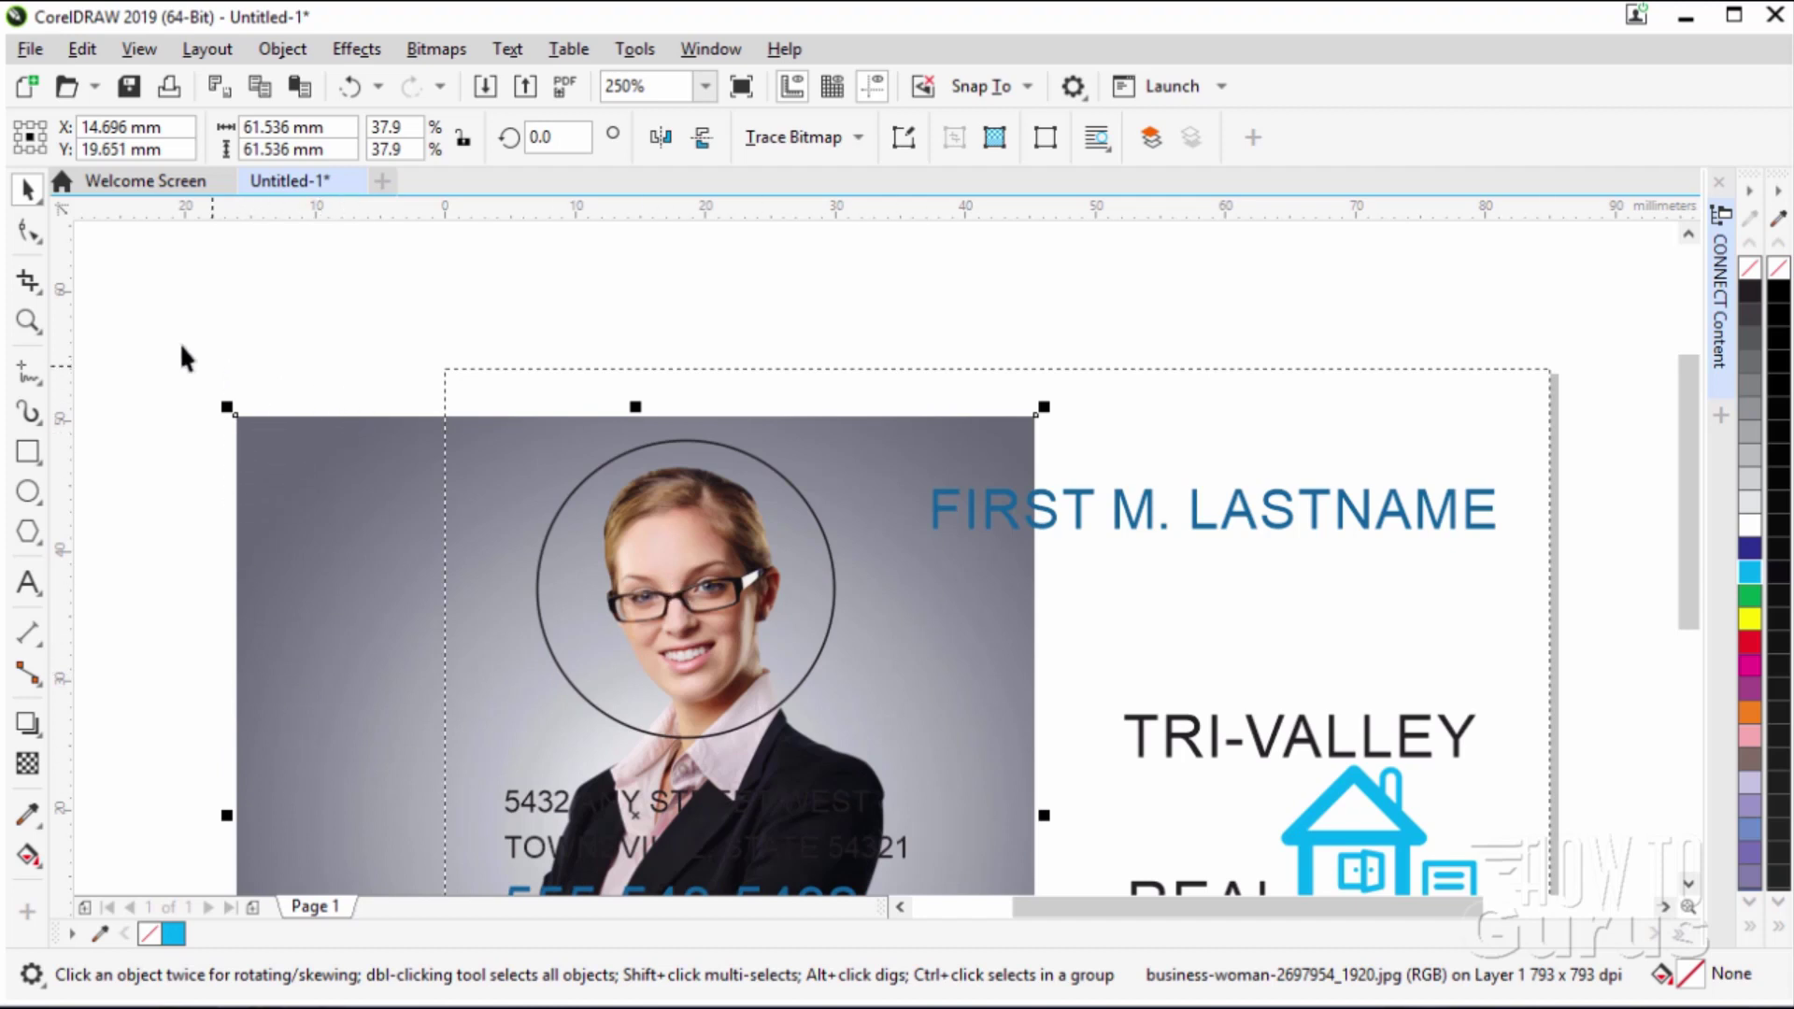
PowerClip the woman's photo inside the circle to make a round portrait.
{"action": "left_click", "coordinate": [282, 50]}
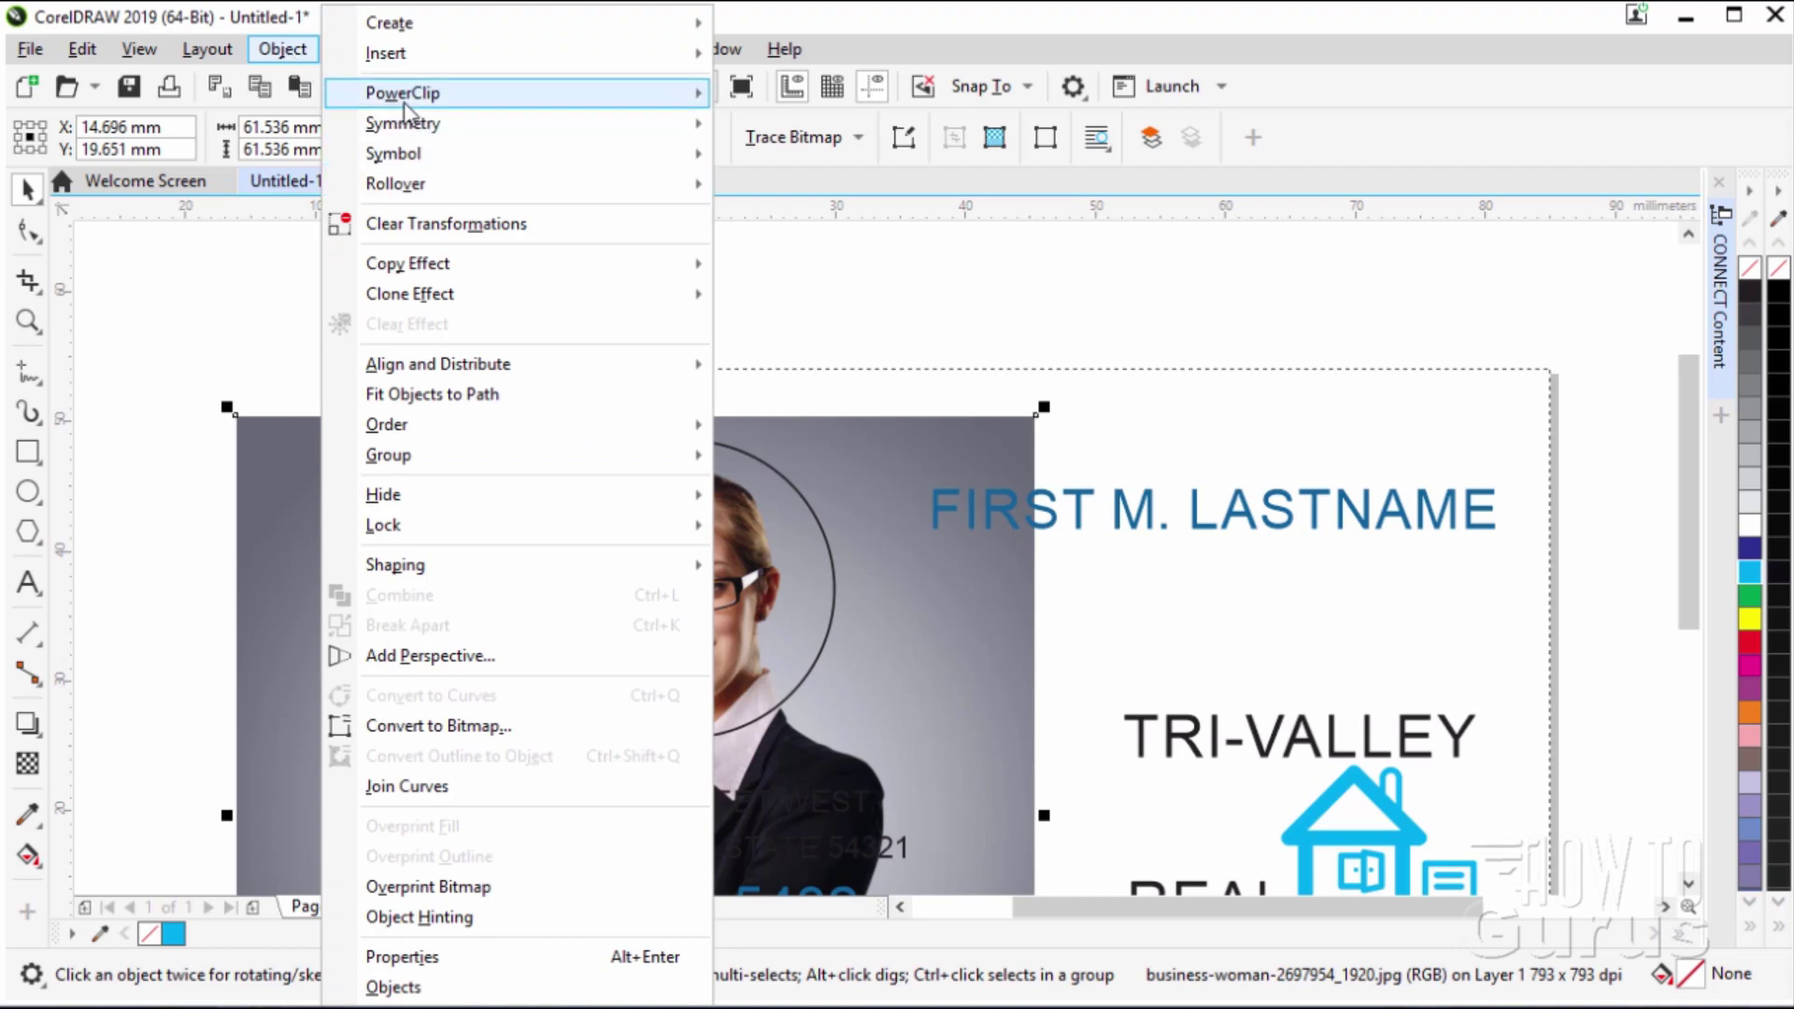
{"action": "mouse_move", "coordinate": [403, 92]}
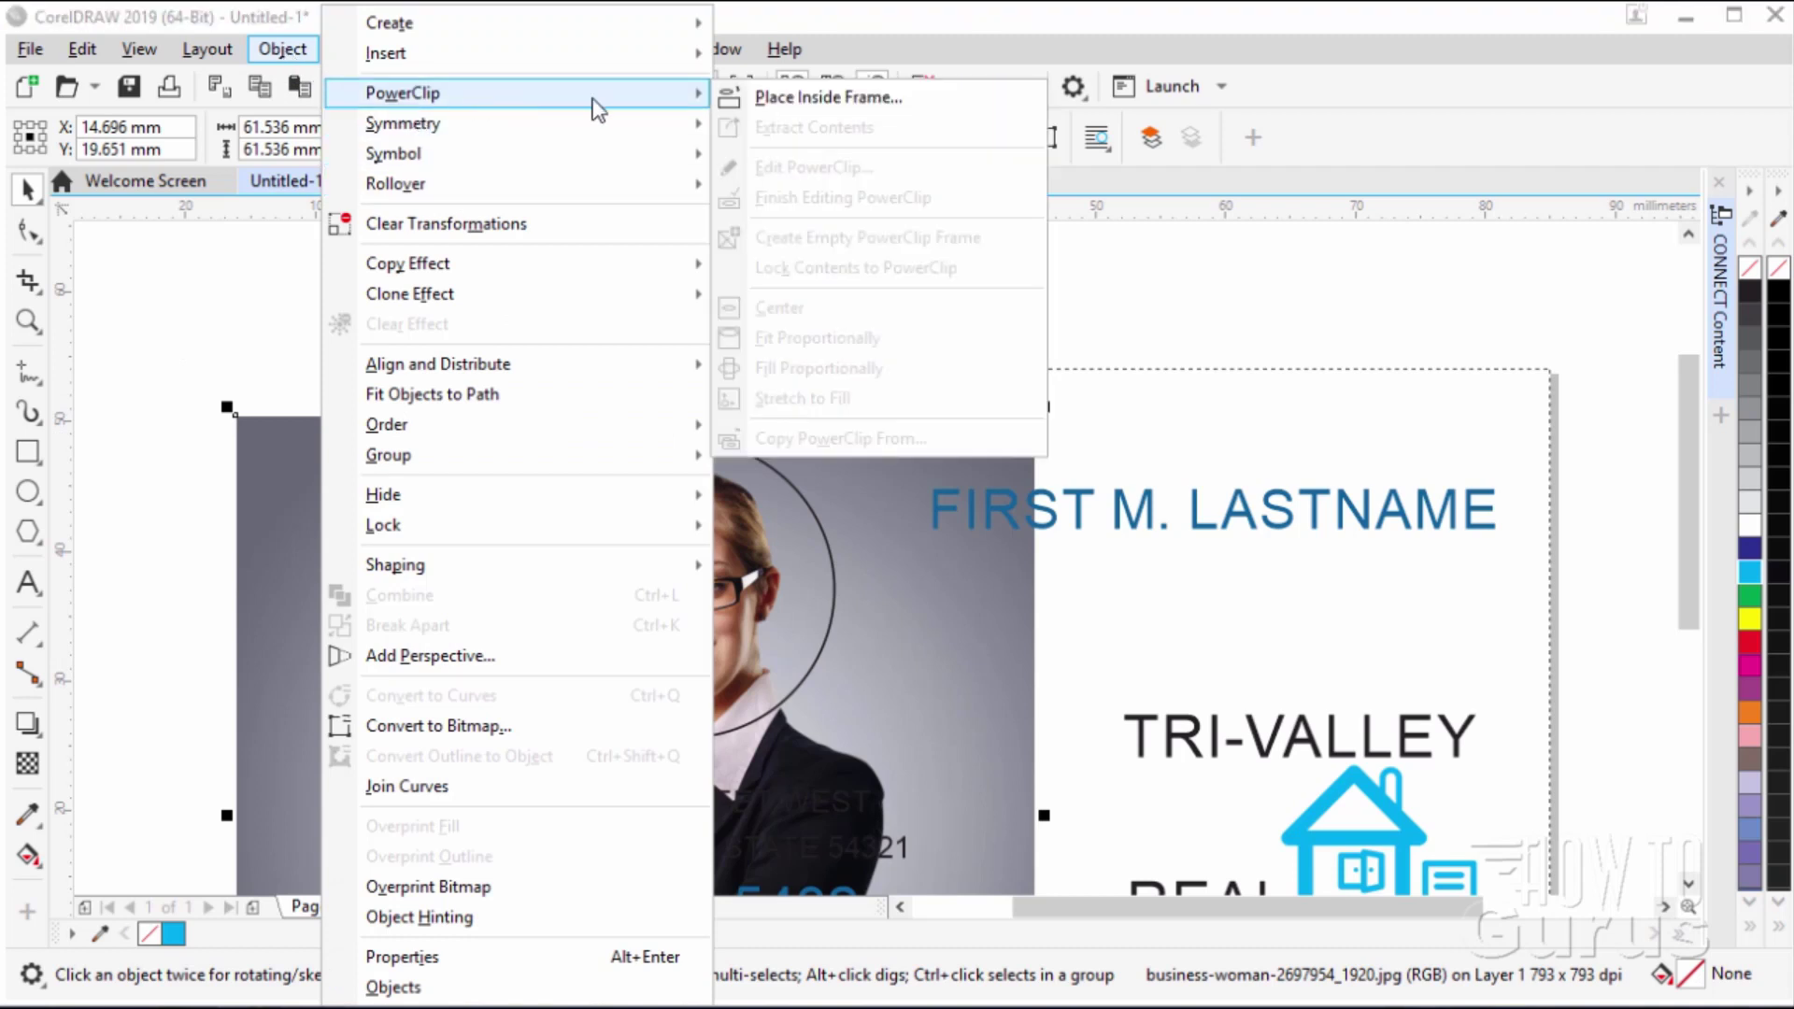
{"action": "left_click", "coordinate": [821, 94]}
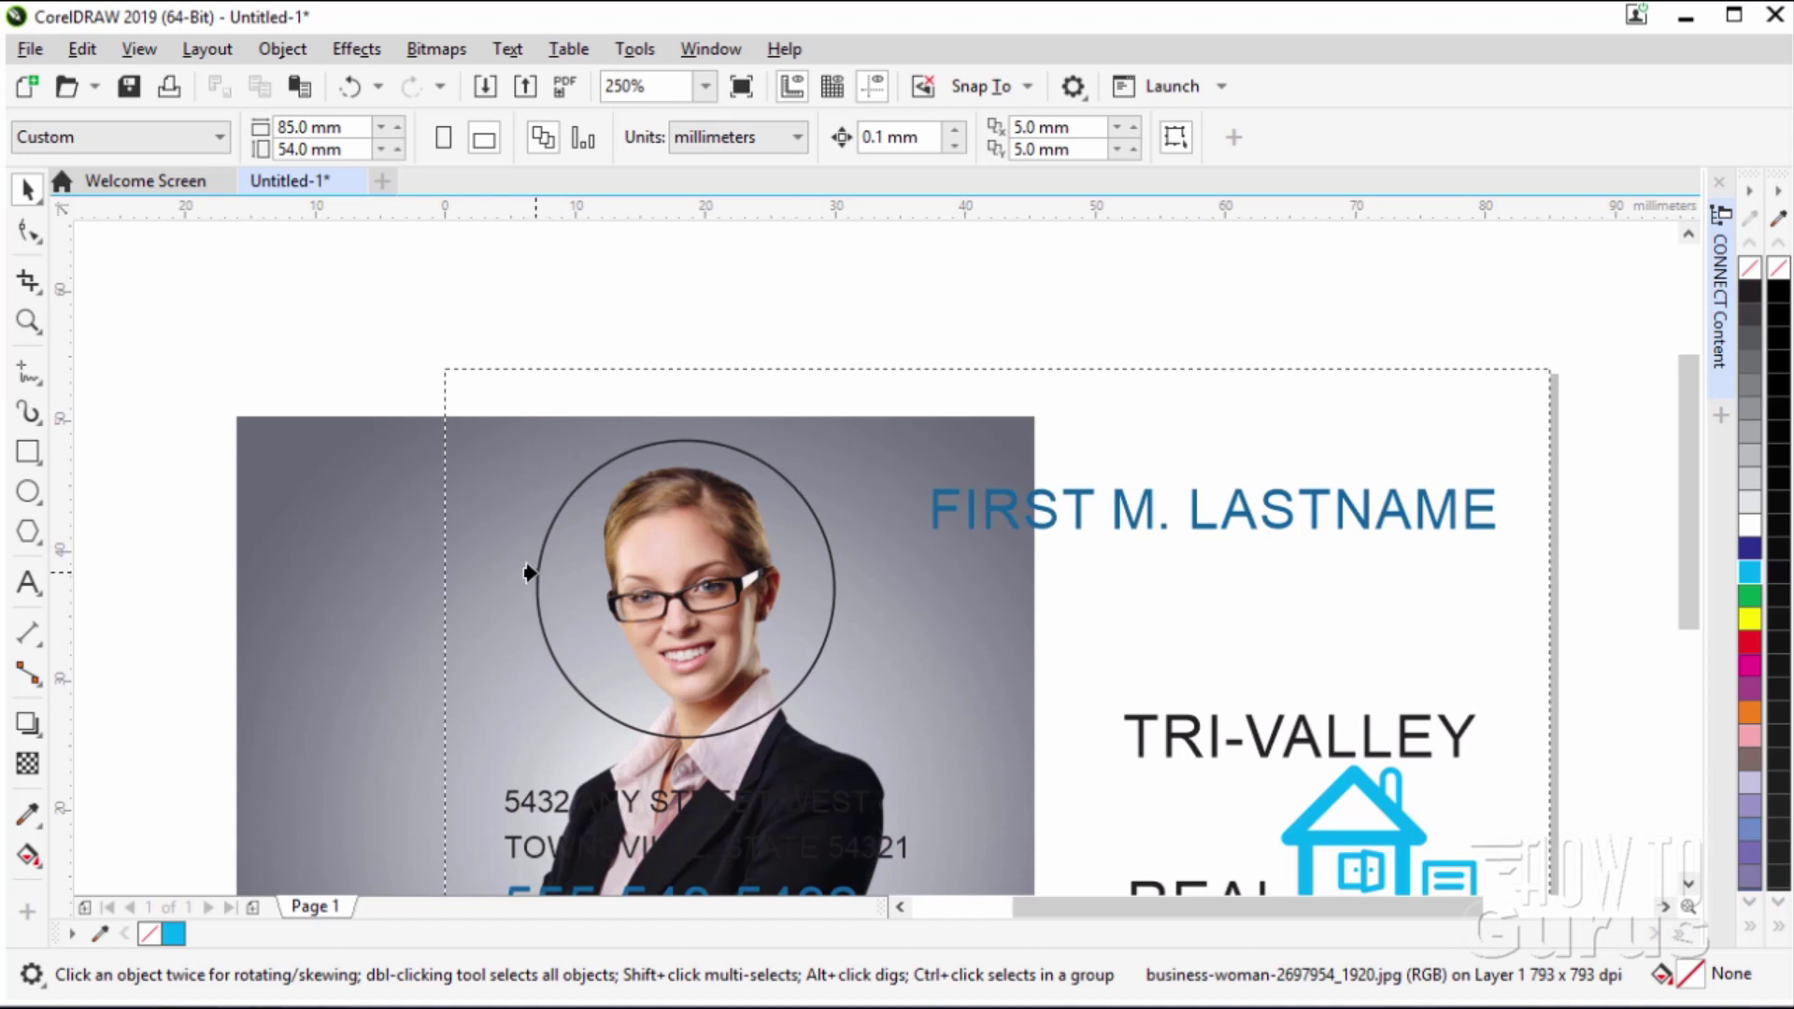
{"action": "left_click", "coordinate": [532, 573]}
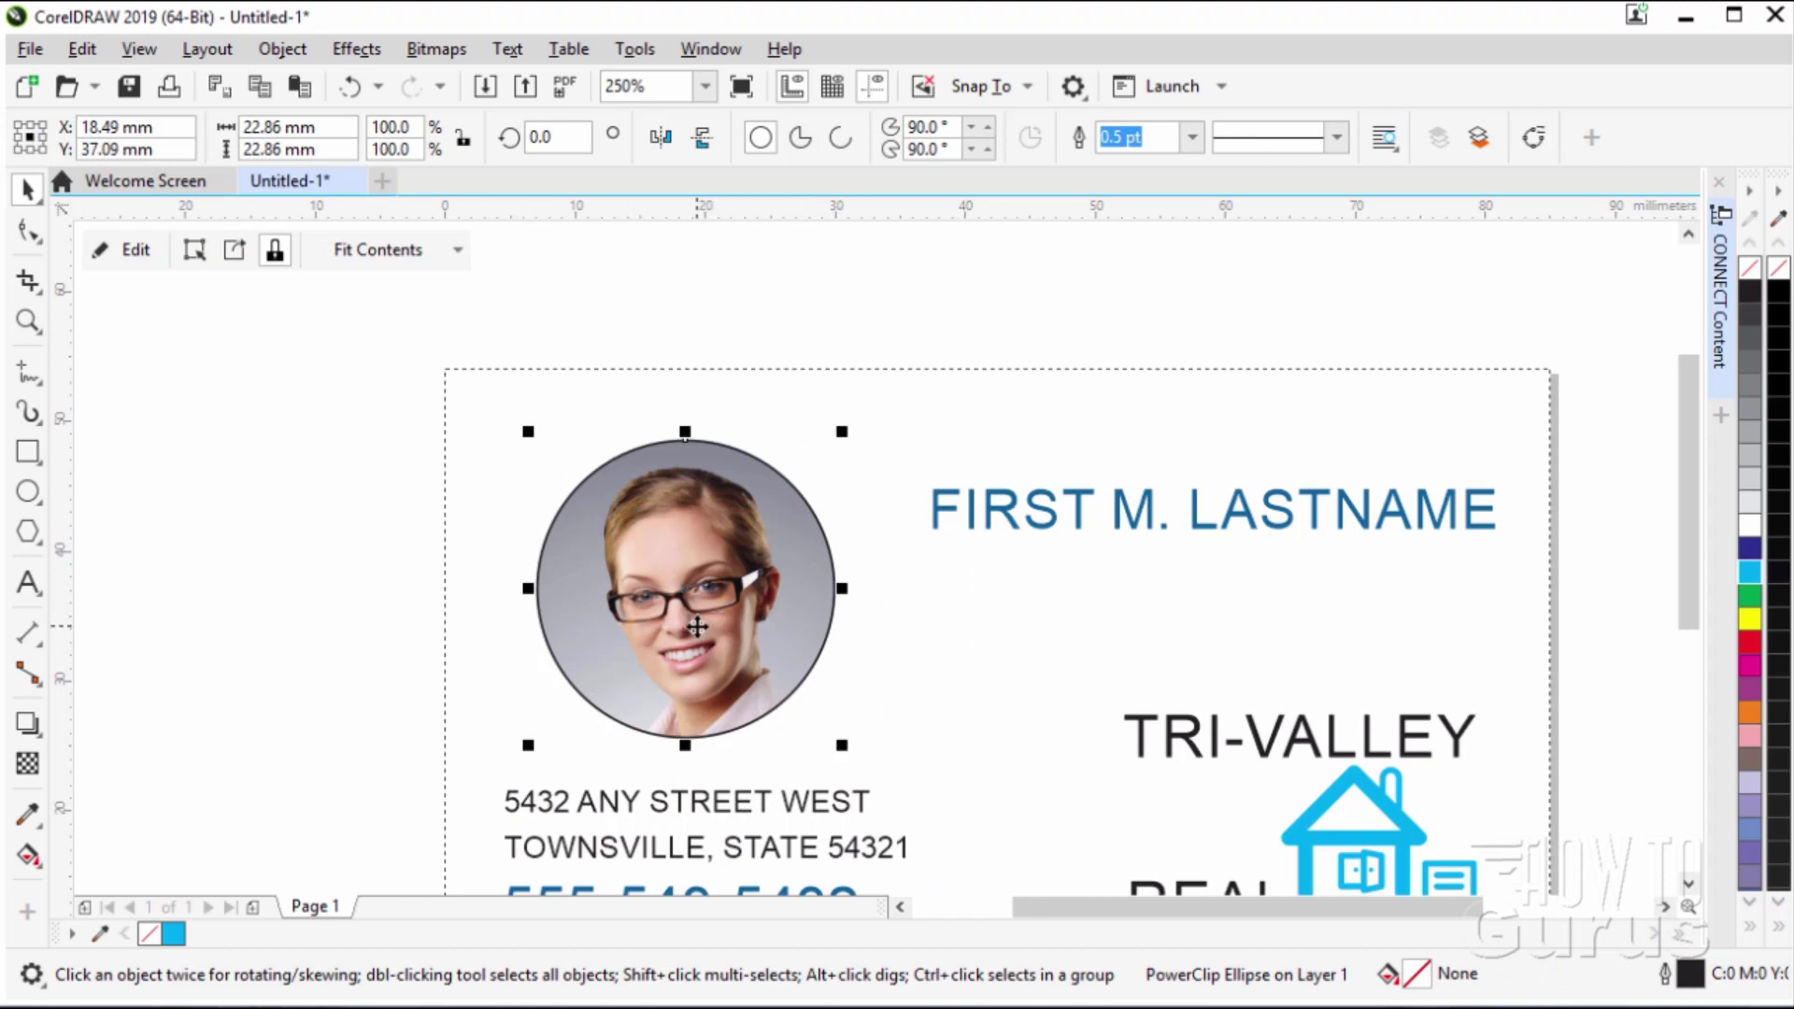
{"action": "left_click", "coordinate": [335, 528]}
{"action": "left_click_drag", "start_coordinate": [1185, 910], "coordinate": [1243, 912]}
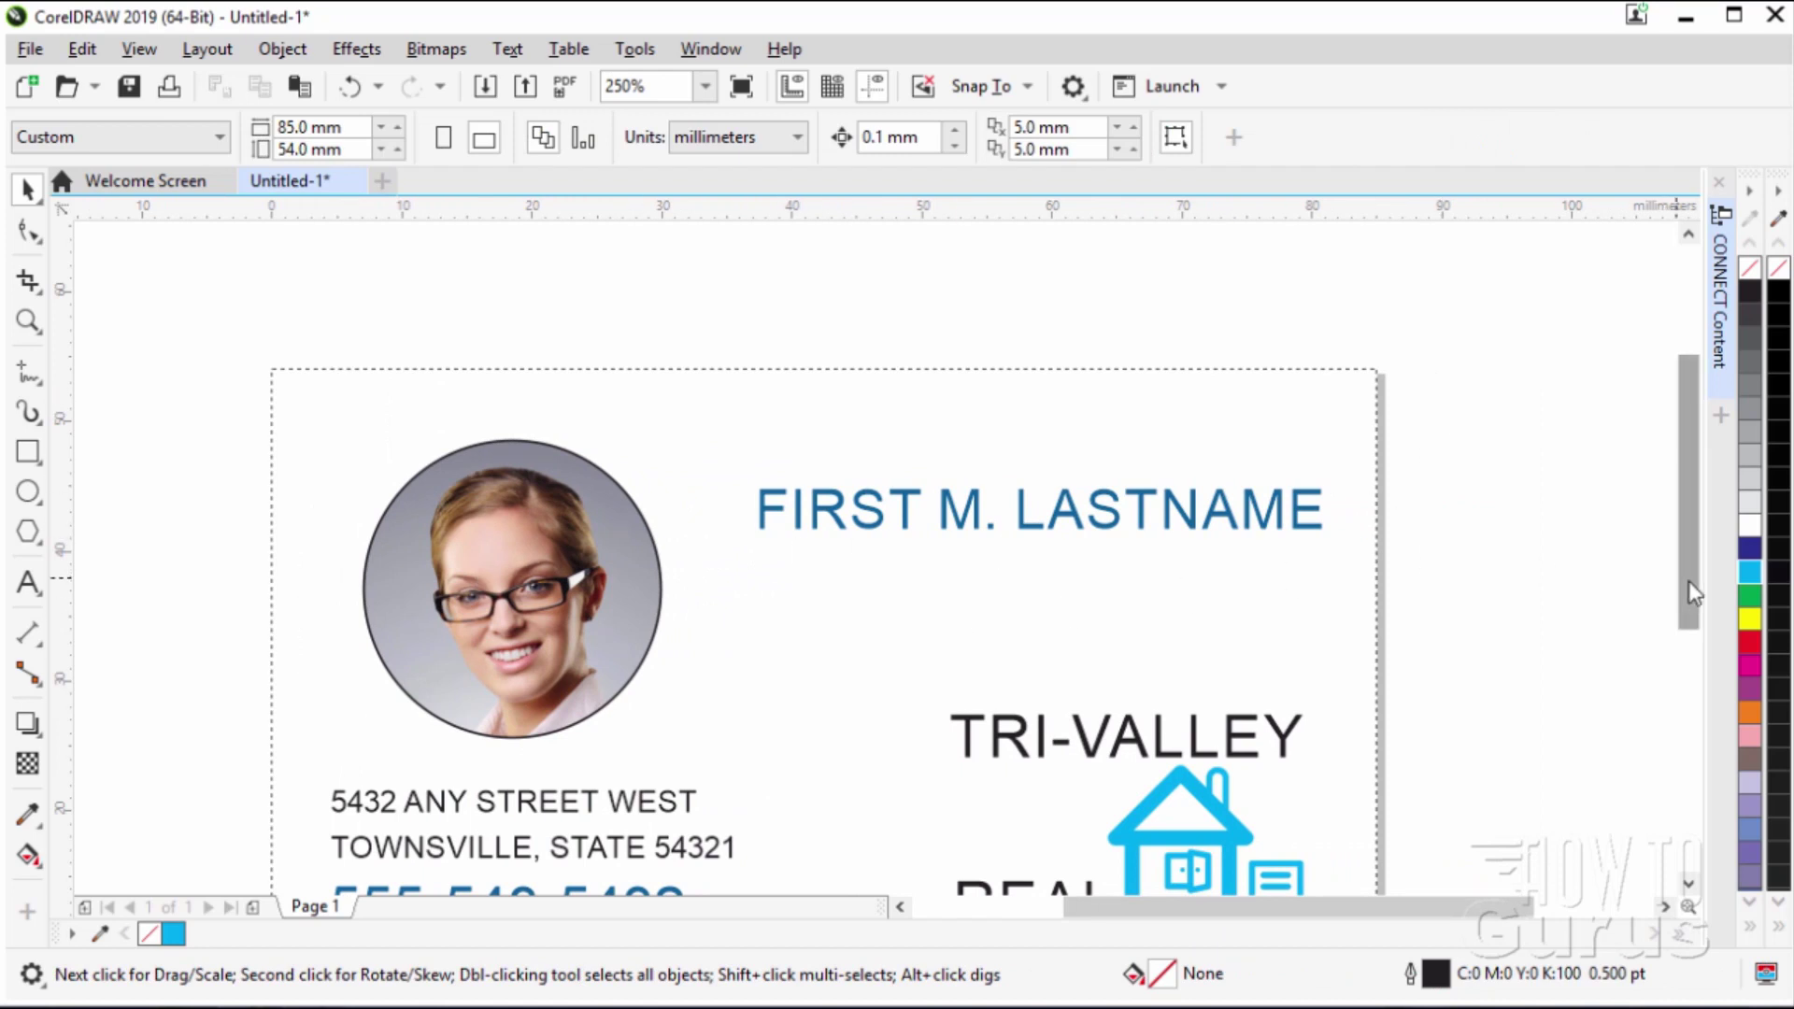
{"action": "left_click_drag", "start_coordinate": [1687, 592], "coordinate": [1687, 554]}
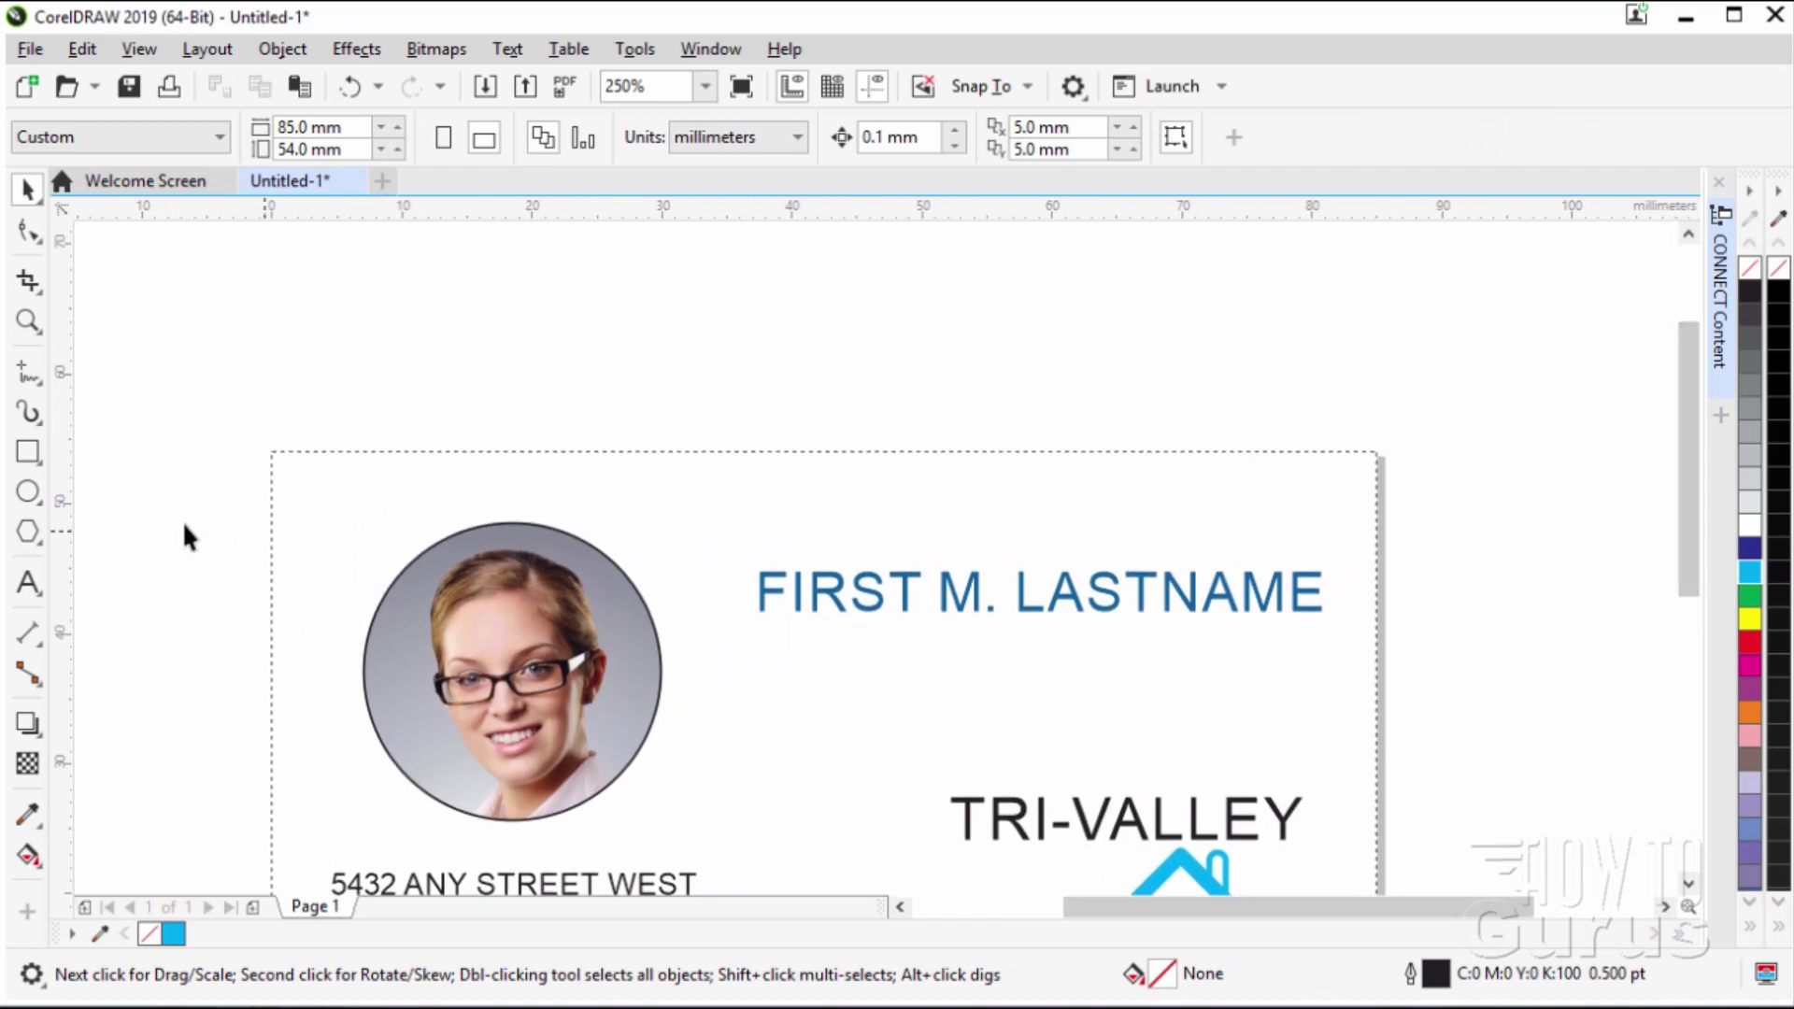
{"action": "left_click", "coordinate": [29, 494]}
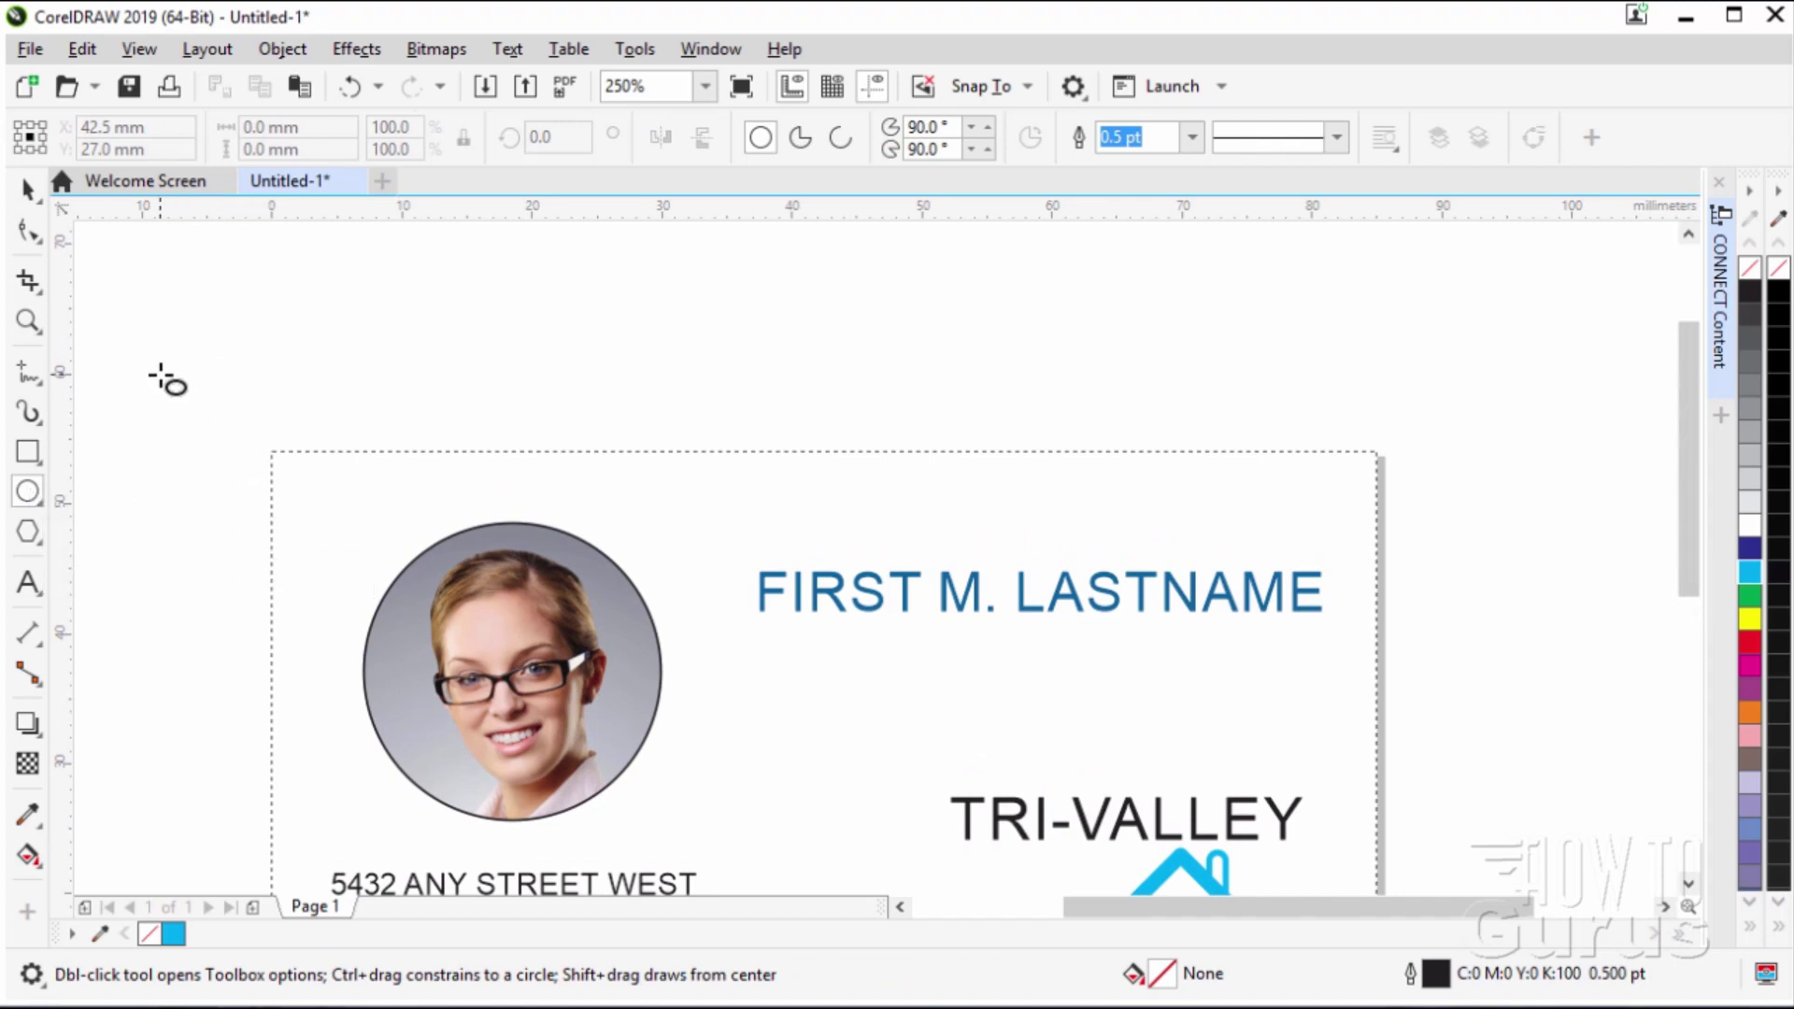
Draw a wide ellipse across the card's top, fill it cyan, and send it to the back.
{"action": "left_click_drag", "start_coordinate": [149, 346], "coordinate": [1477, 498]}
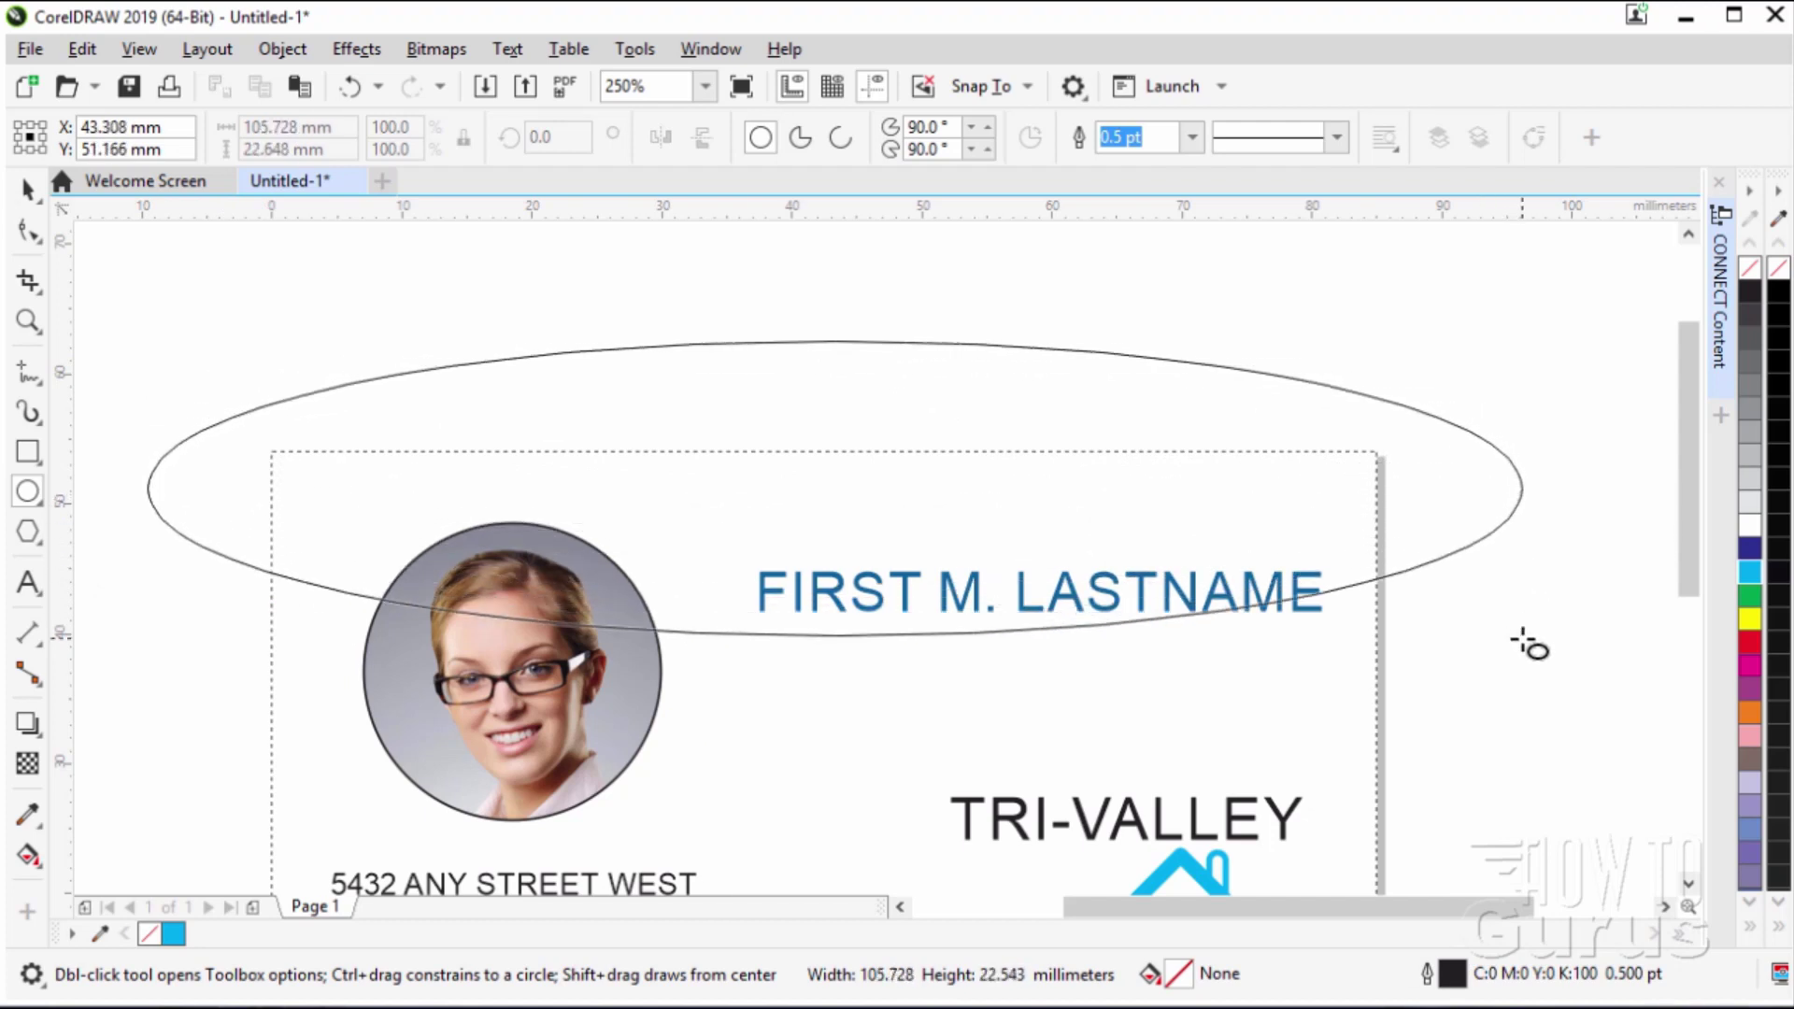
{"action": "left_click_drag", "start_coordinate": [1476, 498], "coordinate": [1522, 695]}
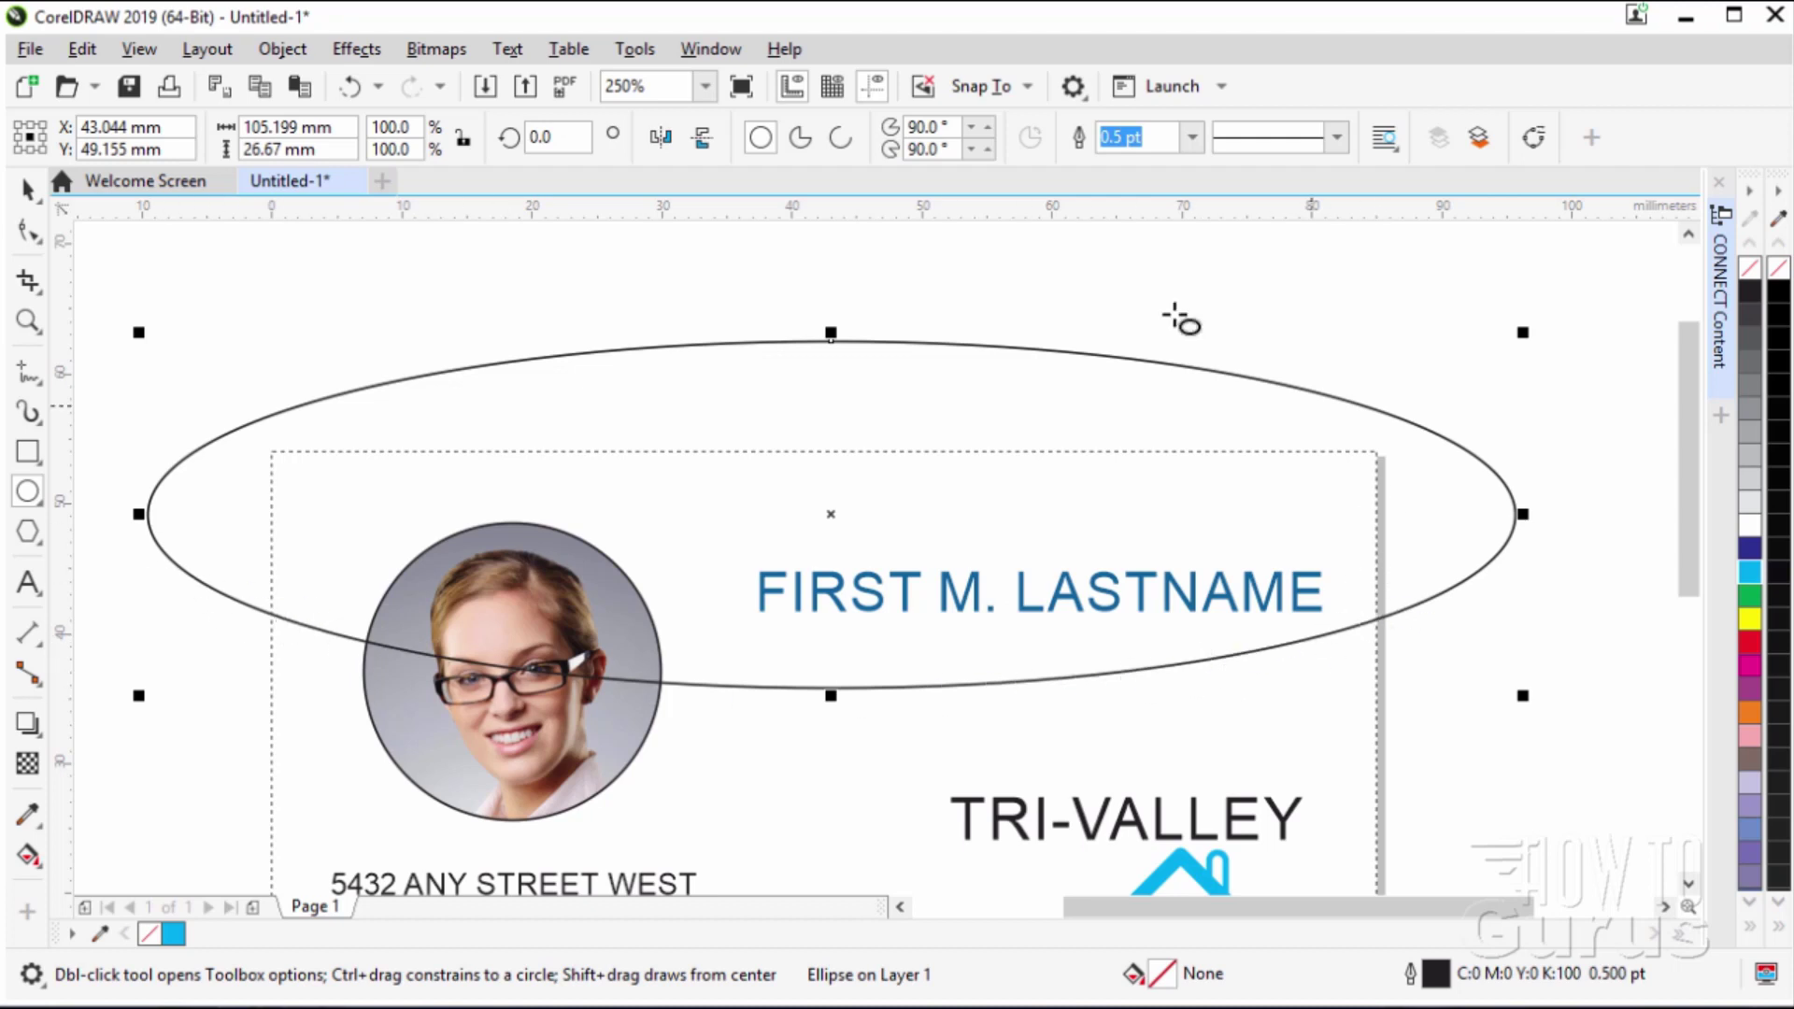
{"action": "left_click", "coordinate": [1751, 572]}
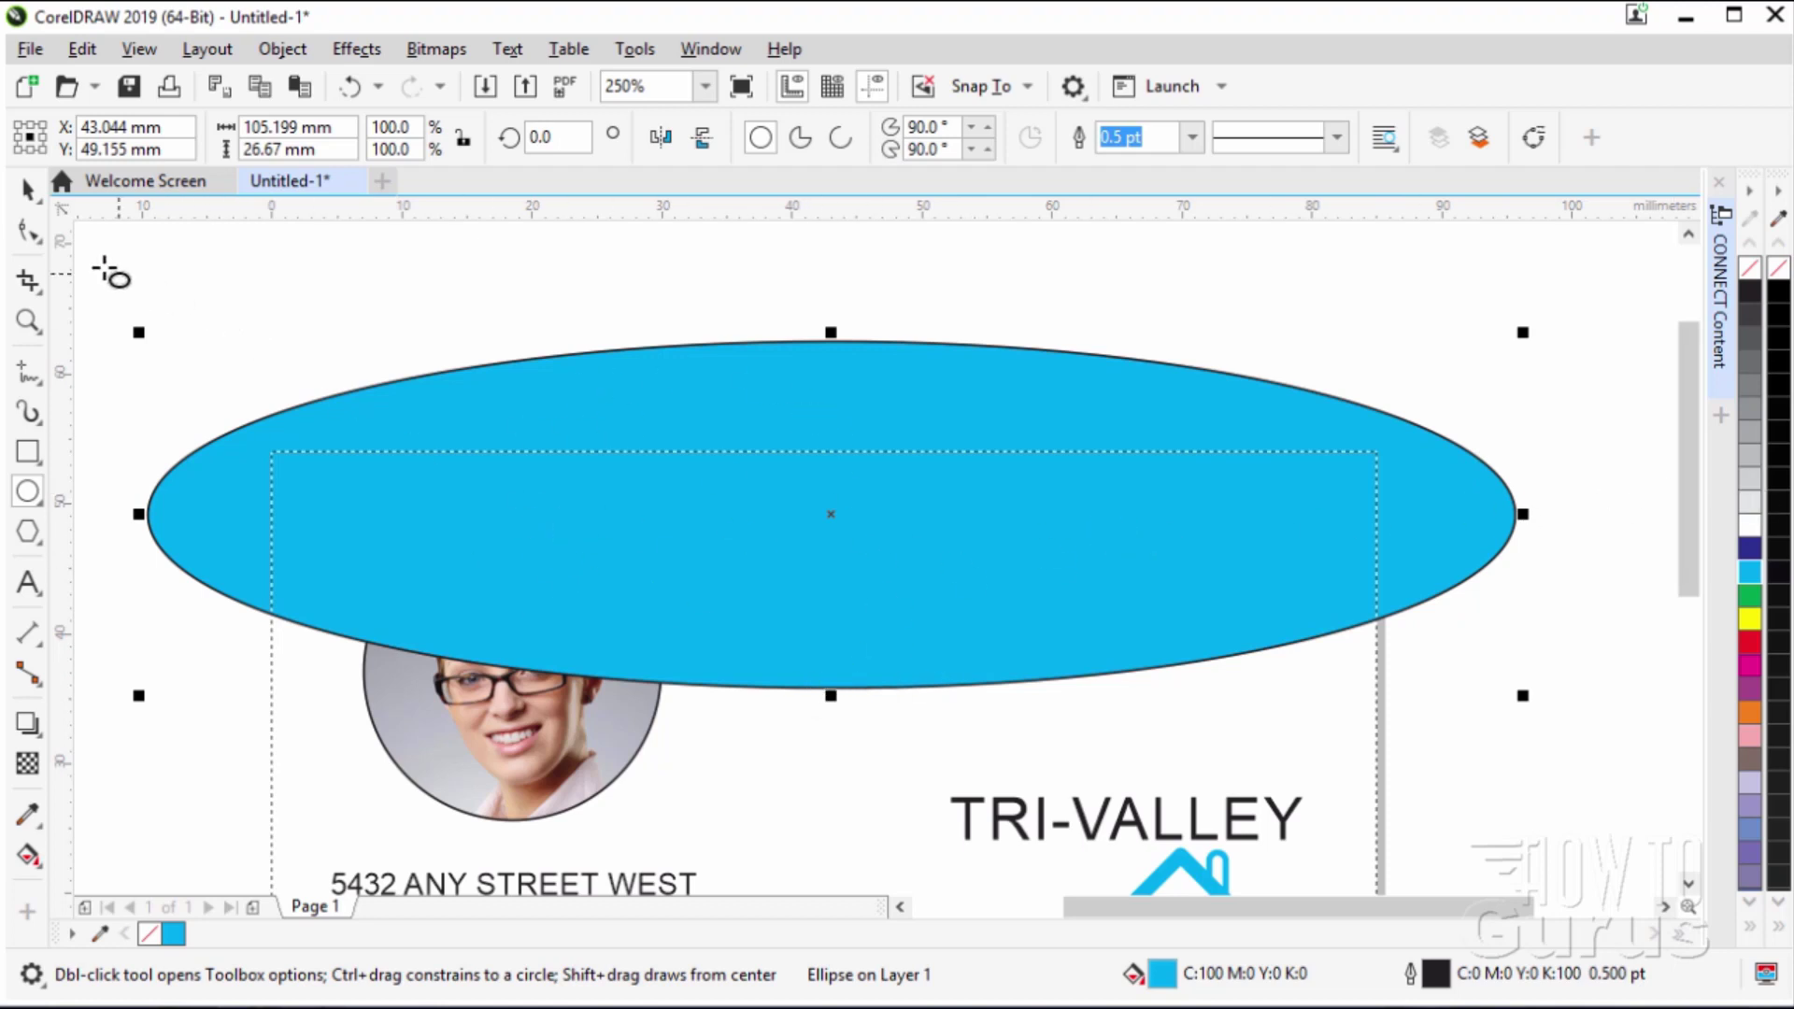
{"action": "right_click", "coordinate": [521, 418]}
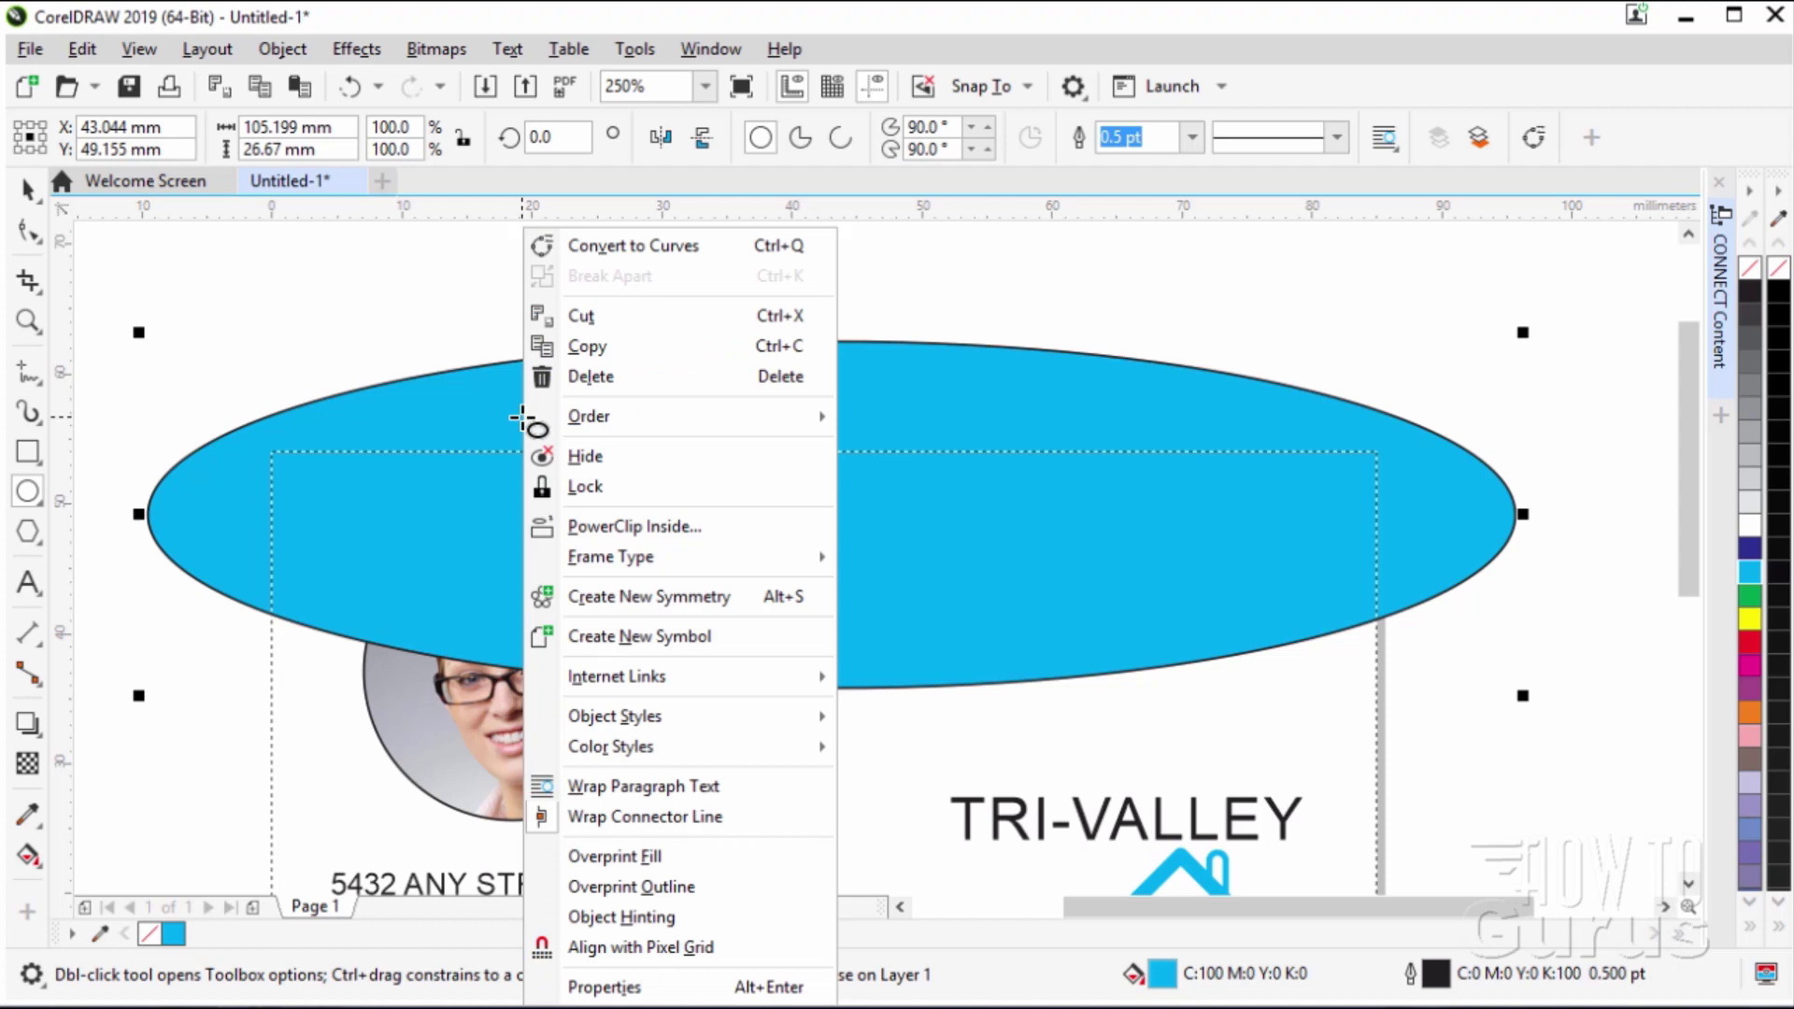
{"action": "mouse_move", "coordinate": [590, 417]}
{"action": "left_click", "coordinate": [952, 451]}
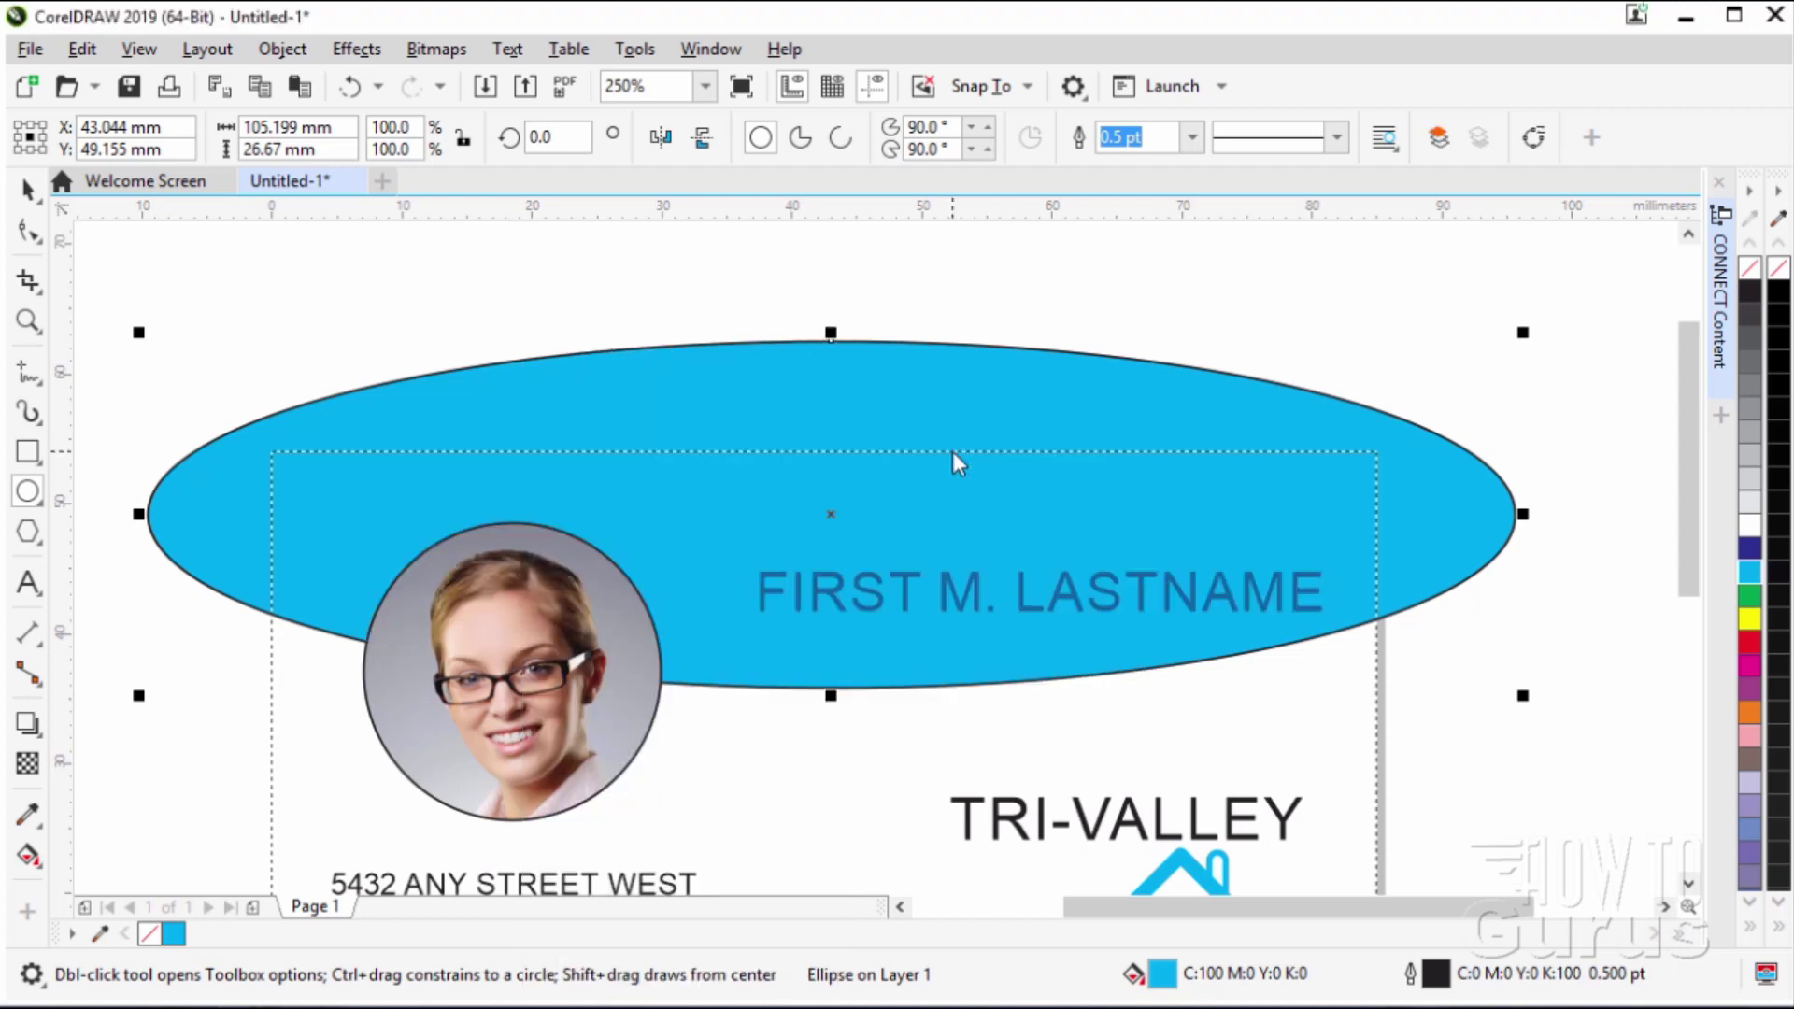
{"action": "left_click", "coordinate": [29, 191]}
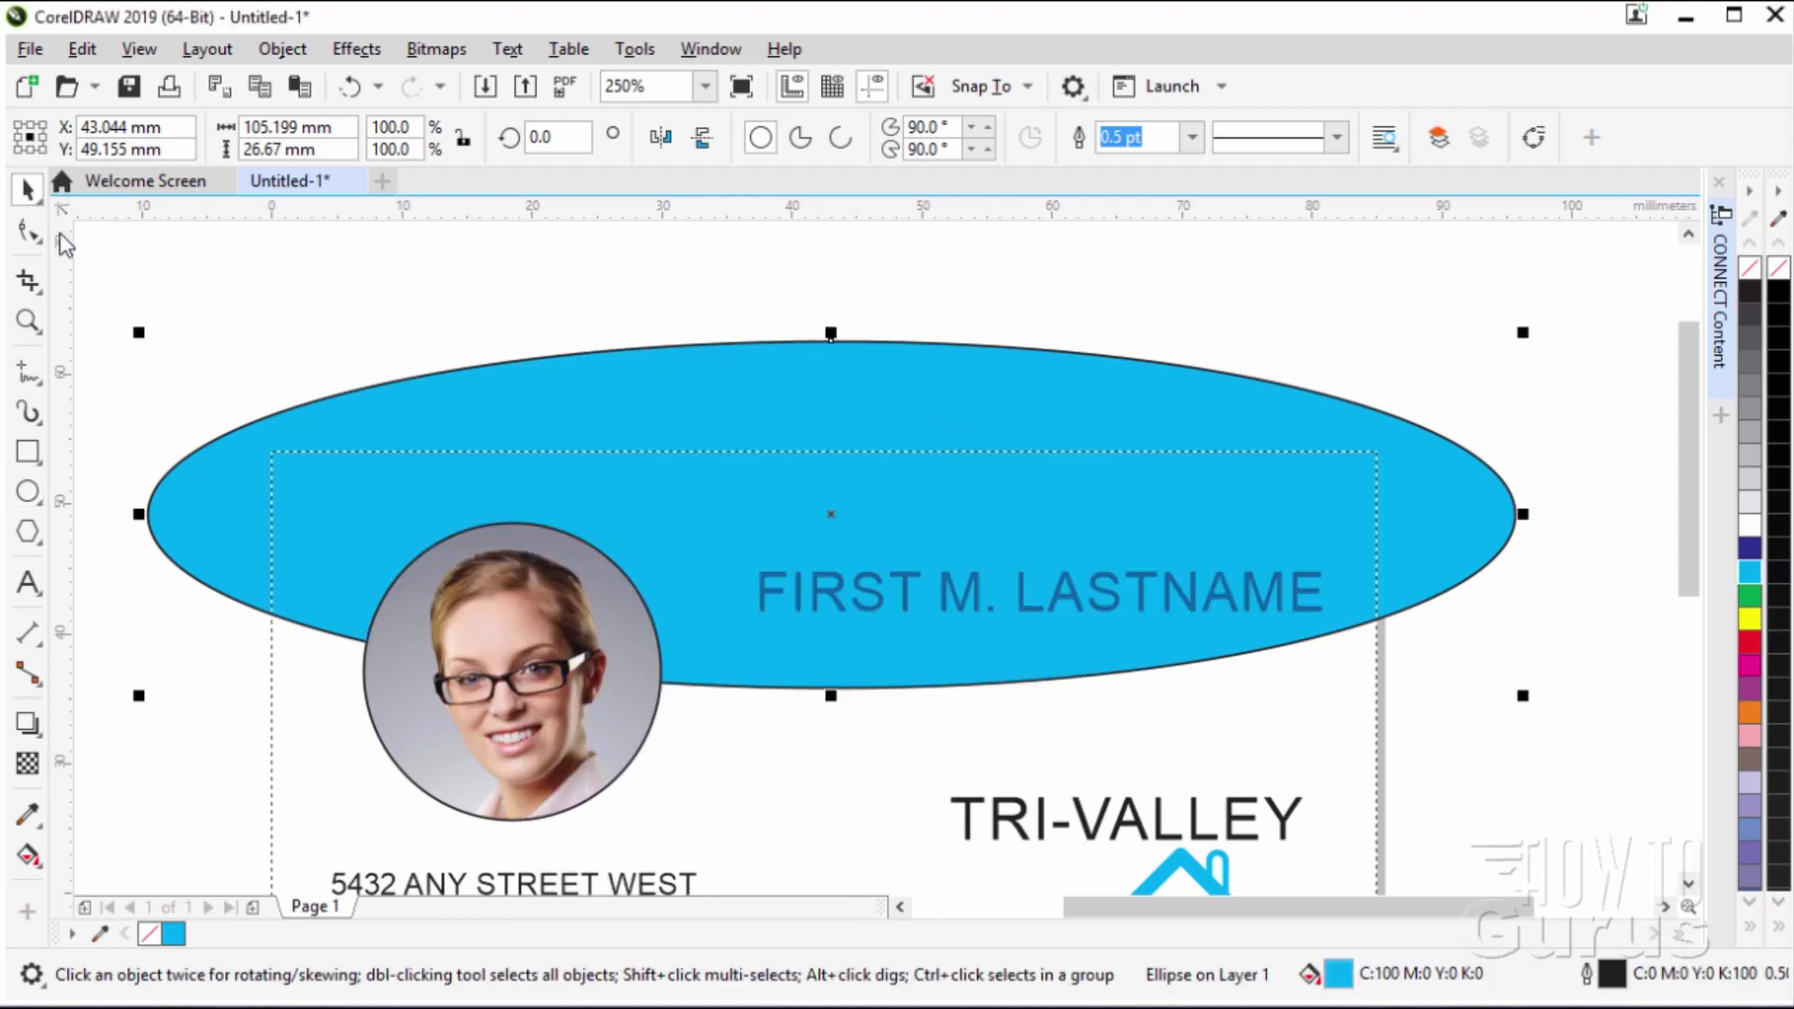
{"action": "scroll", "coordinate": [1687, 524], "scroll_direction": "down", "scroll_amount": 1}
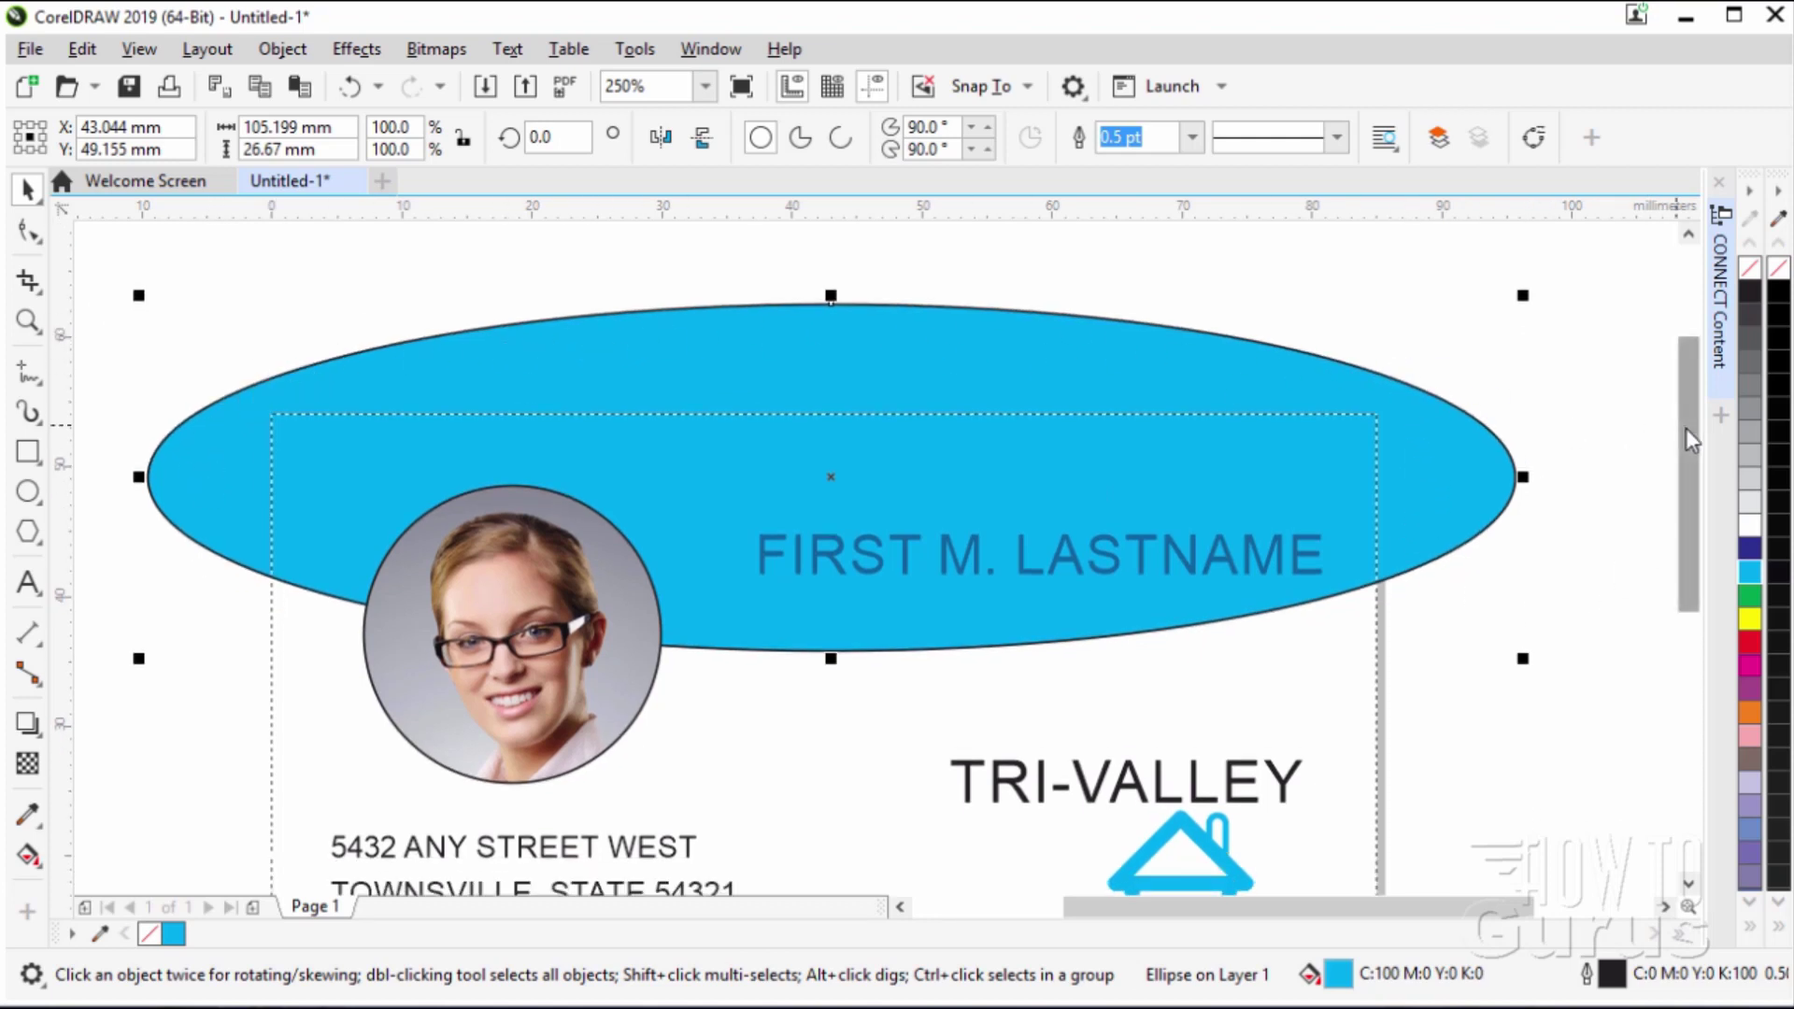
{"action": "left_click_drag", "start_coordinate": [1686, 427], "coordinate": [1681, 508]}
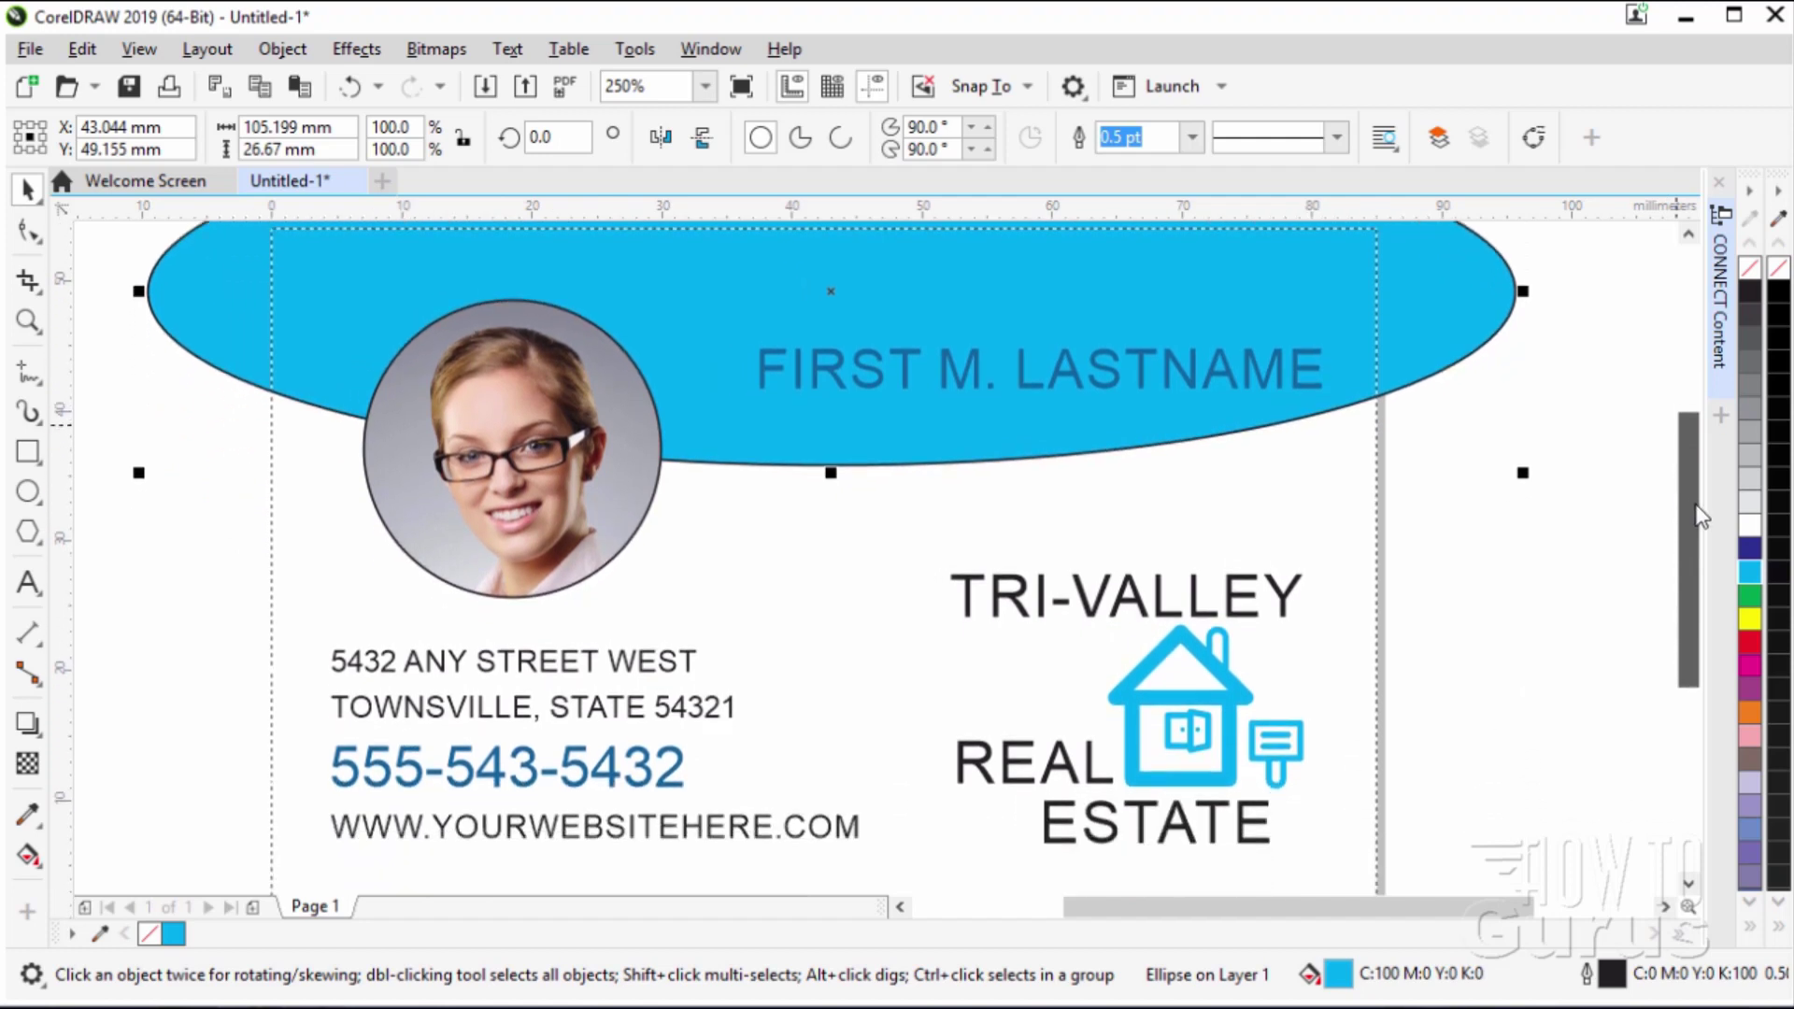
{"action": "scroll", "coordinate": [590, 539], "scroll_direction": "down", "scroll_amount": 2}
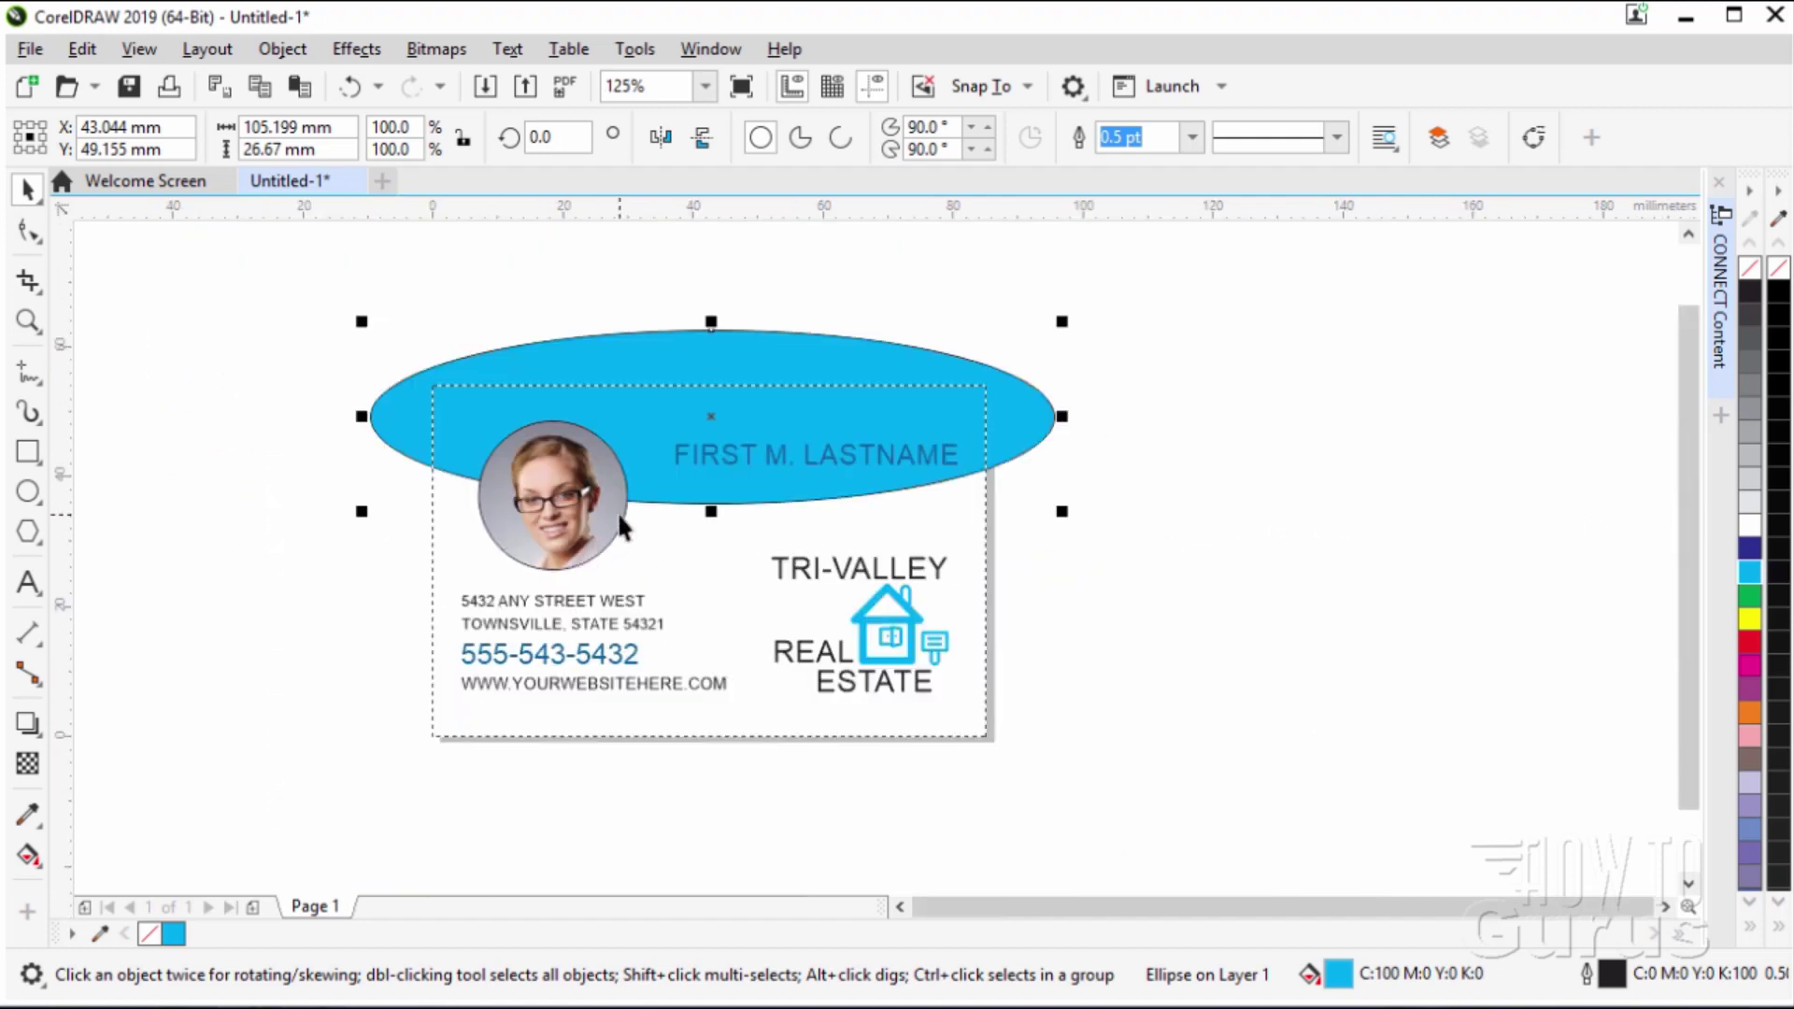
Draw an unfilled rectangle of about 85.5 × 53.6 mm tracing the card's border.
{"action": "left_click", "coordinate": [28, 455]}
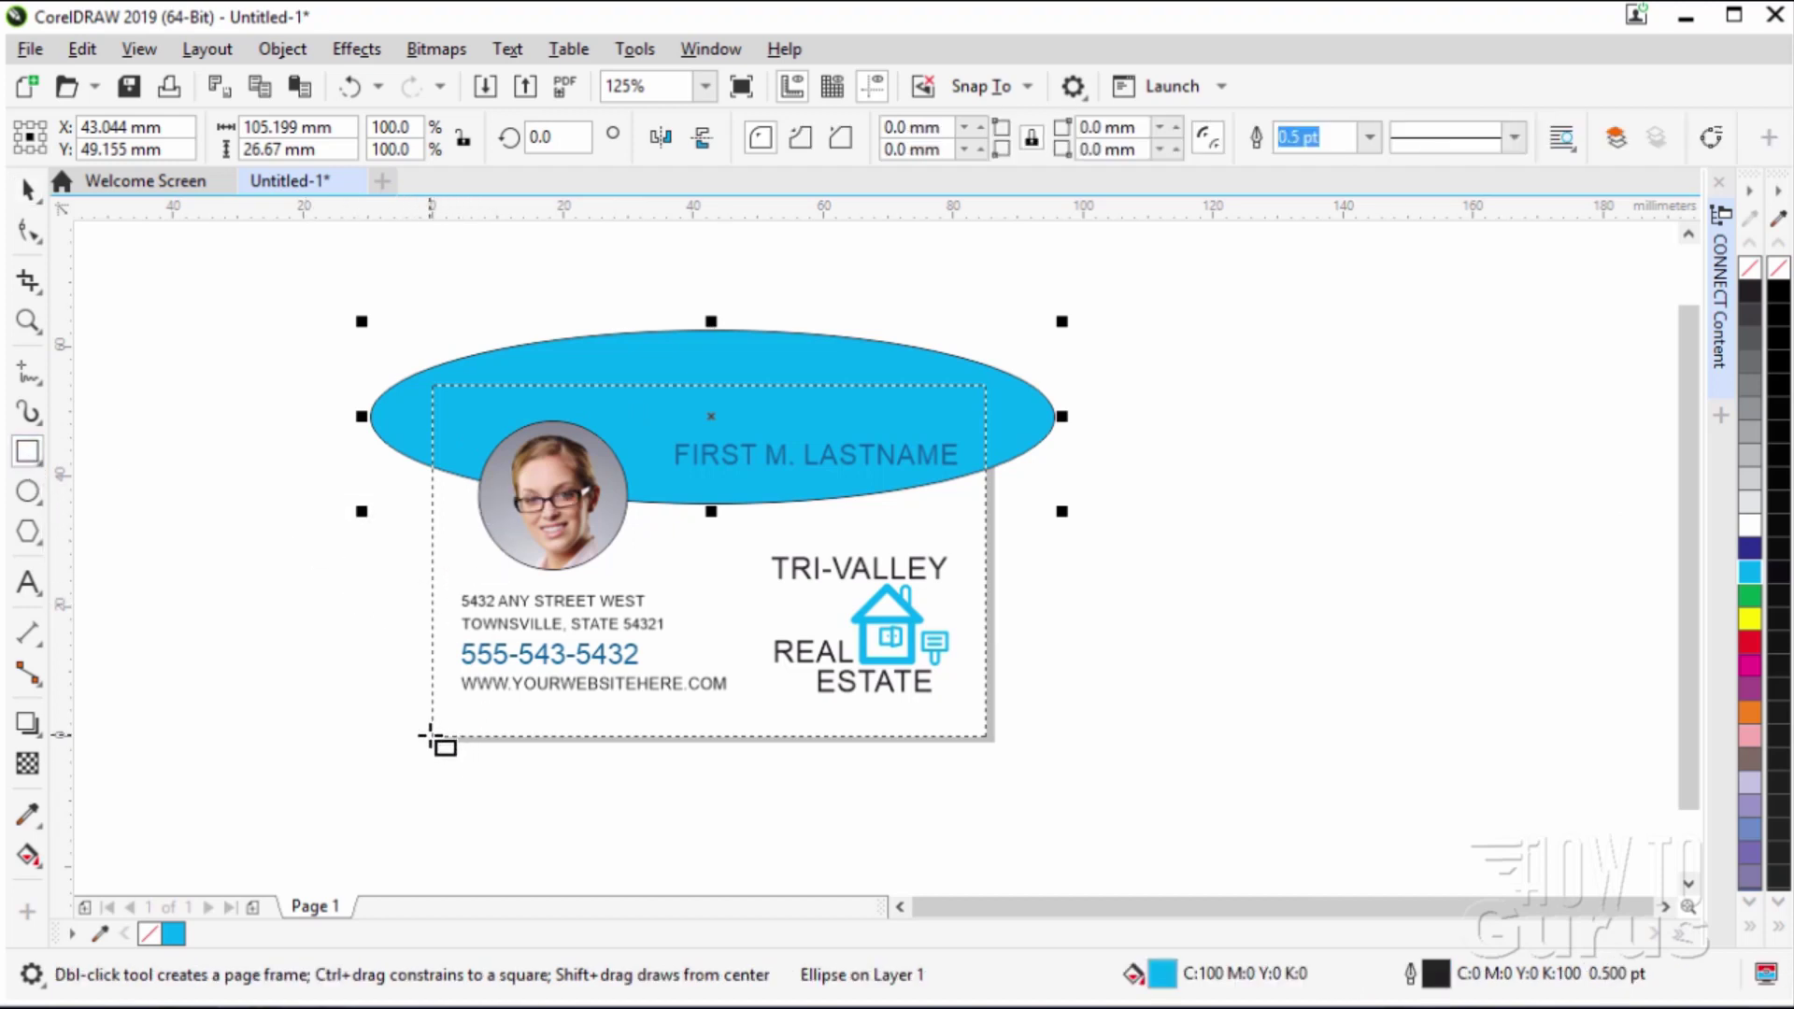
{"action": "left_click_drag", "start_coordinate": [433, 736], "coordinate": [987, 547]}
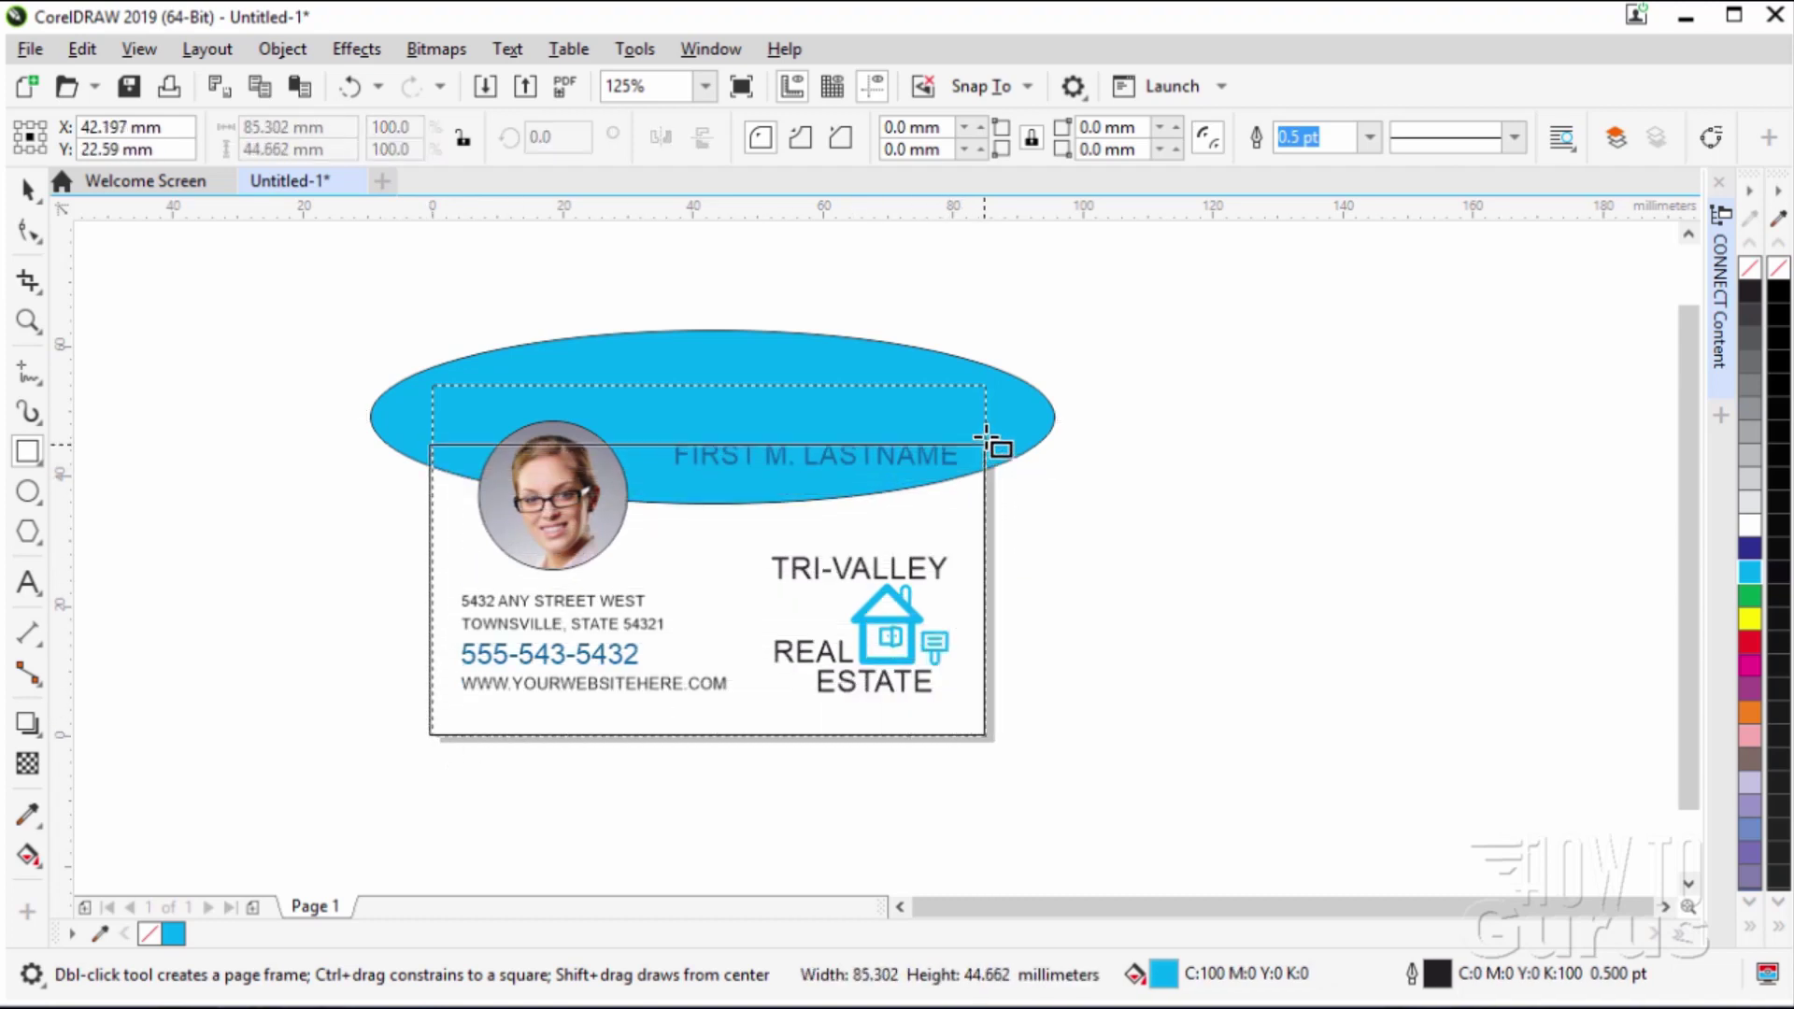
{"action": "left_click_drag", "start_coordinate": [987, 547], "coordinate": [987, 383]}
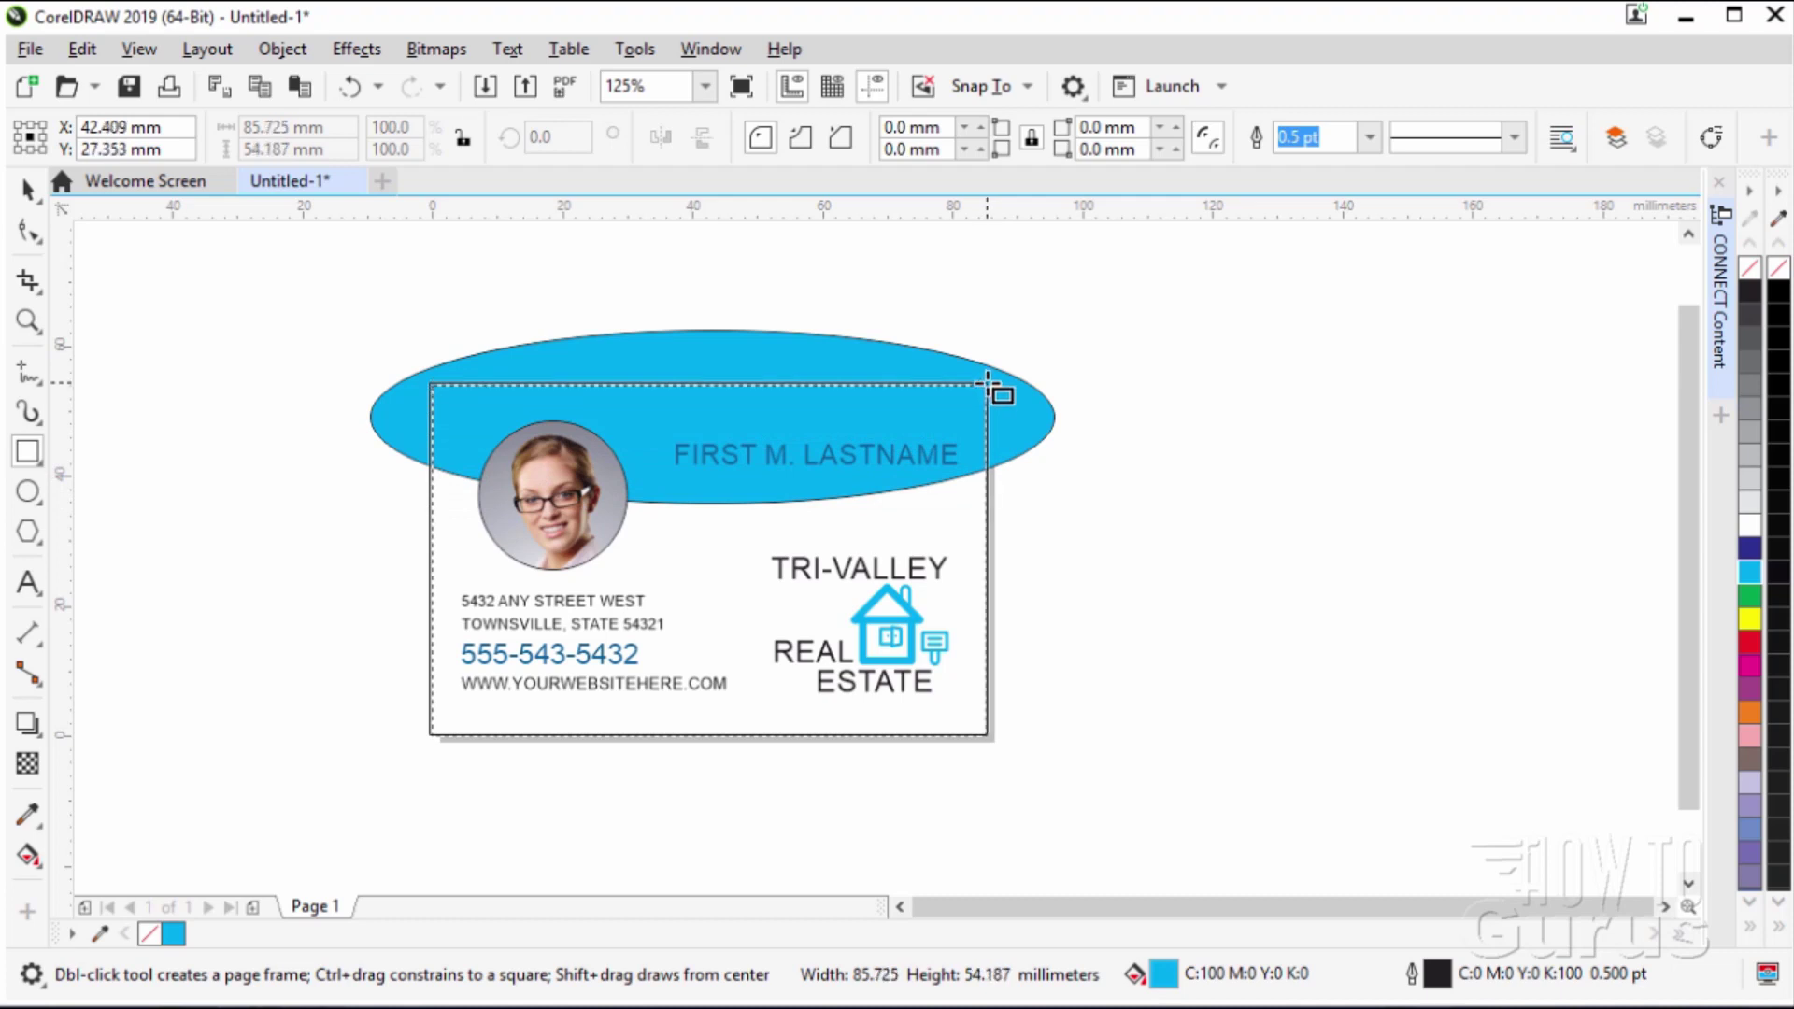
{"action": "left_click_drag", "start_coordinate": [989, 385], "coordinate": [987, 389]}
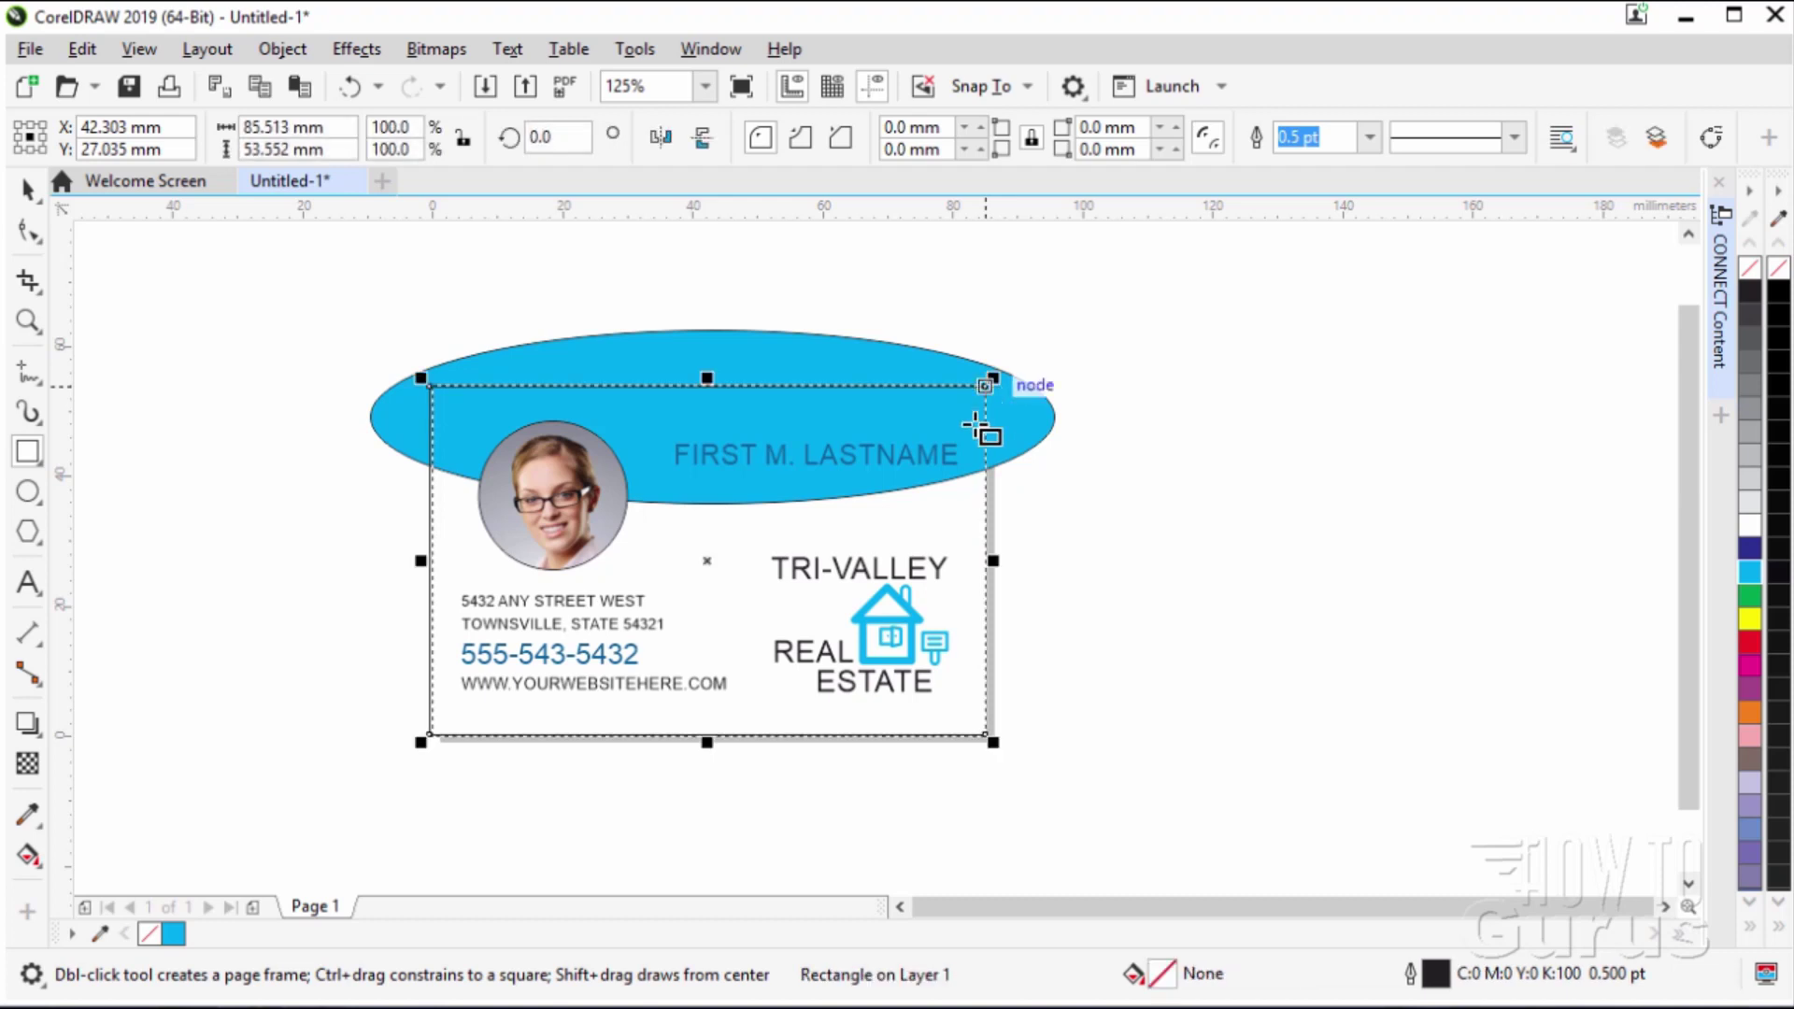
{"action": "key", "text": "space"}
{"action": "left_click", "coordinate": [331, 381]}
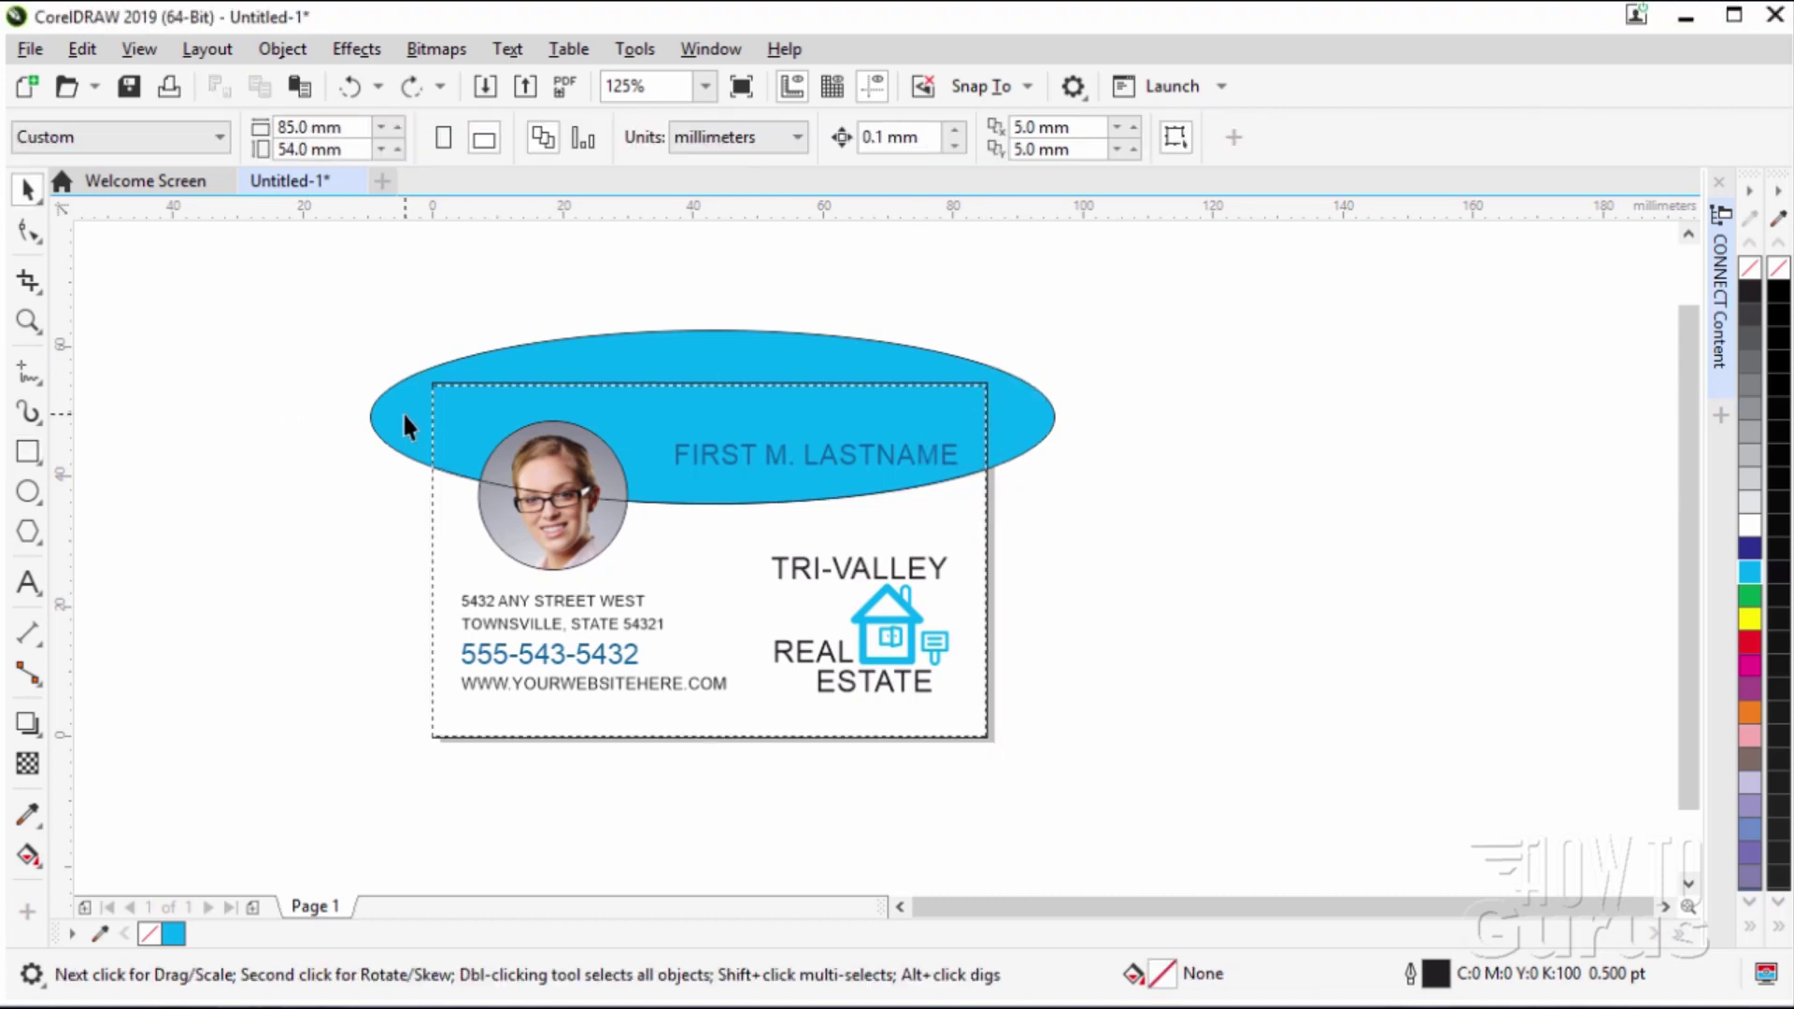
Intersect the cyan ellipse with the card rectangle, producing an 85.3 × 18.6 mm shape.
{"action": "left_click", "coordinate": [404, 412]}
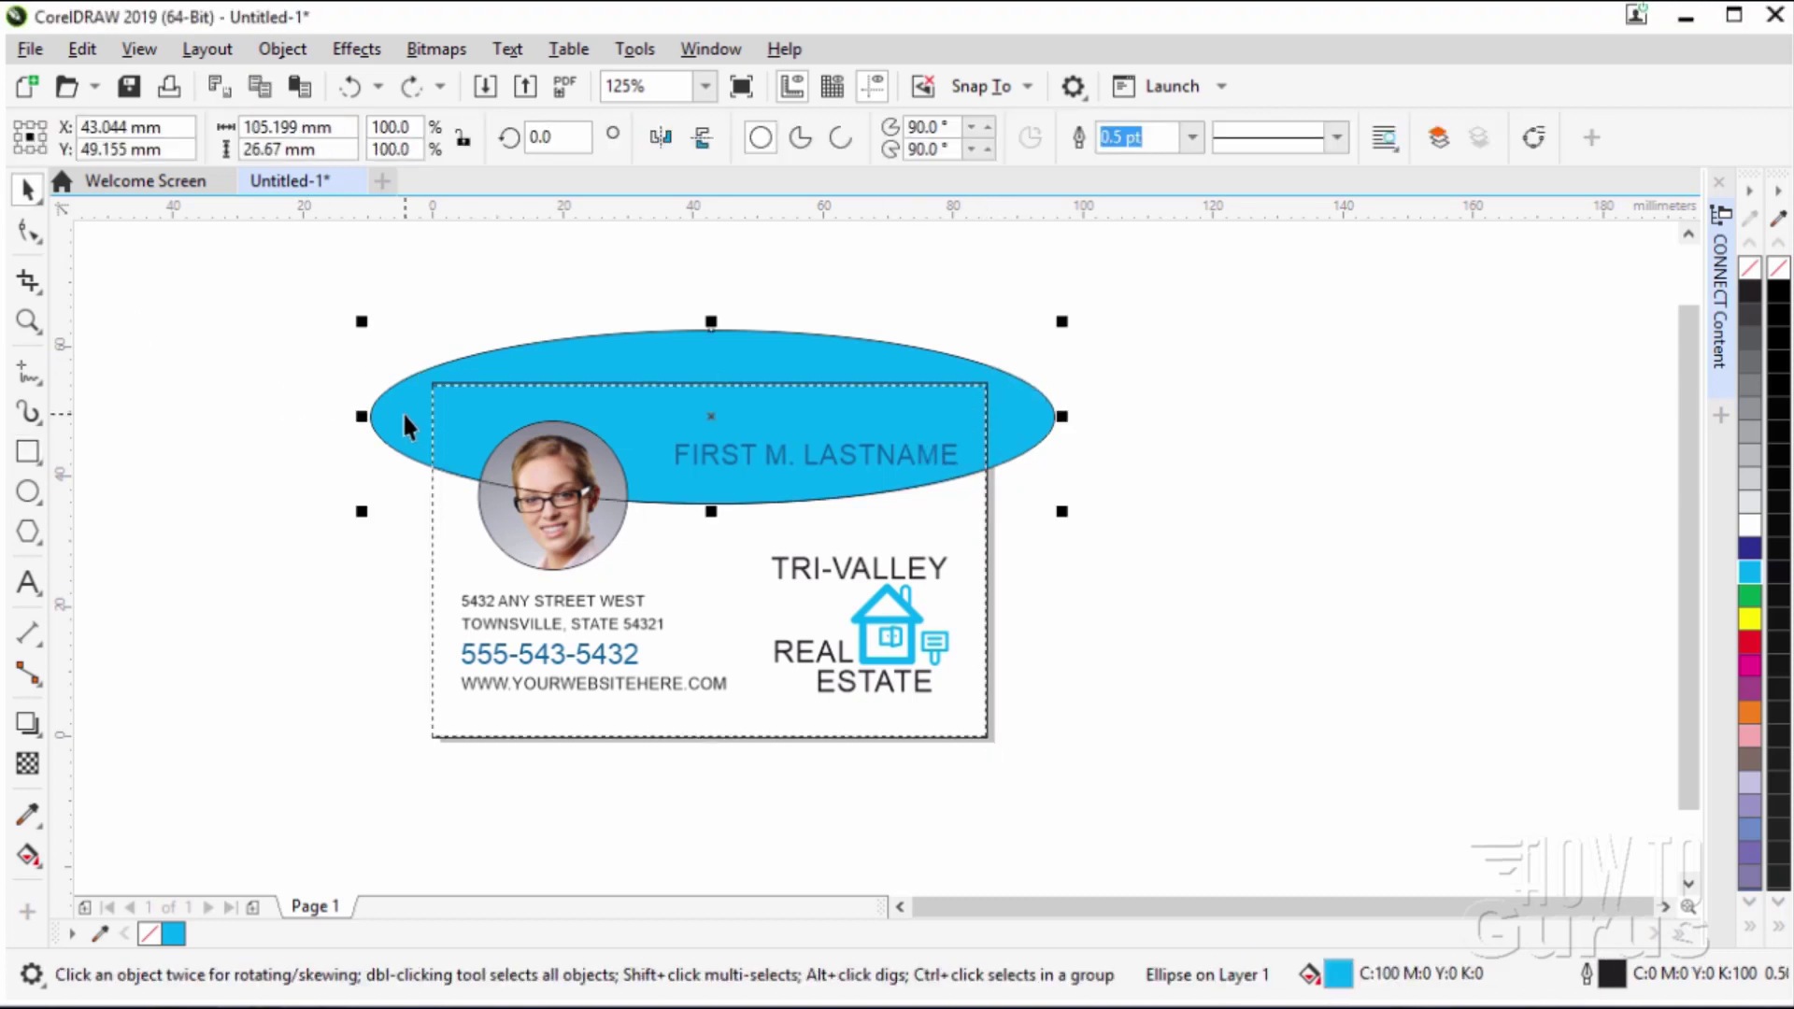
{"action": "left_click", "coordinate": [436, 600], "text": "shift"}
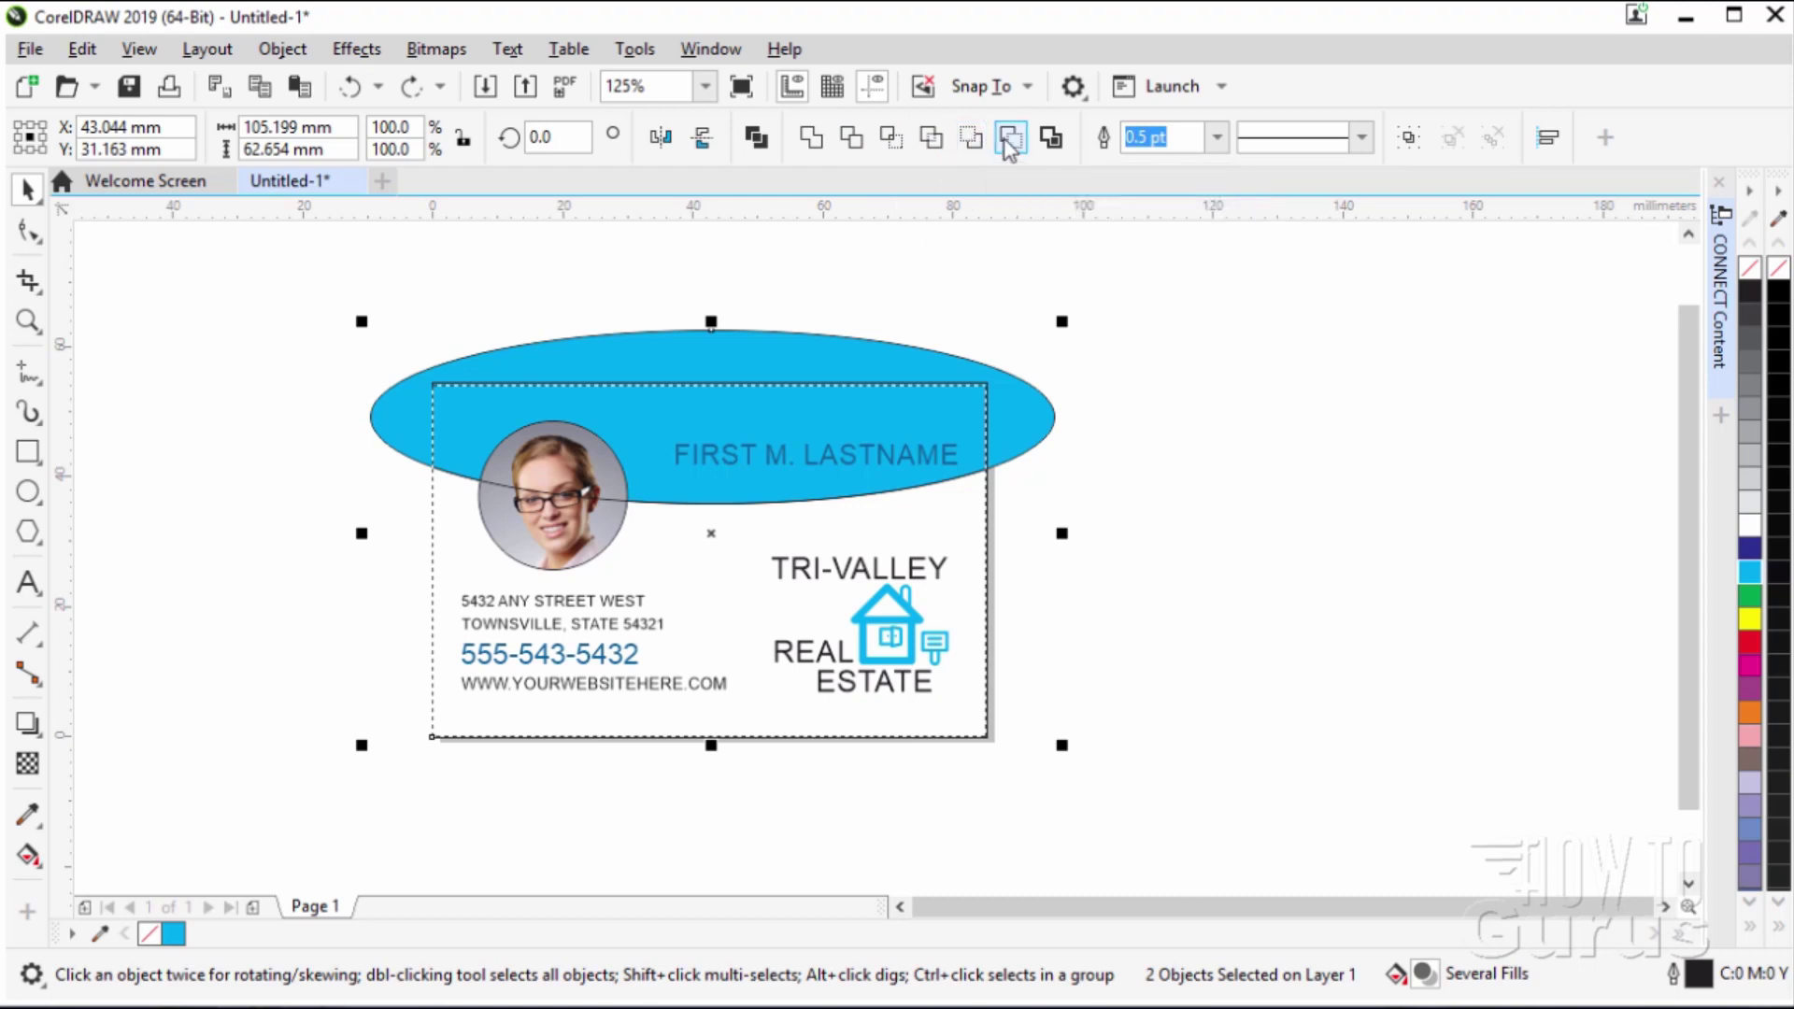
{"action": "left_click", "coordinate": [1052, 137]}
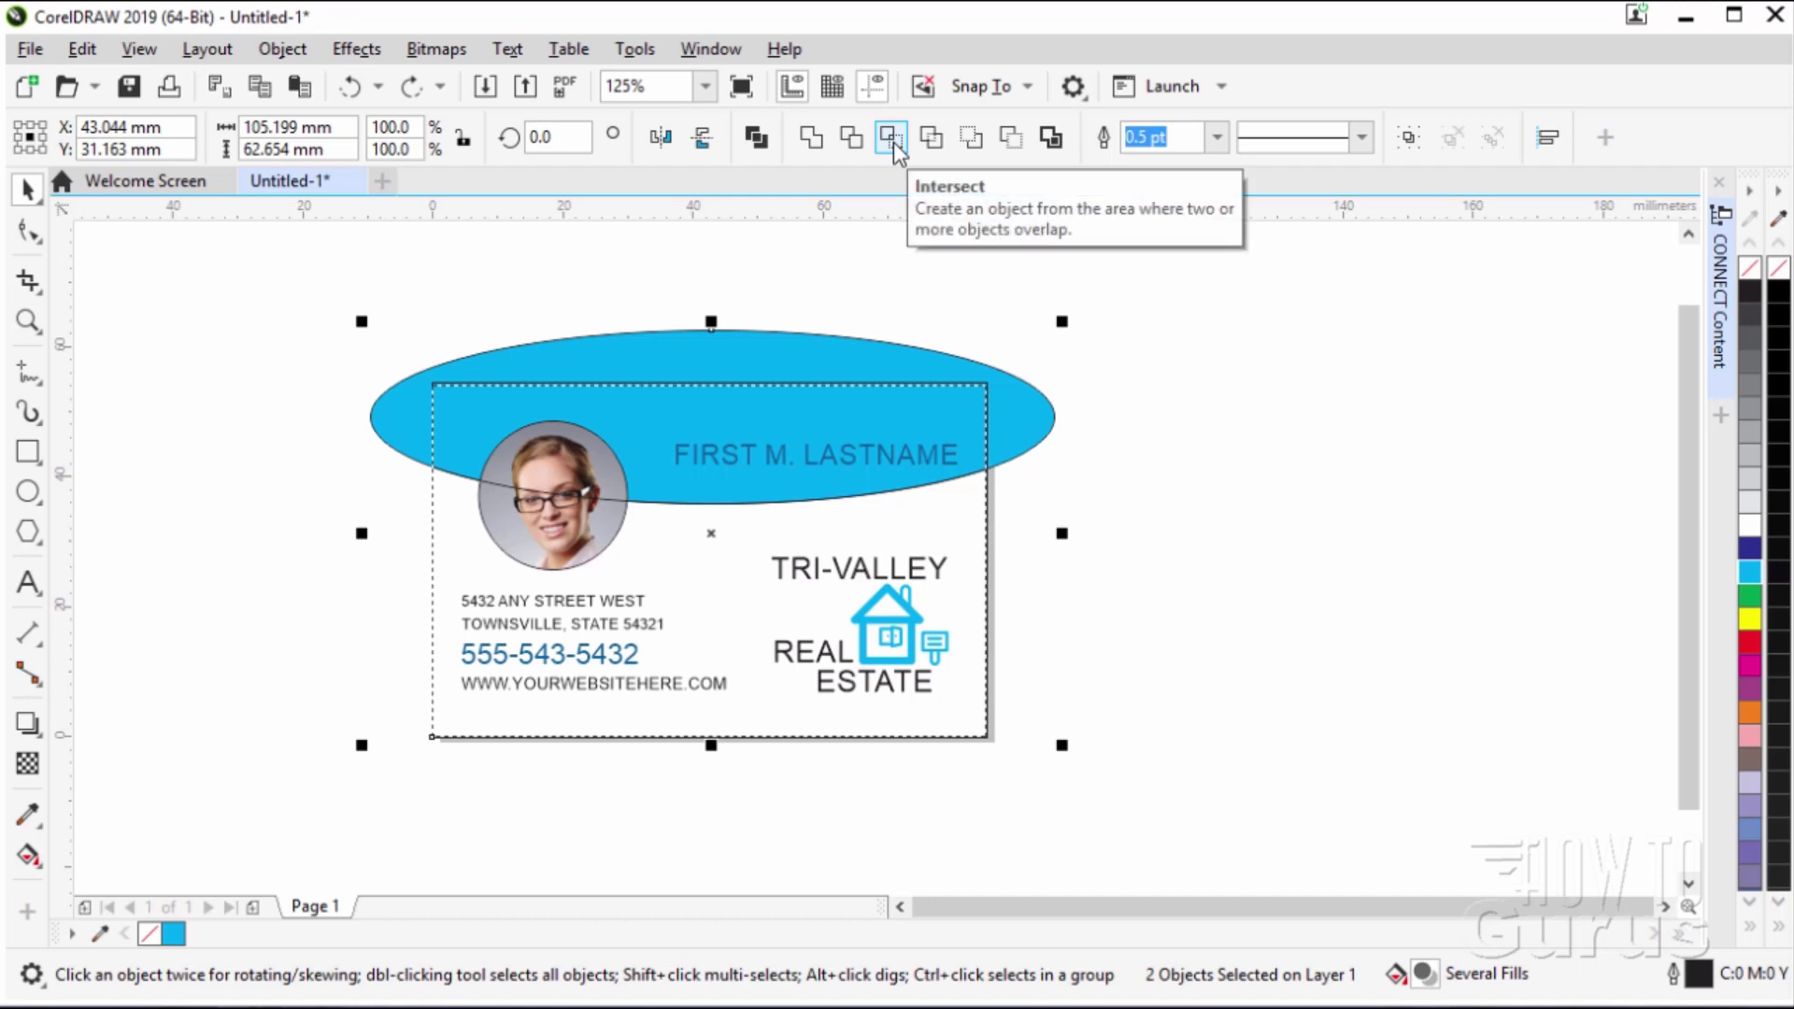
{"action": "left_click", "coordinate": [892, 142]}
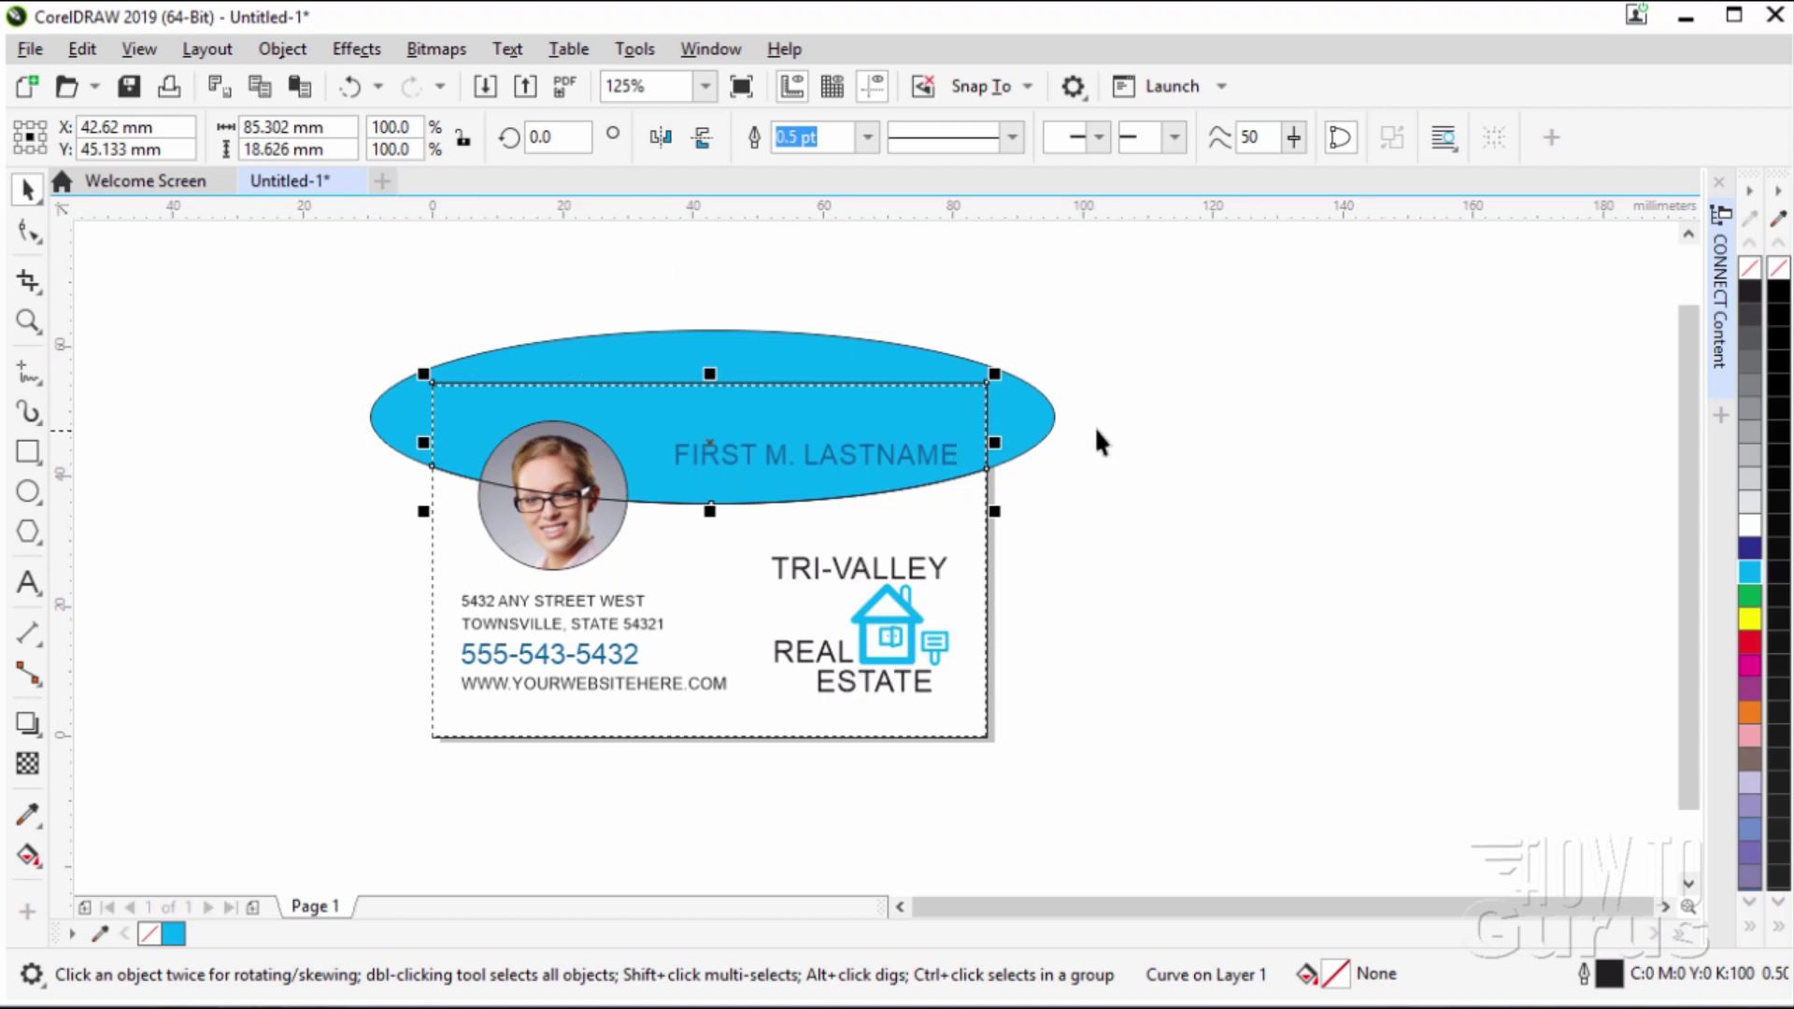
Delete the blue ellipse and fill the remaining curved top shape with cyan.
{"action": "left_click", "coordinate": [1025, 426]}
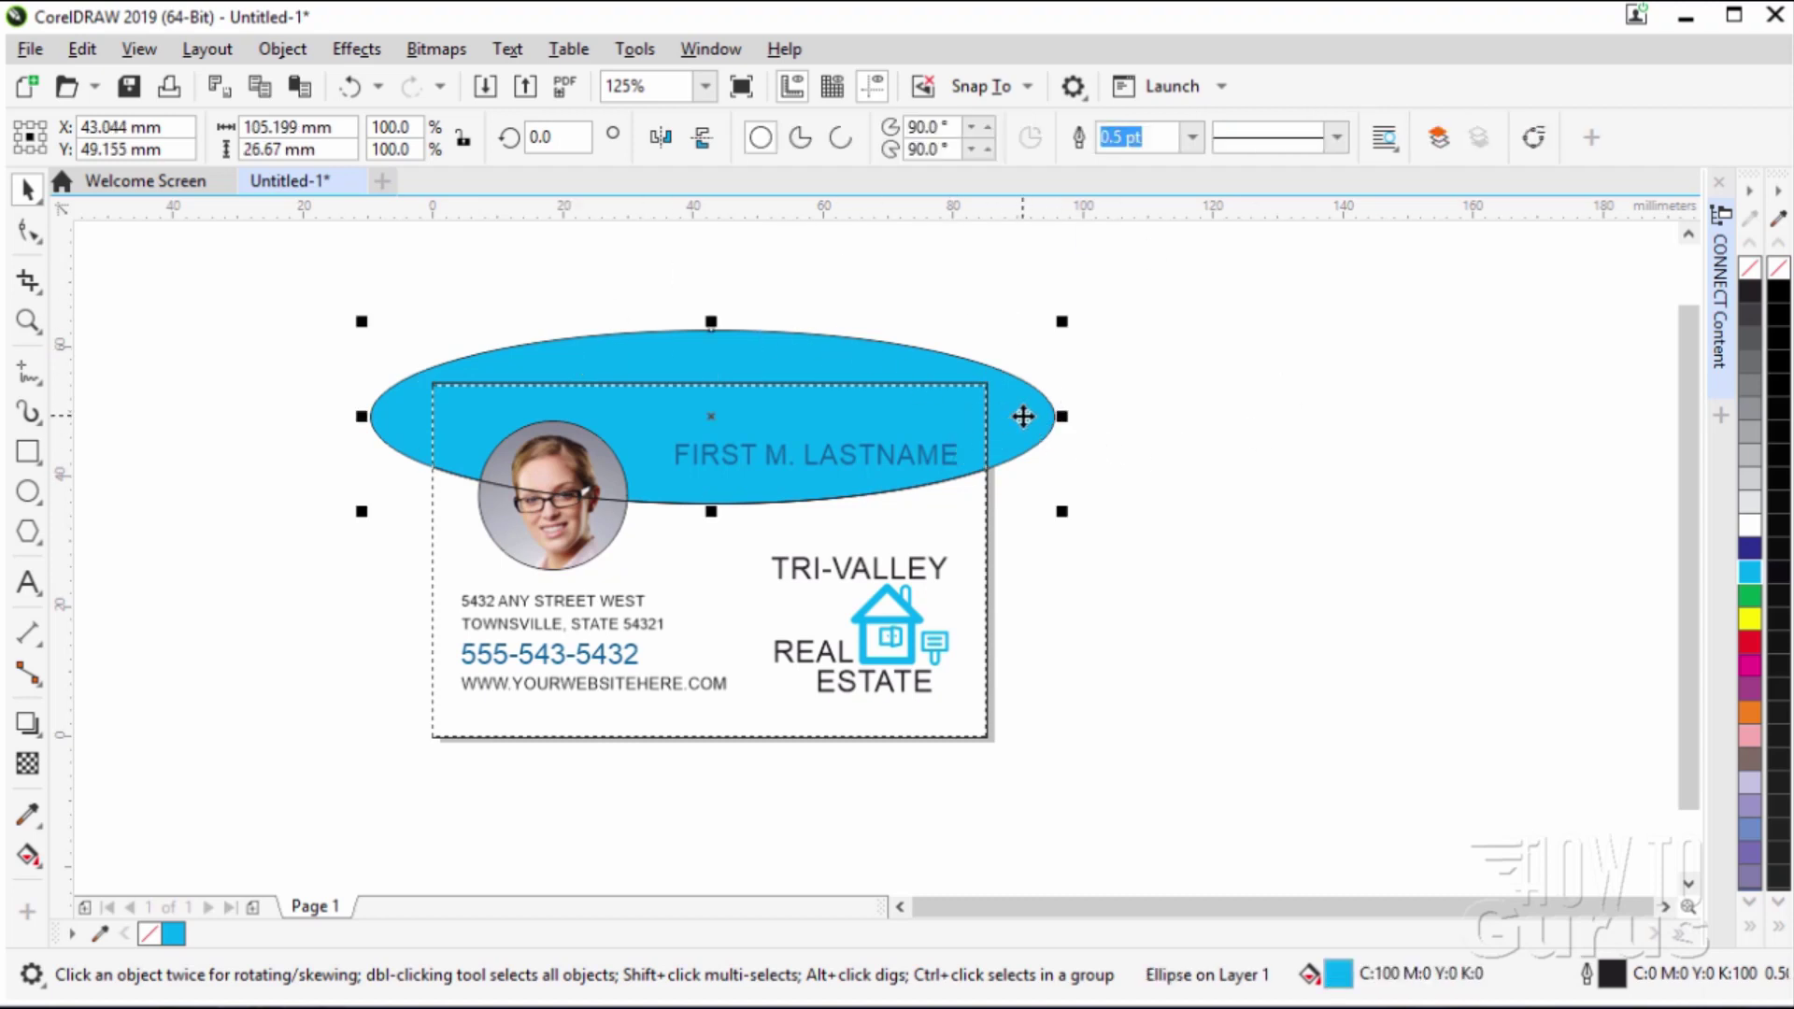
{"action": "key", "text": "Delete"}
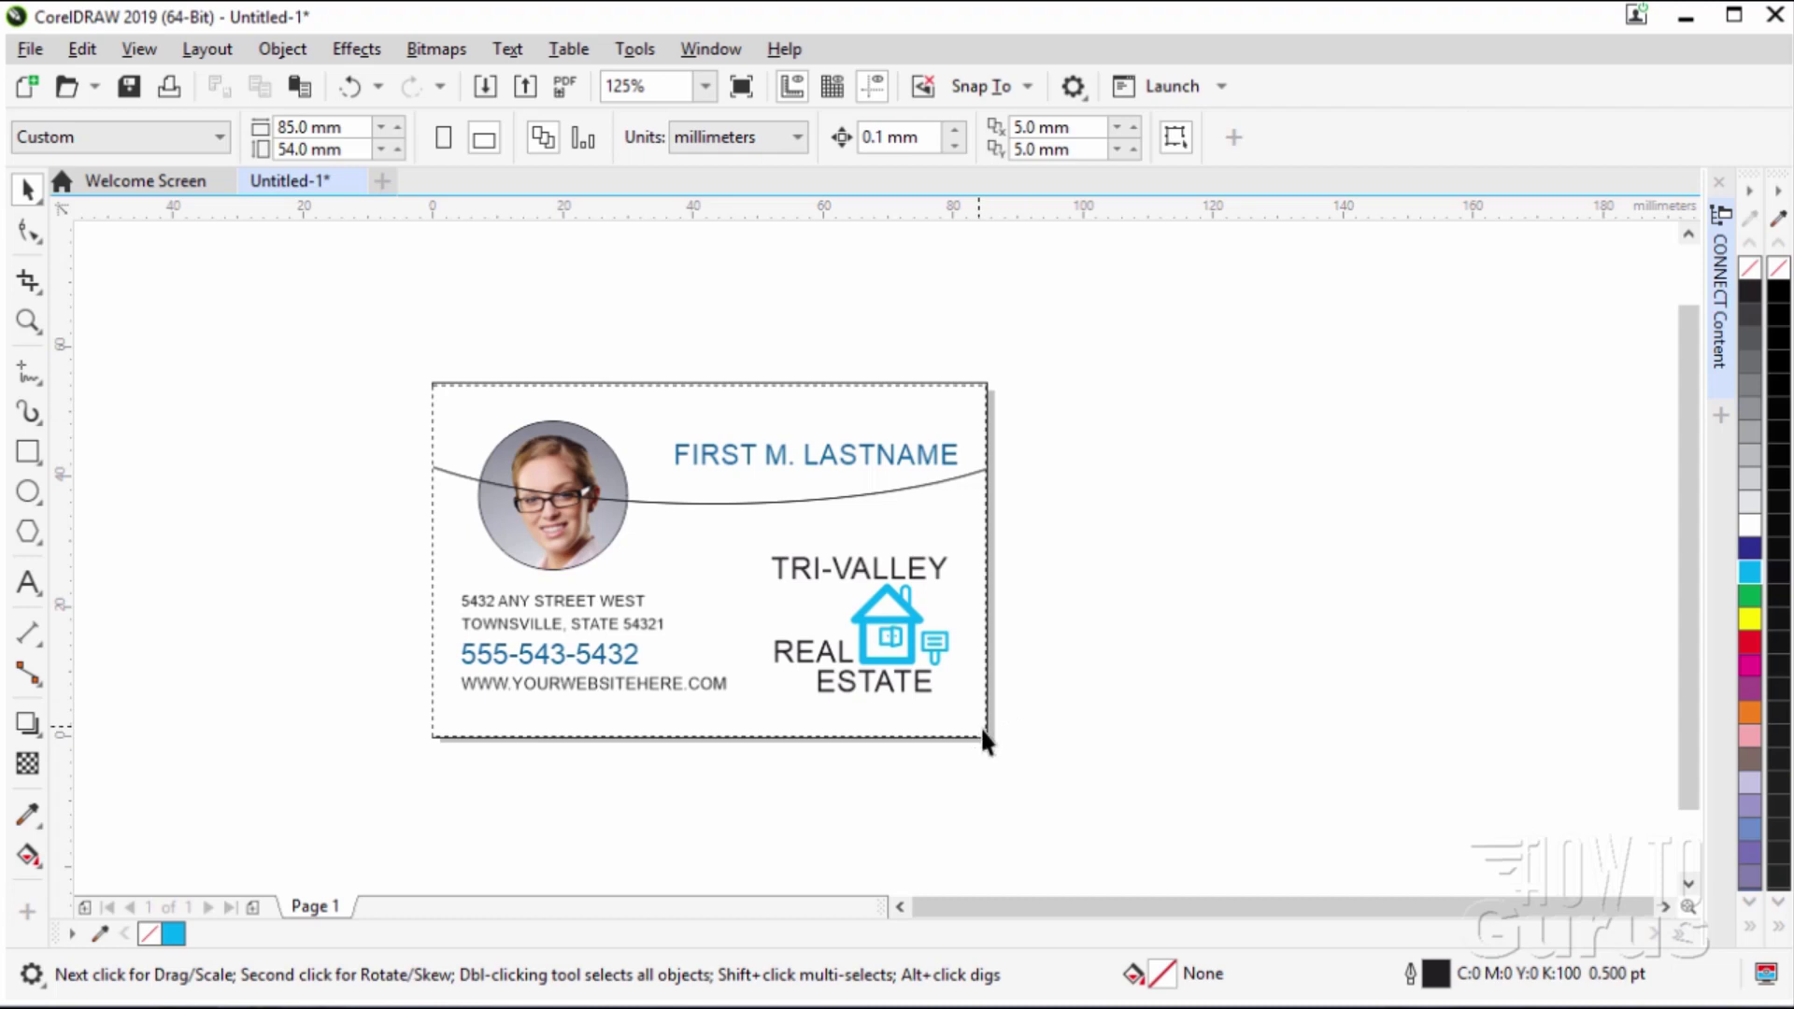
{"action": "left_click", "coordinate": [983, 738]}
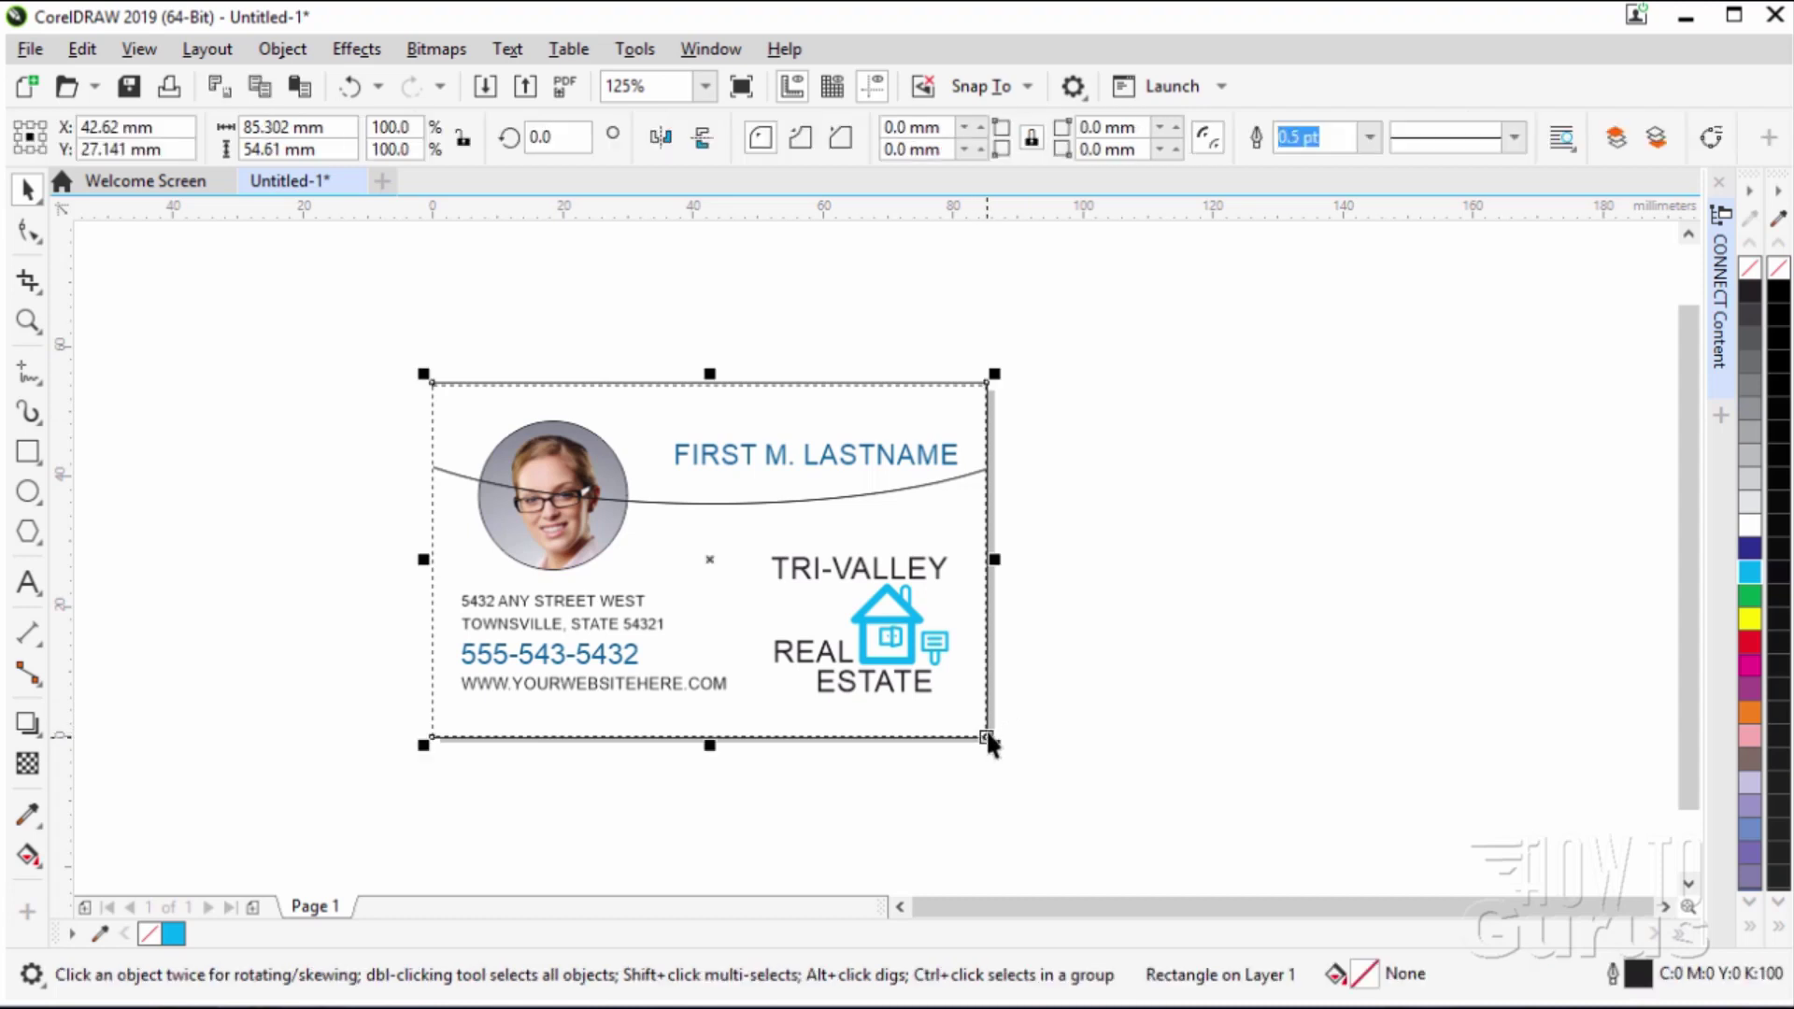
{"action": "left_click", "coordinate": [1159, 398]}
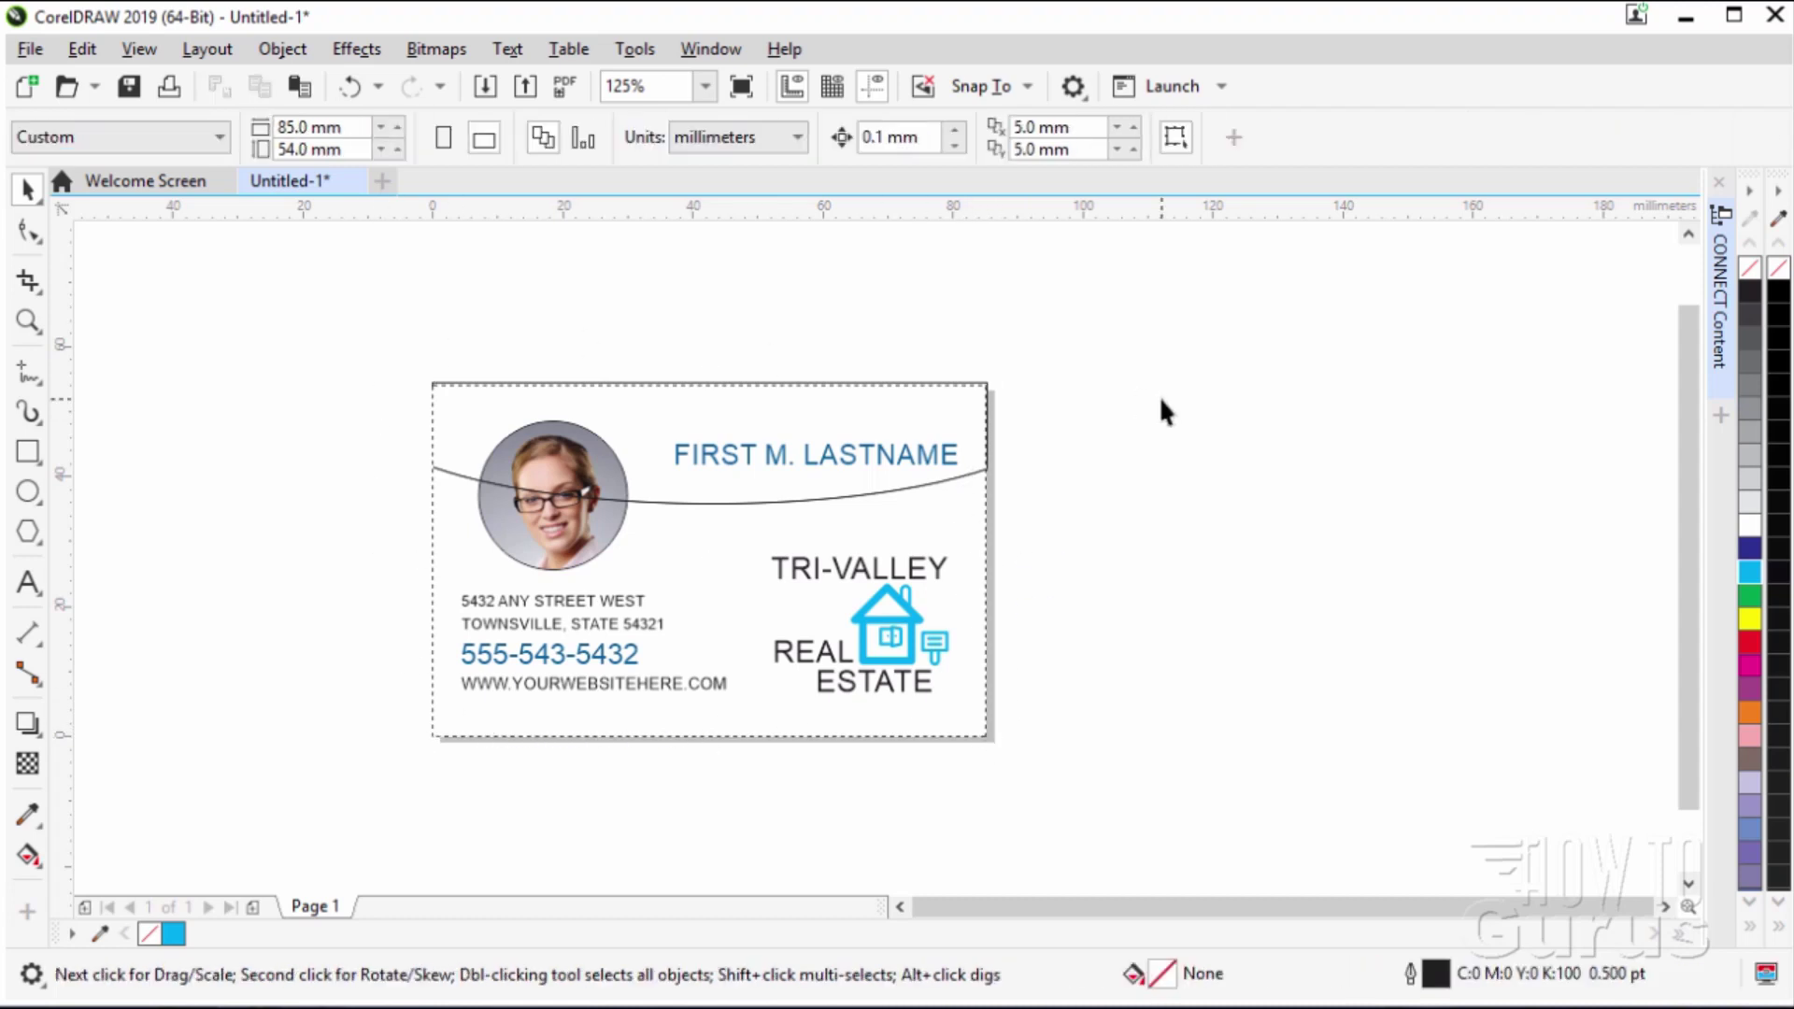
{"action": "left_click", "coordinate": [860, 494]}
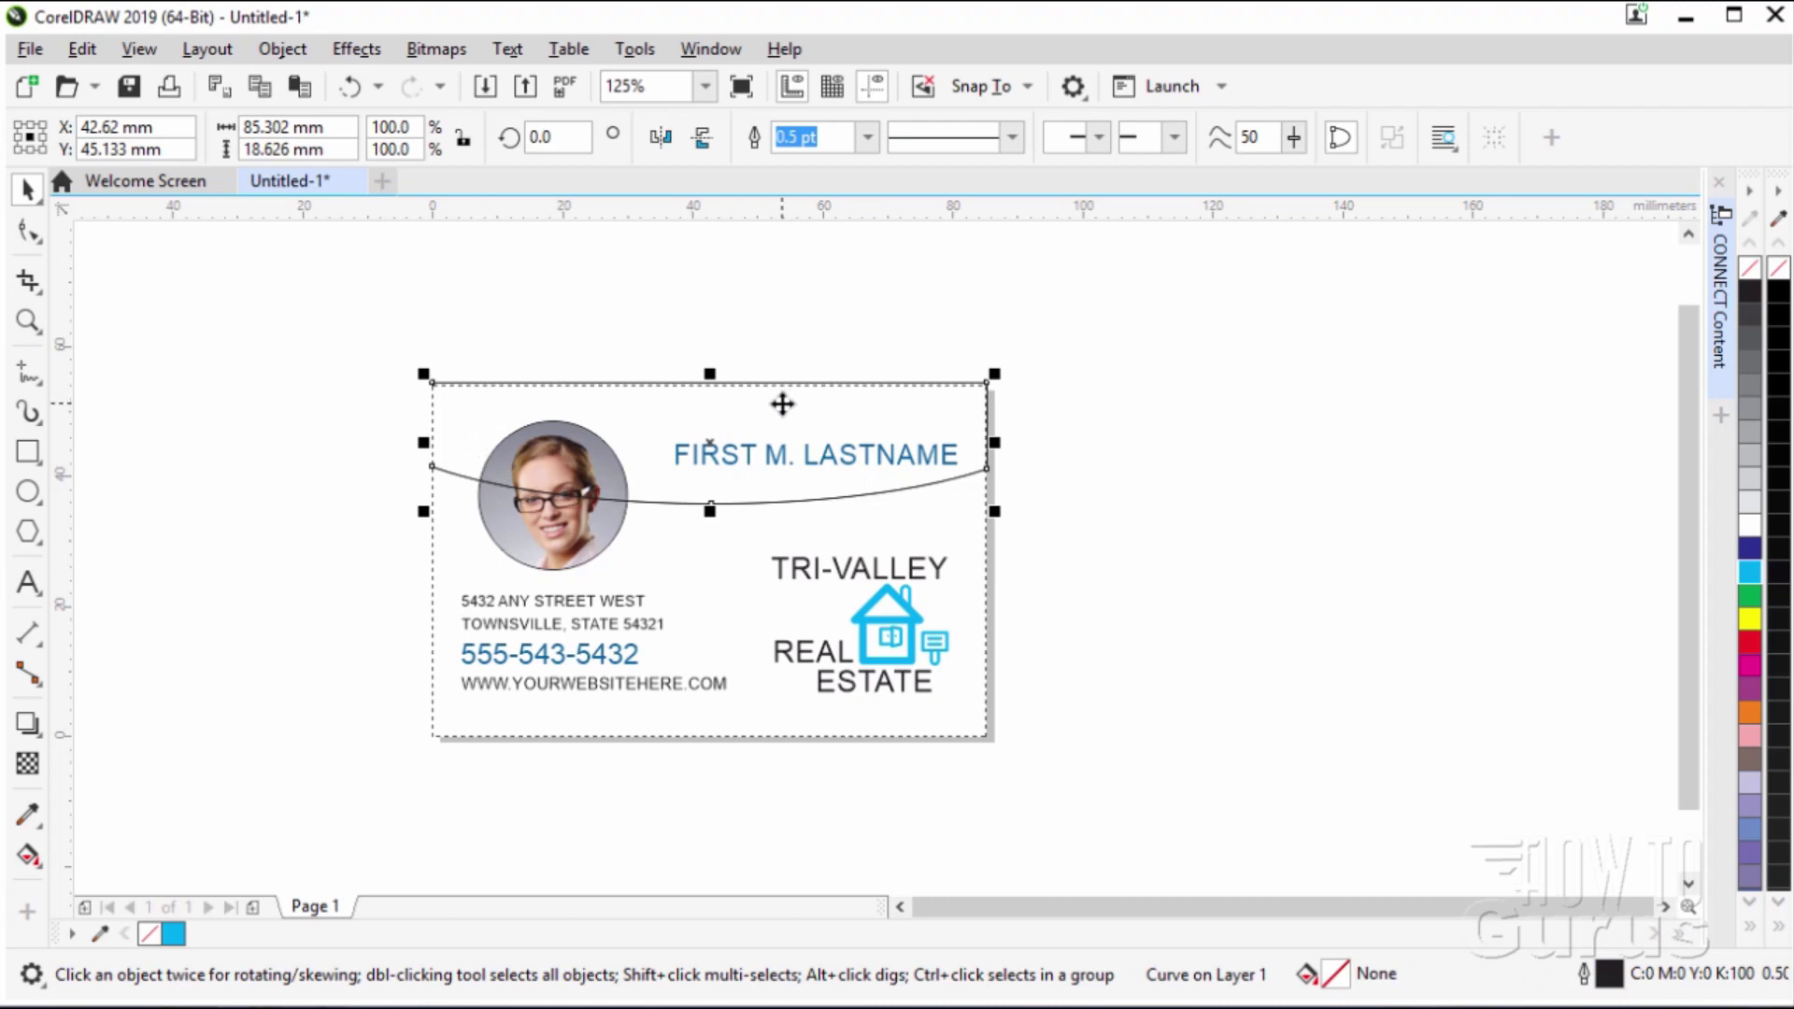
{"action": "left_click", "coordinate": [1751, 579]}
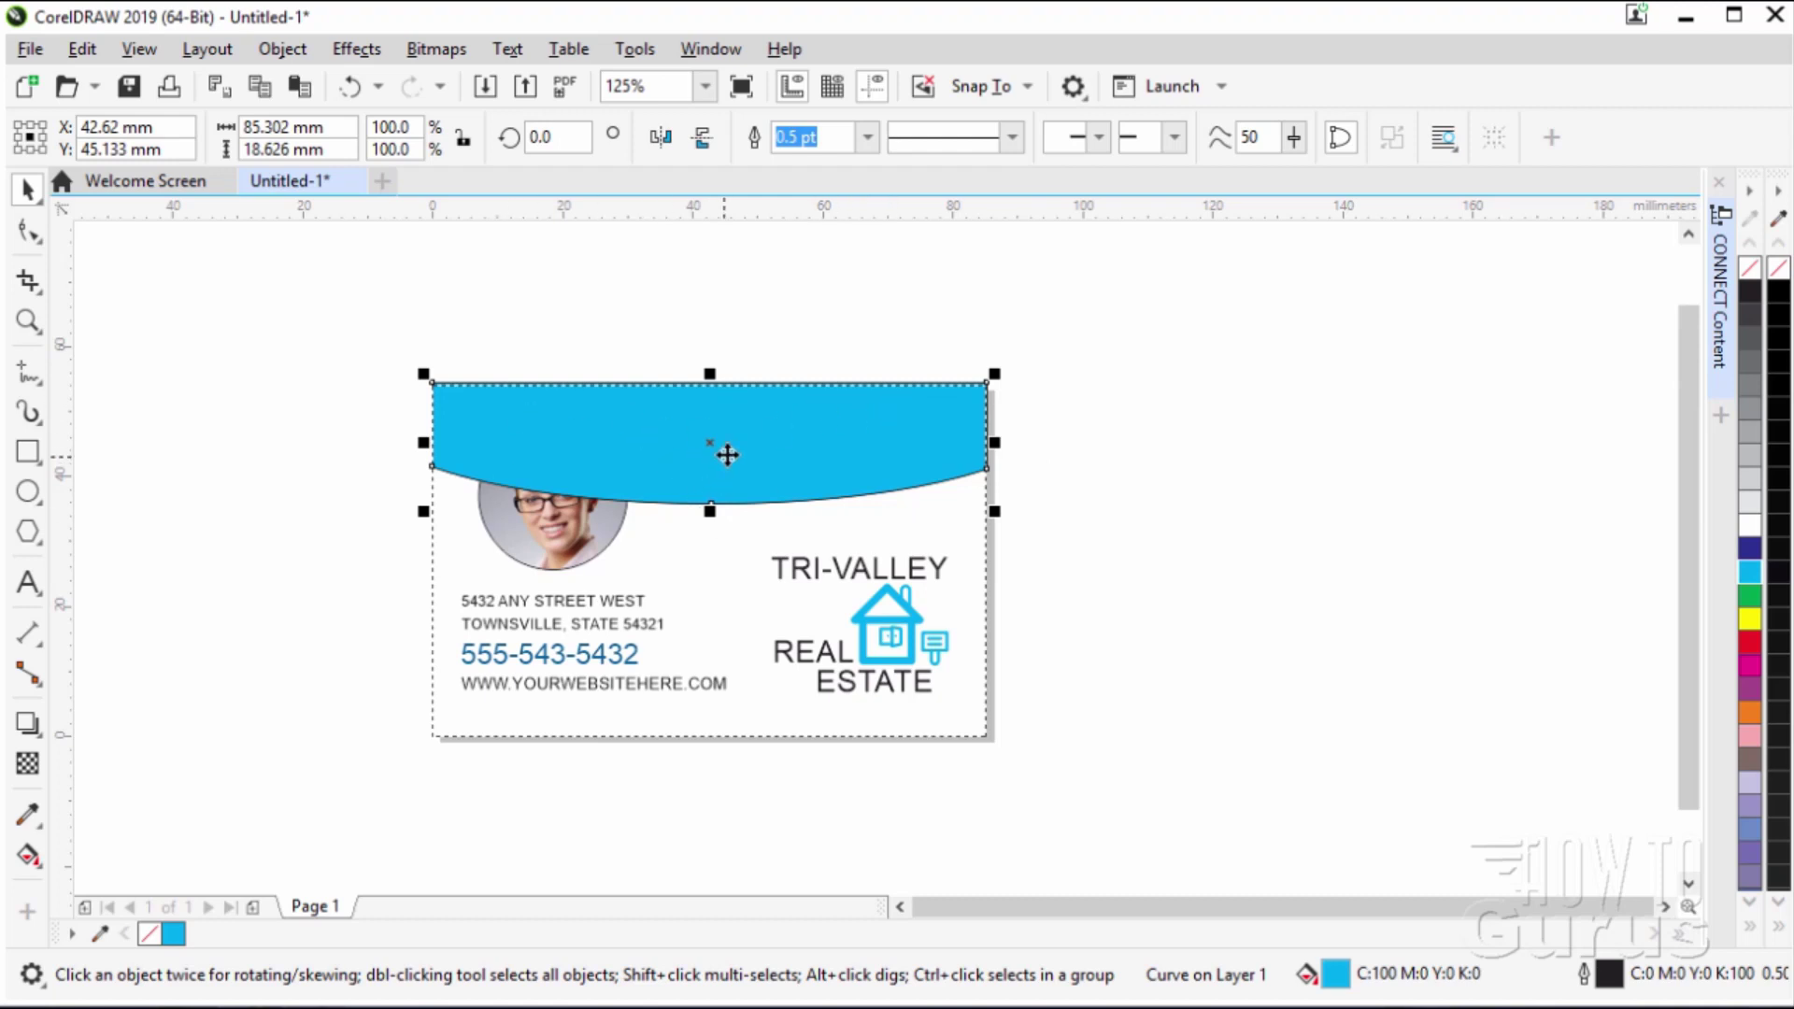
Send the cyan banner to the back of the page and bring the circular photo to the front.
{"action": "right_click", "coordinate": [872, 435]}
{"action": "mouse_move", "coordinate": [940, 416]}
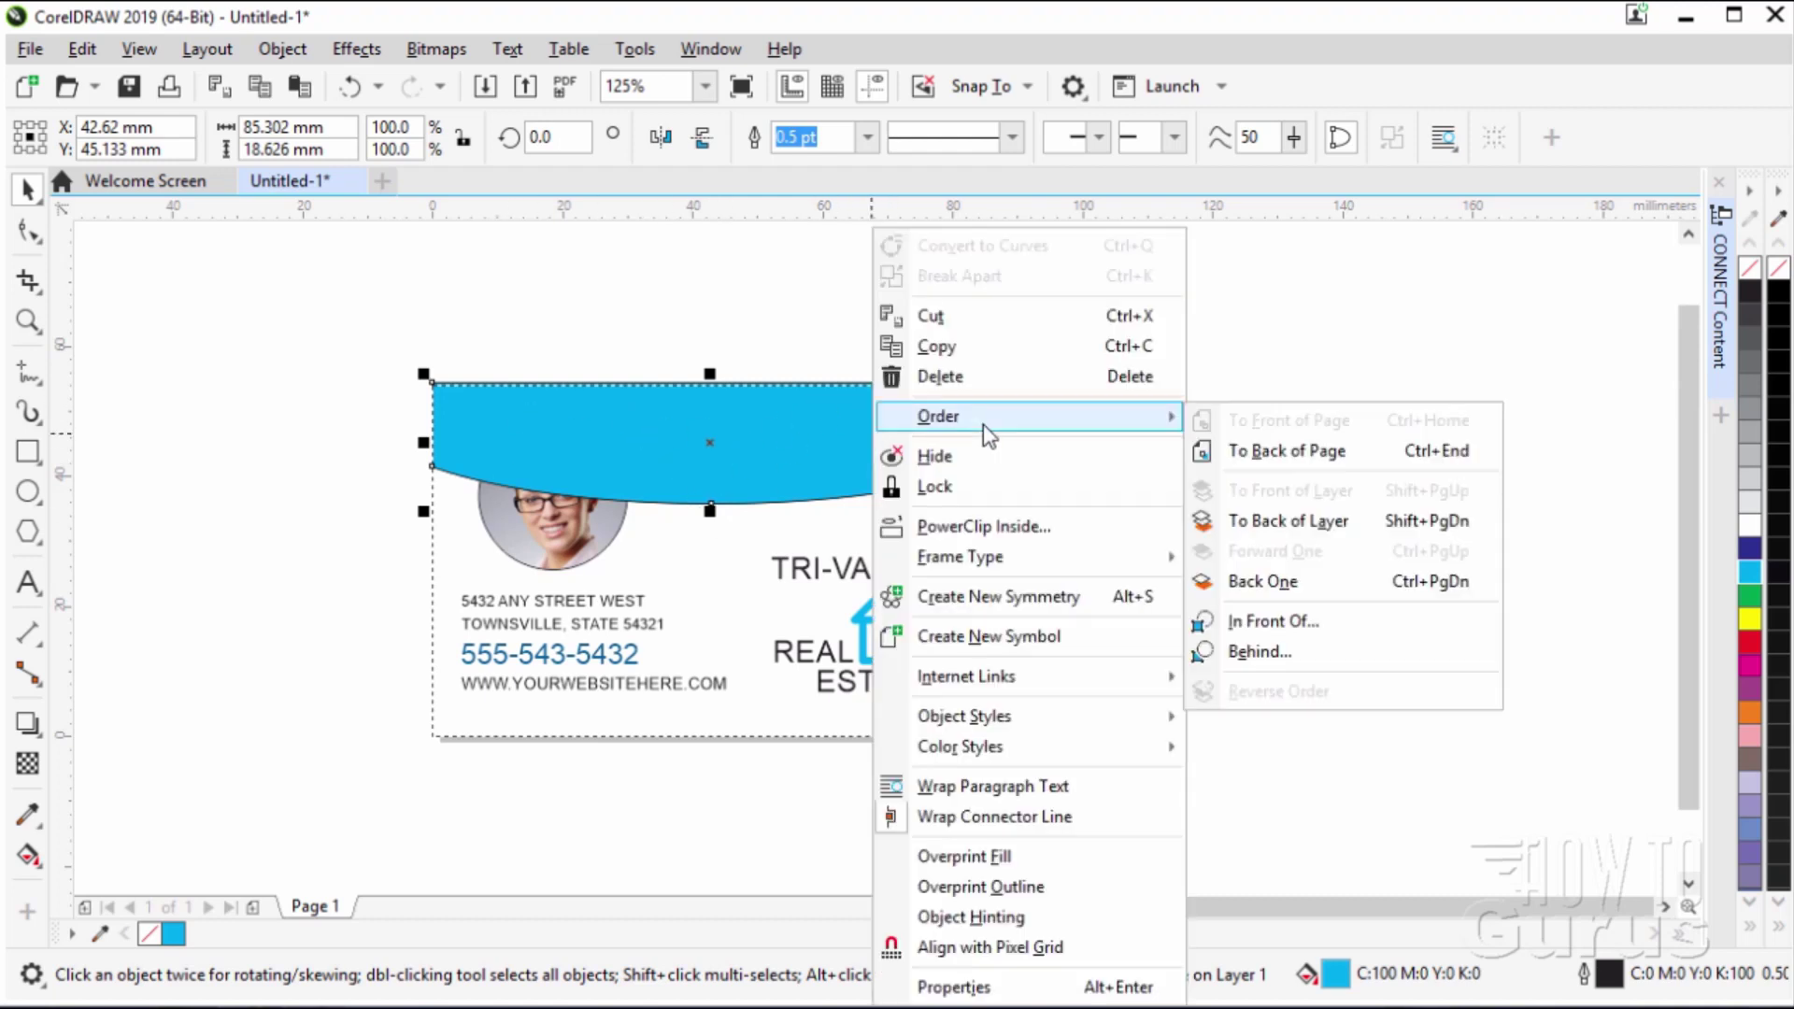
{"action": "left_click", "coordinate": [1288, 452]}
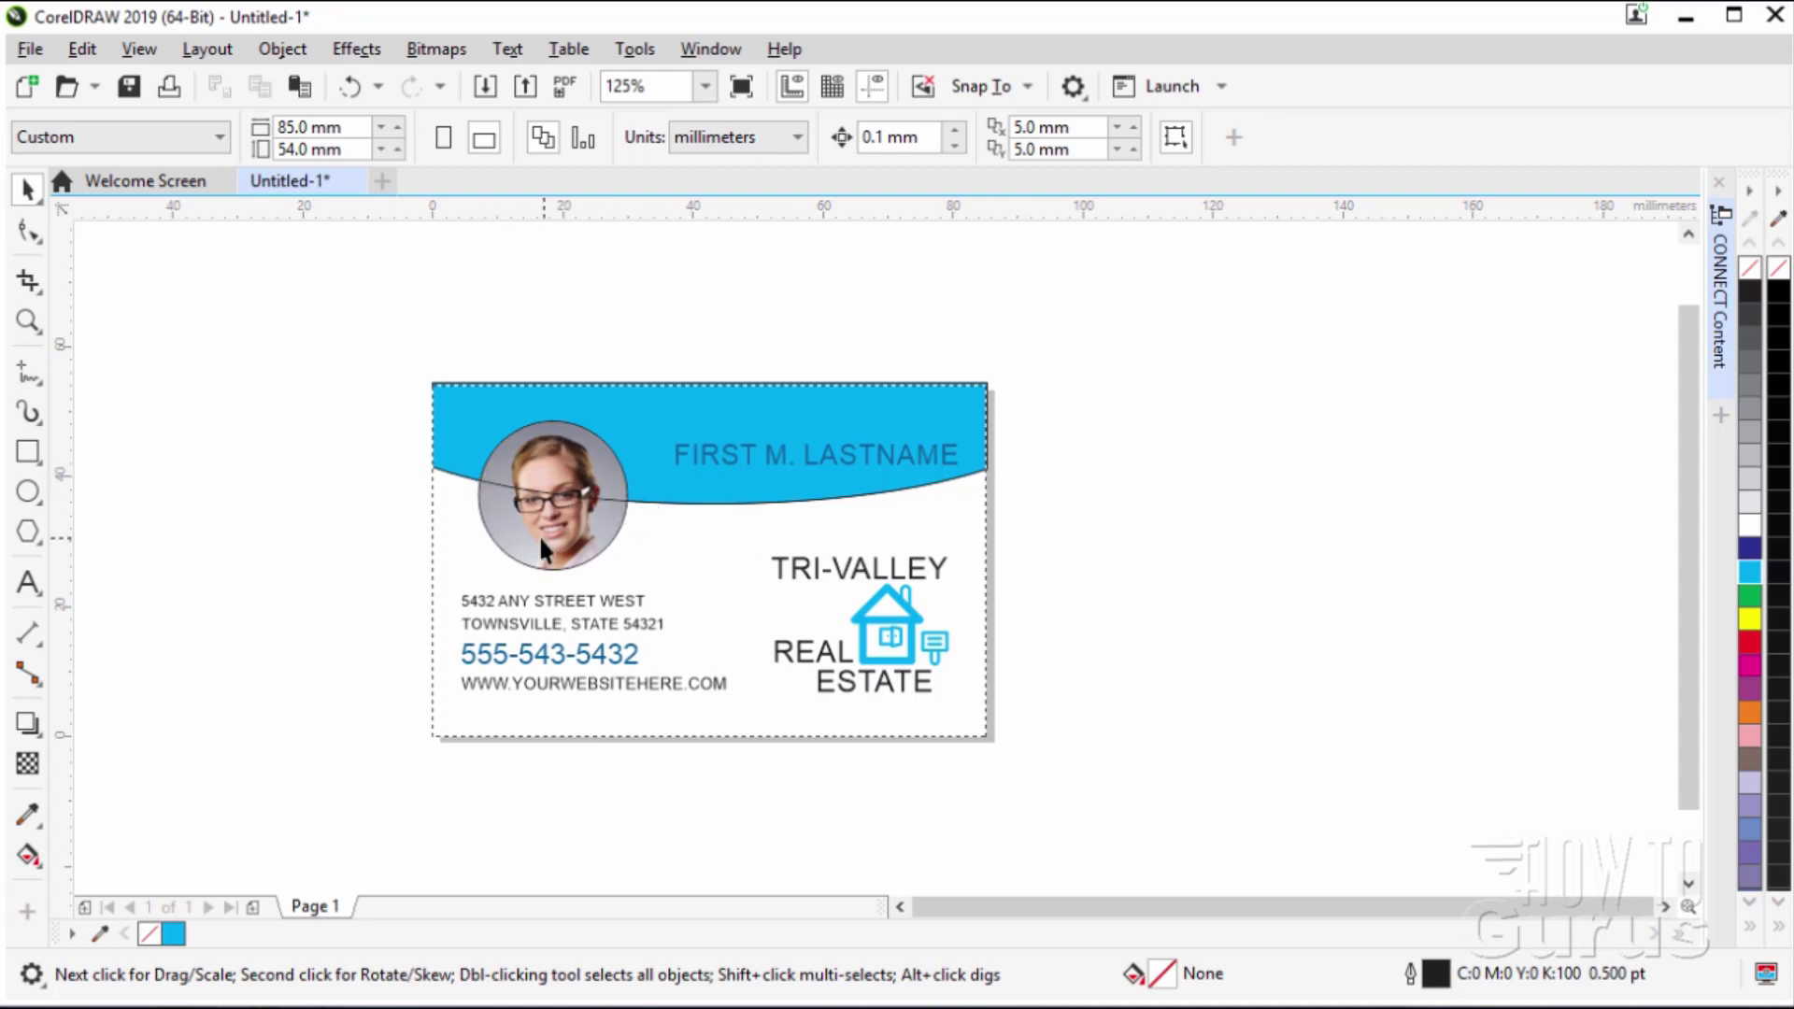
{"action": "left_click", "coordinate": [501, 534]}
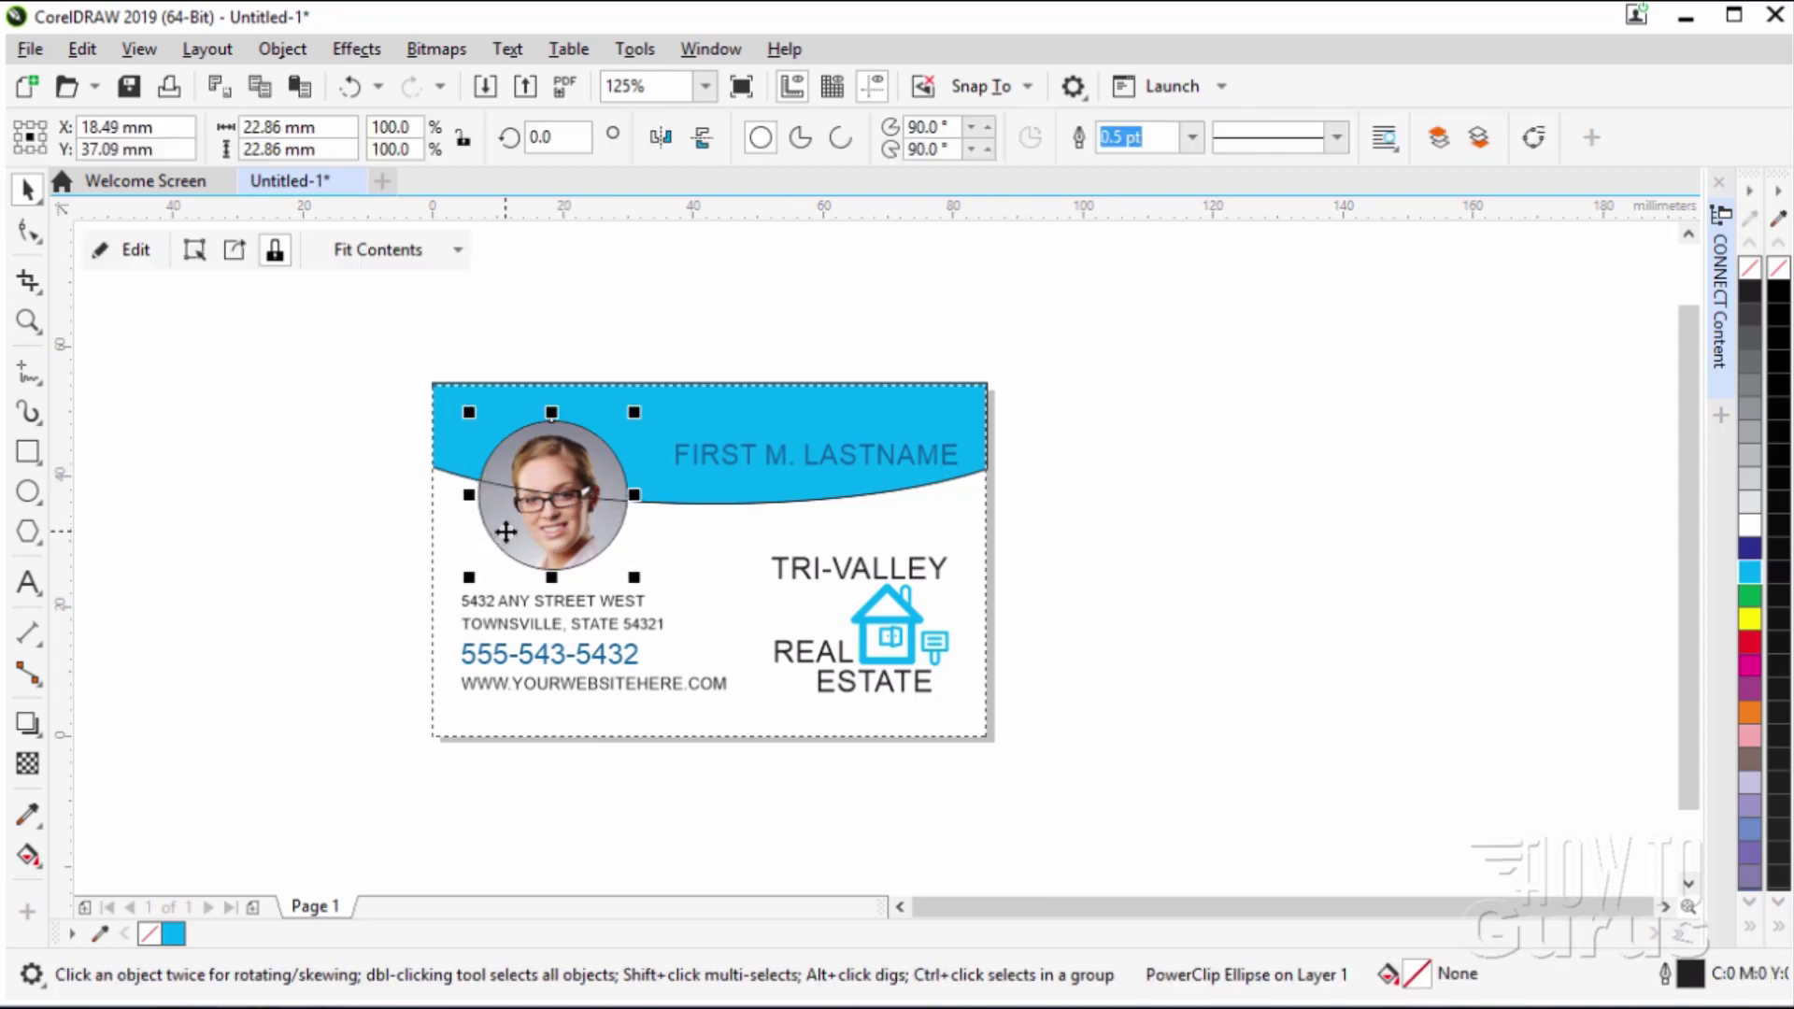
{"action": "right_click", "coordinate": [506, 533]}
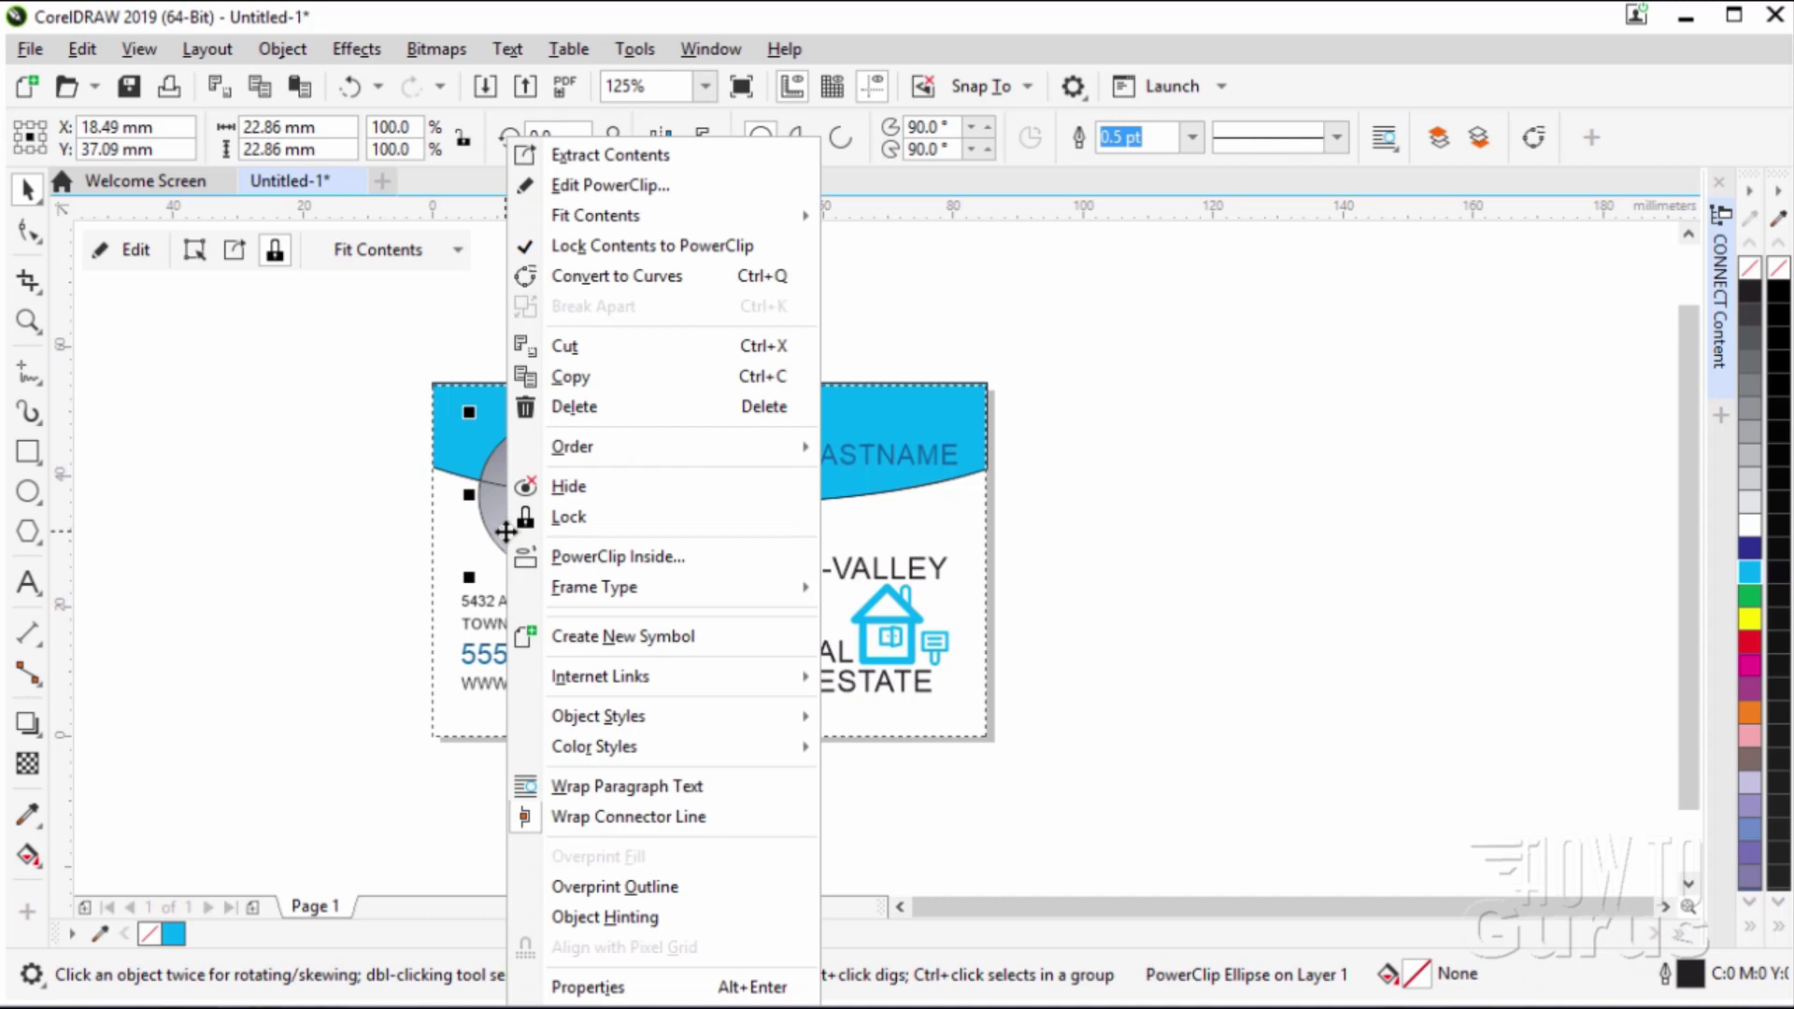
{"action": "mouse_move", "coordinate": [659, 446]}
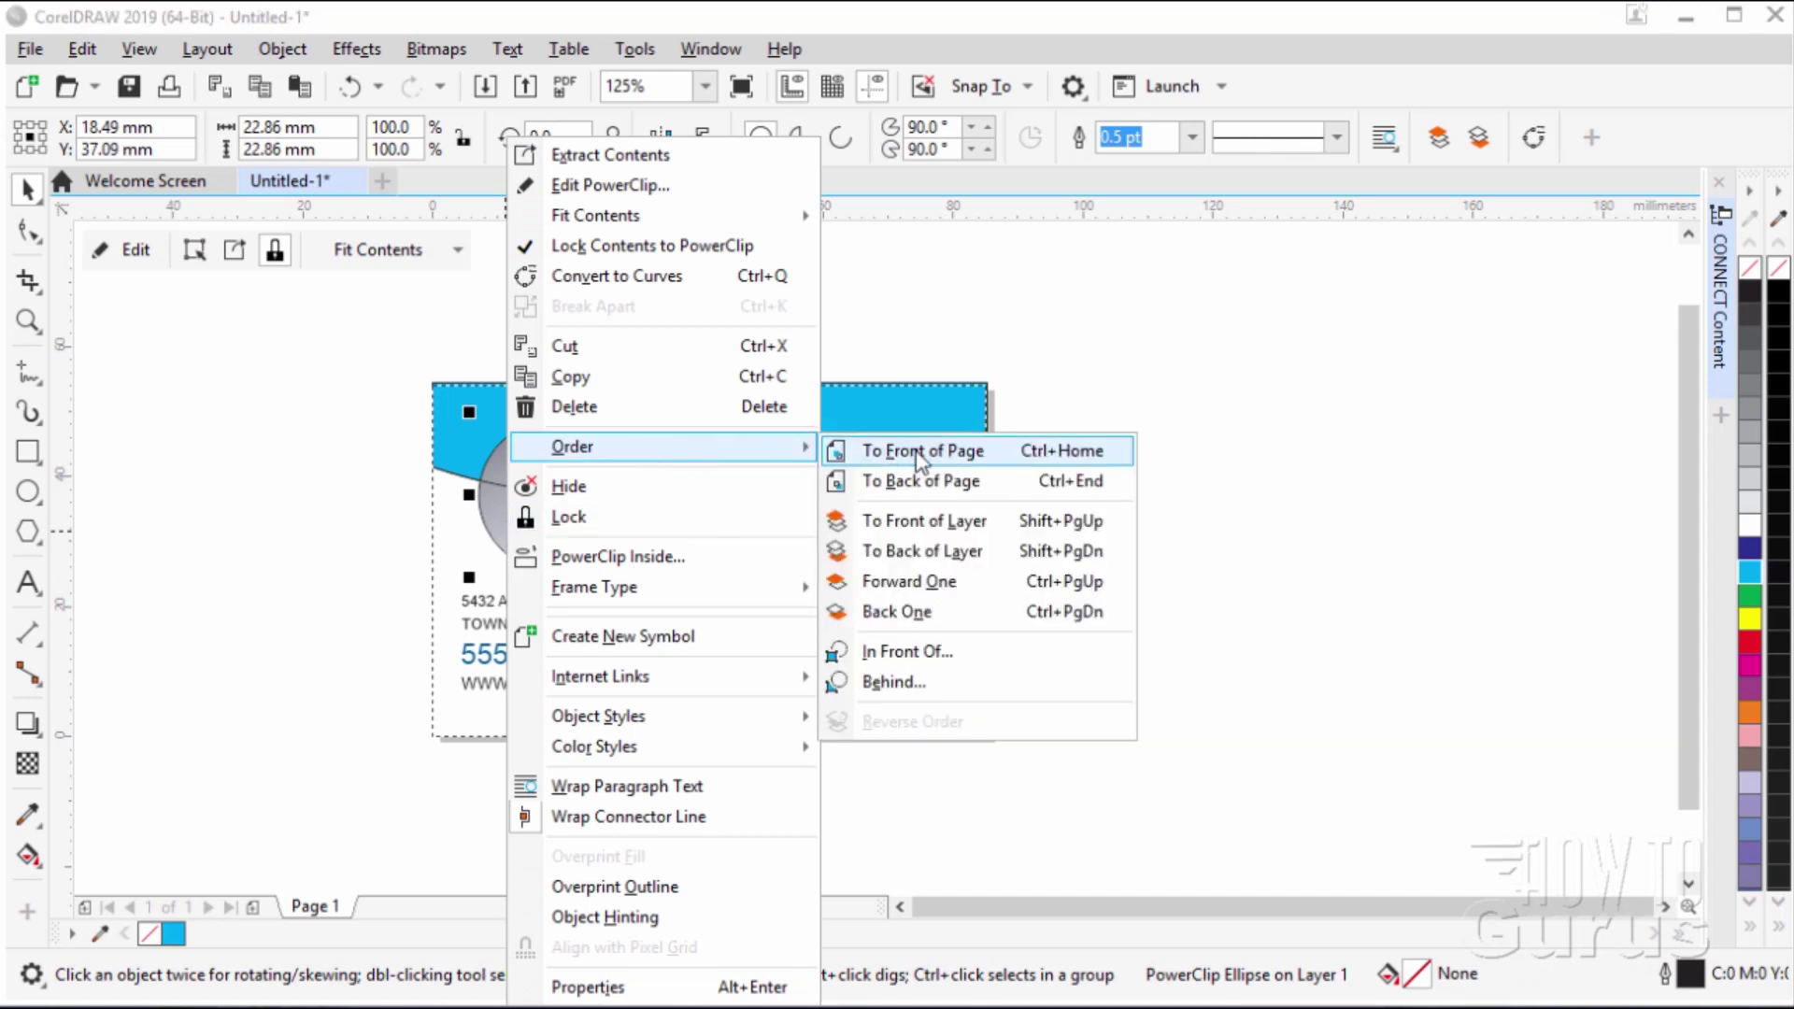
{"action": "left_click", "coordinate": [918, 462]}
{"action": "left_click", "coordinate": [1119, 508]}
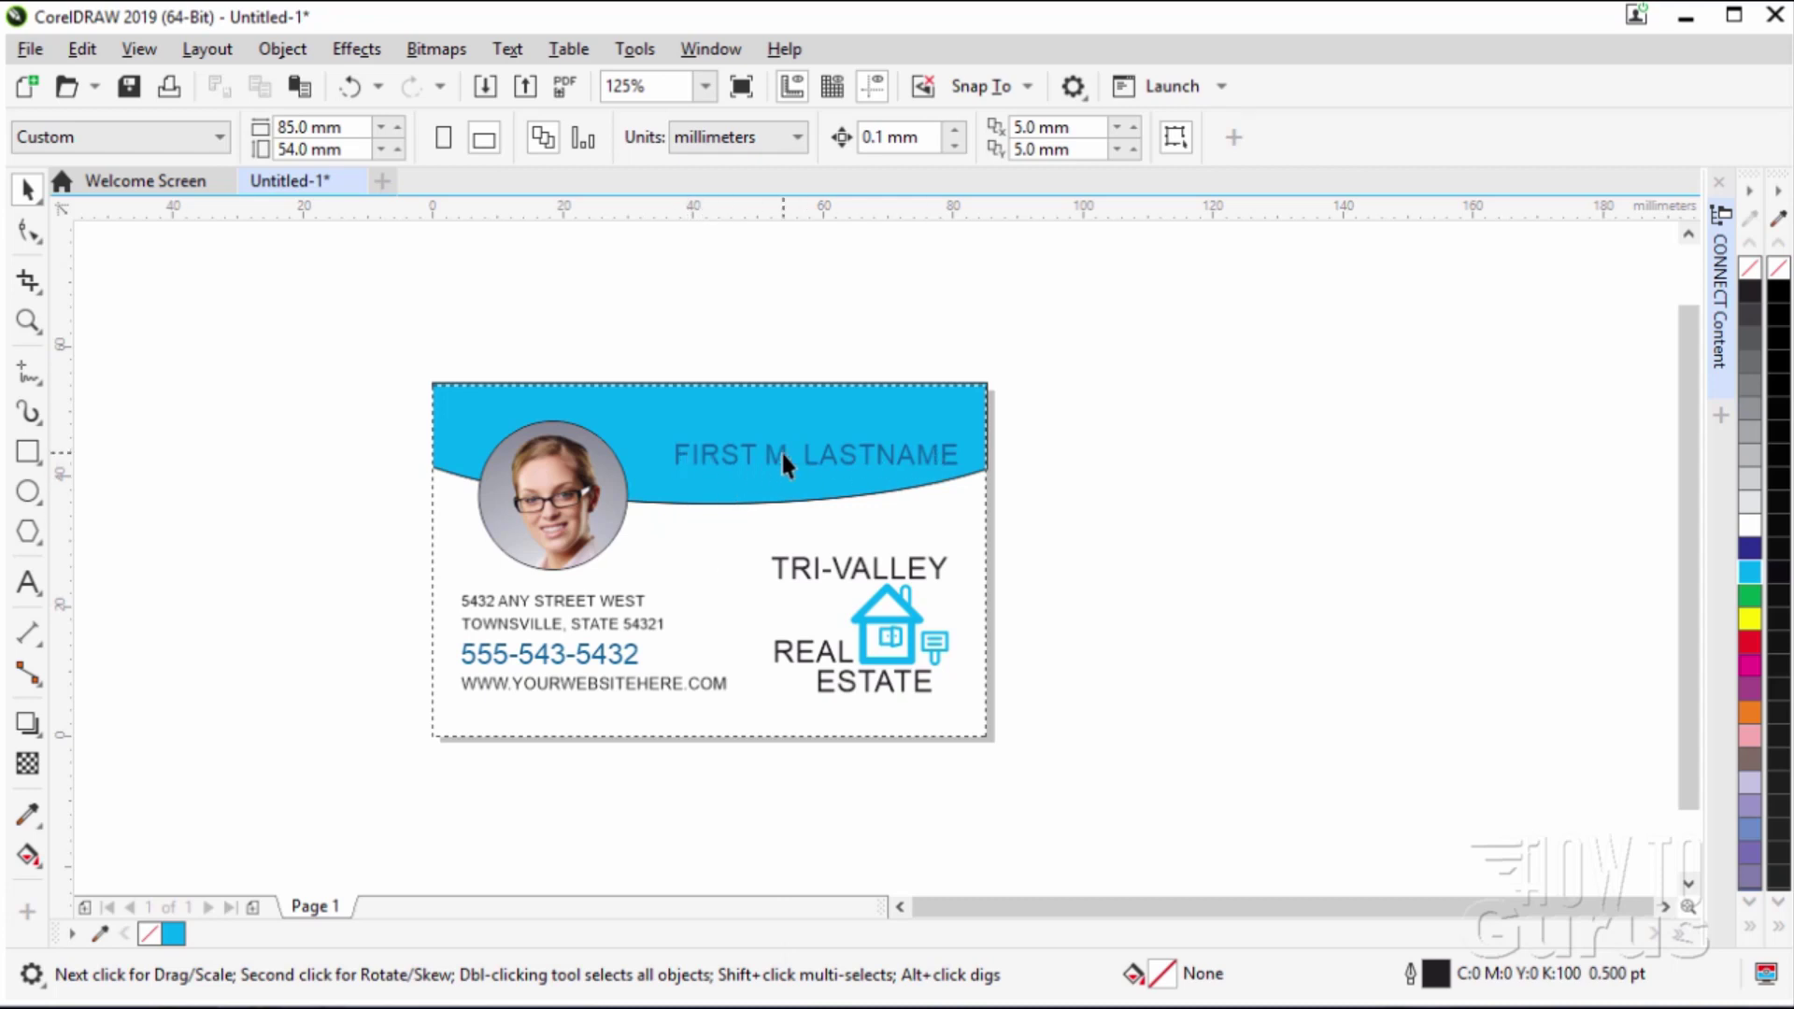
Make the FIRST M. LASTNAME text bold and white.
{"action": "left_click", "coordinate": [29, 579]}
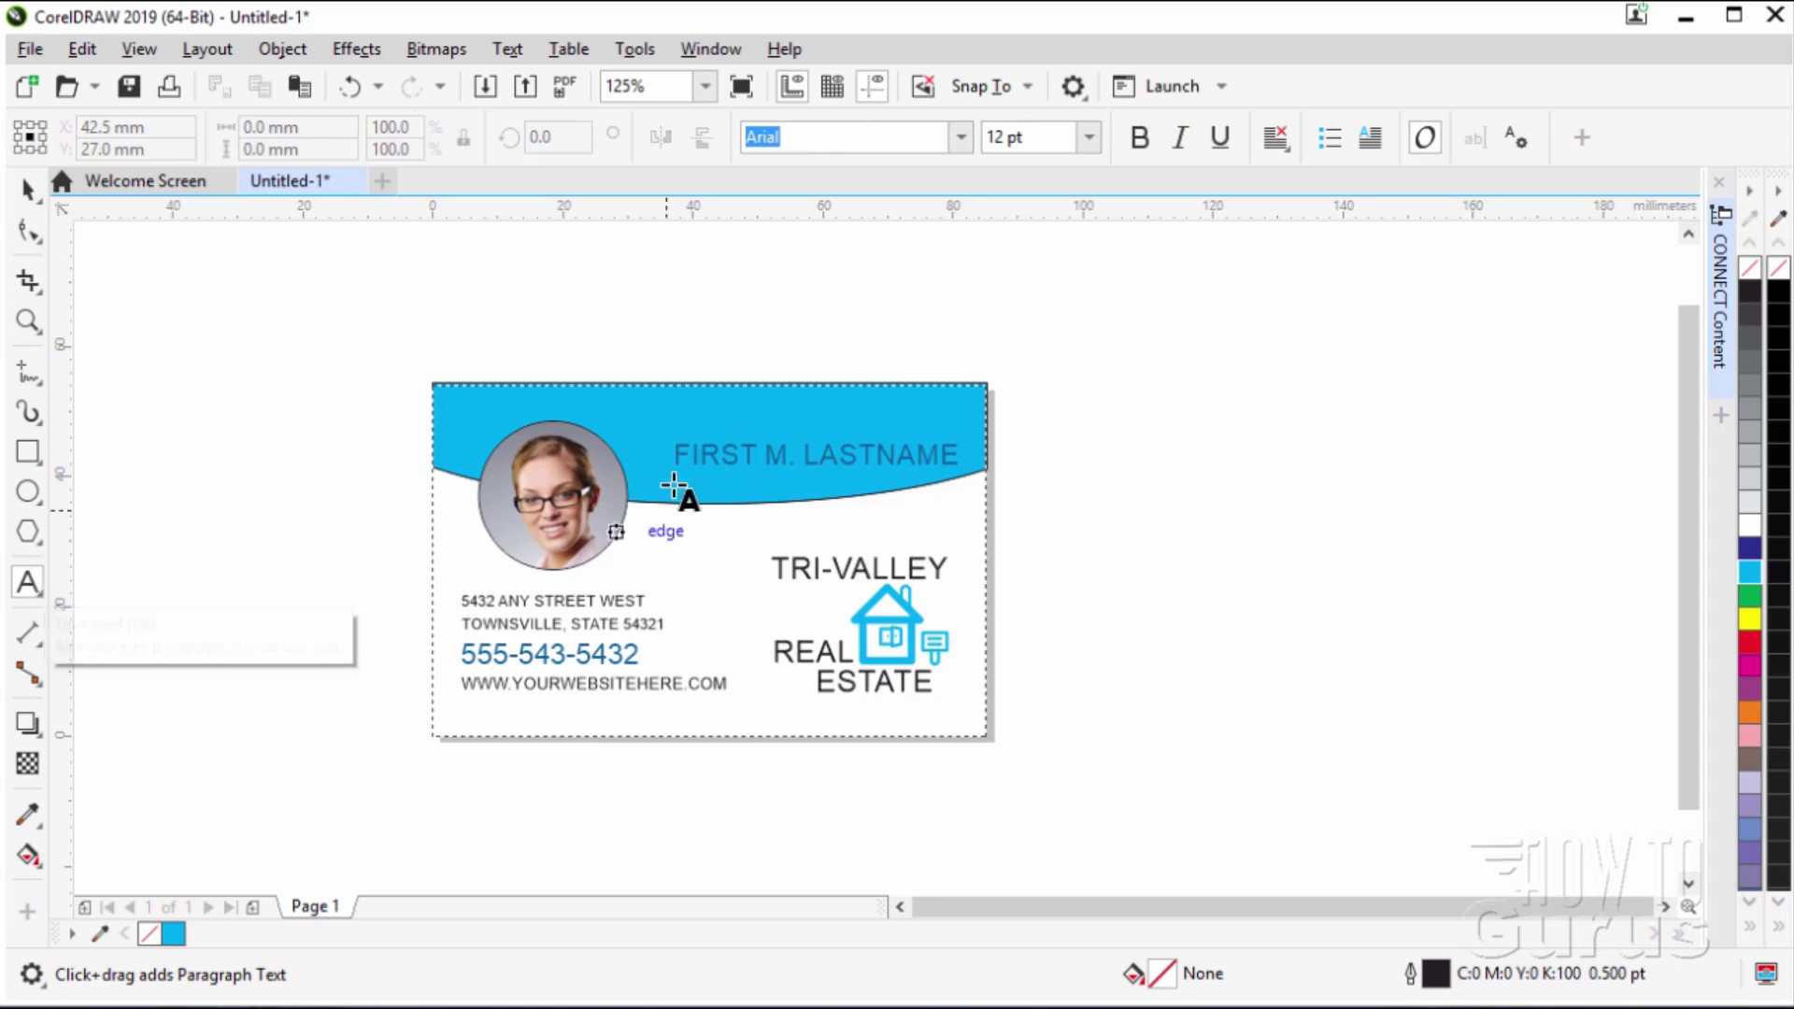
{"action": "left_click_drag", "start_coordinate": [674, 456], "coordinate": [960, 456]}
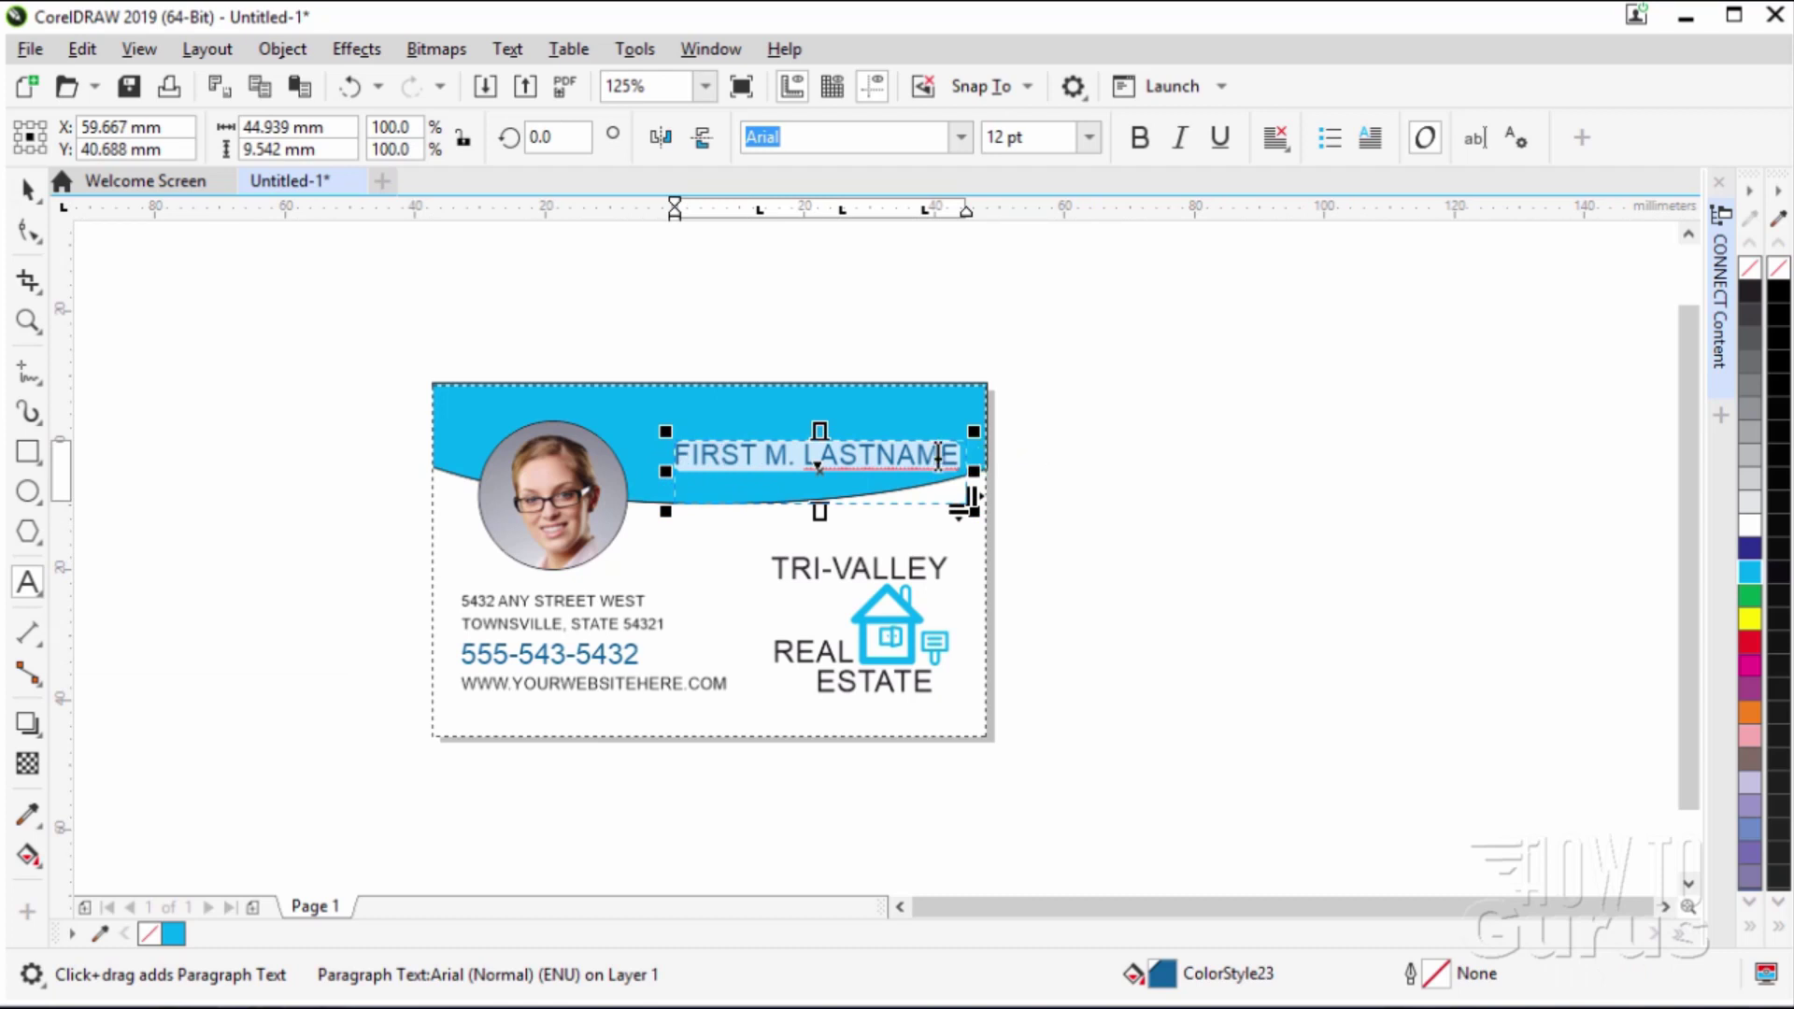
{"action": "left_click", "coordinate": [1142, 141]}
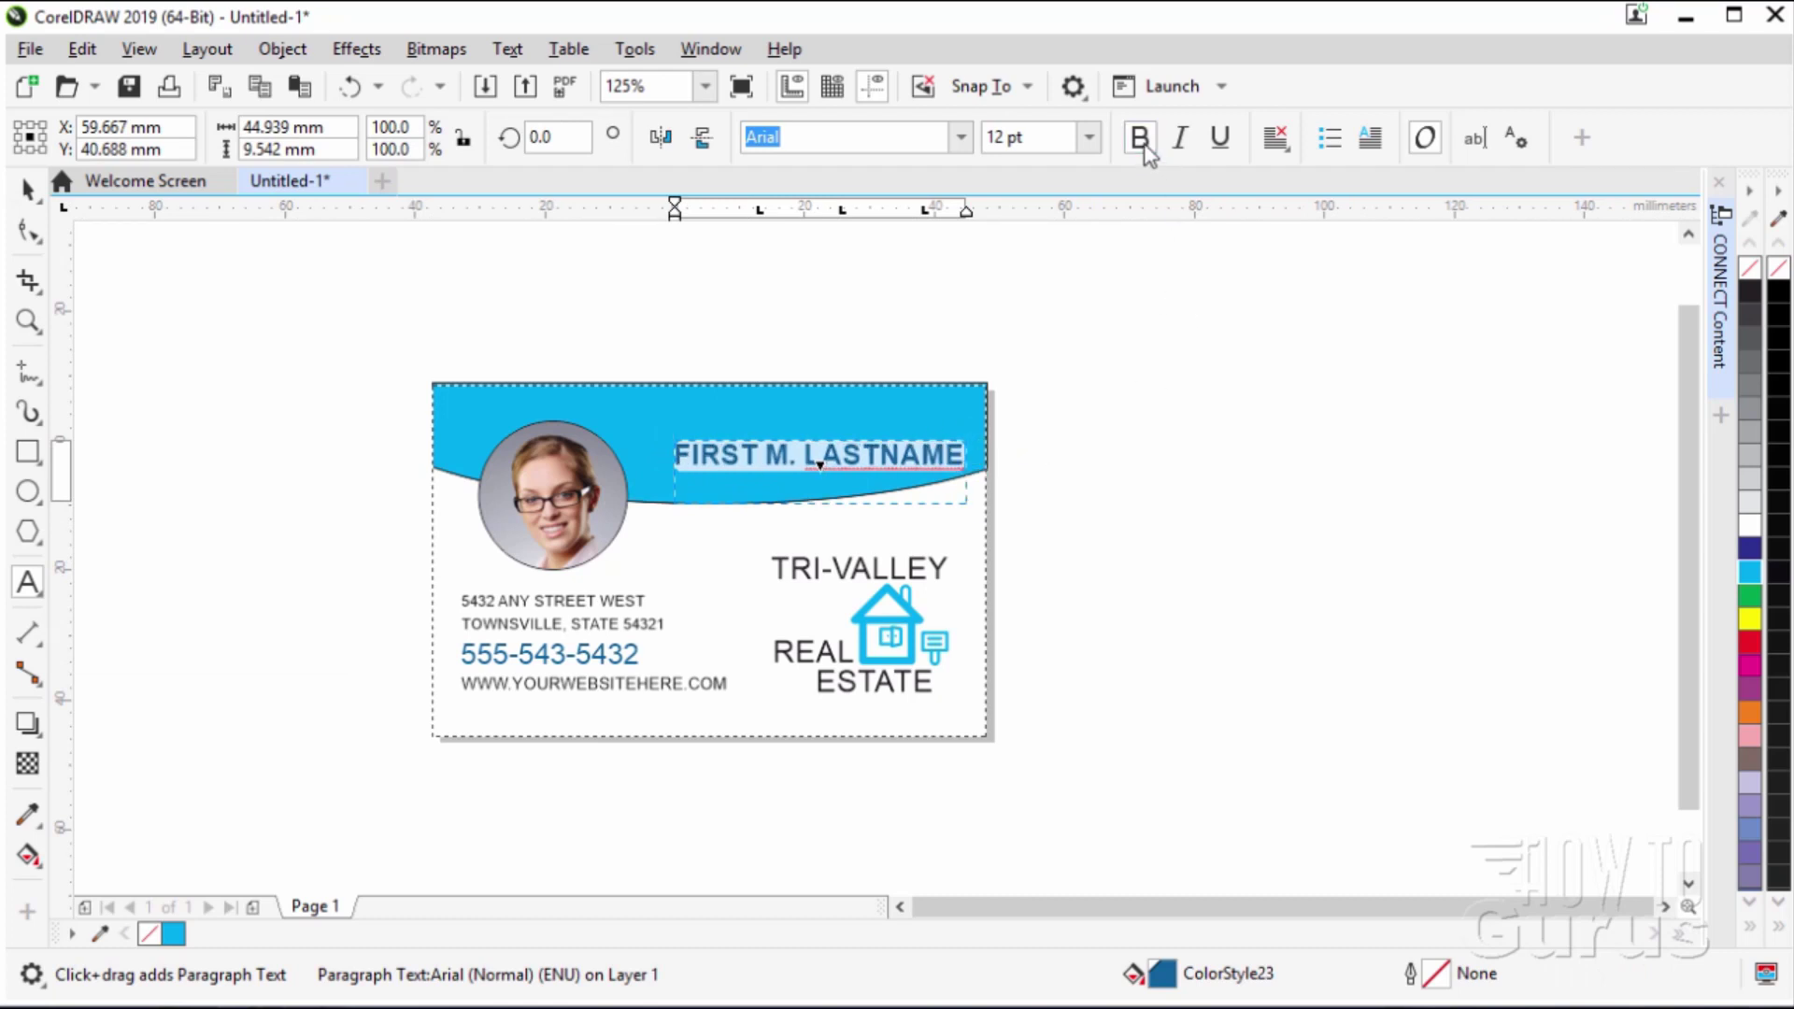
{"action": "left_click", "coordinate": [1751, 526]}
{"action": "left_click", "coordinate": [849, 463]}
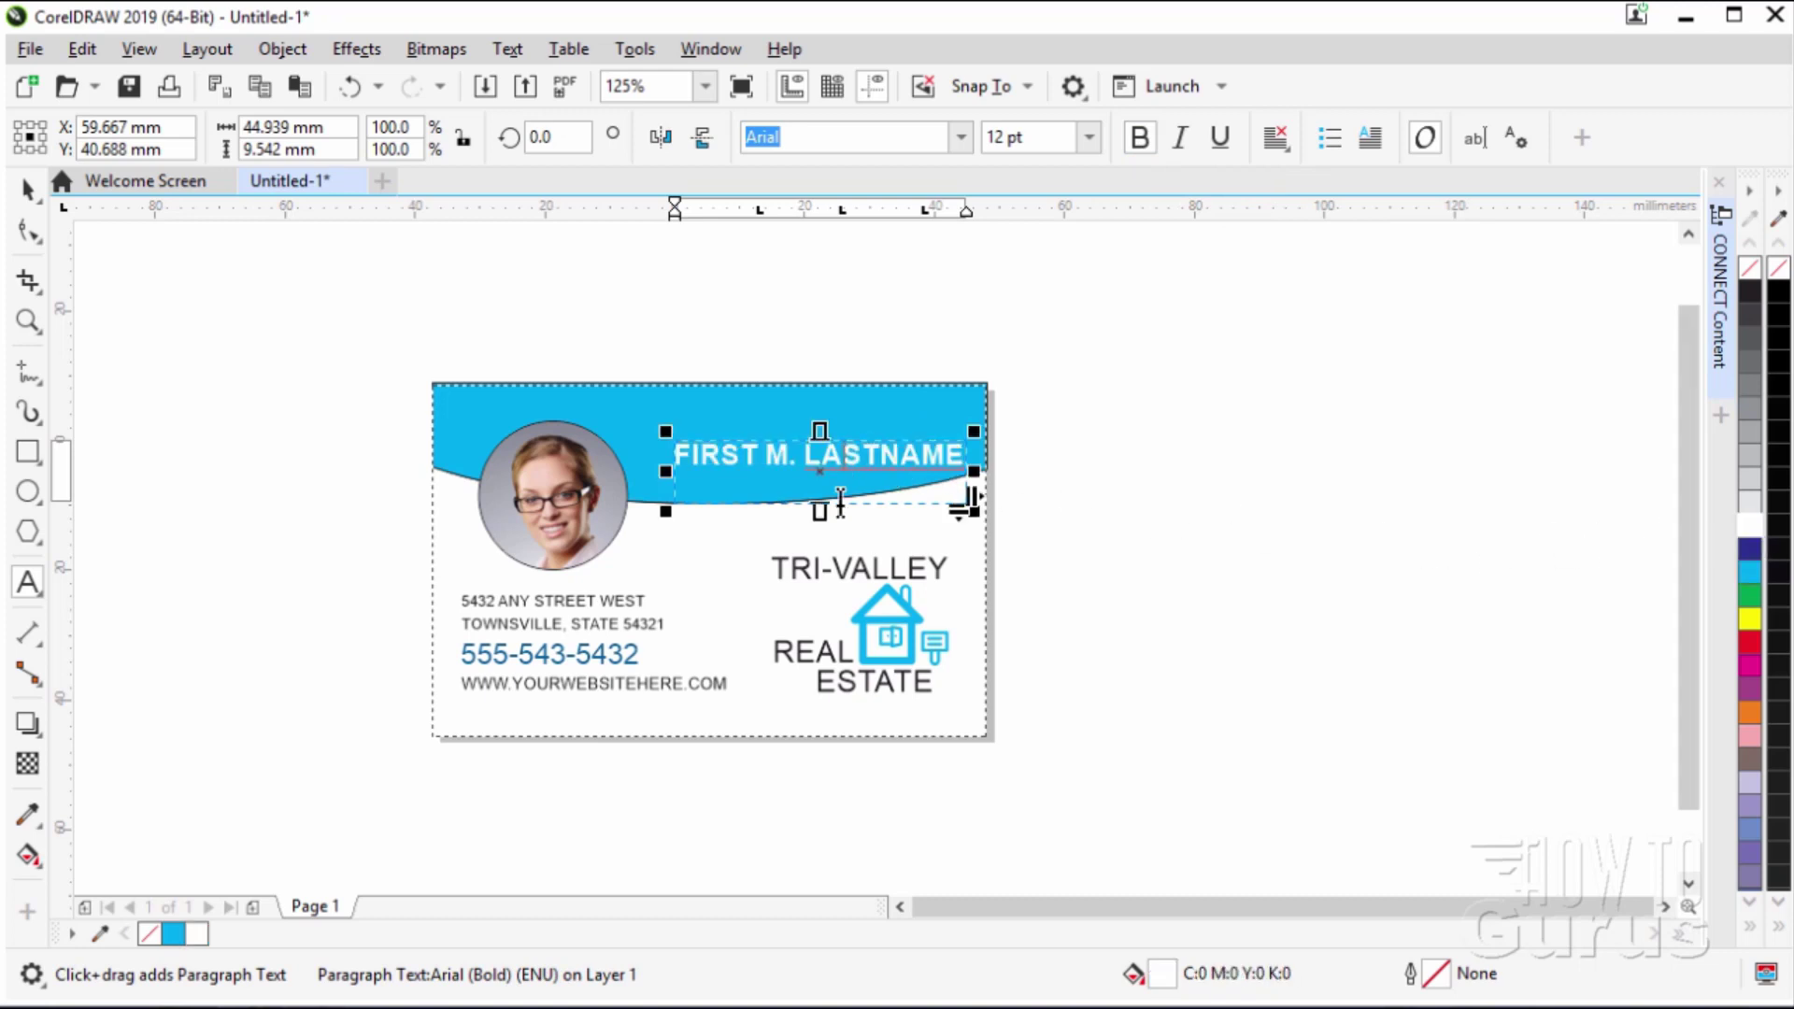
Select the name text object and nudge it up two steps inside the banner.
{"action": "left_click", "coordinate": [28, 189]}
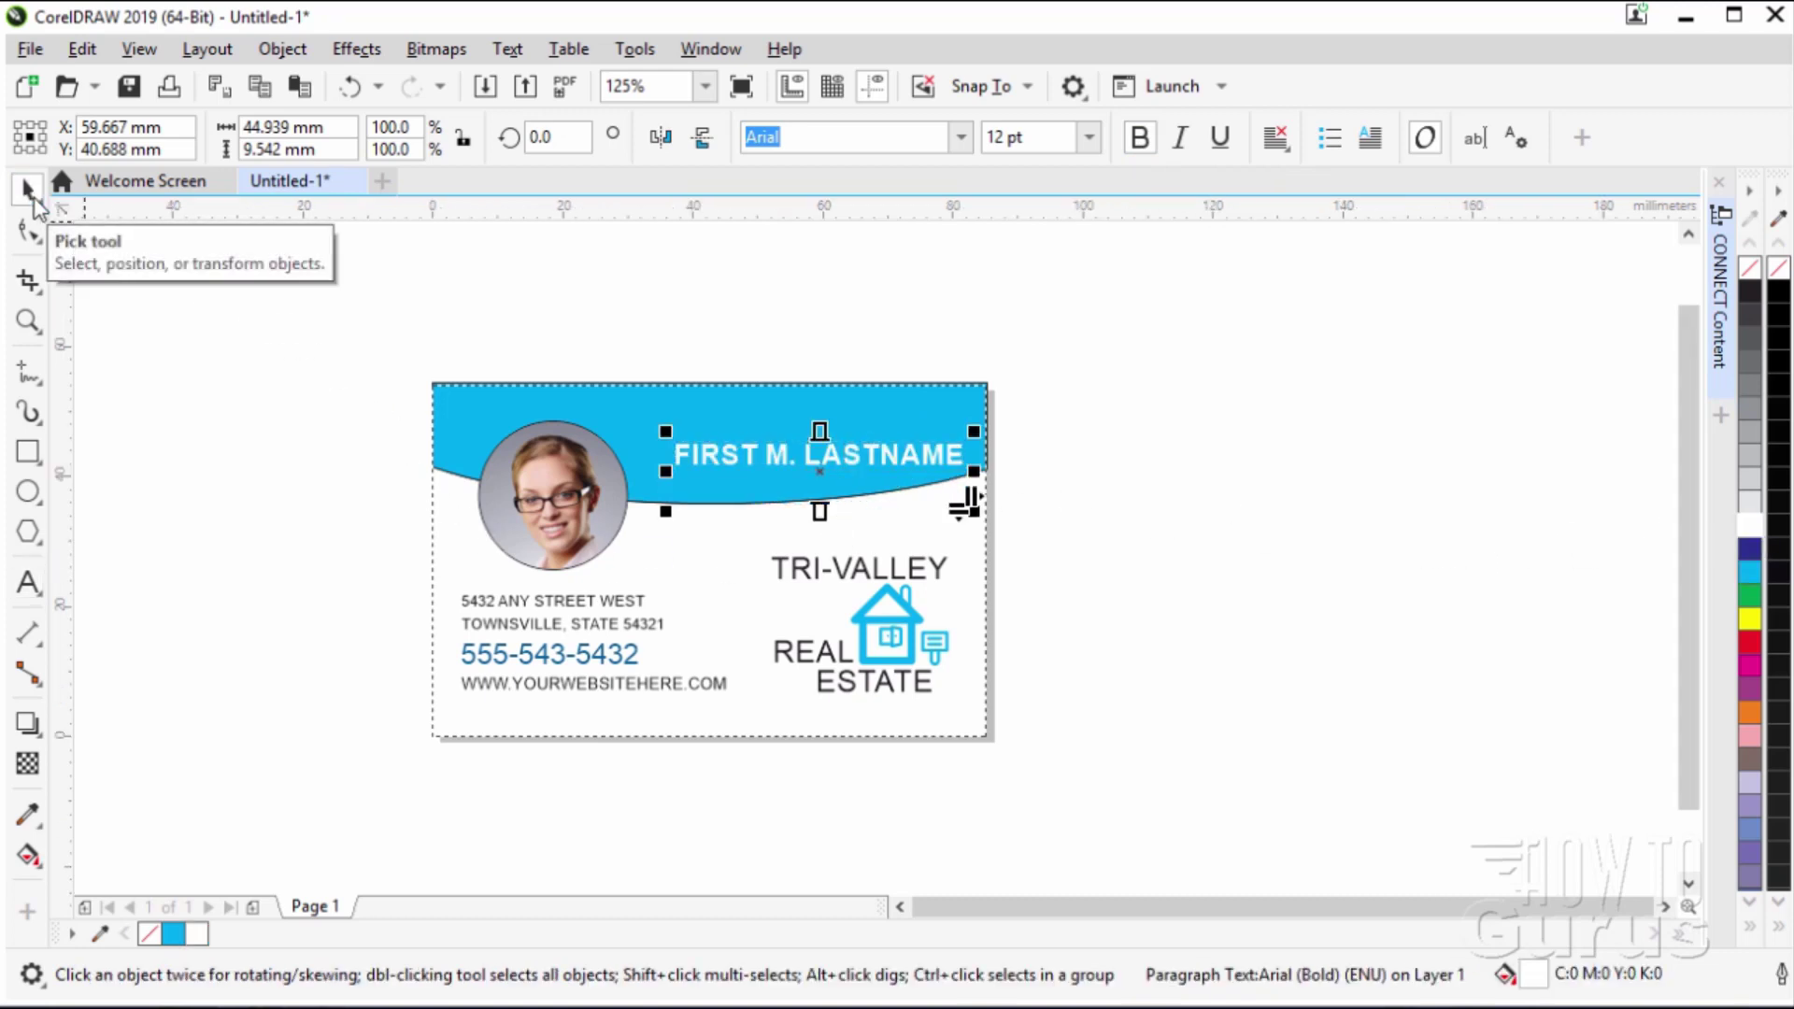
{"action": "left_click", "coordinate": [1090, 482]}
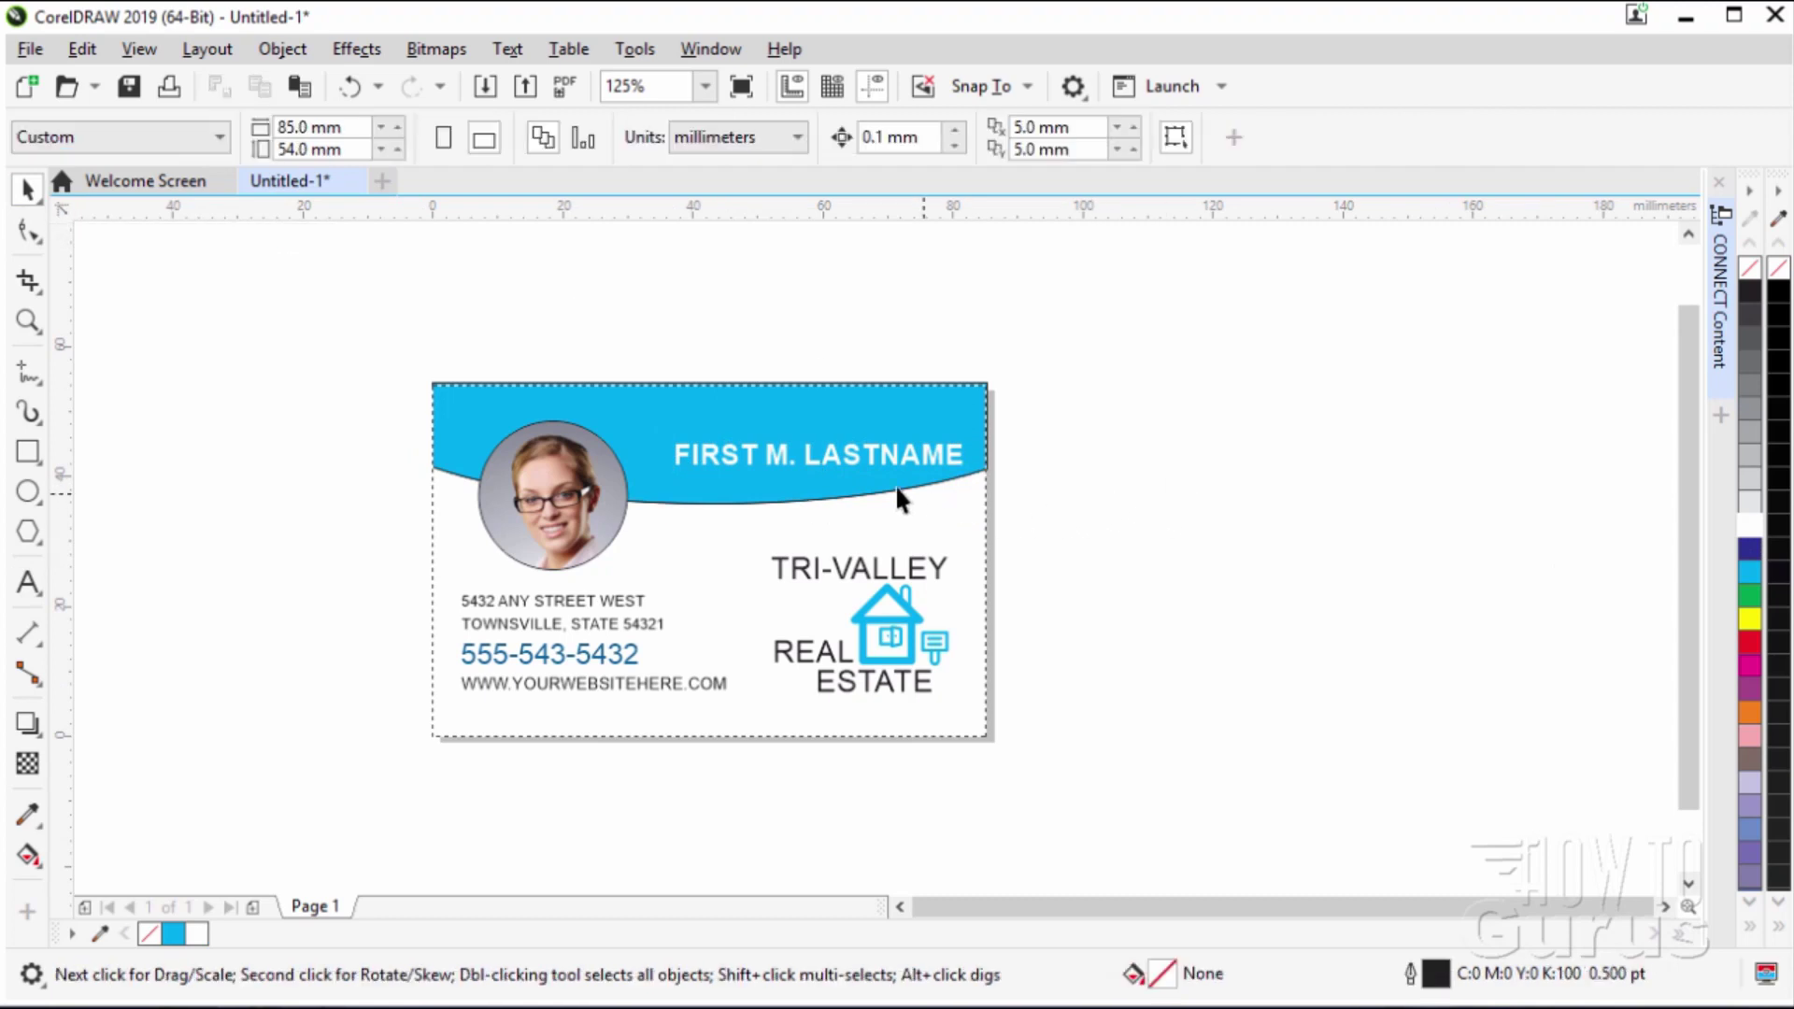
{"action": "left_click", "coordinate": [833, 455]}
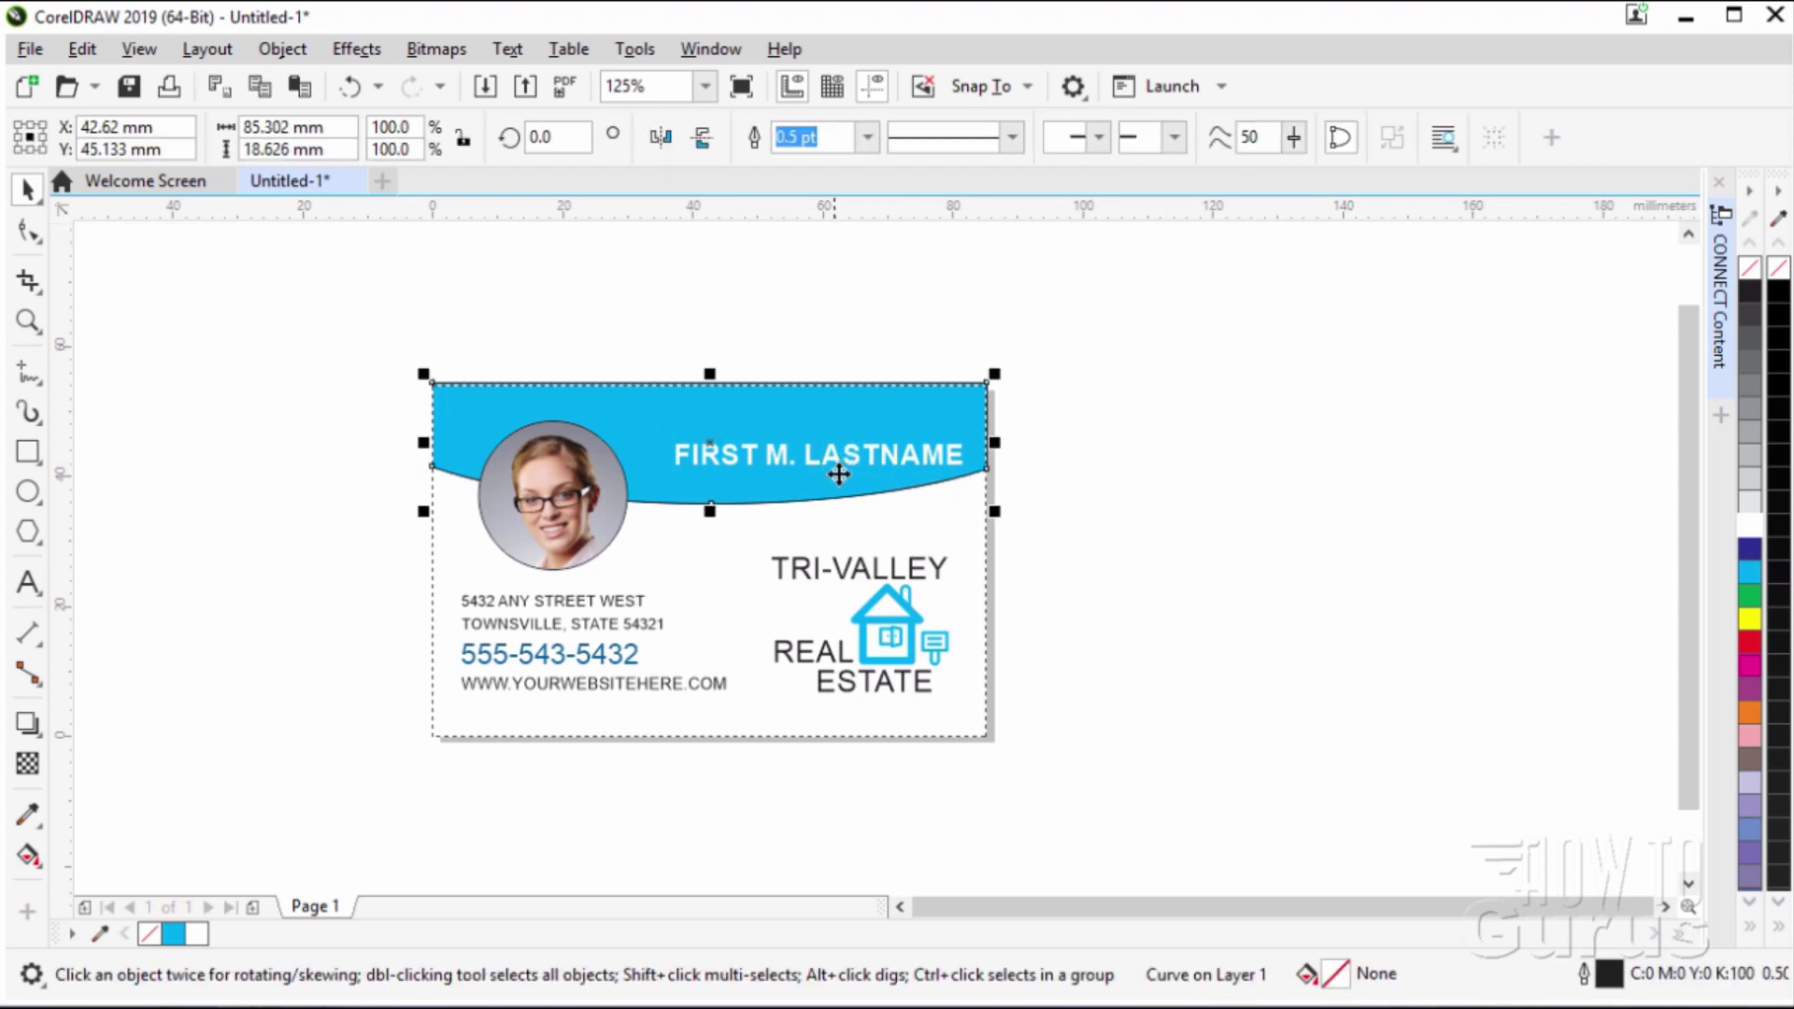
{"action": "left_click", "coordinate": [872, 459]}
{"action": "left_click", "coordinate": [853, 459]}
{"action": "key", "text": "Escape"}
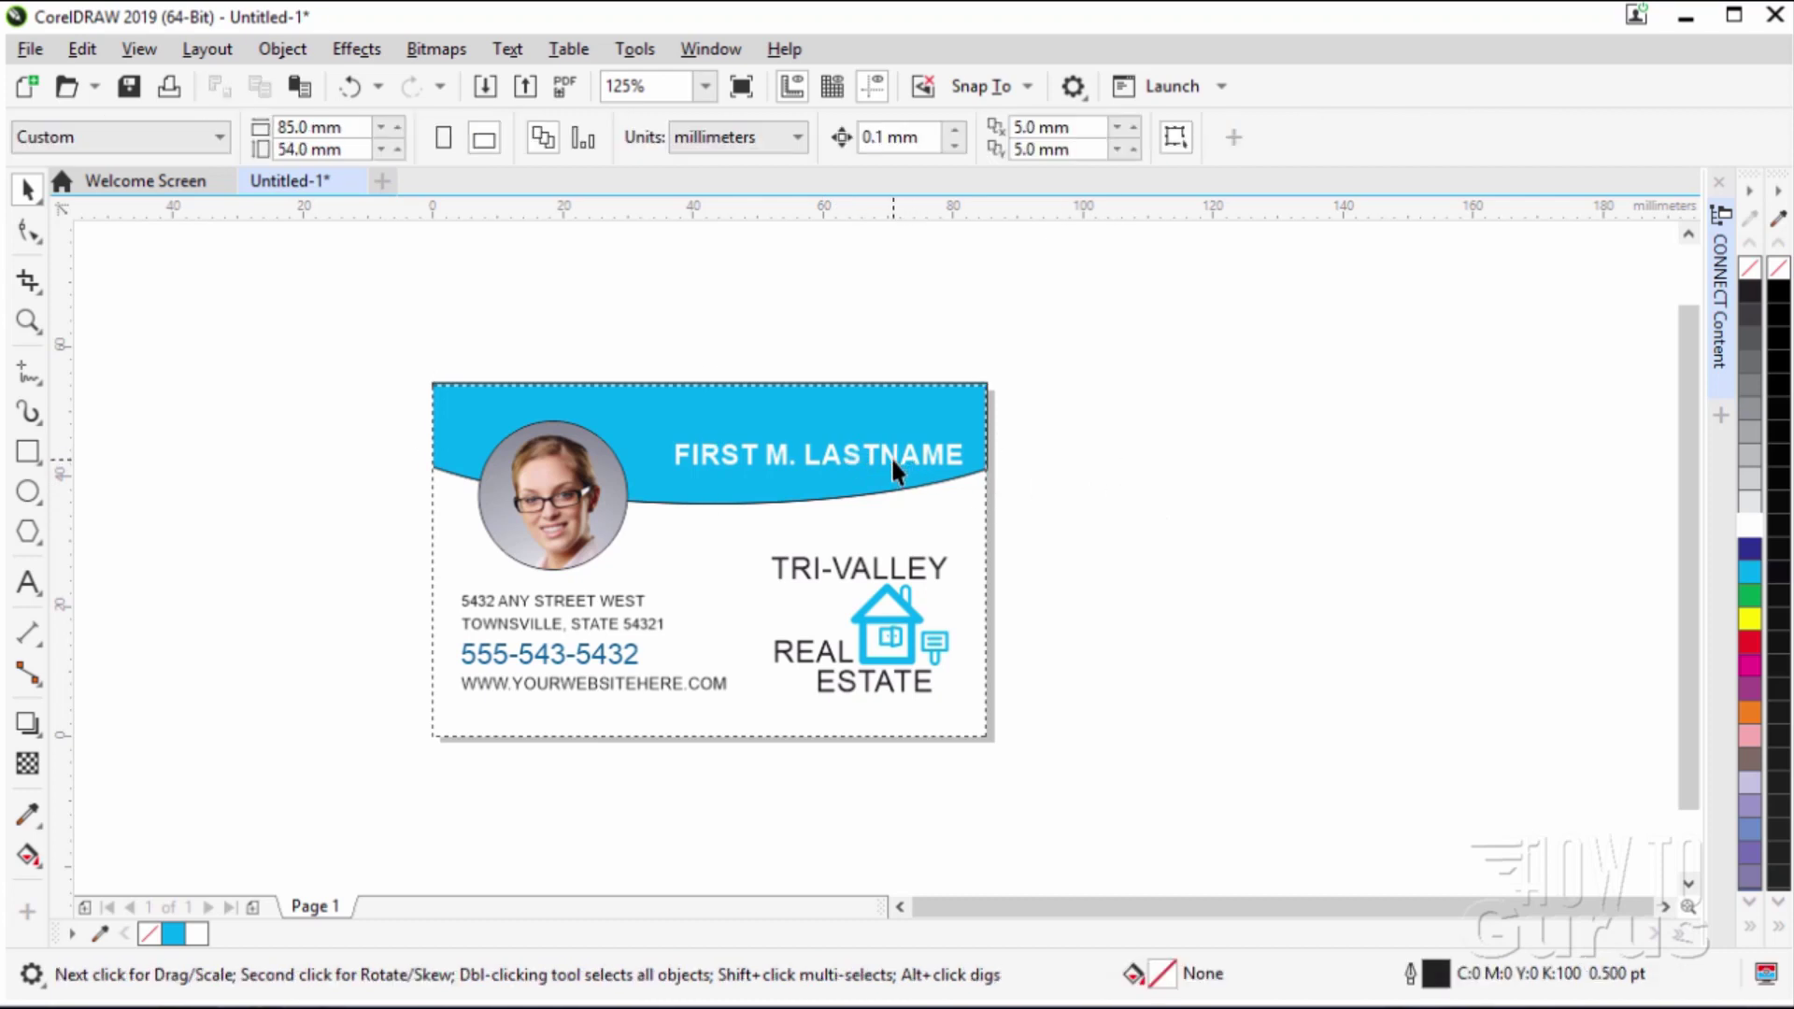
{"action": "left_click", "coordinate": [890, 456]}
{"action": "left_click", "coordinate": [1104, 482]}
{"action": "left_click", "coordinate": [892, 458]}
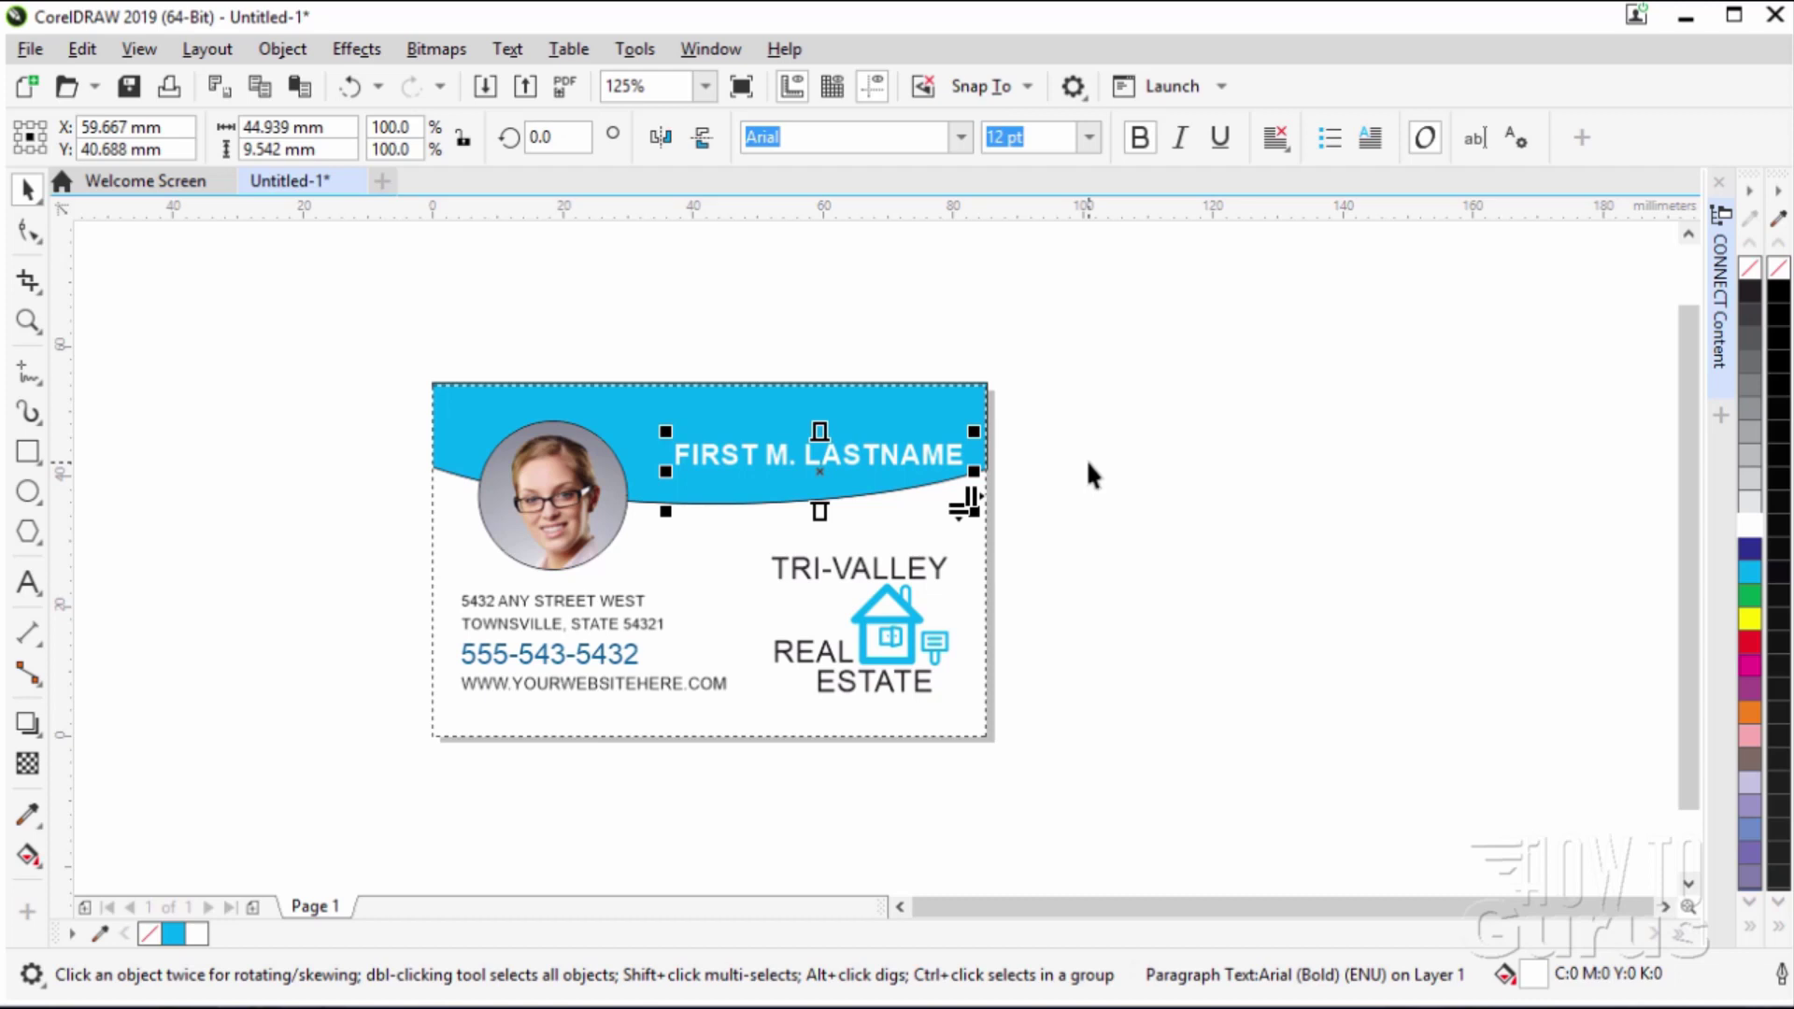
{"action": "key", "text": "Up"}
{"action": "key", "text": "Up"}
{"action": "key", "text": "Up"}
{"action": "key", "text": "Up"}
{"action": "key", "text": "Up"}
{"action": "key", "text": "Up"}
{"action": "key", "text": "Up"}
{"action": "key", "text": "Up"}
{"action": "key", "text": "Up"}
{"action": "key", "text": "Up"}
{"action": "key", "text": "Up"}
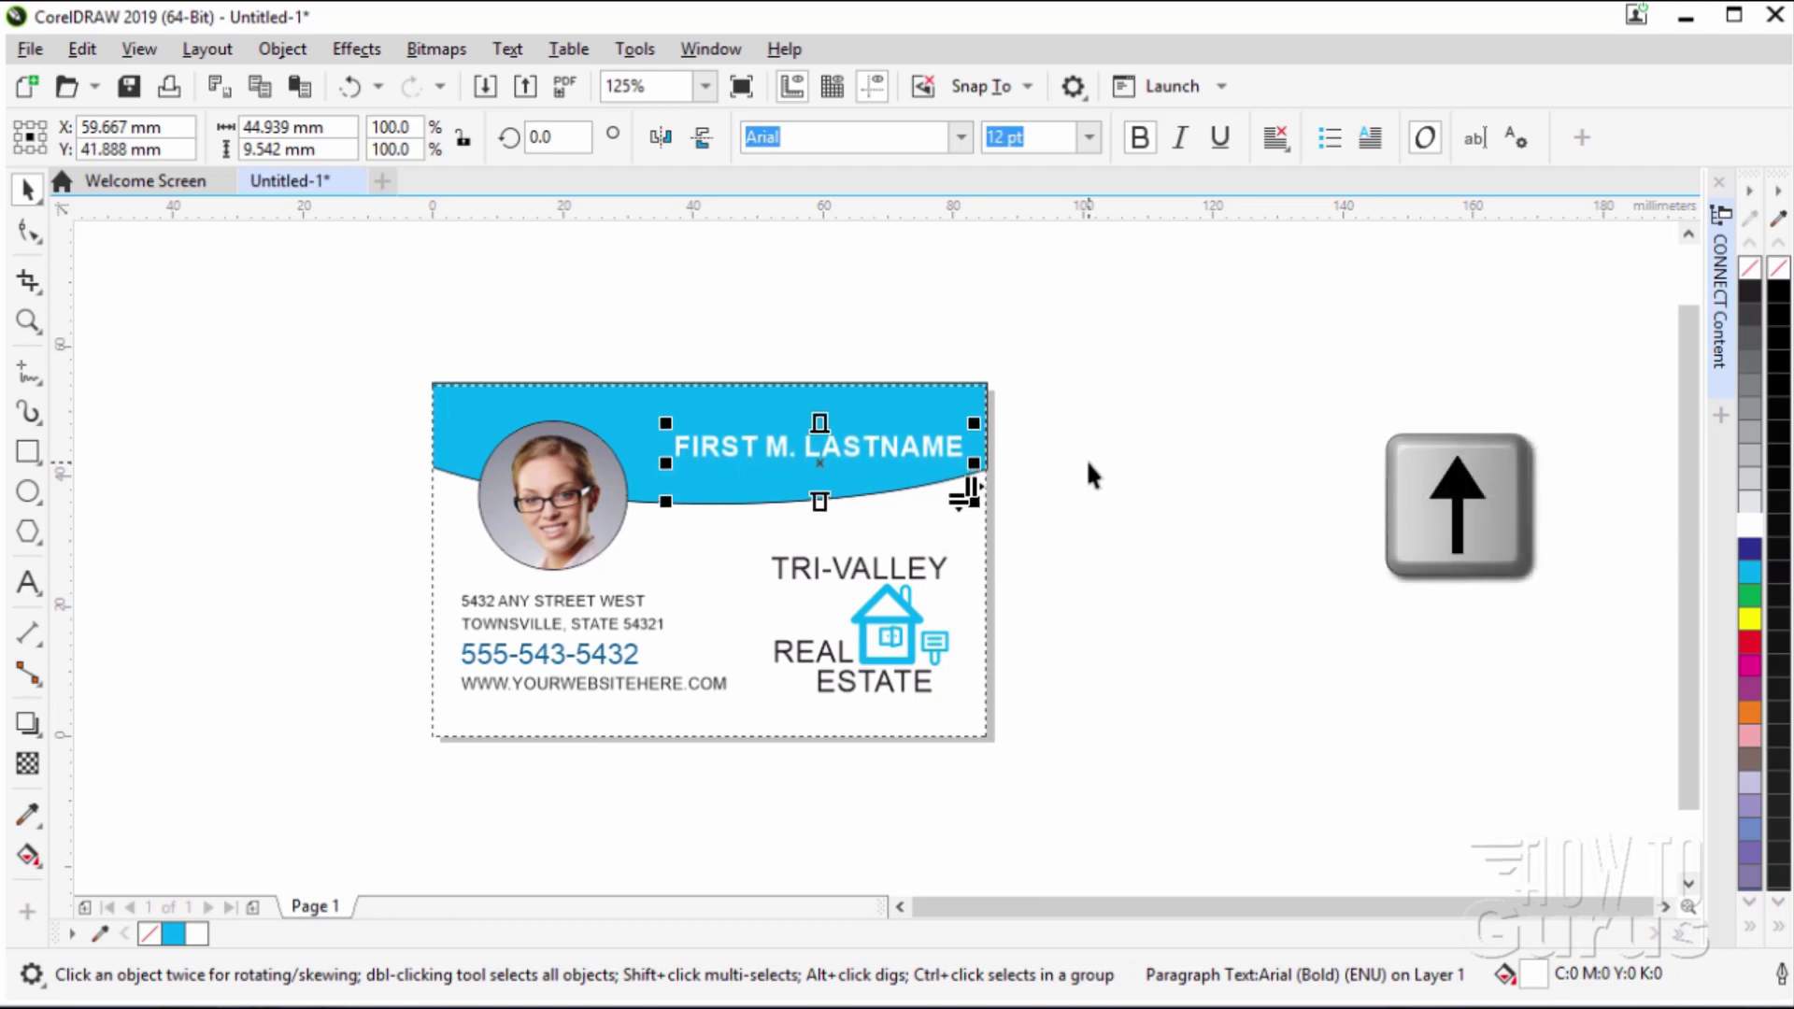
{"action": "key", "text": "Up"}
{"action": "key", "text": "Up"}
{"action": "key", "text": "Up"}
{"action": "key", "text": "Up"}
{"action": "key", "text": "Up"}
{"action": "key", "text": "Up"}
{"action": "key", "text": "Up"}
{"action": "key", "text": "Up"}
{"action": "key", "text": "Up"}
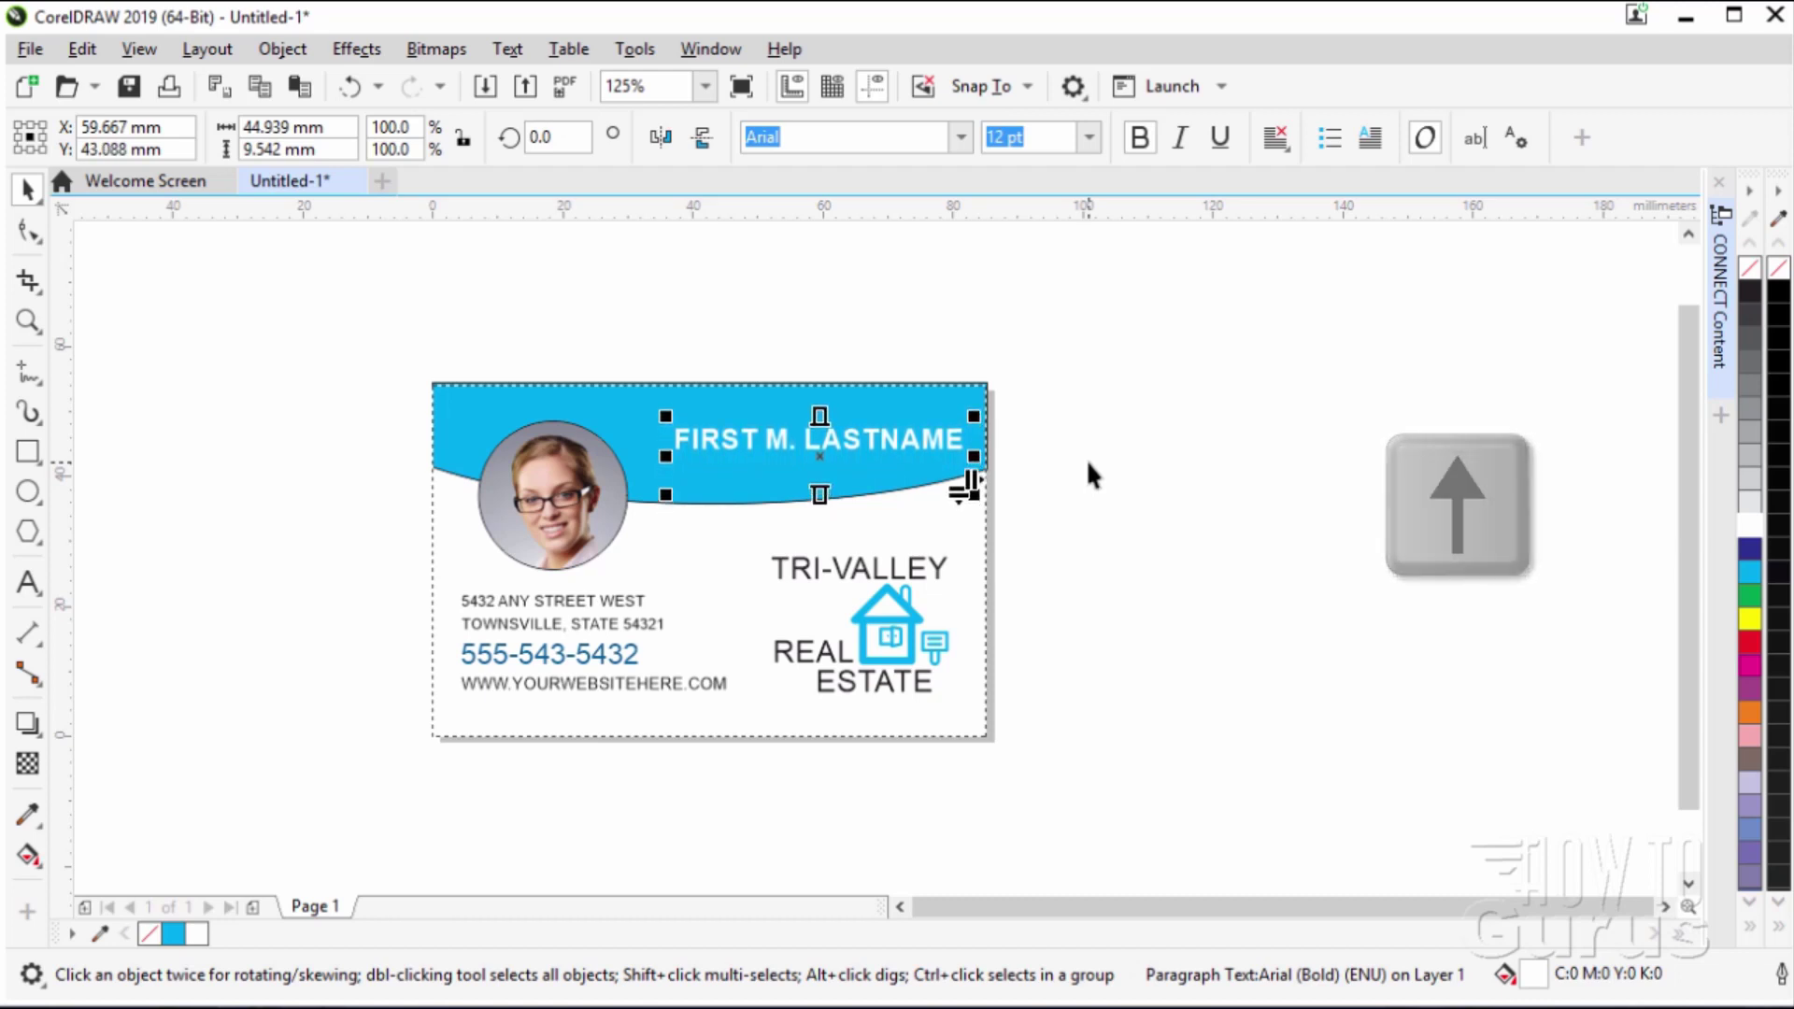
{"action": "left_click", "coordinate": [1093, 473]}
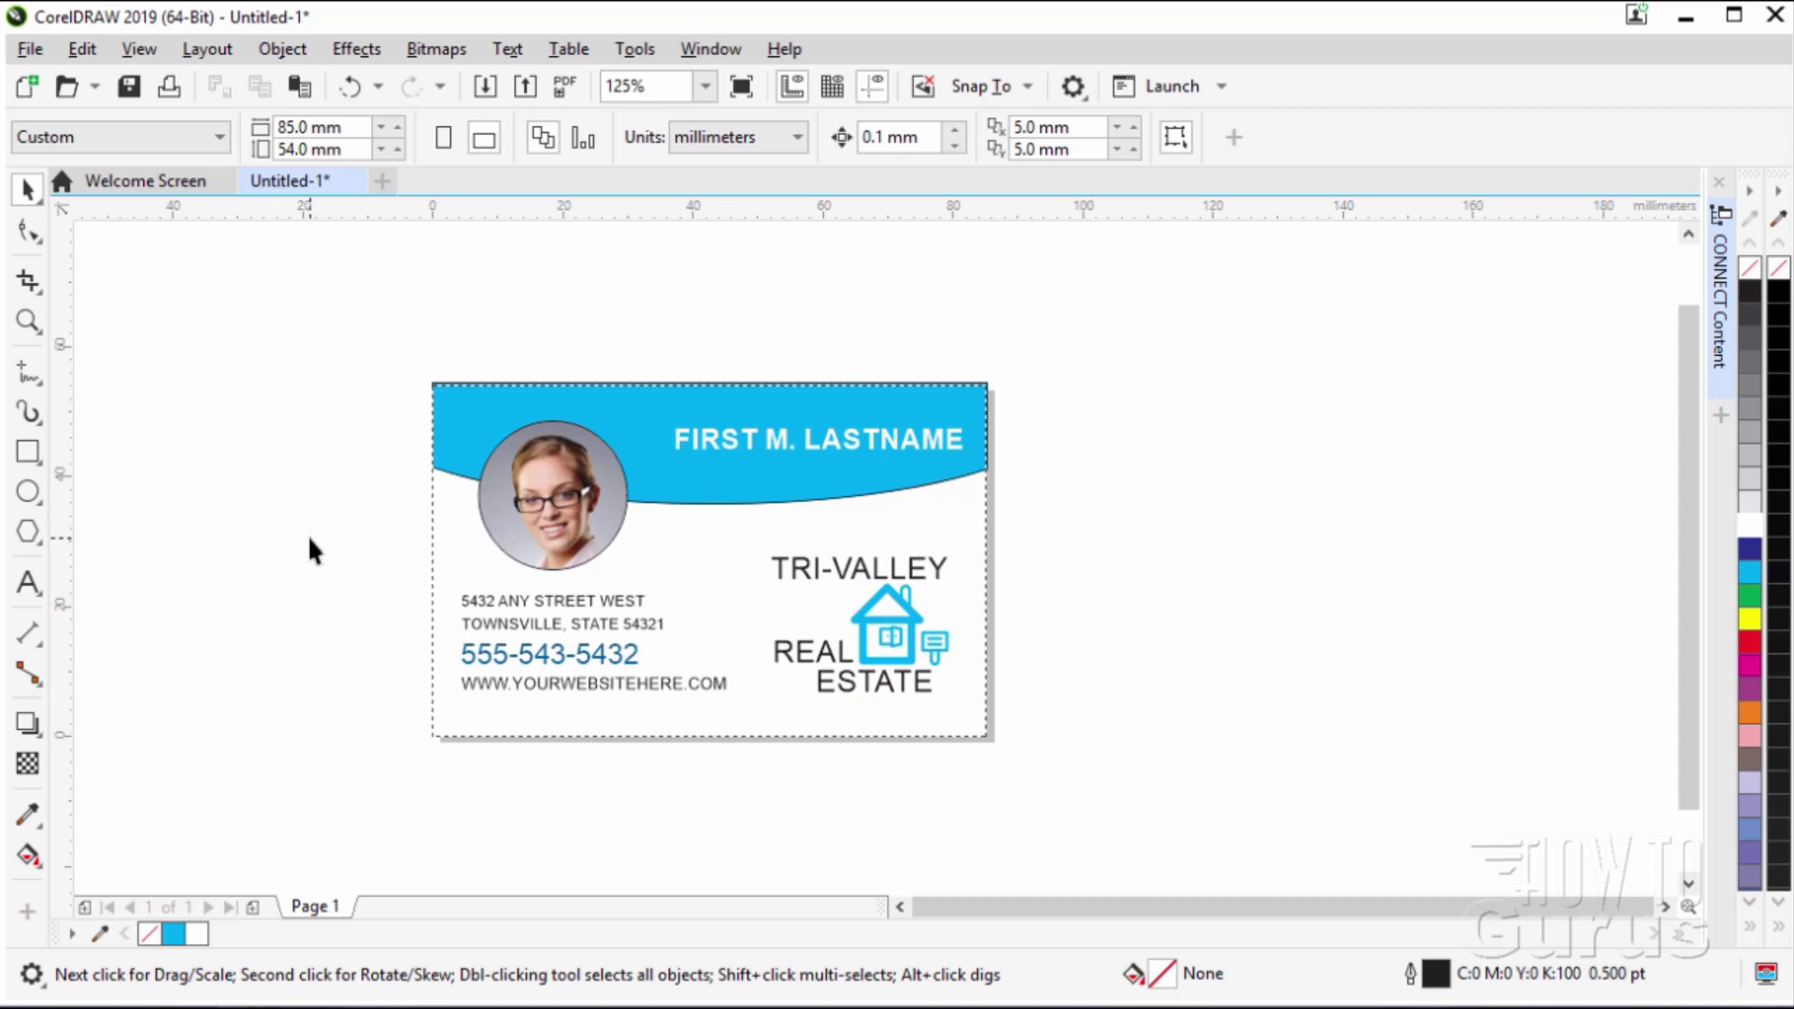
Set the zoom level to To Height so the finished card fills the window.
{"action": "left_click", "coordinate": [27, 320]}
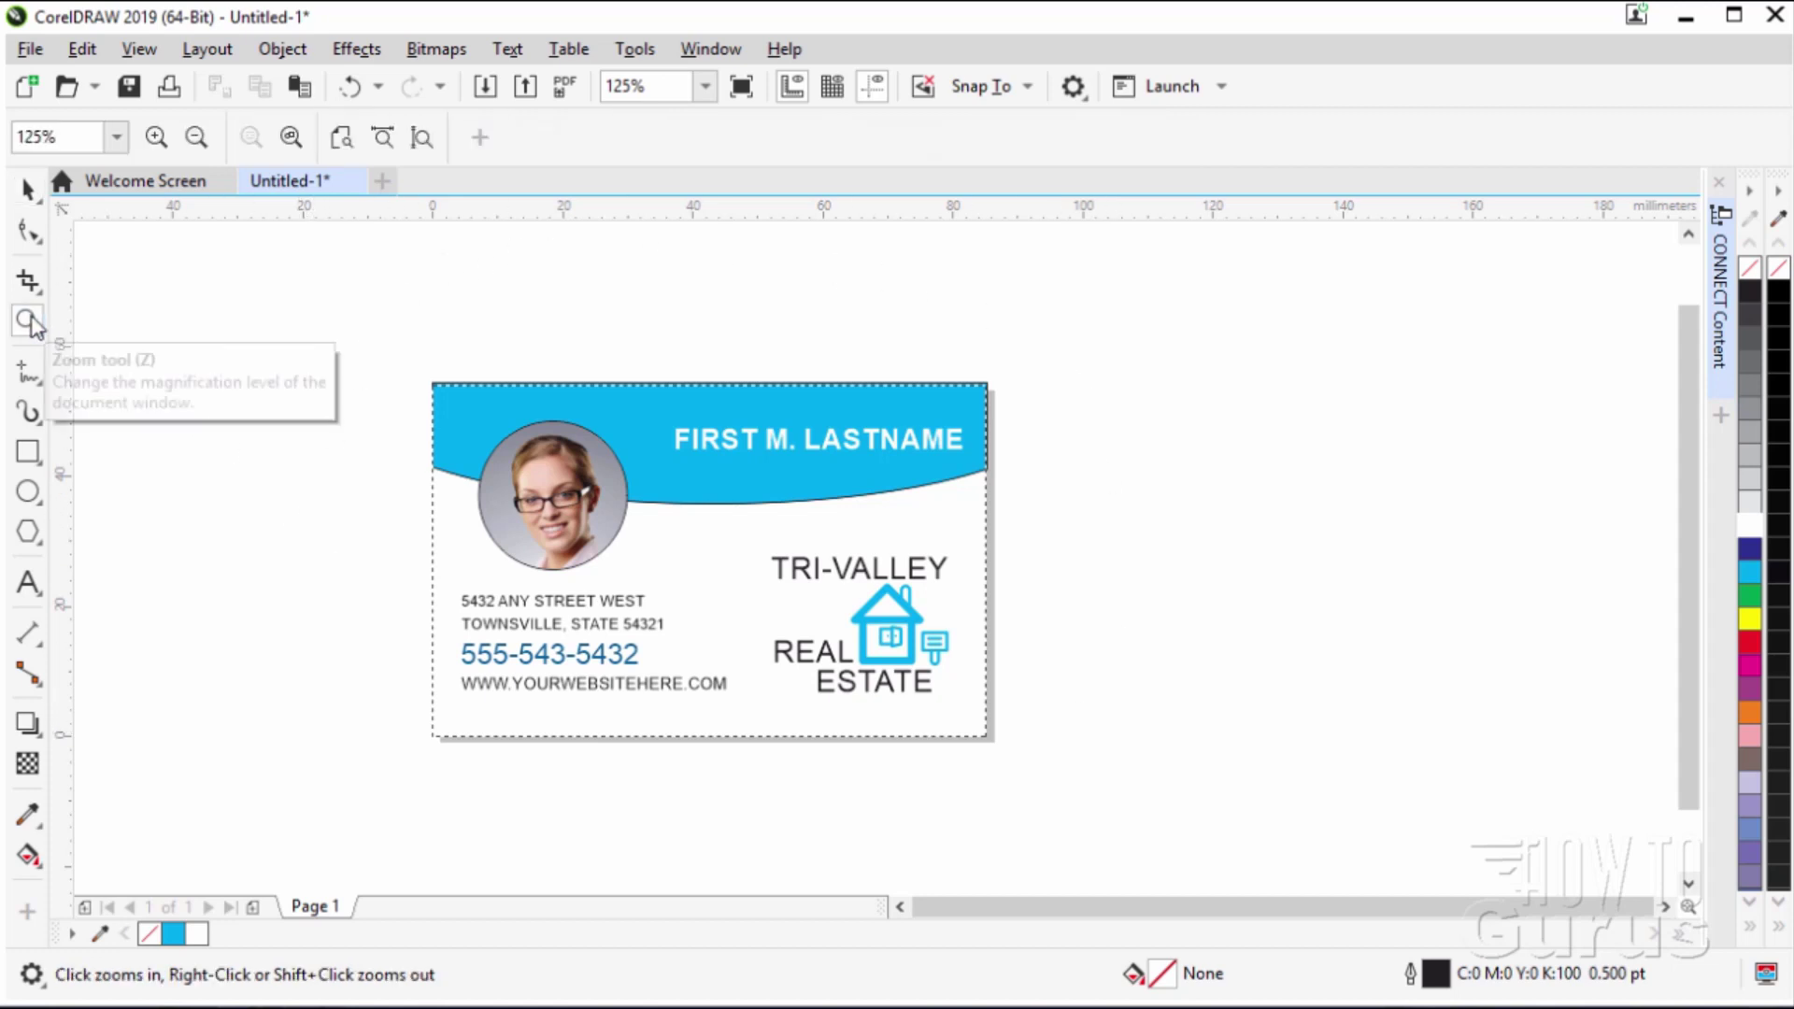
{"action": "left_click", "coordinate": [115, 136]}
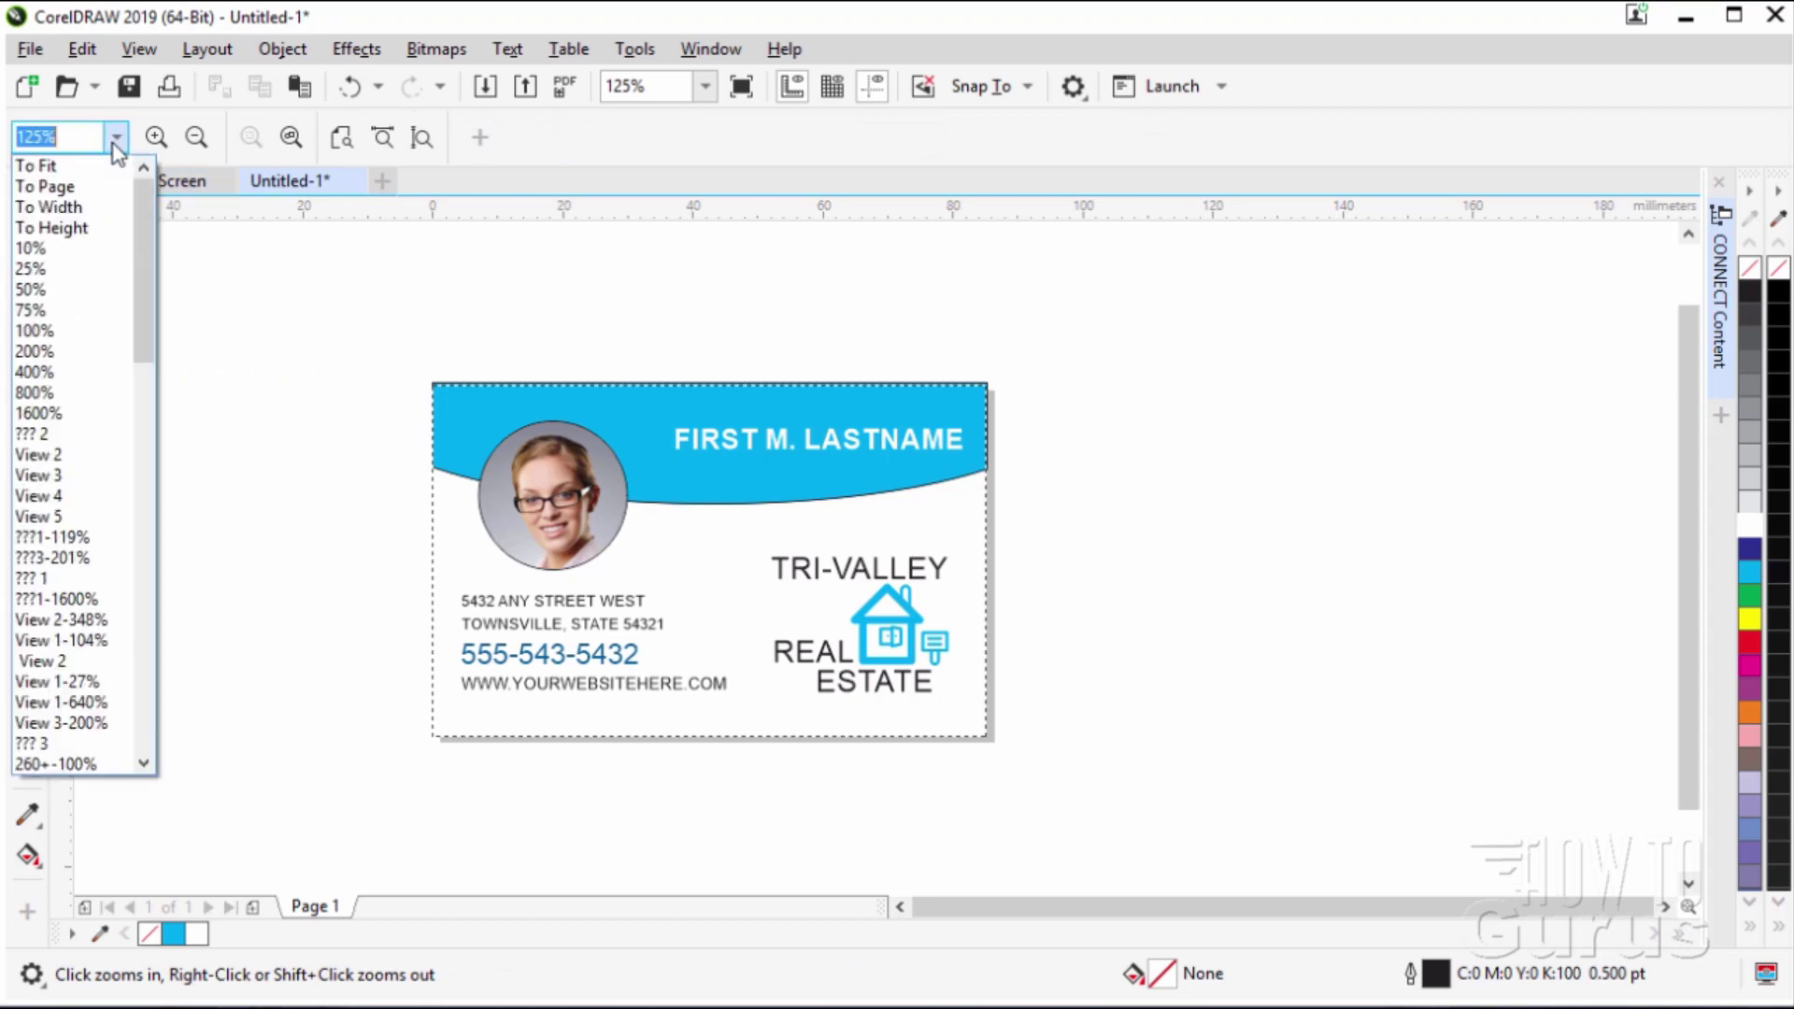
{"action": "left_click", "coordinate": [86, 229]}
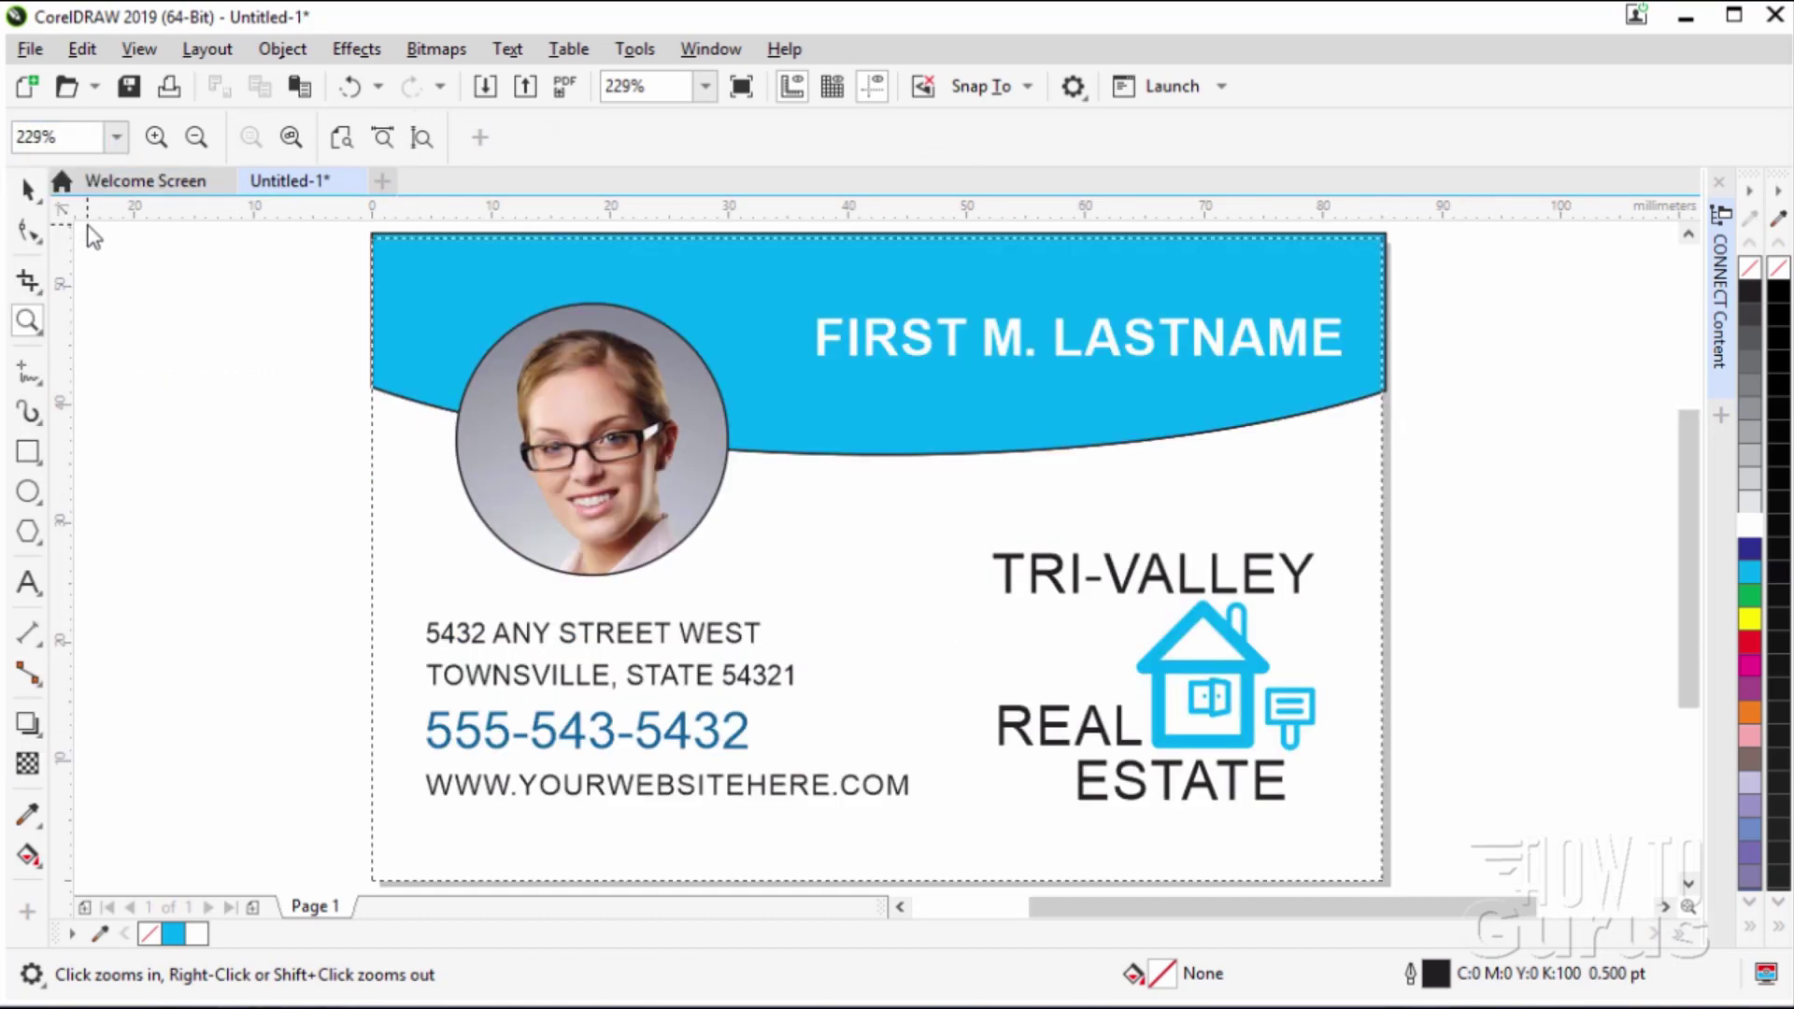